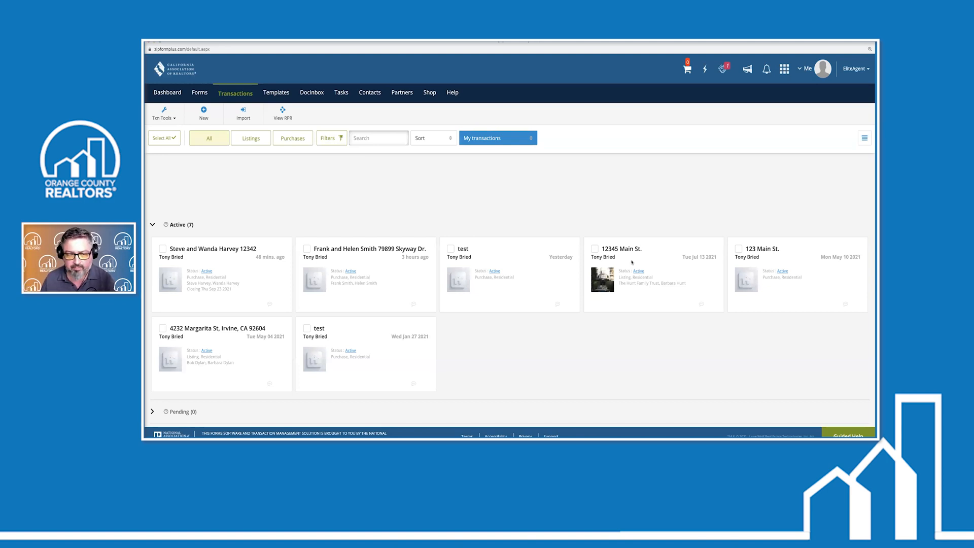
Open the newest transaction's documents and its Residential Purchase Agreement form package
left_click(248, 277)
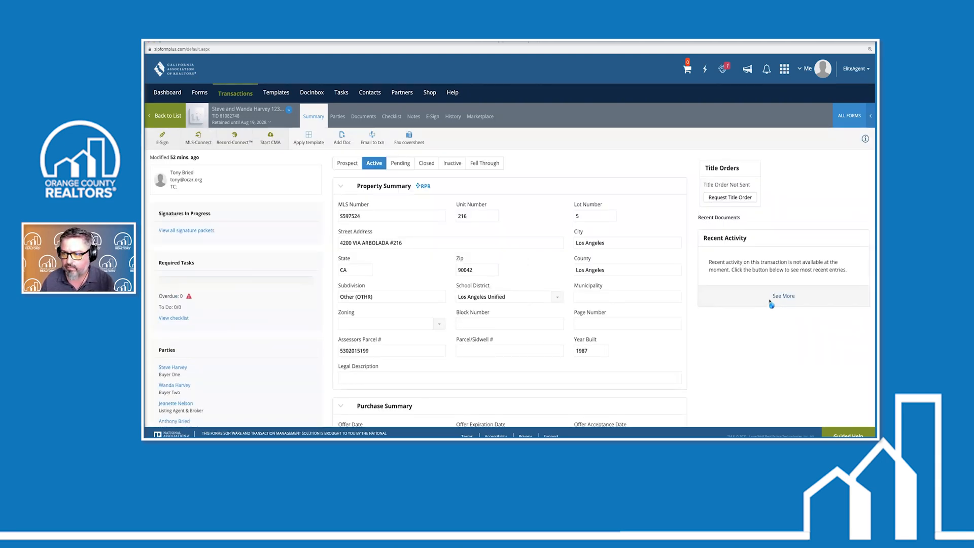
left_click(242, 95)
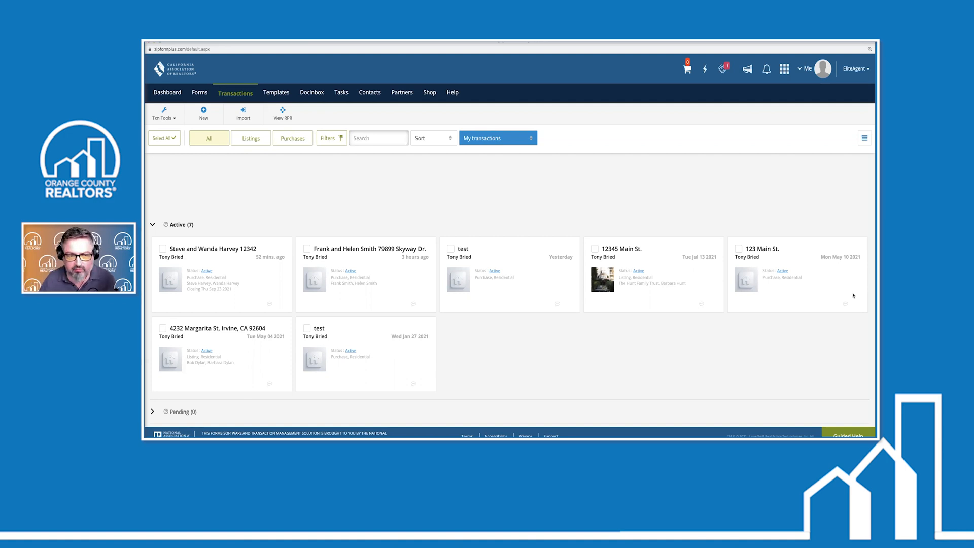
left_click(568, 262)
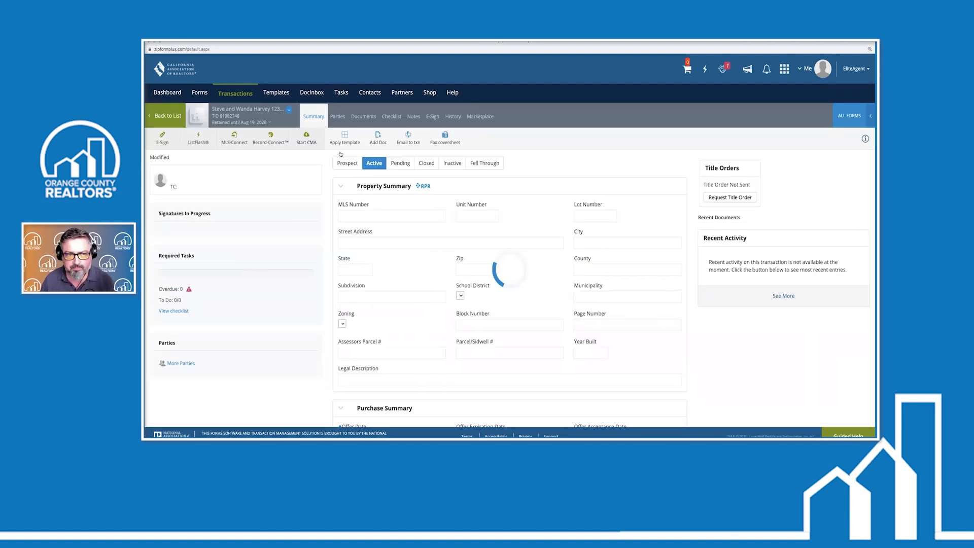
left_click(362, 118)
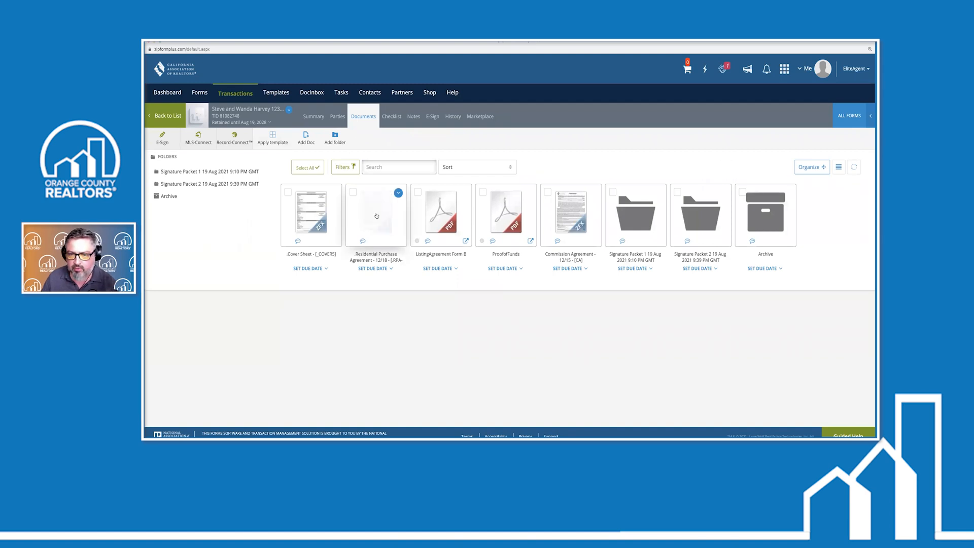
left_click(376, 217)
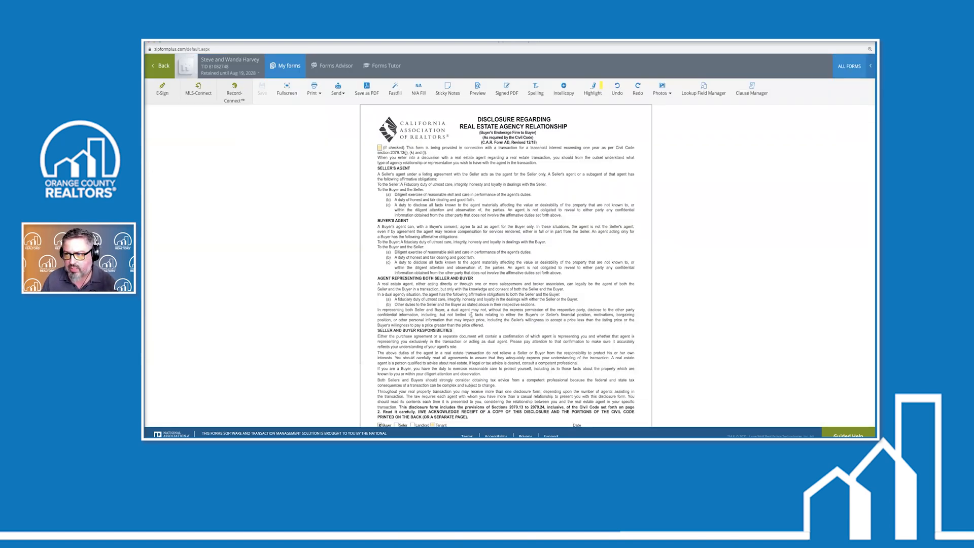
Scroll down through the package to the start of the Residential Purchase Agreement
scroll(471, 314, "down", 1)
scroll(472, 313, "down", 5)
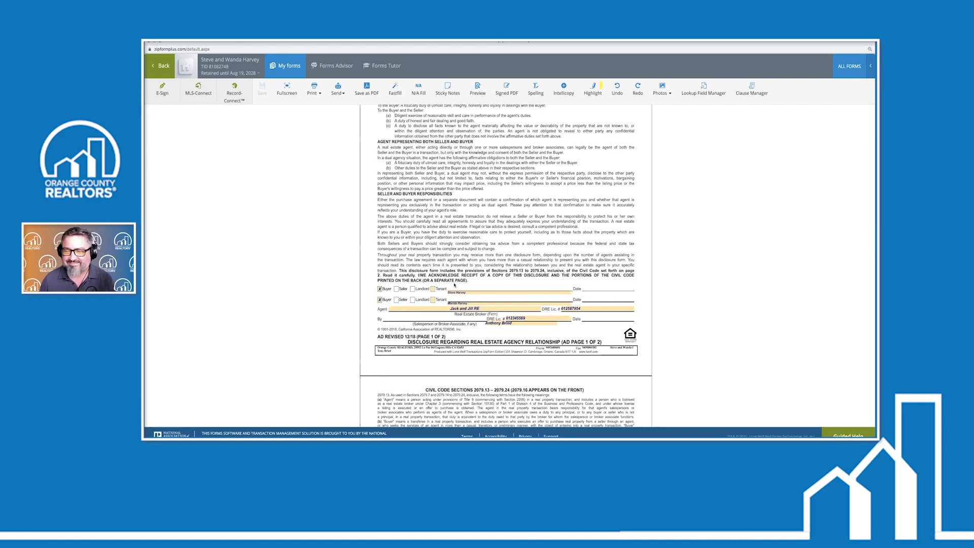
scroll(471, 272, "down", 1)
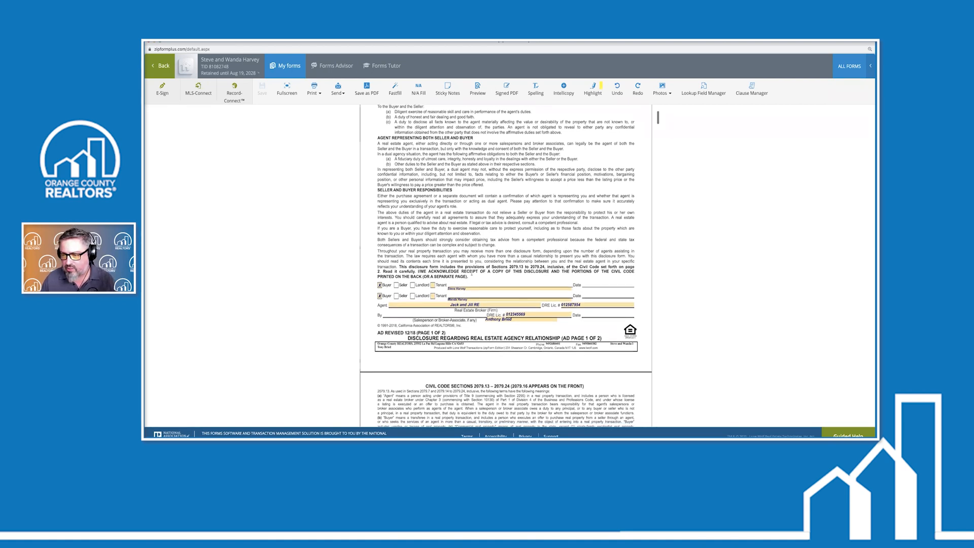
scroll(472, 273, "down", 10)
scroll(472, 273, "down", 15)
scroll(471, 273, "down", 8)
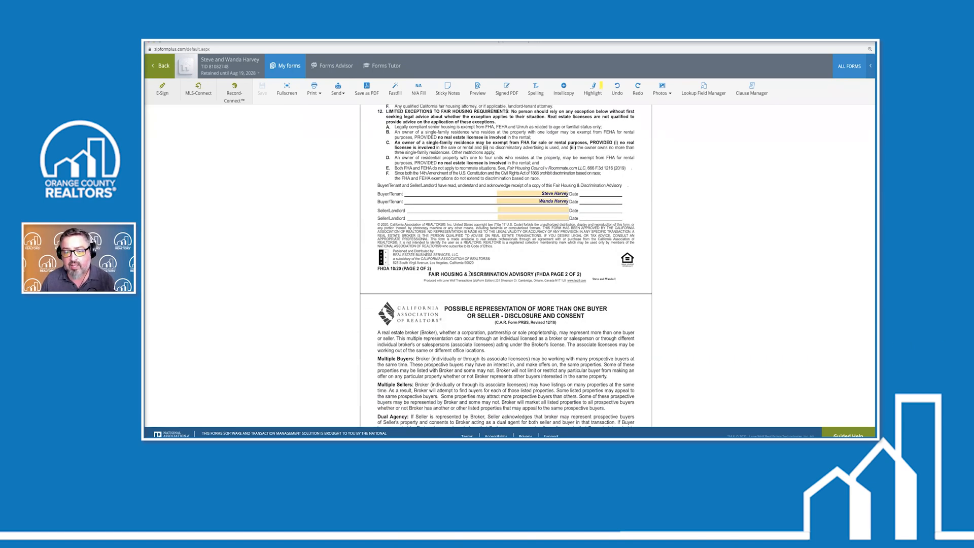
scroll(468, 273, "down", 15)
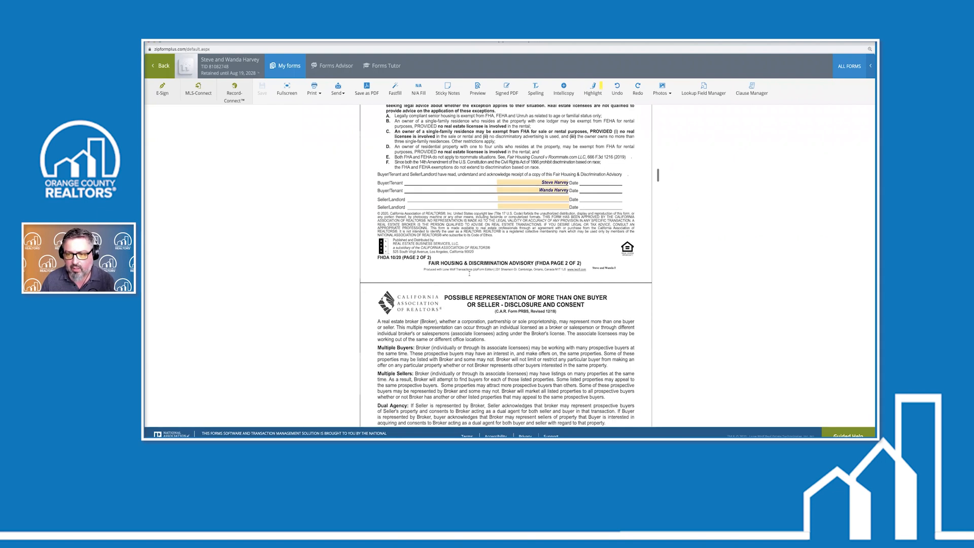
scroll(469, 273, "down", 20)
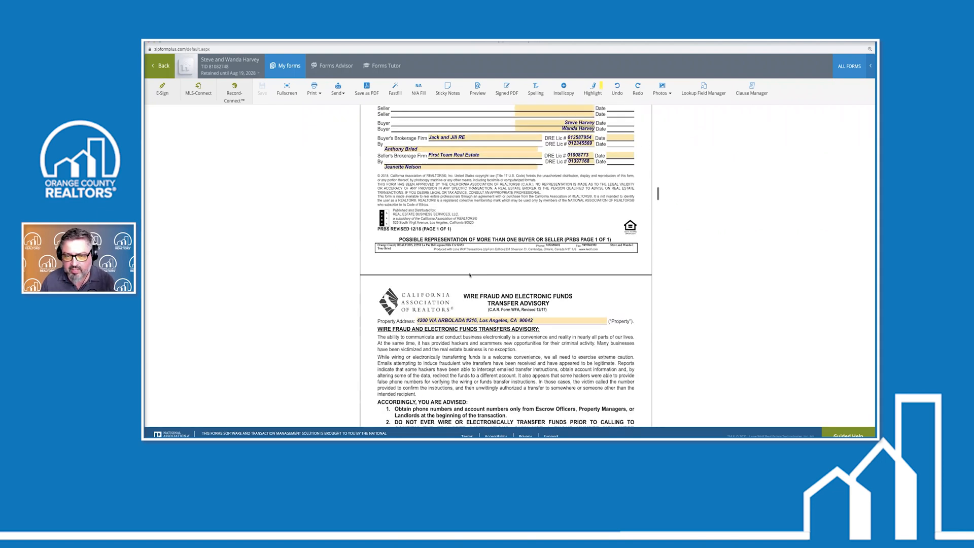
scroll(469, 275, "down", 5)
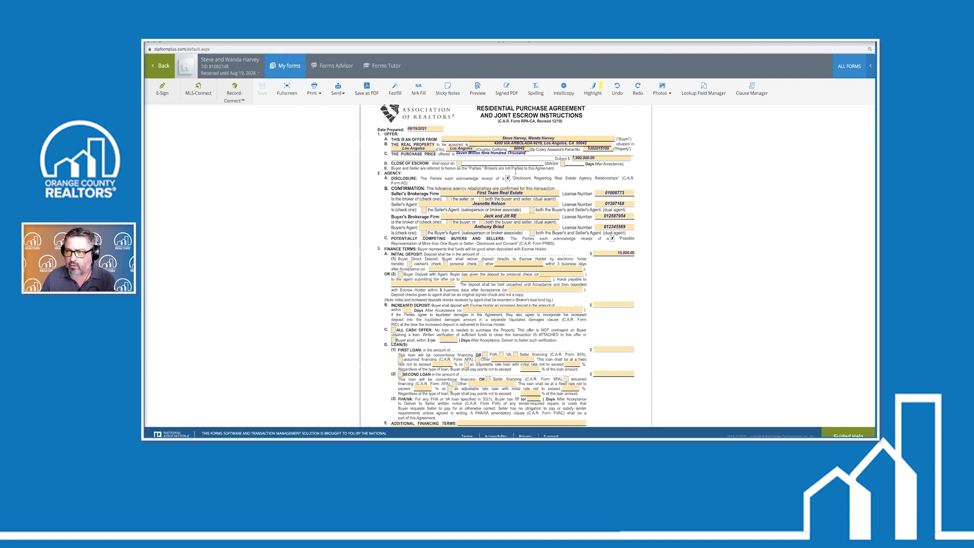
In paragraph 1D, pick August 31, 2021 as the close of escrow date
left_click(459, 164)
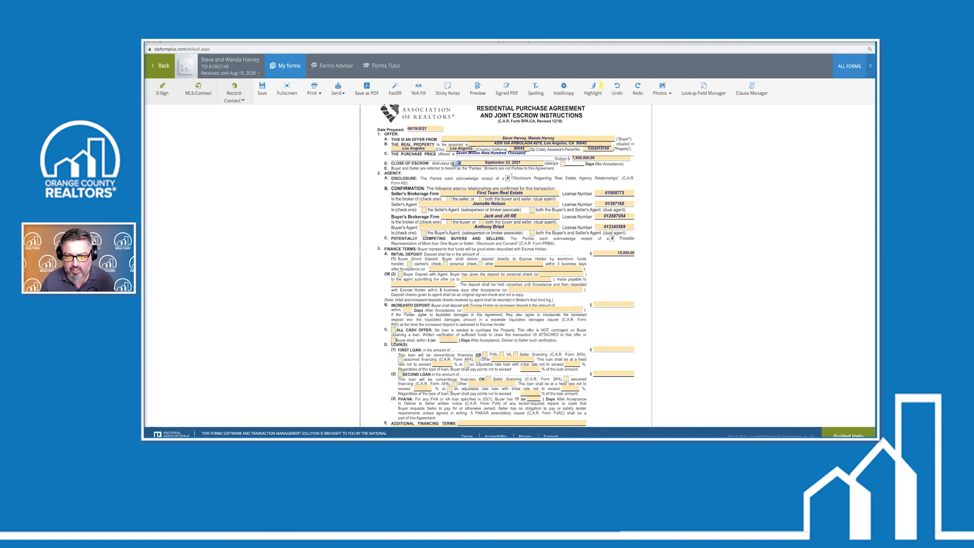
left_click(502, 163)
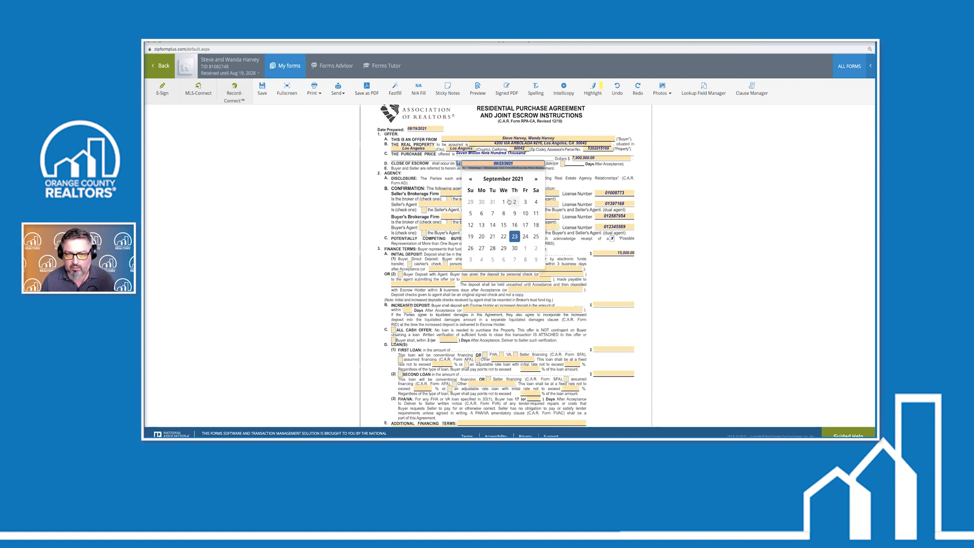
left_click(471, 179)
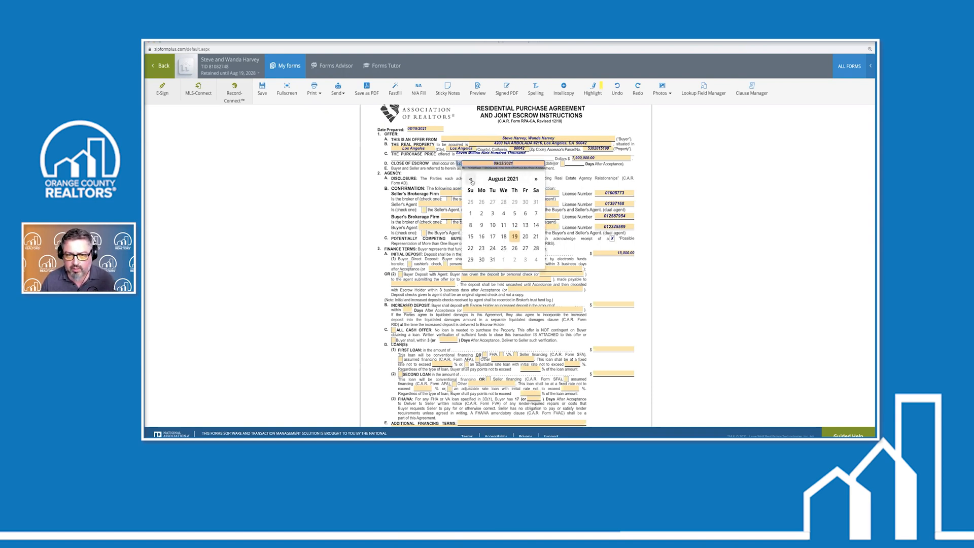
left_click(492, 260)
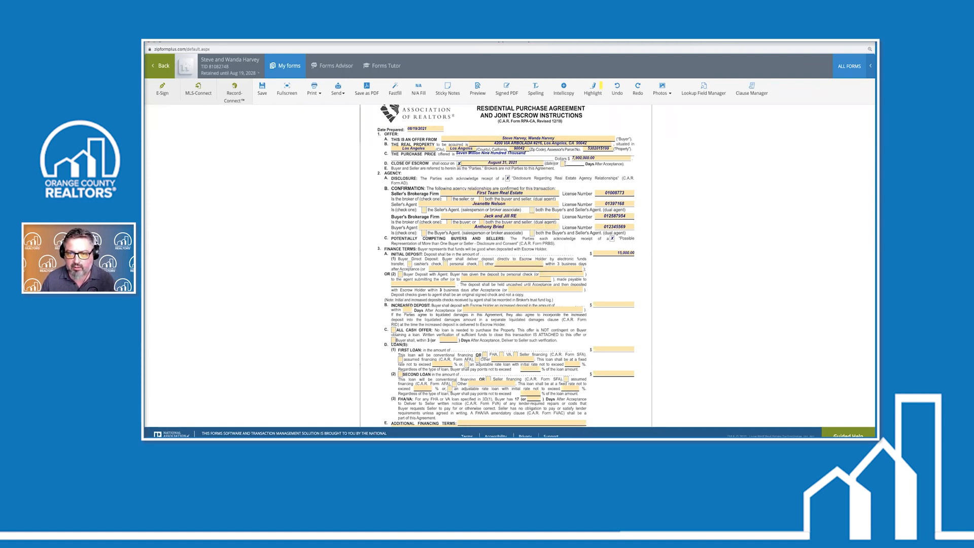
Try 45 days after acceptance, then revert close of escrow to August 31, 2021
left_click(563, 164)
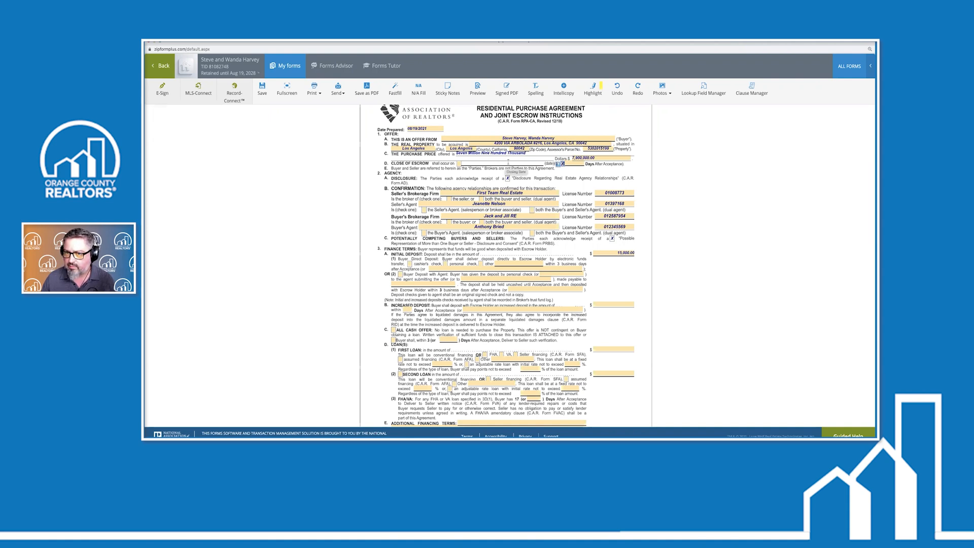
left_click(574, 163)
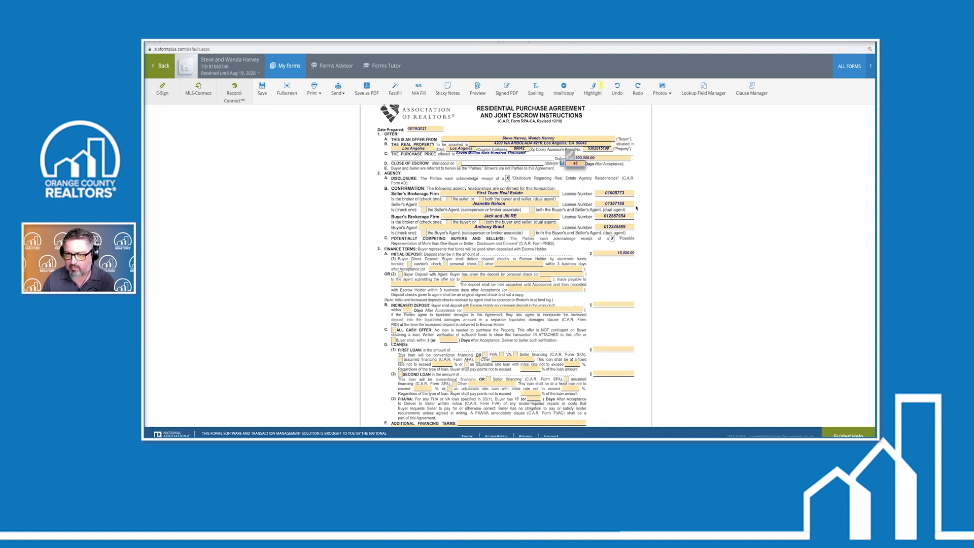
left_click(569, 176)
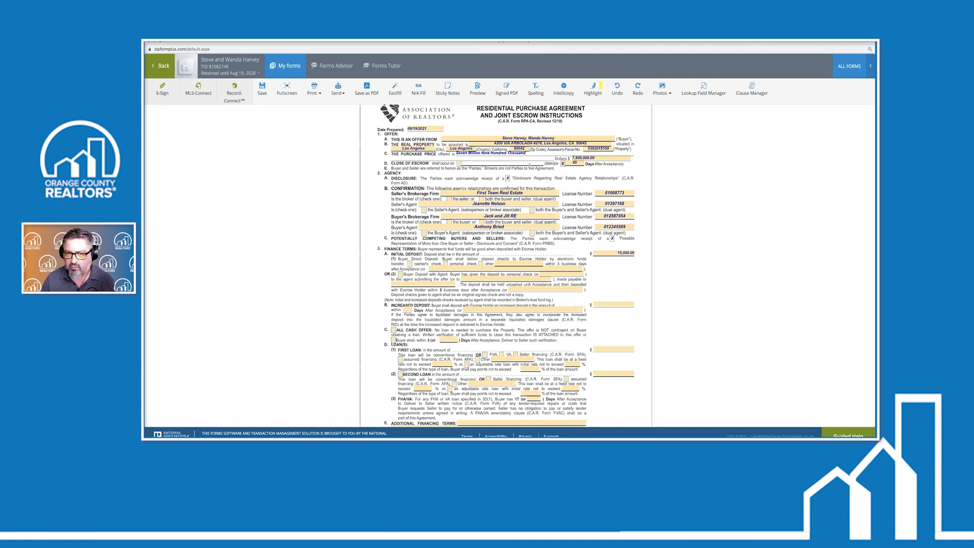
left_click(459, 163)
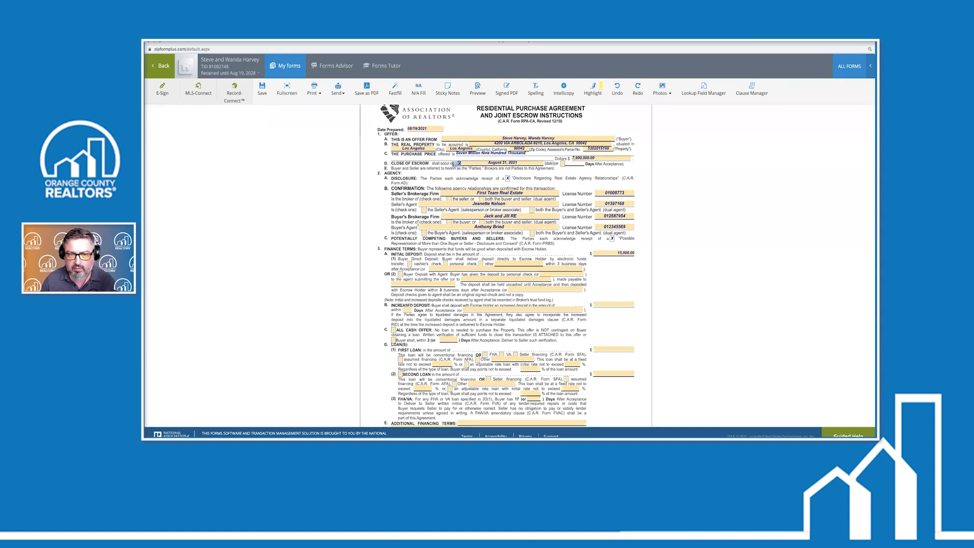
scroll(417, 223, "down", 5)
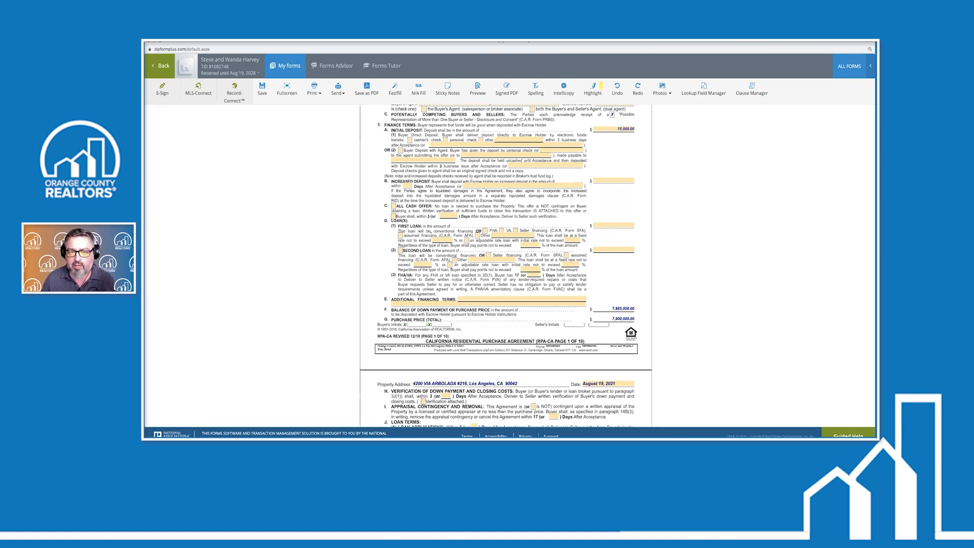
Enter a 5 percent first loan rate and a 247,000.00 second loan amount
left_click(443, 239)
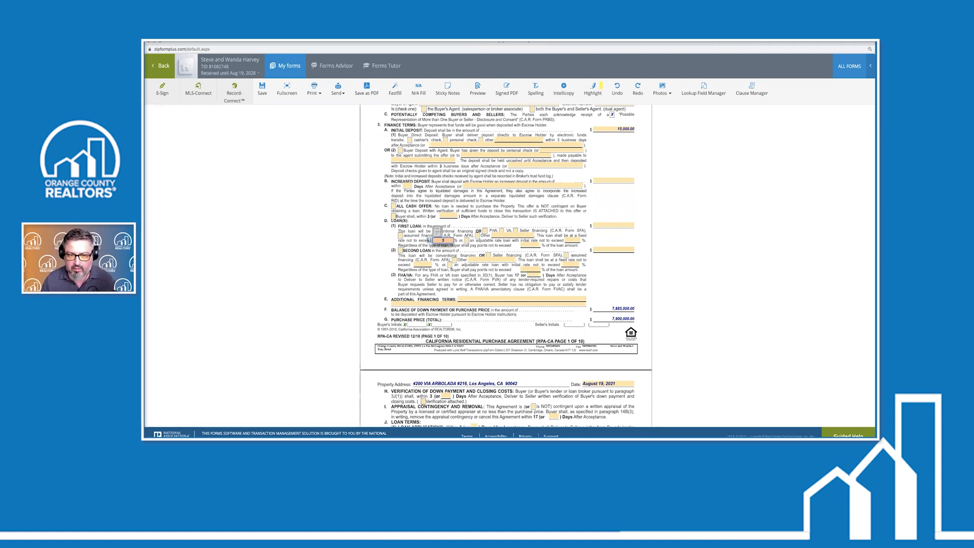
key("Tab")
left_click(605, 250)
type("5")
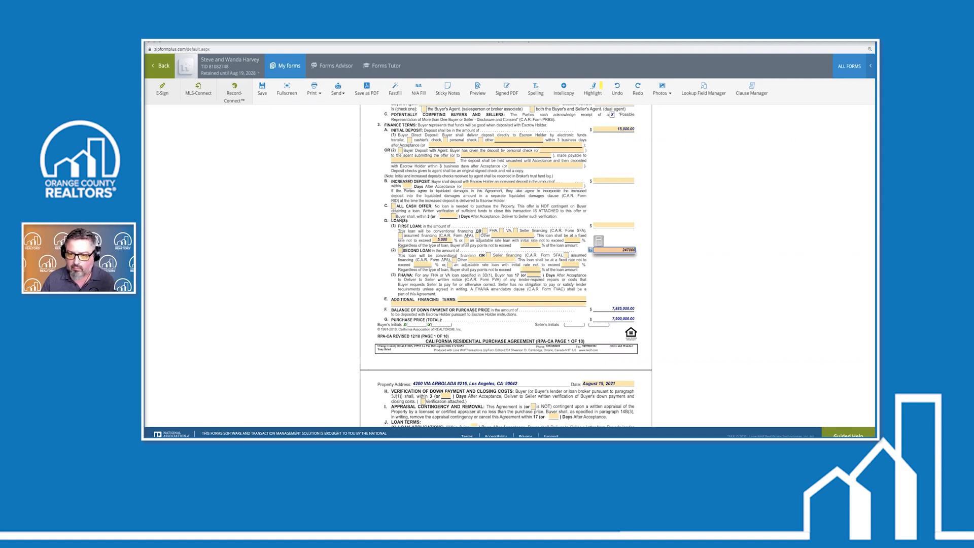
key("Tab")
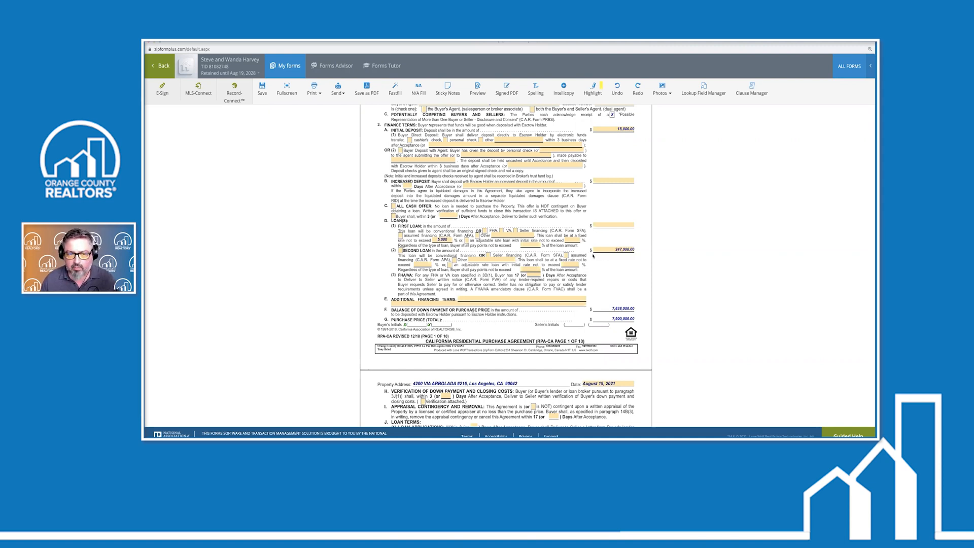
Mark the offer as all cash and clear the second loan amount
left_click(394, 207)
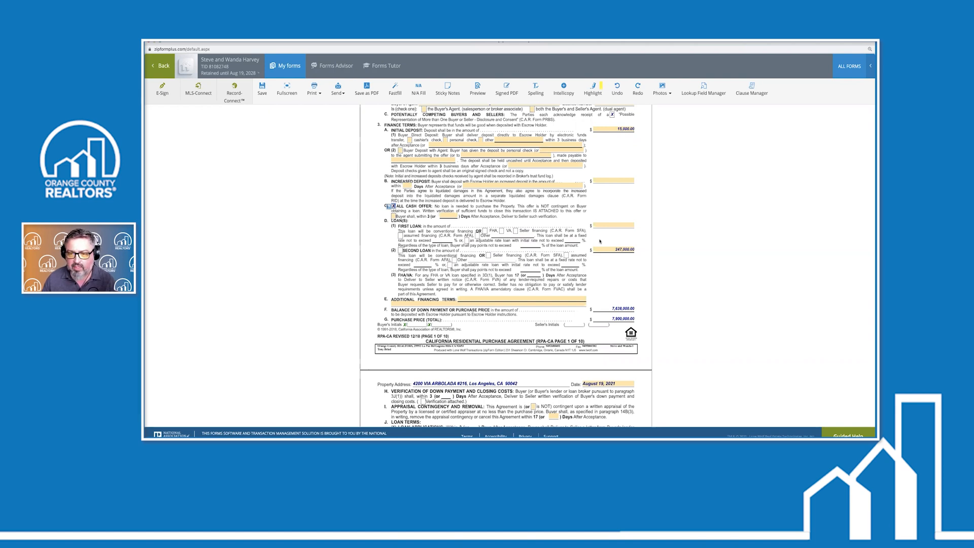
left_click(635, 250)
key("BackSpace")
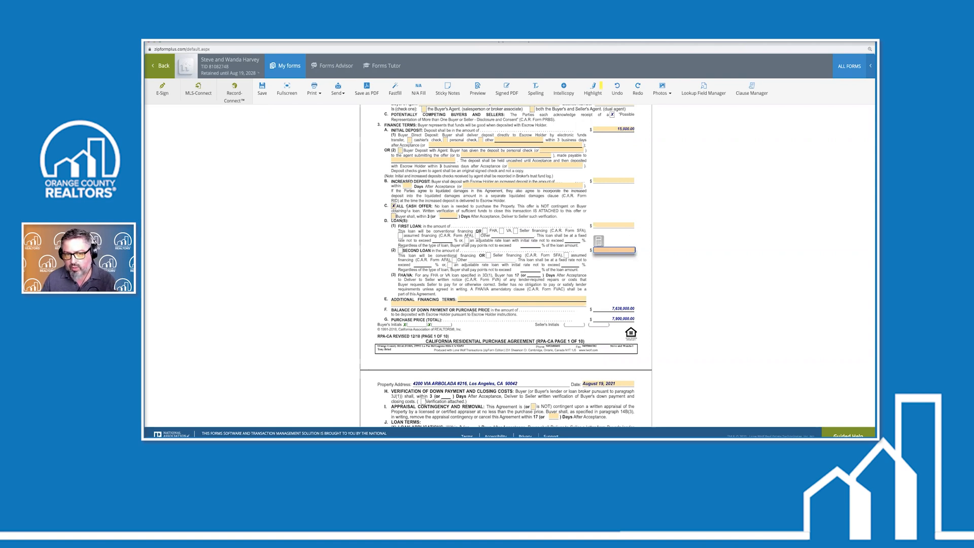
scroll(414, 228, "down", 4)
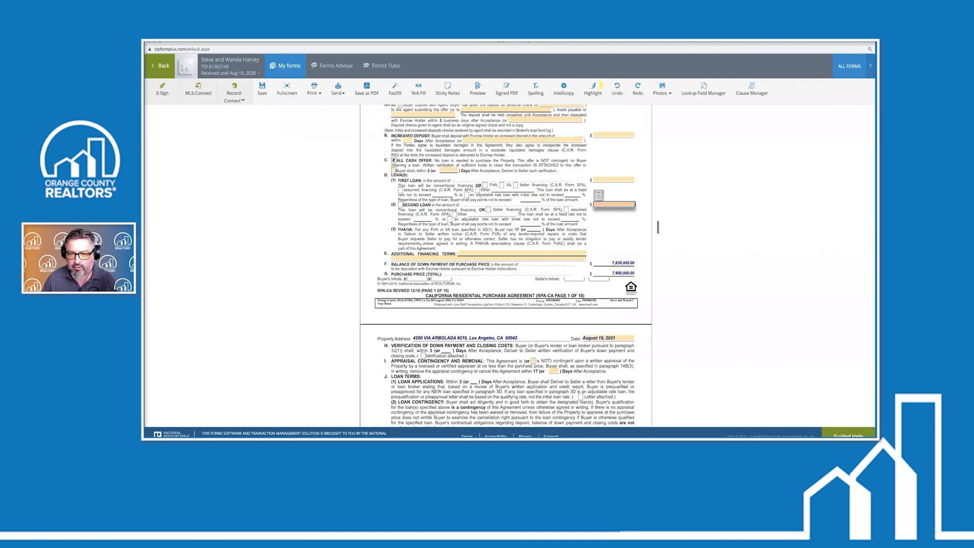
scroll(421, 248, "down", 5)
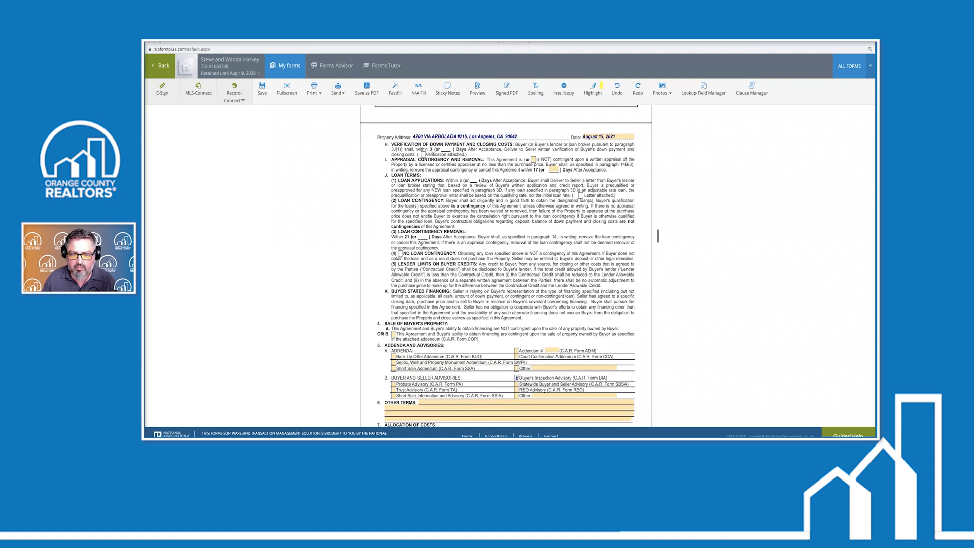
scroll(423, 249, "down", 4)
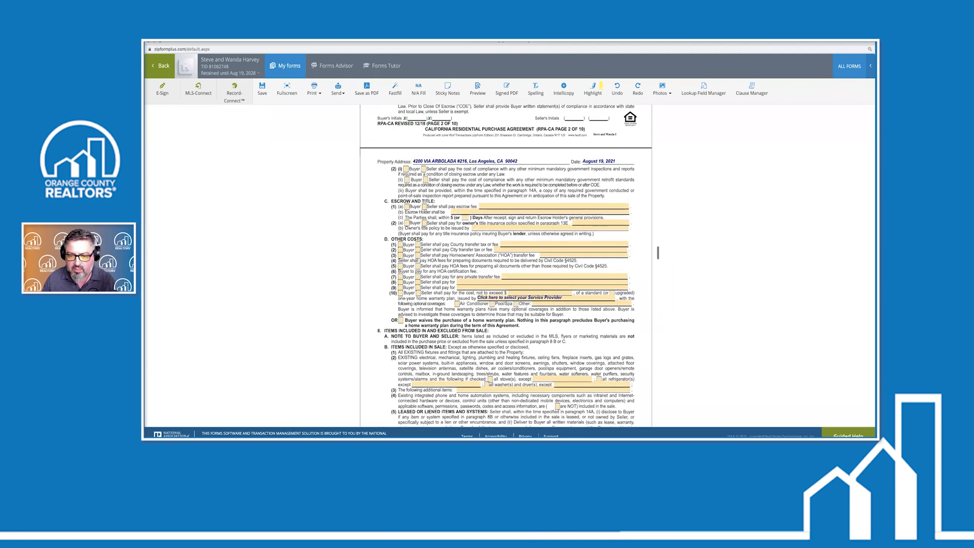
scroll(423, 251, "down", 3)
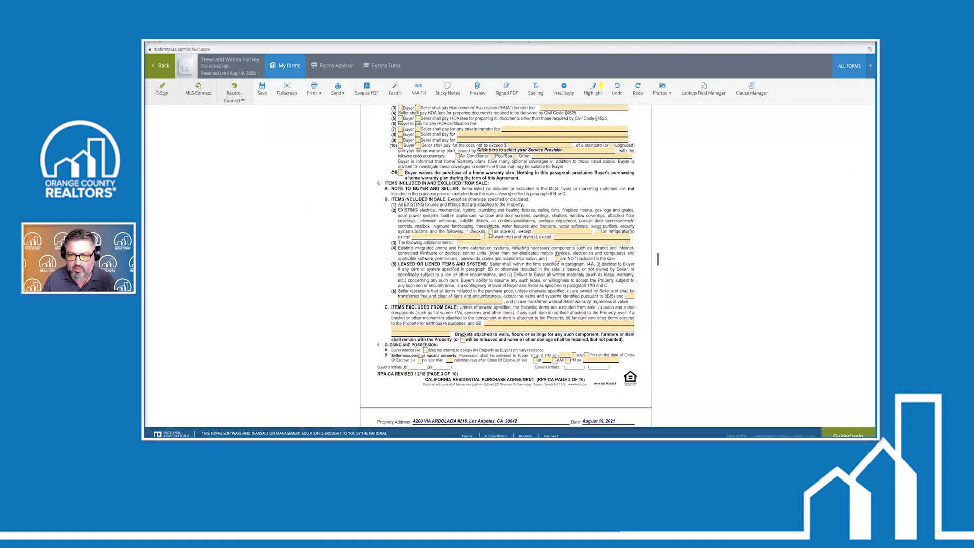
scroll(422, 250, "down", 9)
scroll(419, 219, "down", 4)
scroll(458, 224, "down", 5)
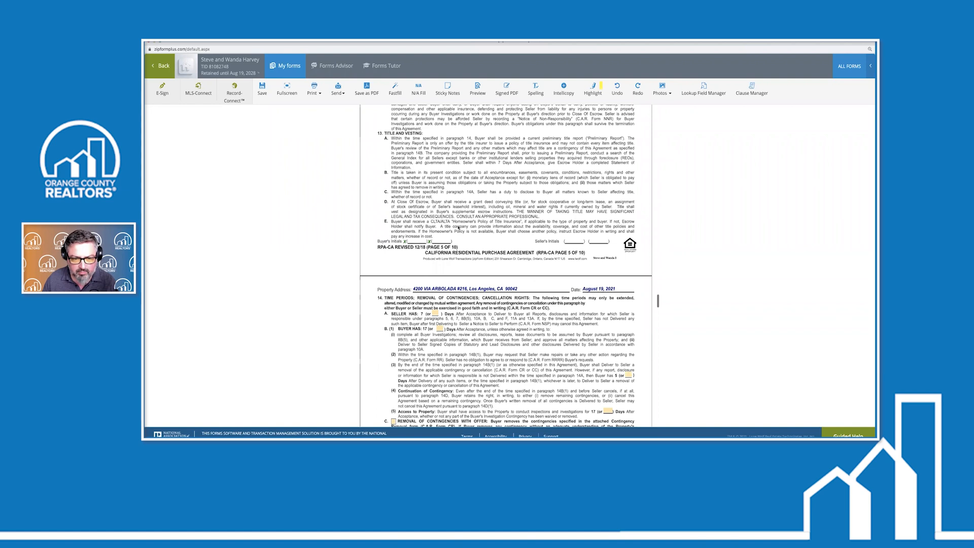
scroll(459, 228, "down", 5)
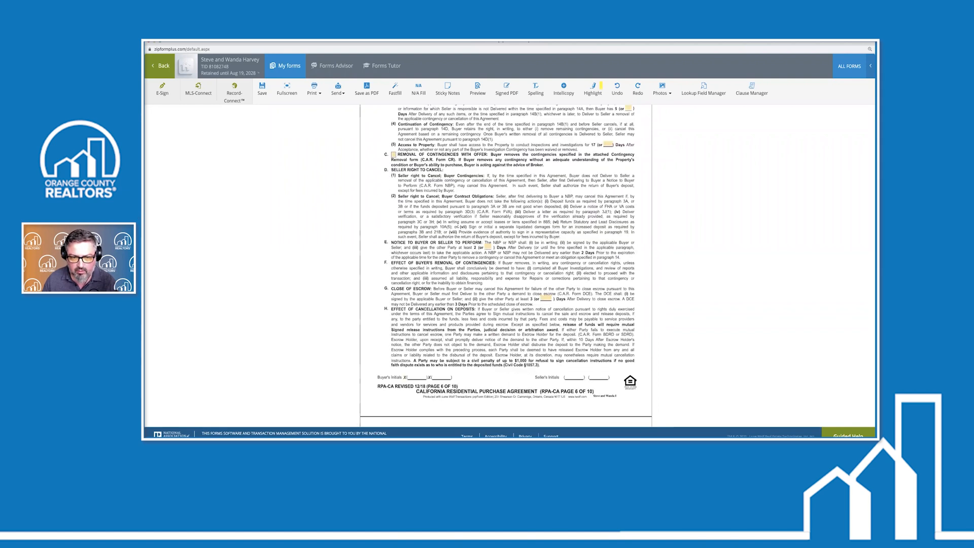
scroll(458, 225, "up", 5)
scroll(458, 225, "down", 2)
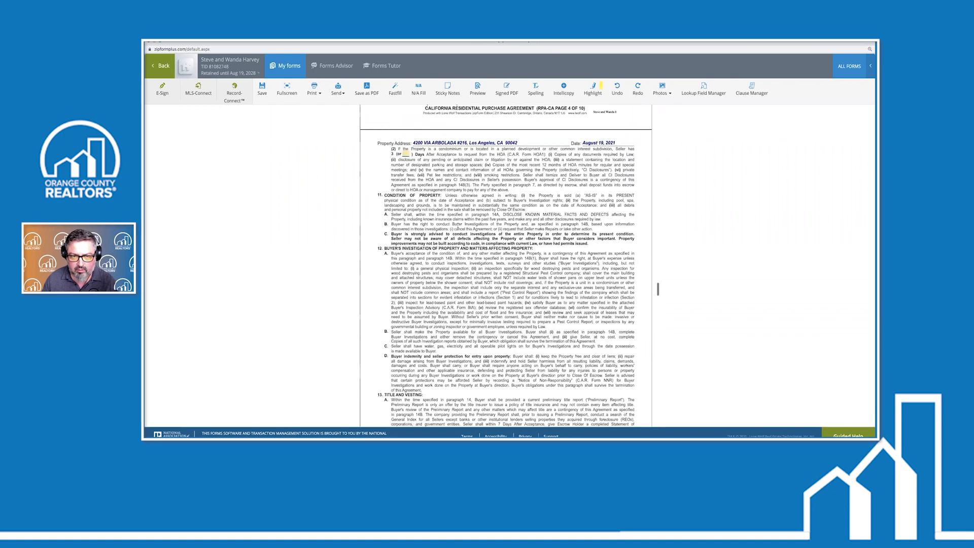
scroll(458, 228, "up", 3)
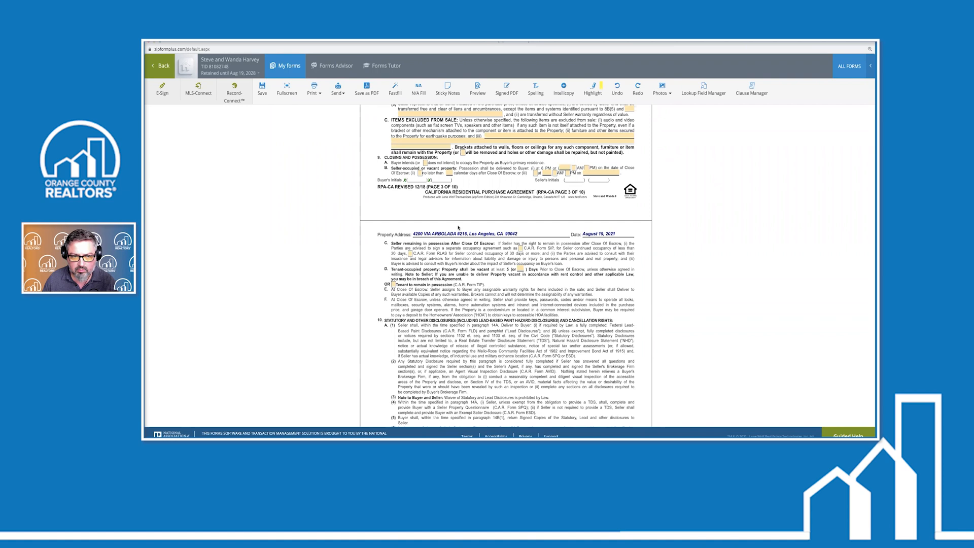
scroll(458, 228, "down", 3)
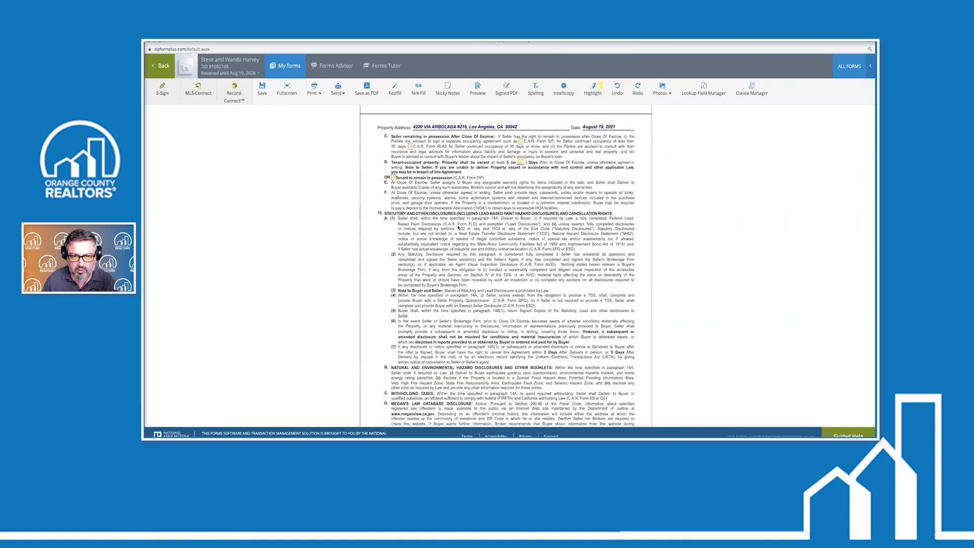
scroll(458, 228, "down", 7)
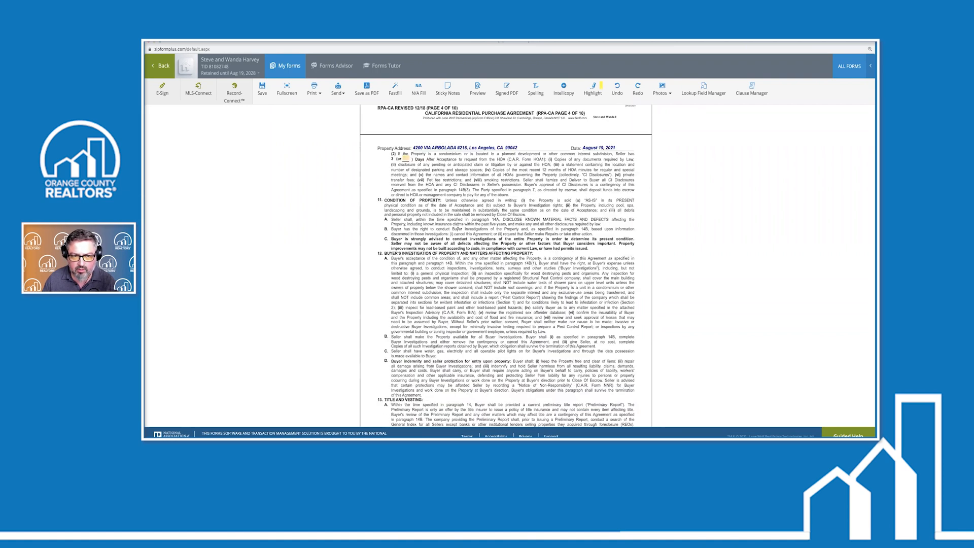
scroll(658, 290, "down", 1)
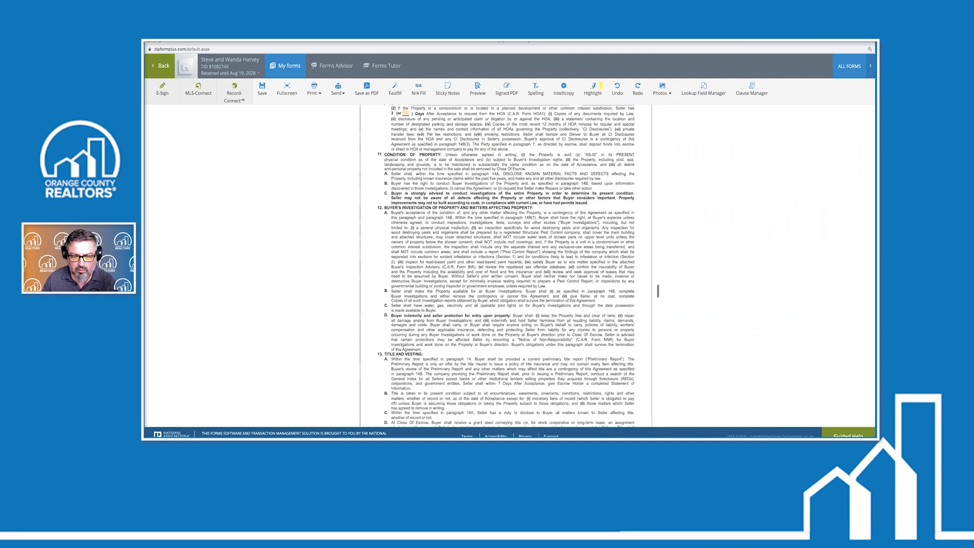
scroll(458, 222, "down", 1)
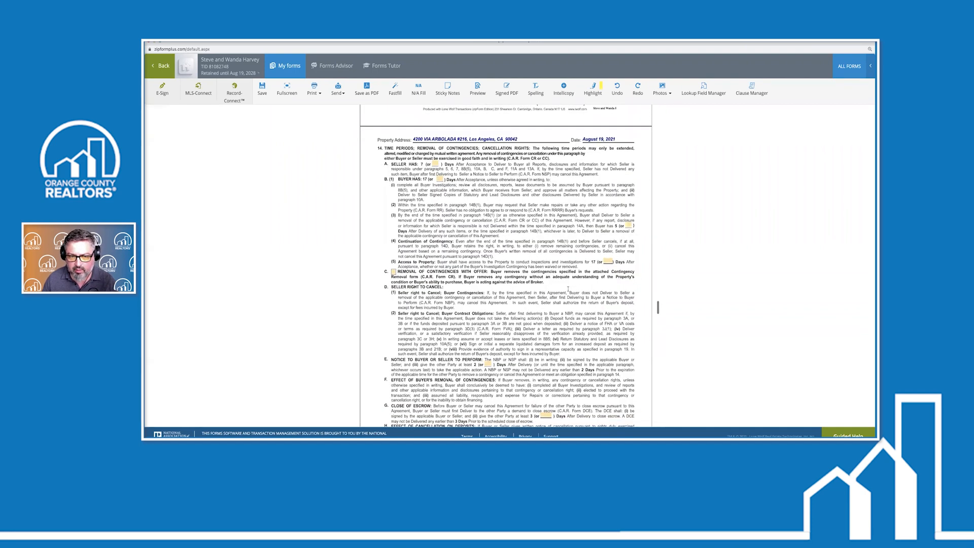
scroll(554, 282, "down", 5)
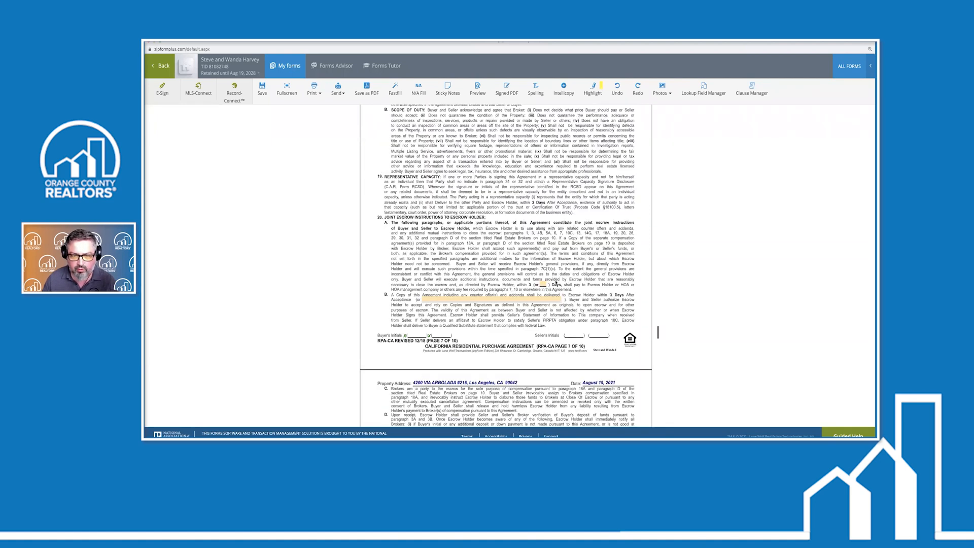
scroll(555, 283, "down", 10)
scroll(555, 280, "down", 6)
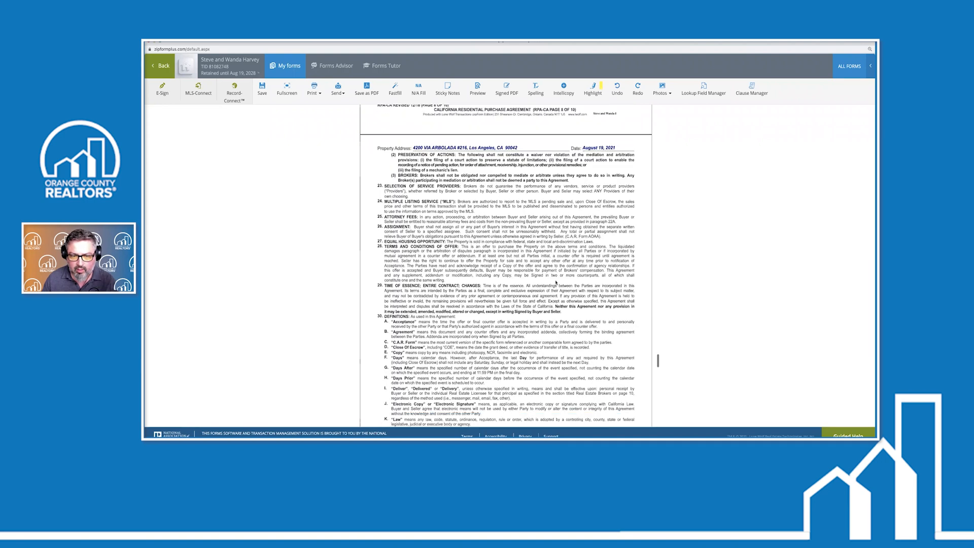
scroll(556, 283, "up", 6)
scroll(555, 282, "up", 10)
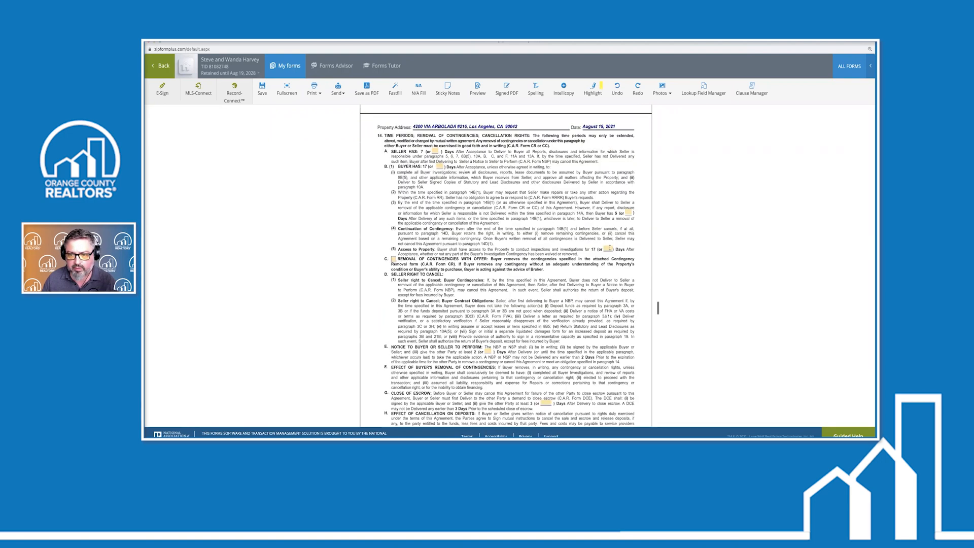
scroll(584, 273, "up", 1)
scroll(525, 281, "up", 10)
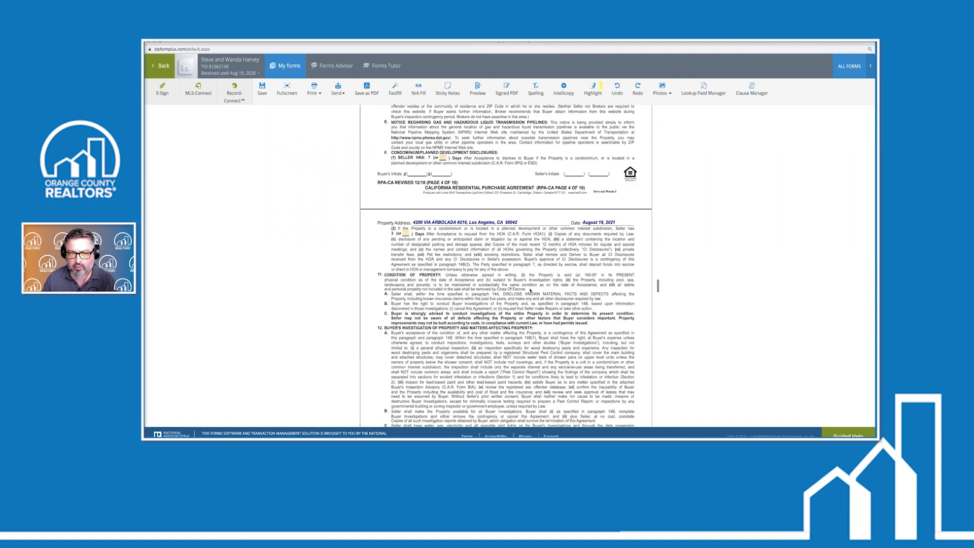
scroll(530, 291, "up", 5)
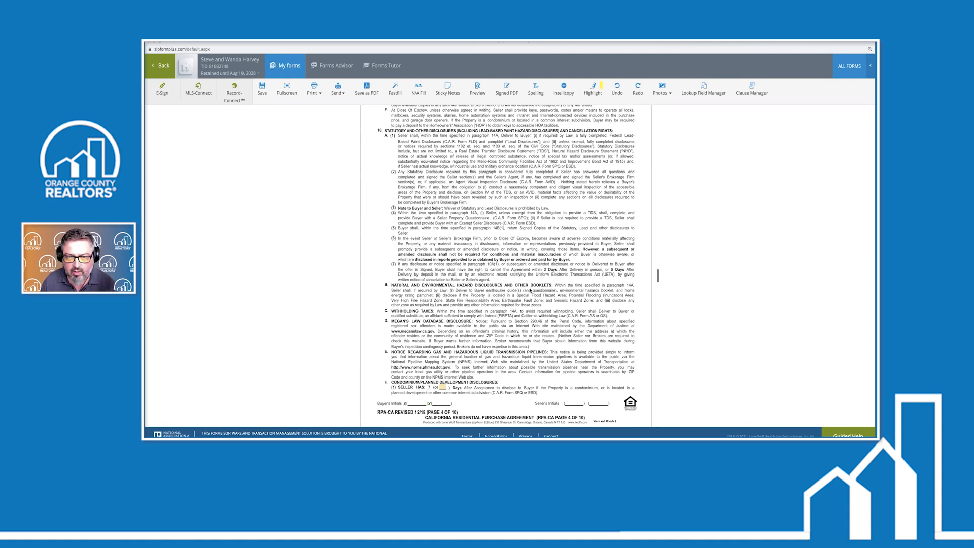
scroll(530, 291, "up", 6)
scroll(448, 316, "up", 7)
scroll(444, 301, "up", 8)
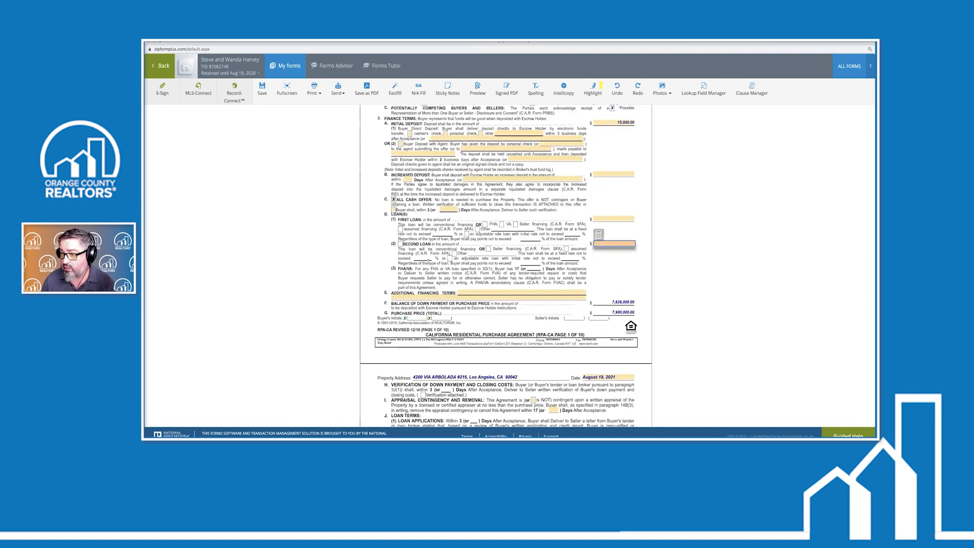
Uncheck the All Cash Offer option in paragraph 3C
left_click(394, 199)
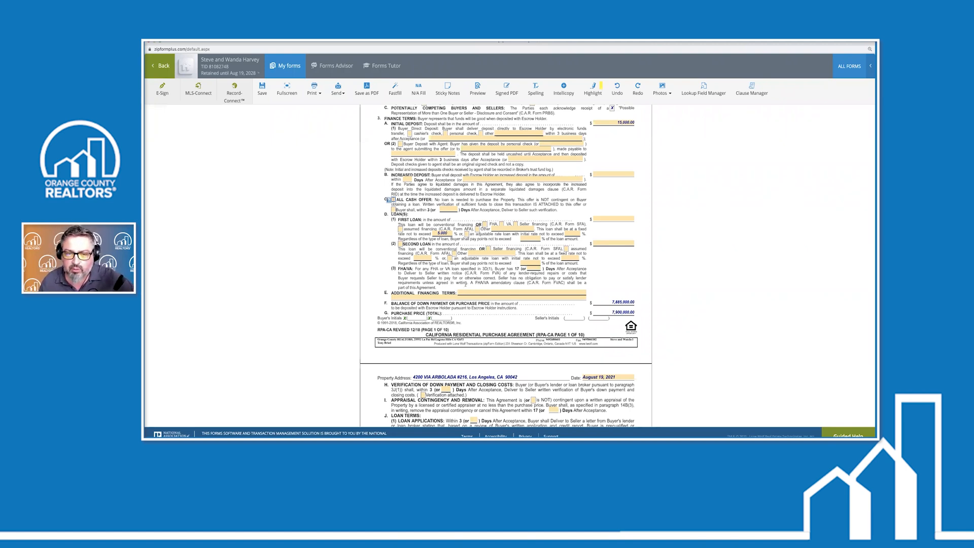
scroll(506, 228, "up", 1)
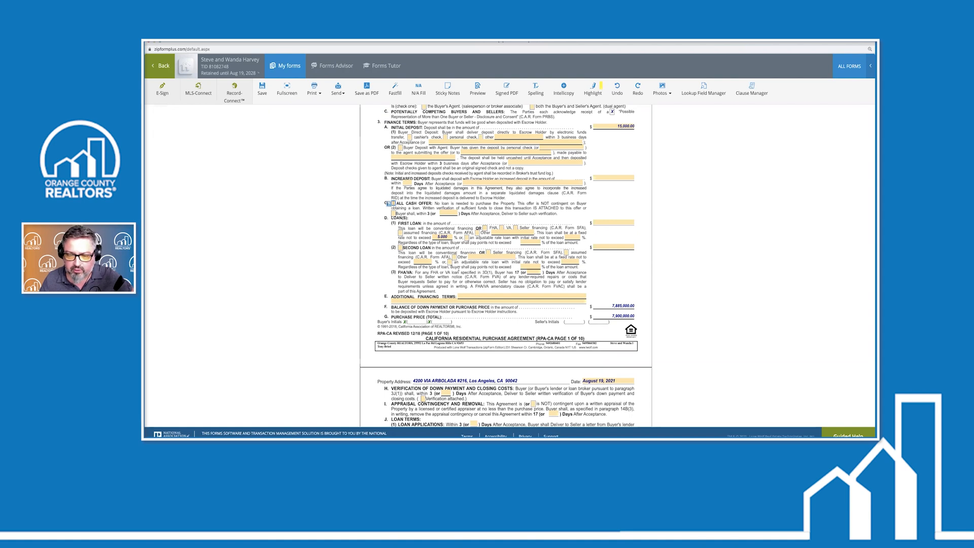
scroll(458, 269, "down", 4)
scroll(459, 270, "up", 5)
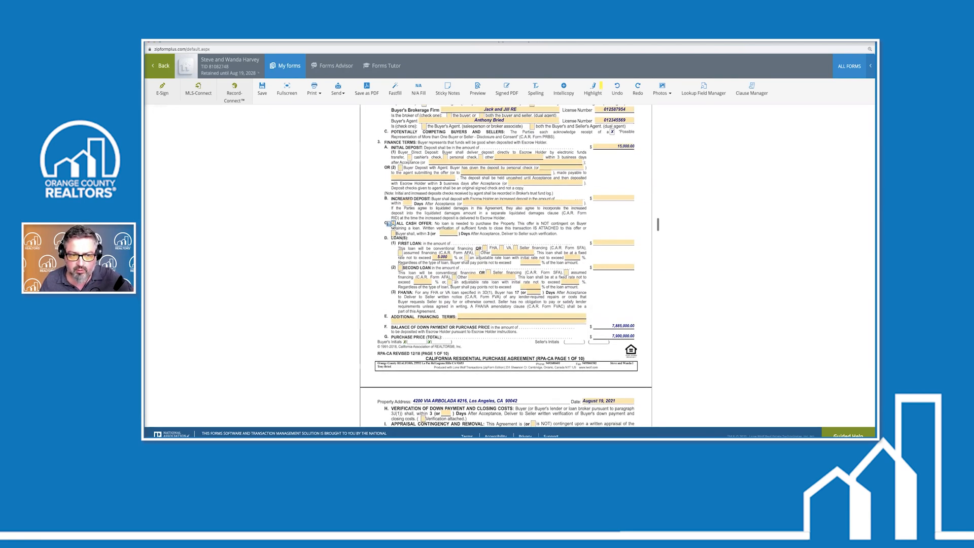
Recheck All Cash Offer, keeping the 7,885,000.00 balance, and save the form with Ctrl+S
left_click(392, 223)
scroll(457, 264, "down", 4)
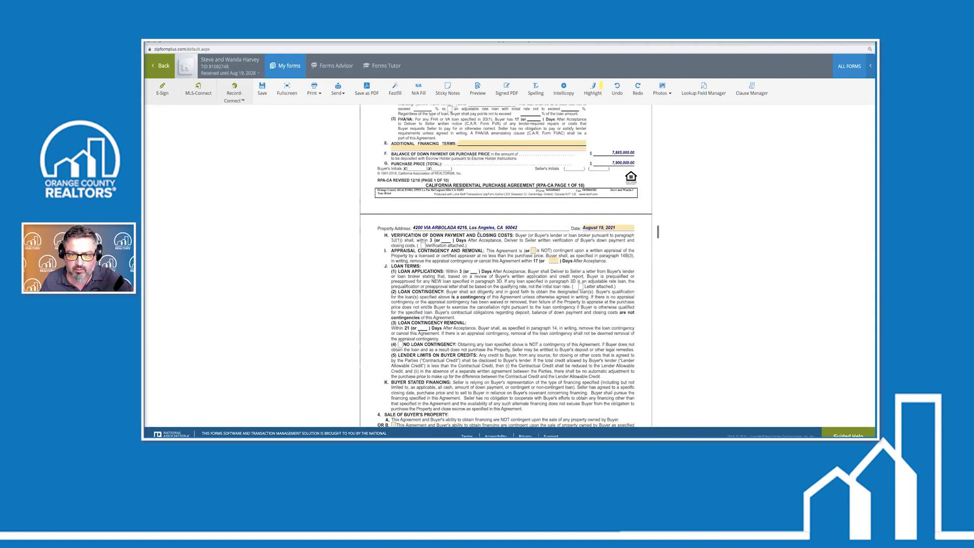
scroll(658, 231, "down", 1)
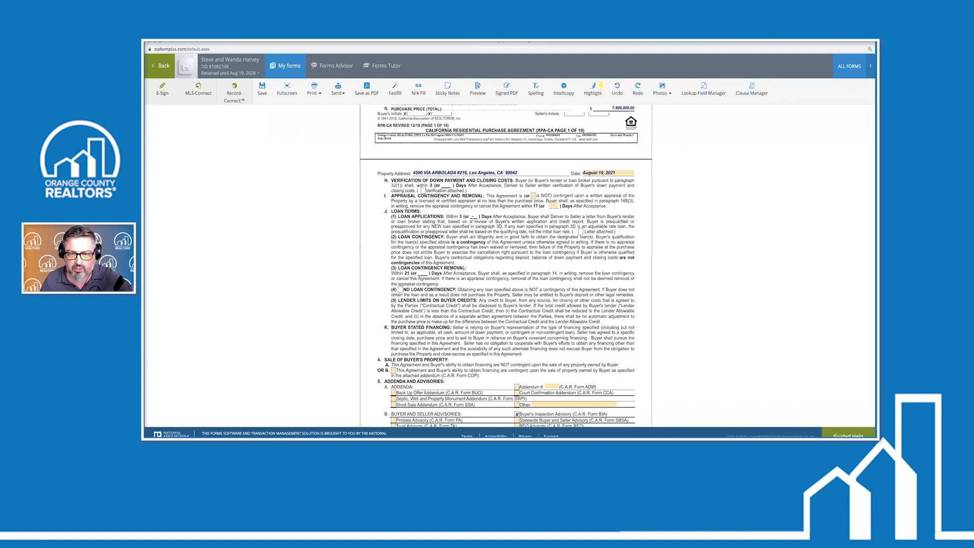
scroll(657, 224, "up", 5)
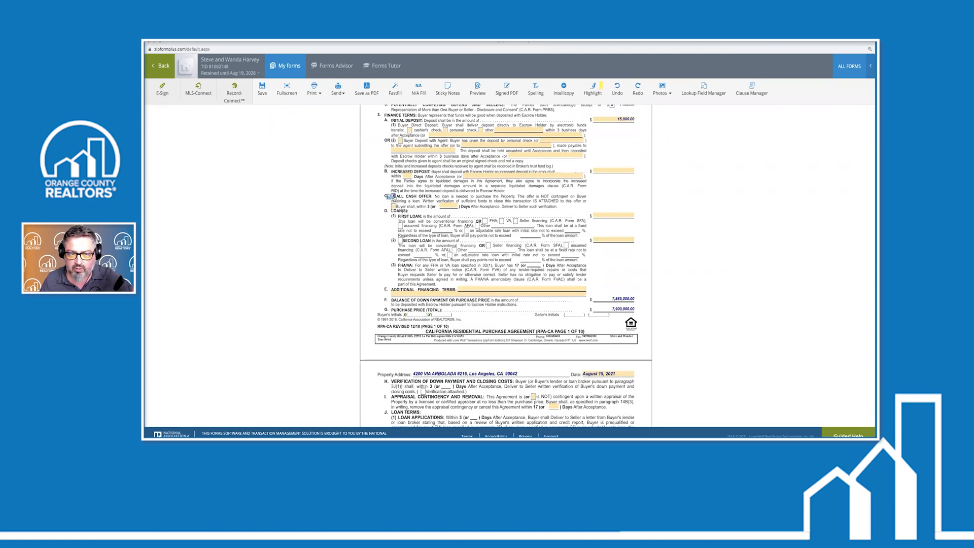
scroll(459, 278, "down", 4)
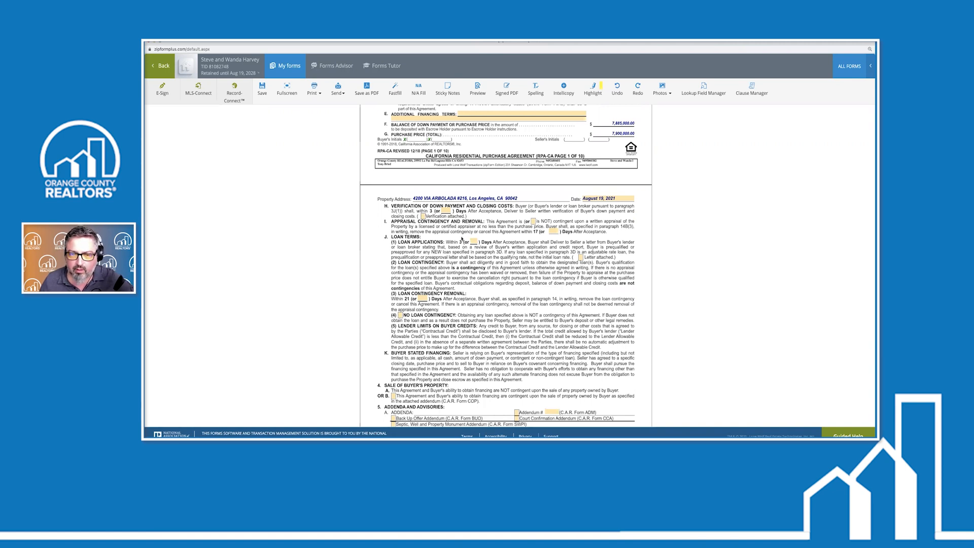
key("ctrl+s")
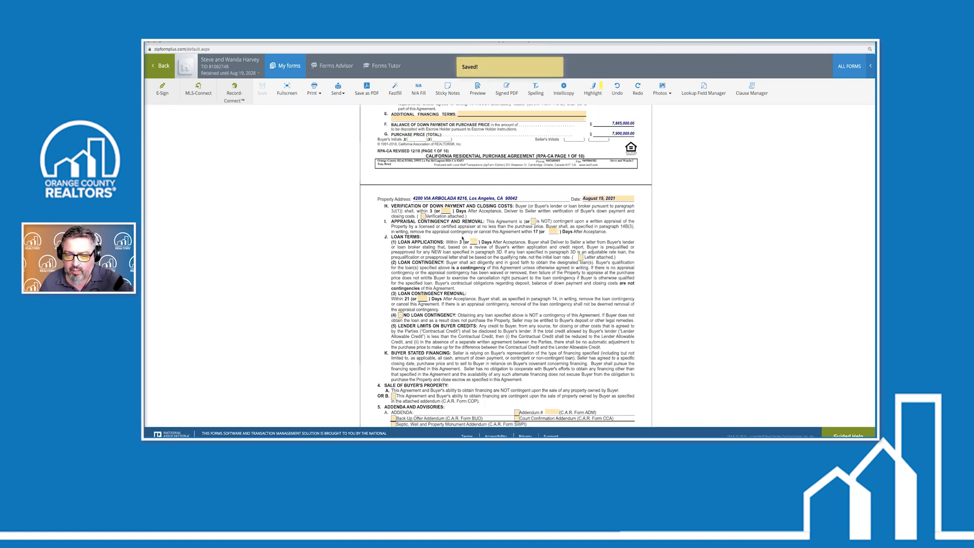
Check the Short Sale Addendum (C.A.R. Form SSA) box in paragraph 5A Addenda
scroll(475, 219, "down", 5)
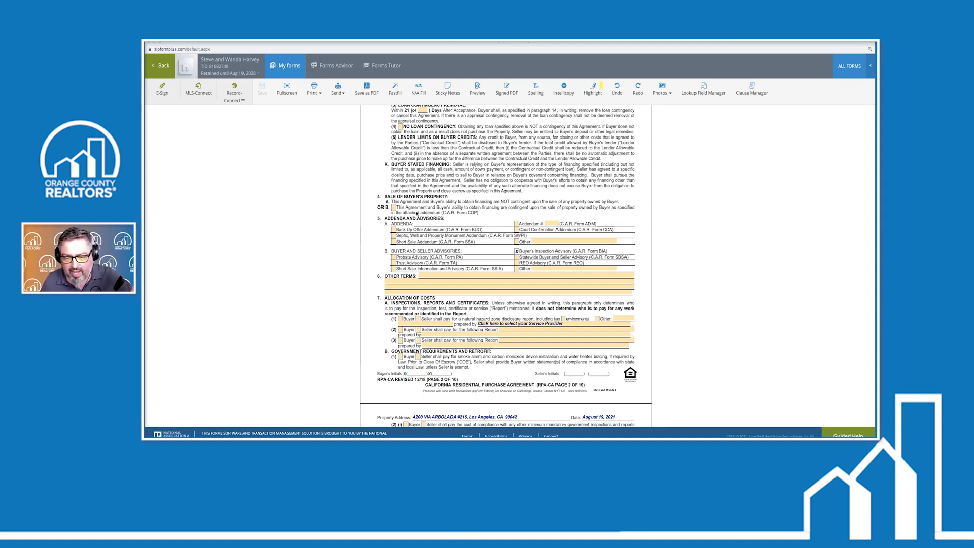
scroll(425, 202, "down", 1)
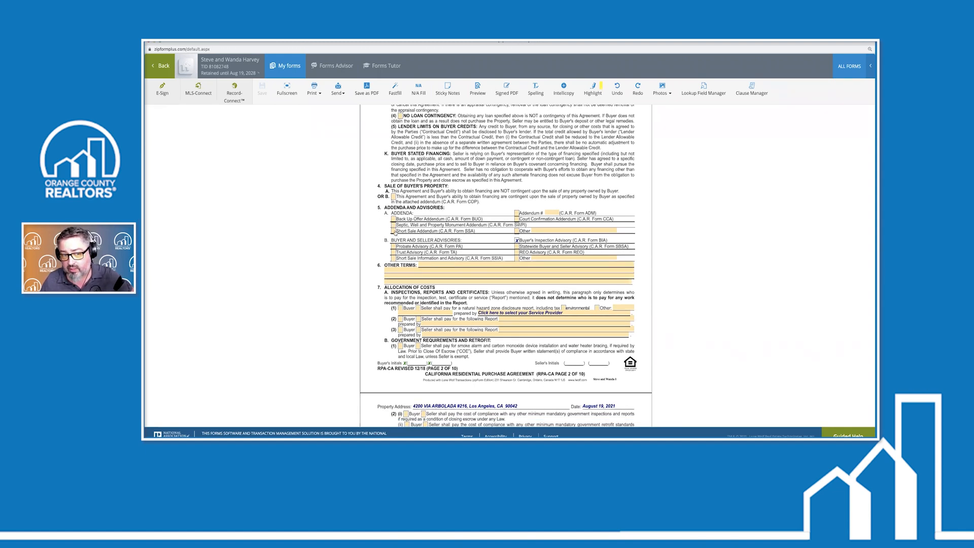
left_click(395, 231)
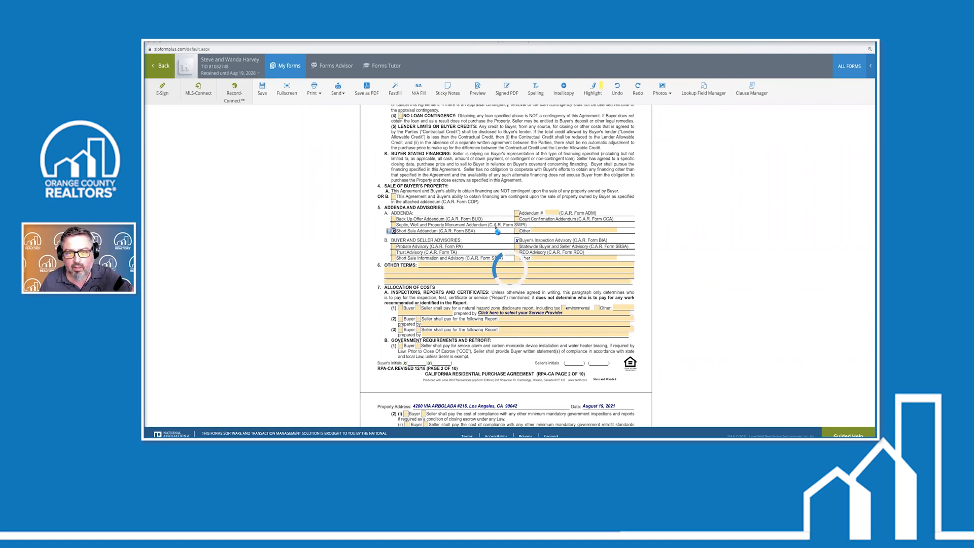
scroll(504, 152, "down", 1)
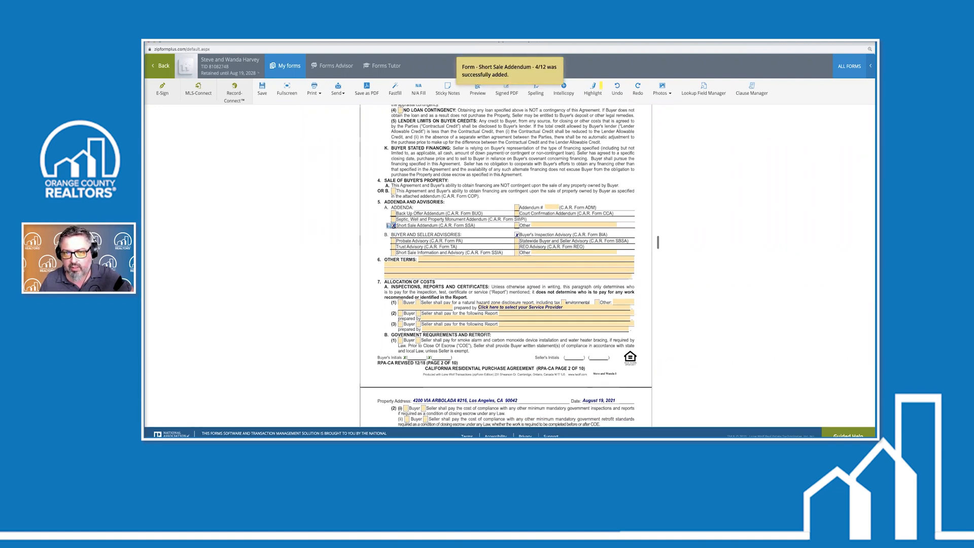
scroll(480, 182, "up", 3)
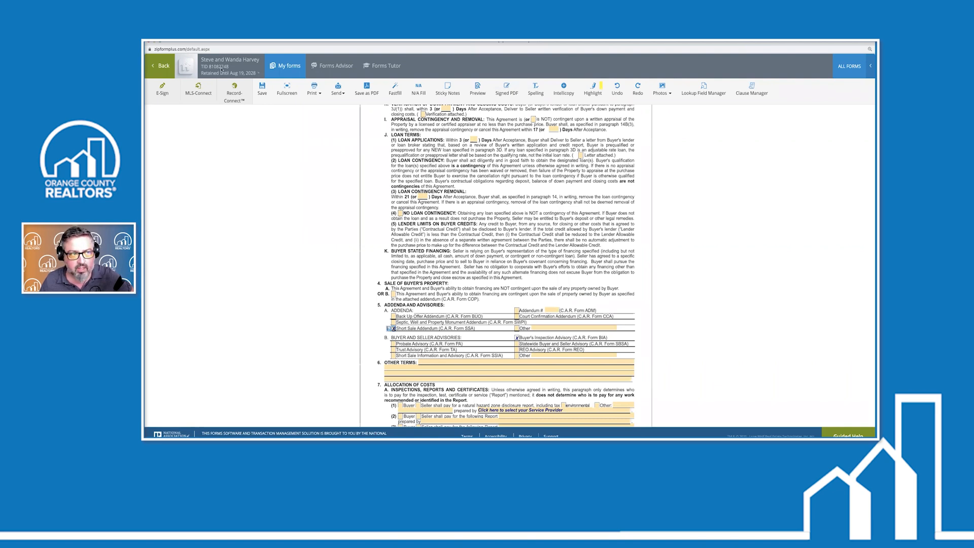
Delete the Short Sale Addendum from the documents and reopen the Residential Purchase Agreement
left_click(162, 67)
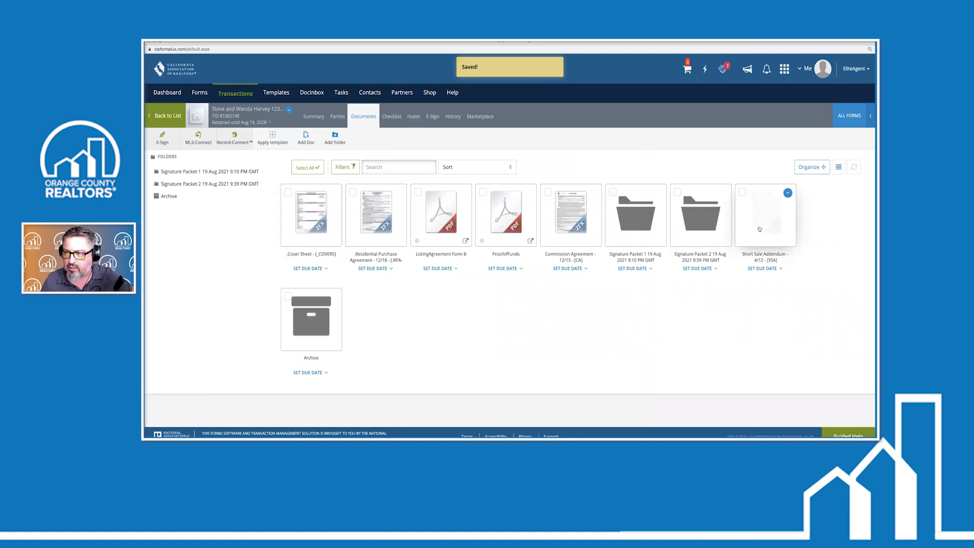
left_click(742, 192)
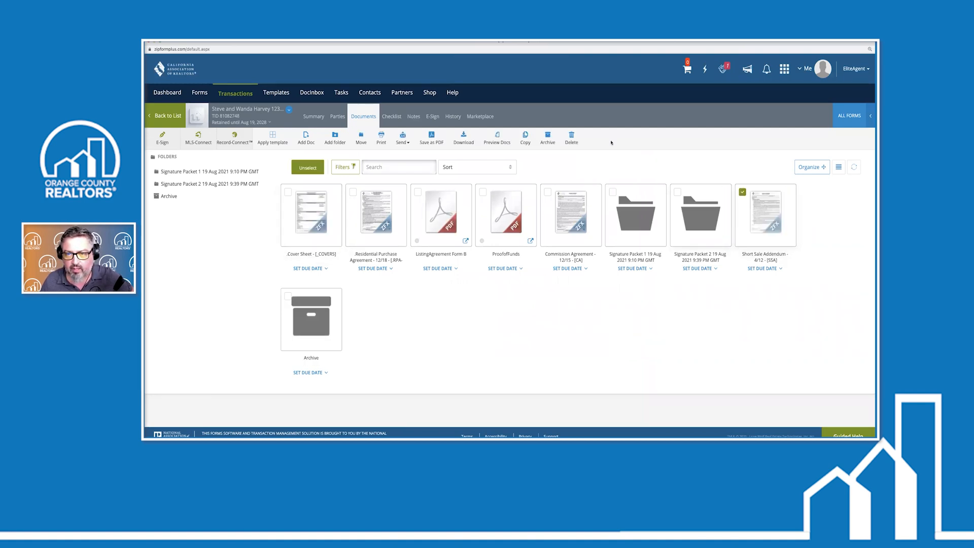
left_click(571, 138)
left_click(597, 147)
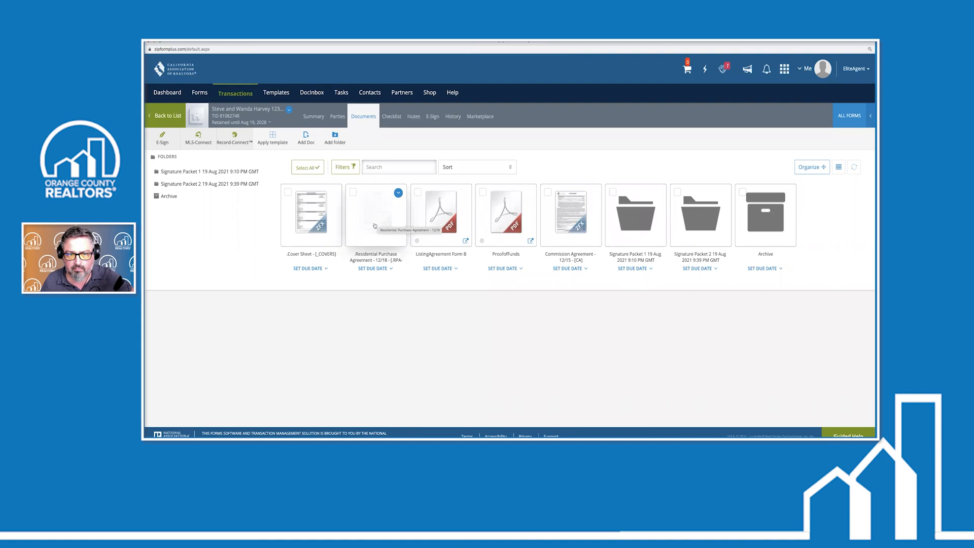
left_click(373, 227)
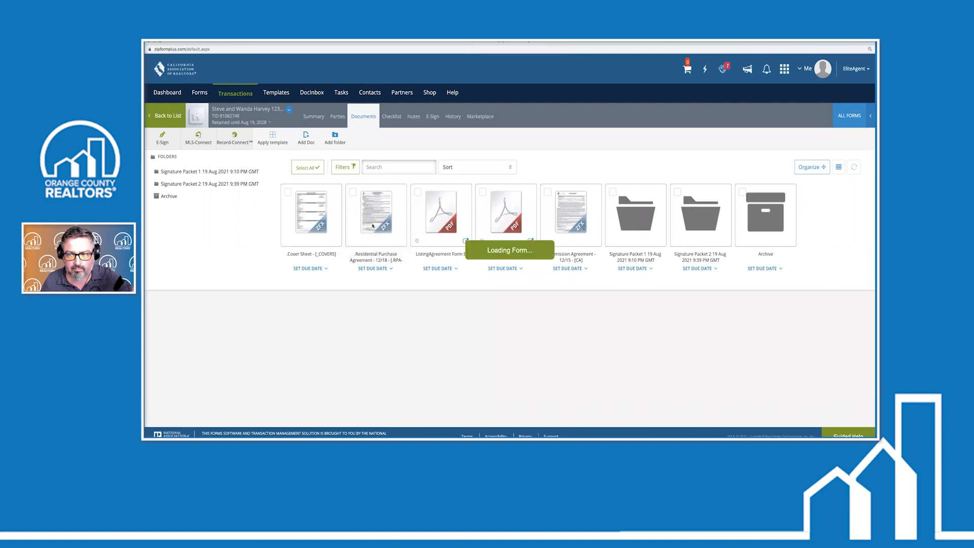
In paragraph 5A, check Septic, Well and Property Monument Addendum and leave Short Sale unchecked
scroll(393, 286, "down", 3)
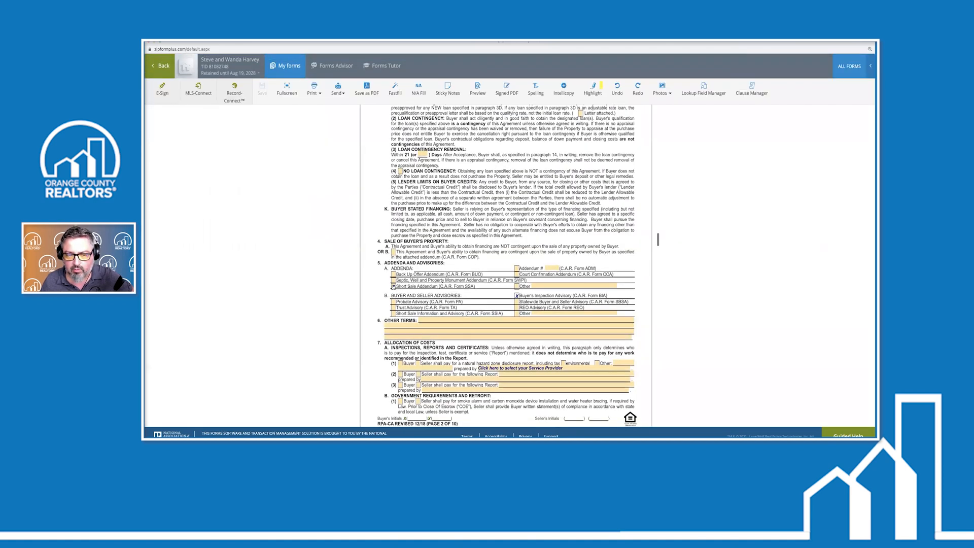
left_click(394, 287)
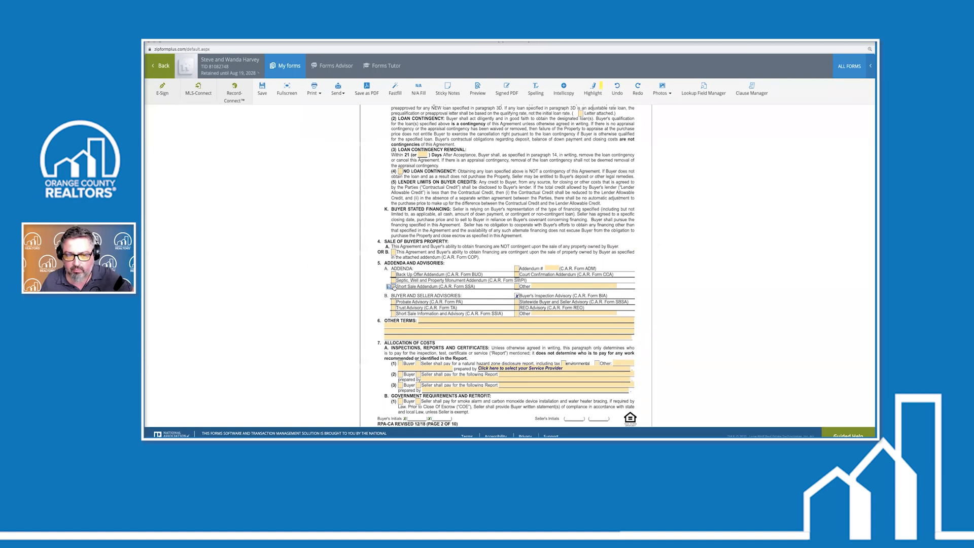
left_click(393, 287)
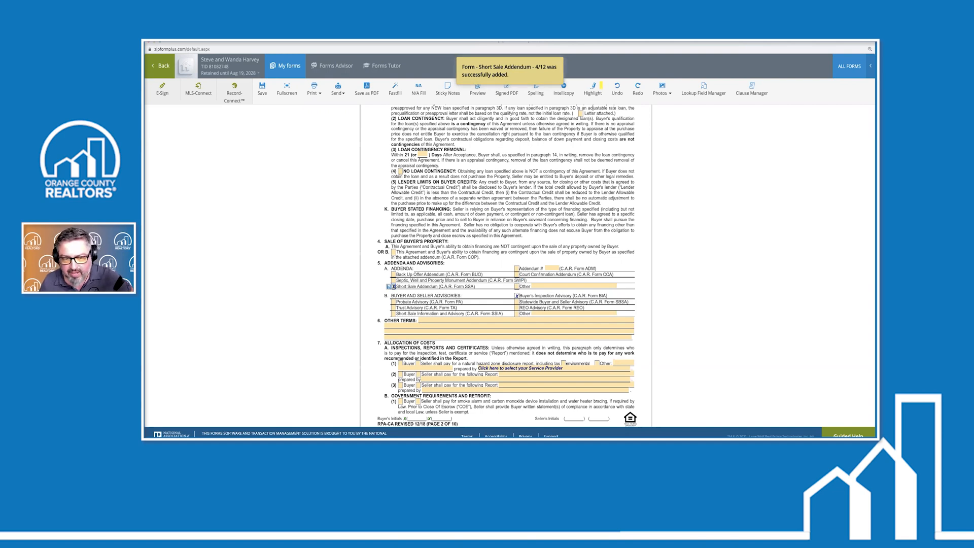
left_click(393, 280)
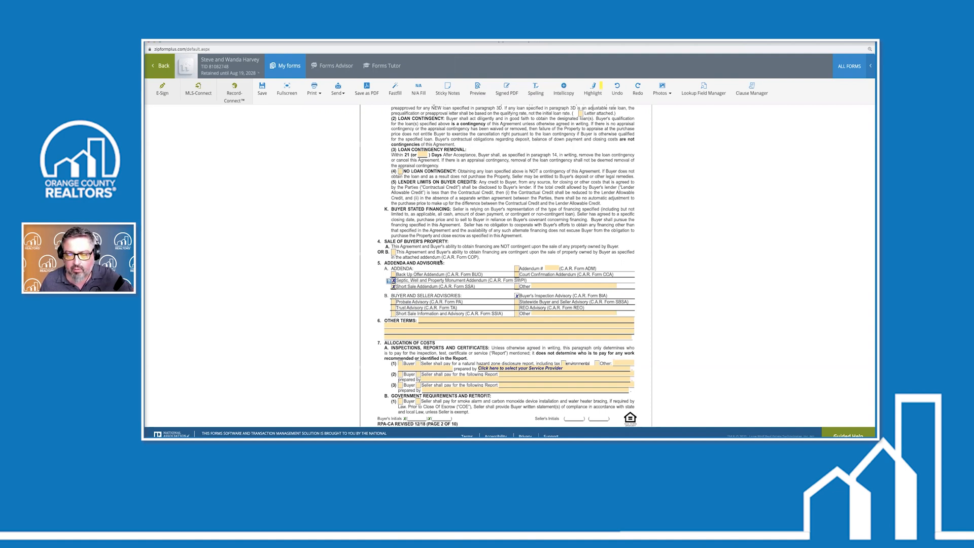
left_click(394, 287)
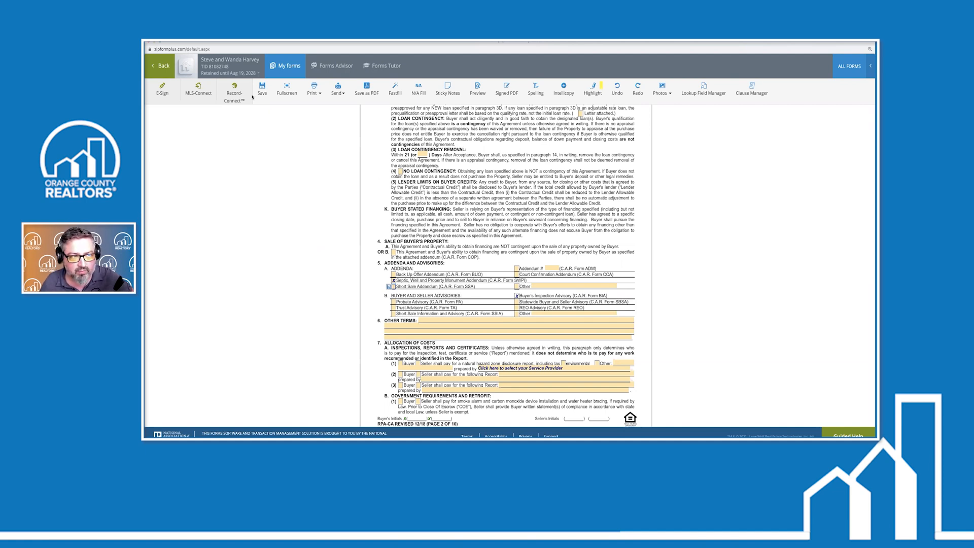
Save and go back to Documents, then delete the Short Sale Addendum
left_click(163, 66)
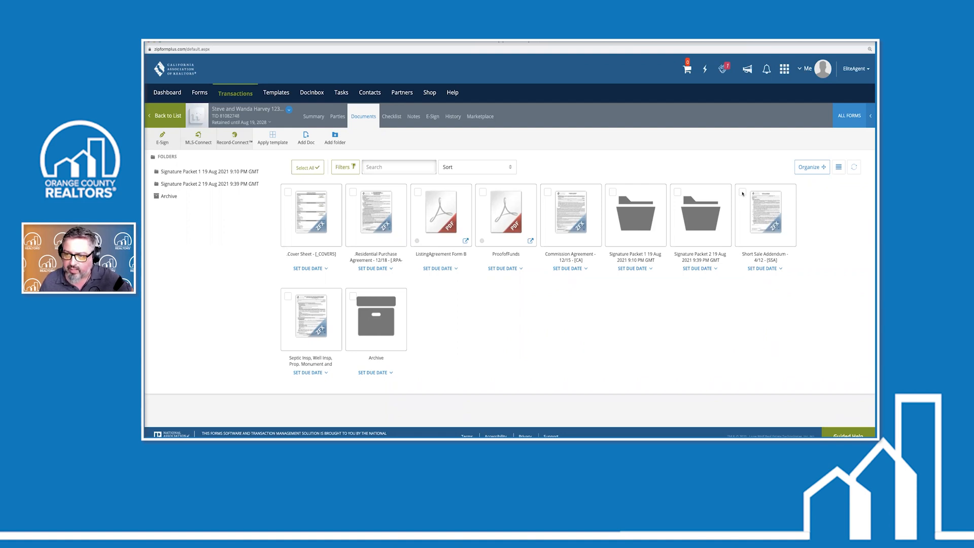
left_click(743, 192)
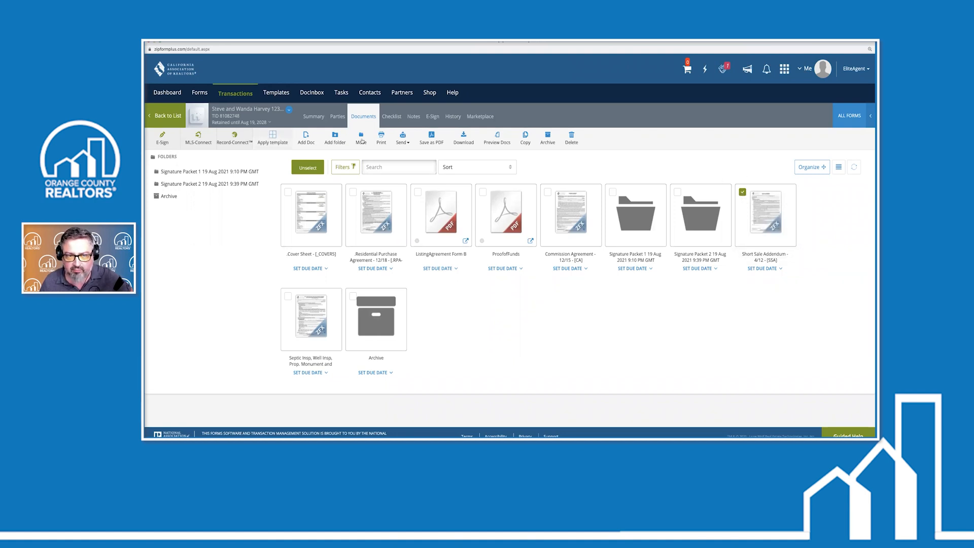
left_click(571, 135)
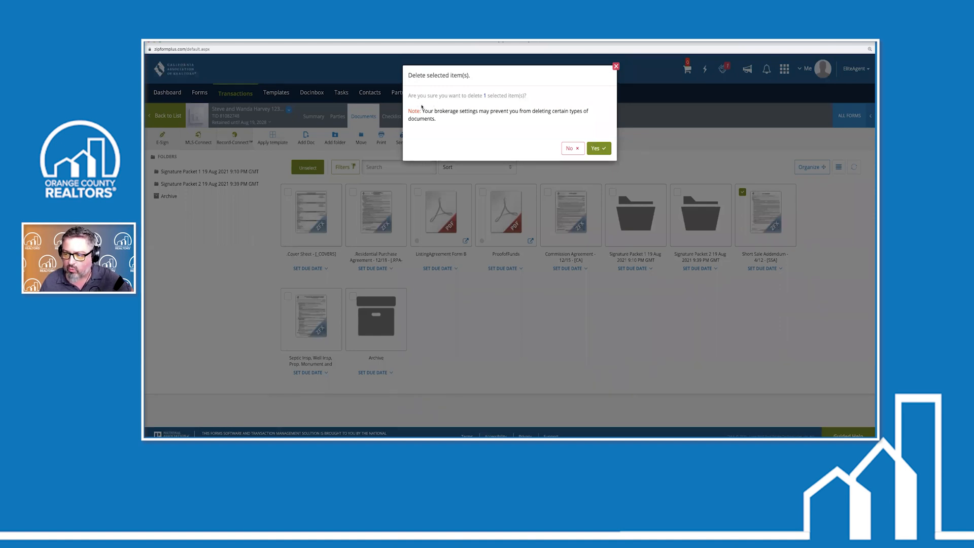
left_click(596, 150)
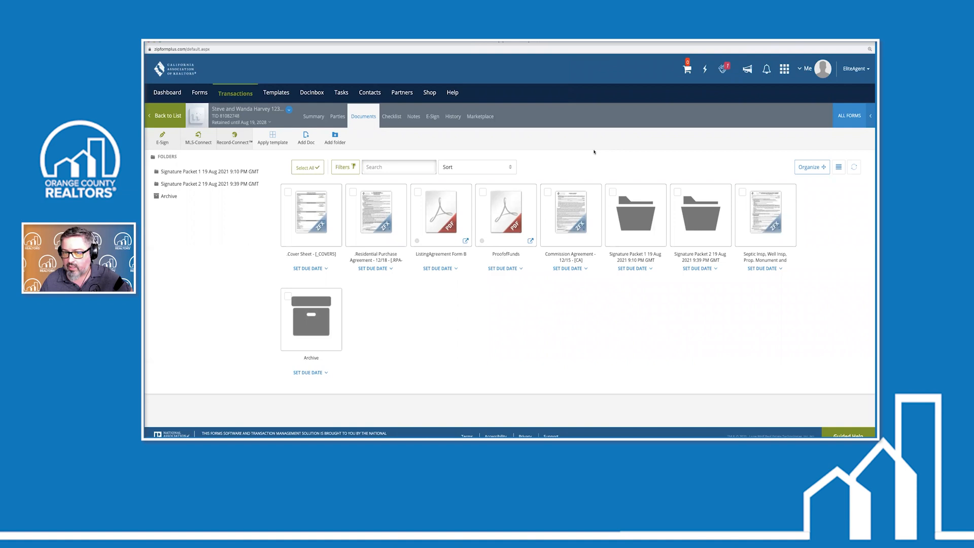
Select the ListingAgreement Form B and ProofofFunds document tiles
left_click(417, 192)
left_click(483, 192)
left_click(571, 213)
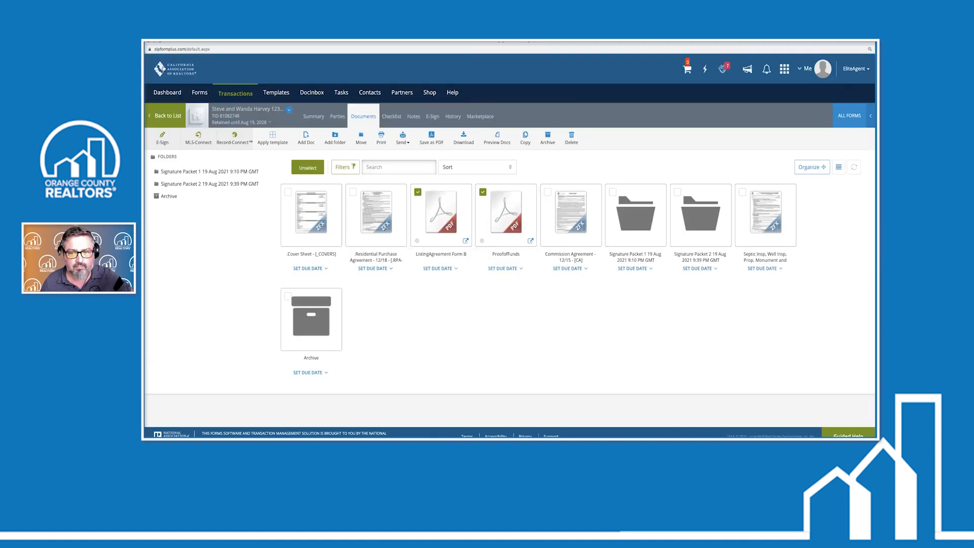
Toggle several document tiles on and off, then load the Residential Purchase Agreement
left_click(742, 192)
left_click(548, 192)
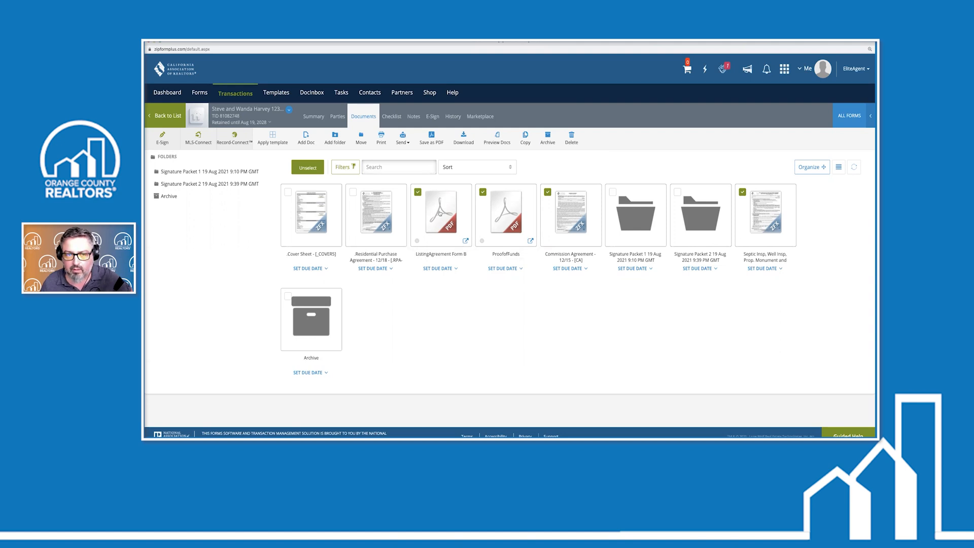
left_click(418, 191)
left_click(483, 191)
left_click(548, 192)
left_click(743, 192)
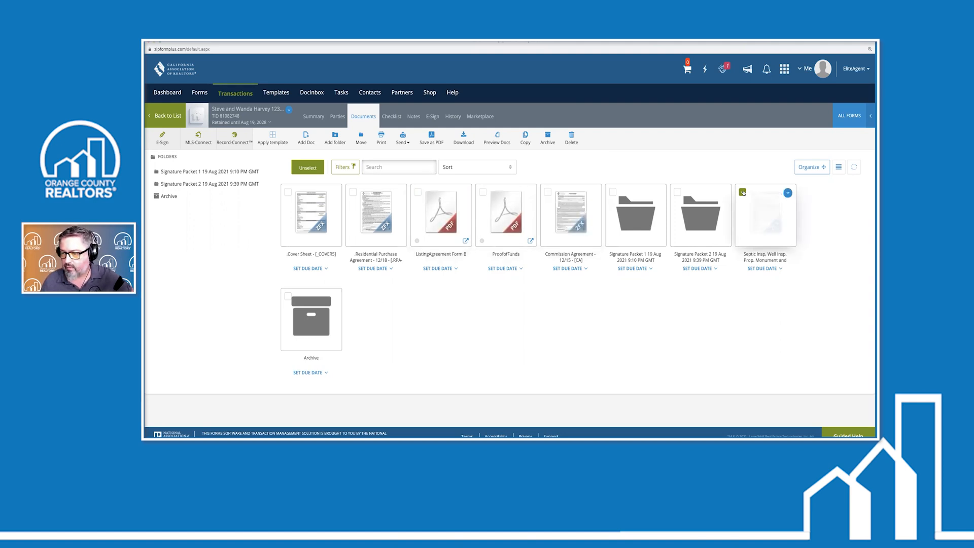
left_click(382, 223)
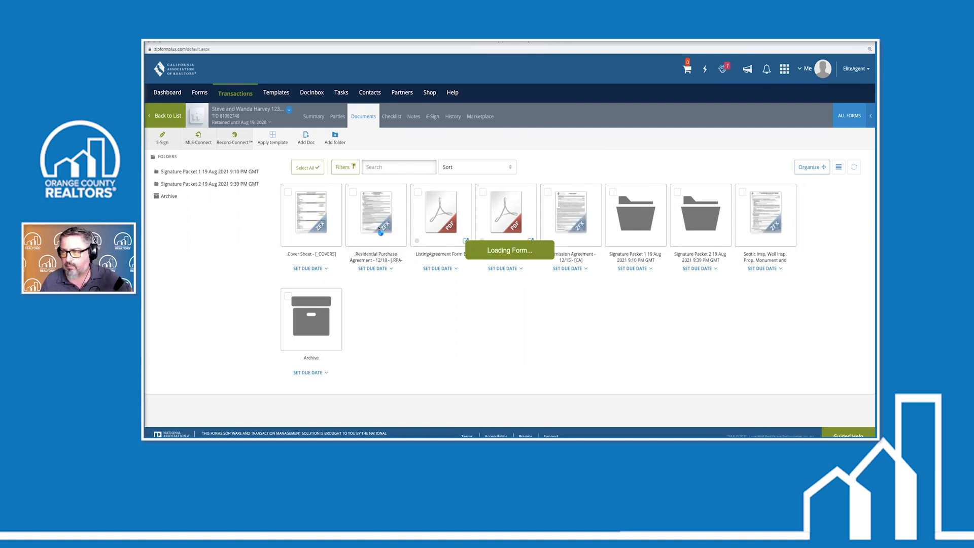
Tick Short Sale Addendum, Probate Advisory and Trust Advisory in paragraph 5, then view My forms
scroll(658, 142, "down", 5)
scroll(408, 273, "down", 5)
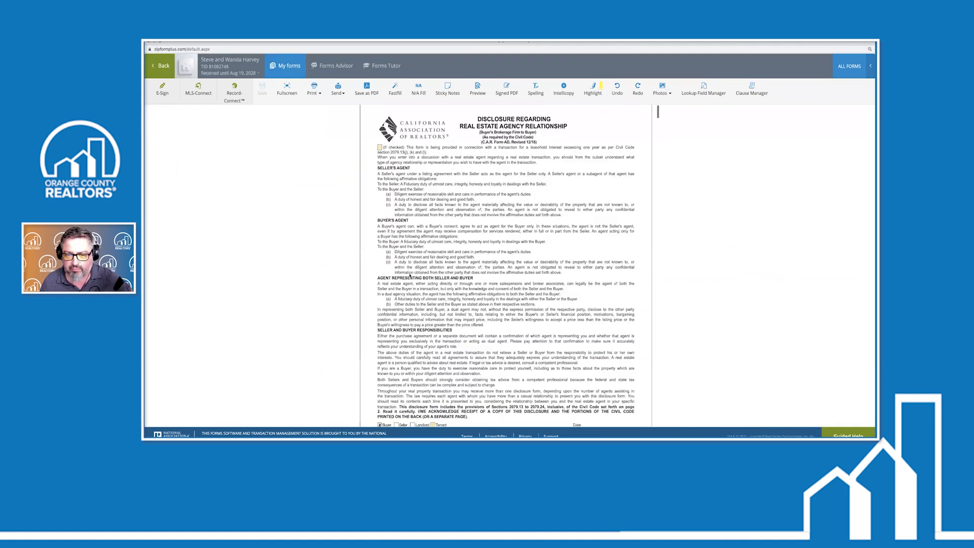
scroll(410, 275, "down", 15)
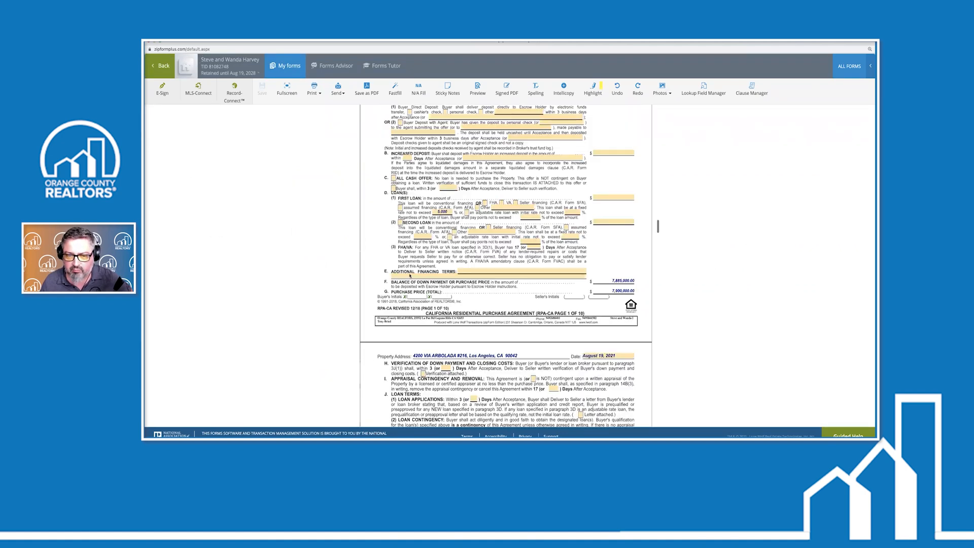
left_click(394, 222)
left_click(394, 237)
left_click(394, 242)
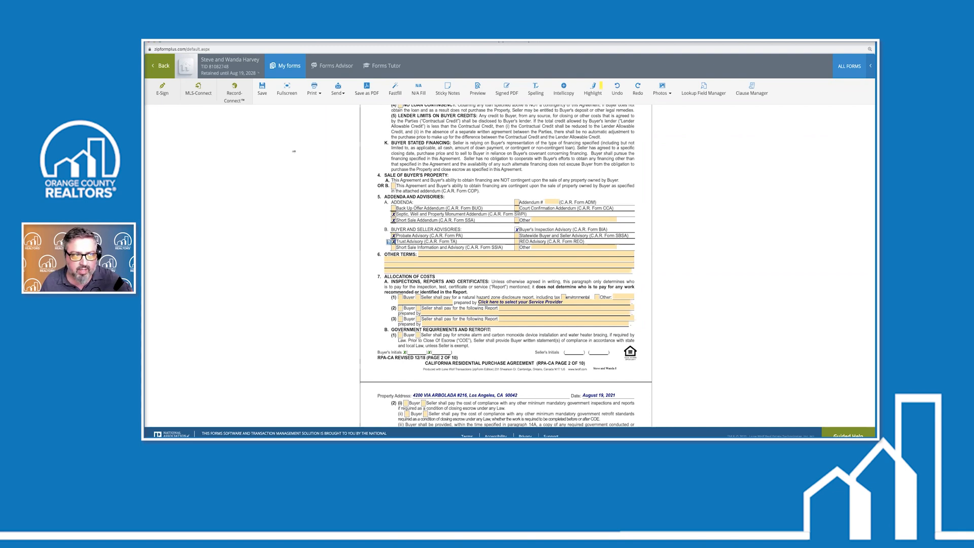
left_click(170, 60)
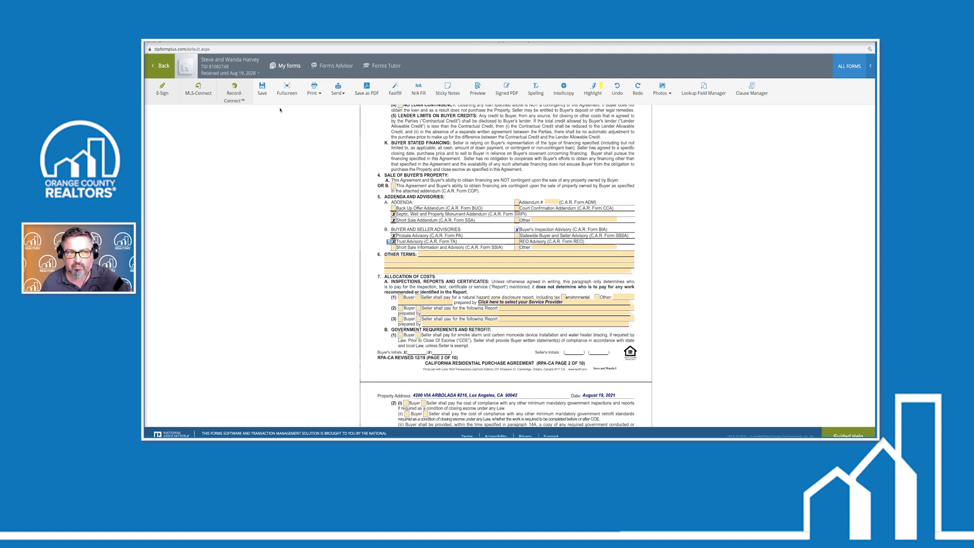
left_click(280, 67)
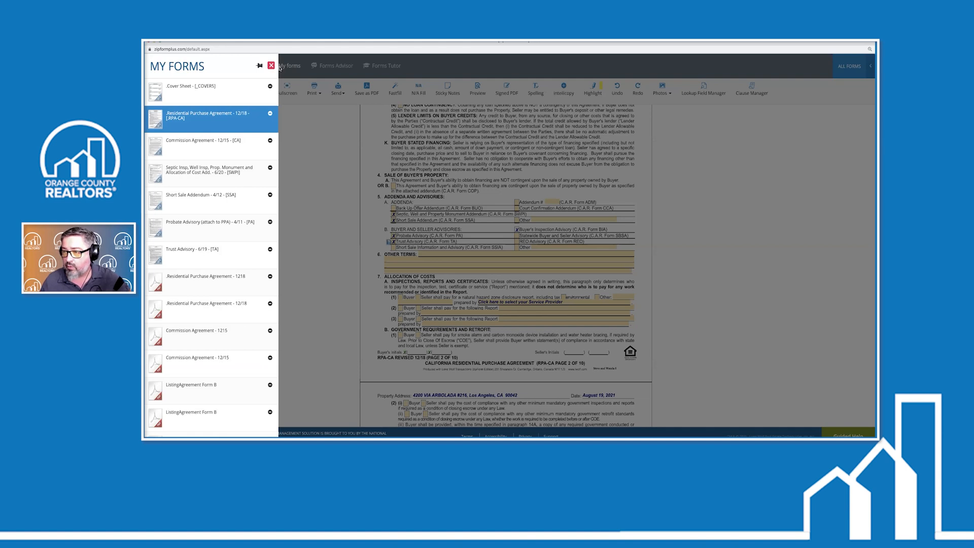
Close My Forms to save, open Commission Agreement - 12/15, then reopen the forms list
left_click(484, 257)
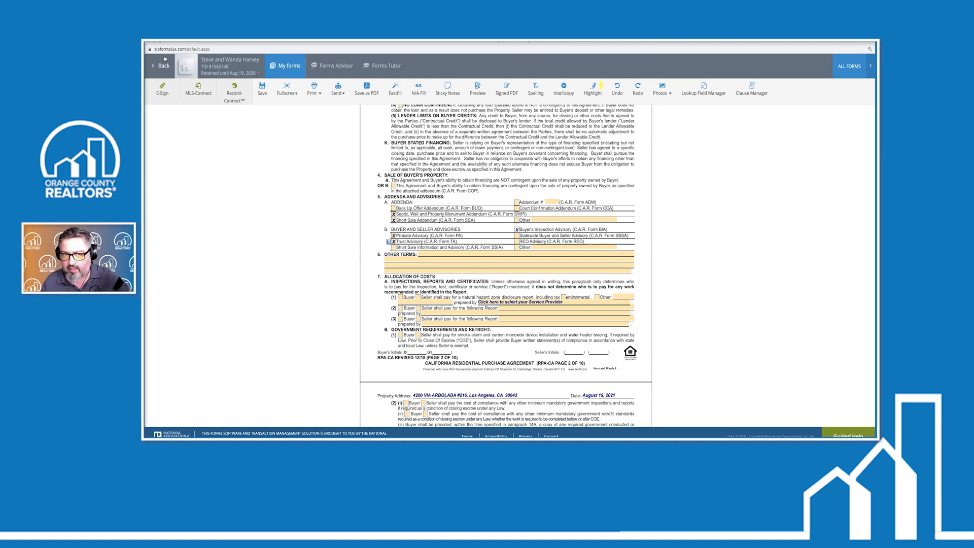
left_click(292, 66)
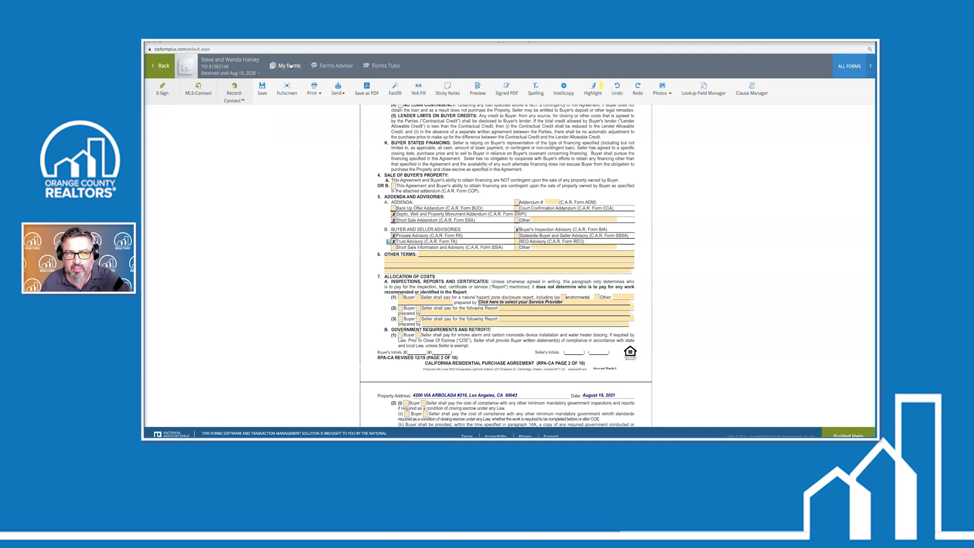
left_click(292, 66)
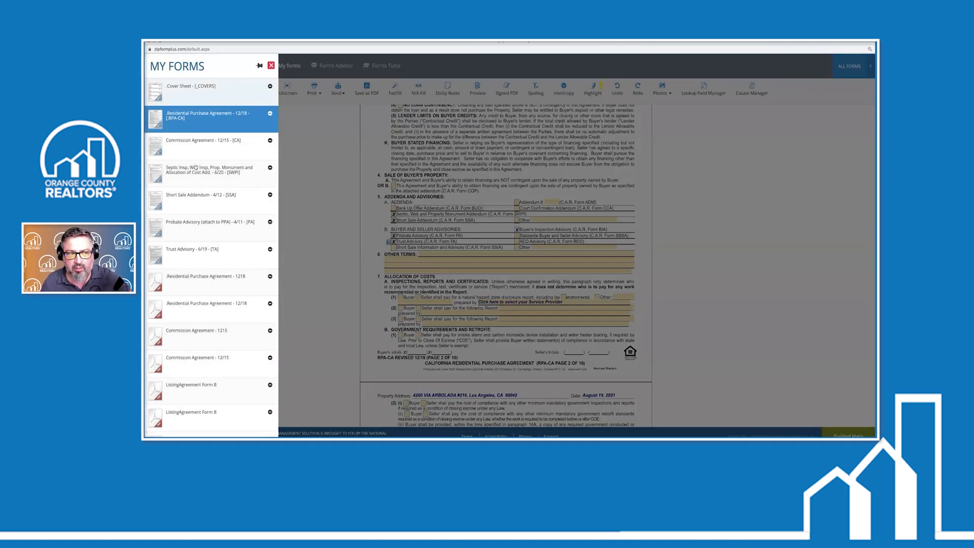
left_click(199, 146)
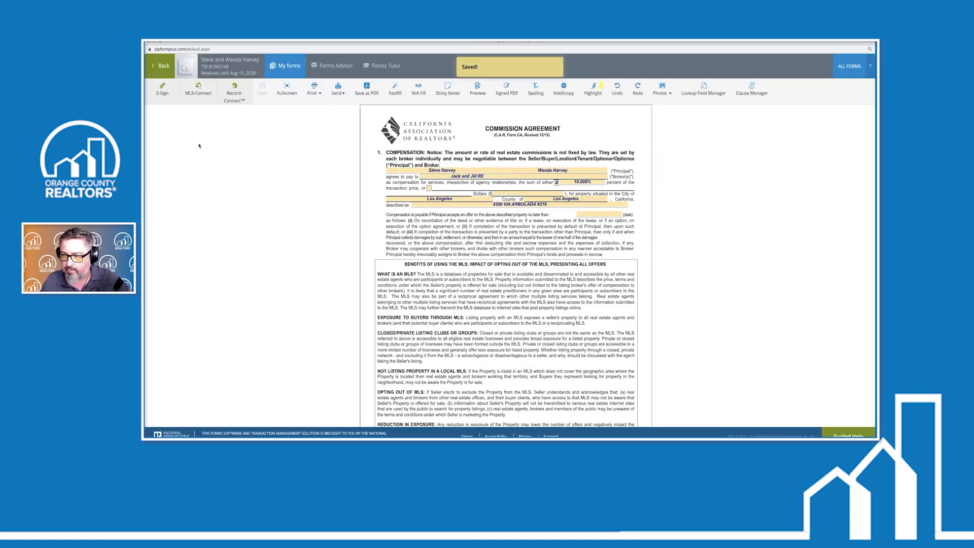
left_click(285, 66)
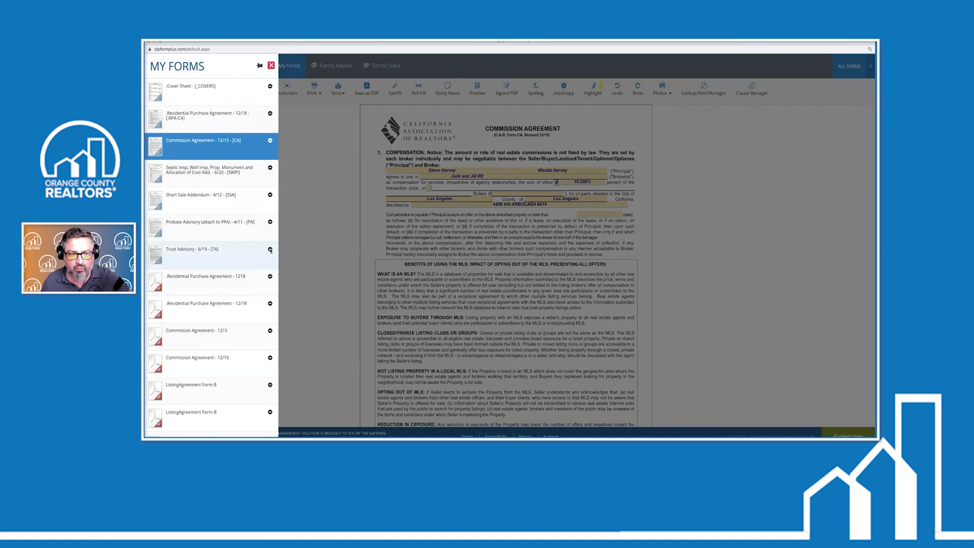
Delete the Trust Advisory, Probate Advisory and Short Sale Addendum forms, confirming each with Yes
left_click(270, 249)
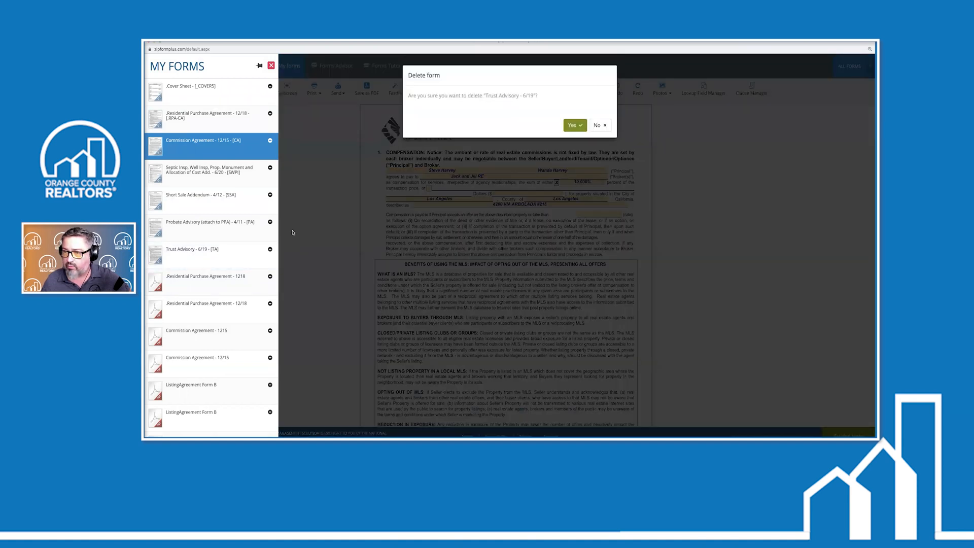
left_click(573, 125)
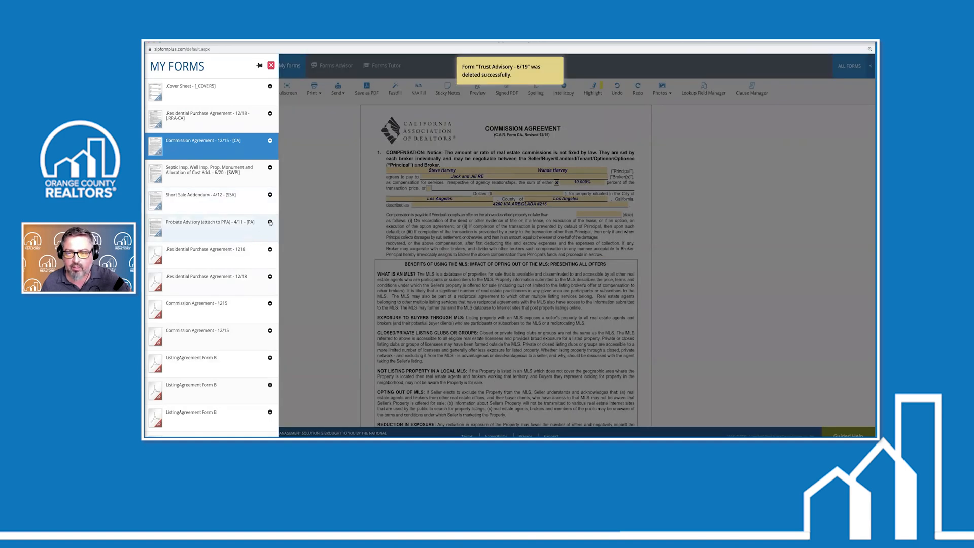
left_click(270, 223)
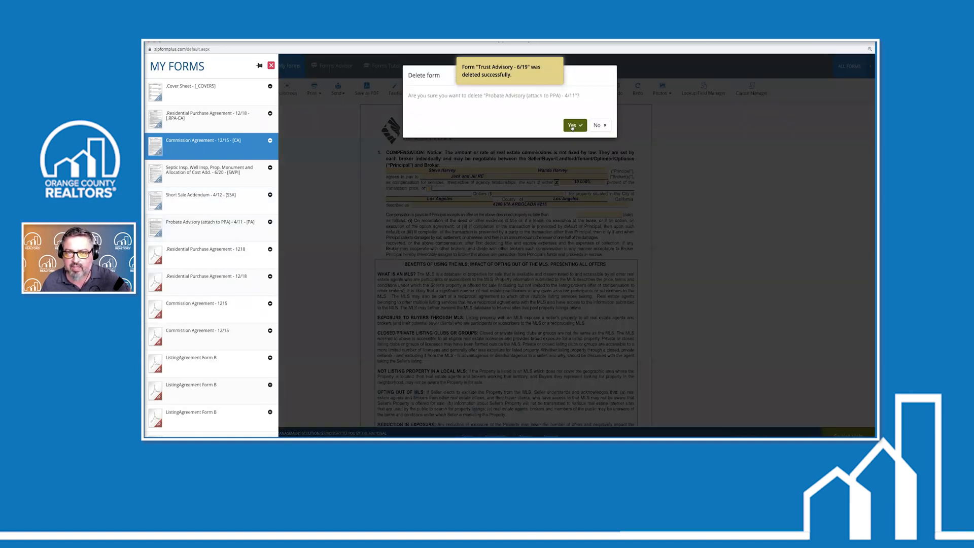
left_click(573, 125)
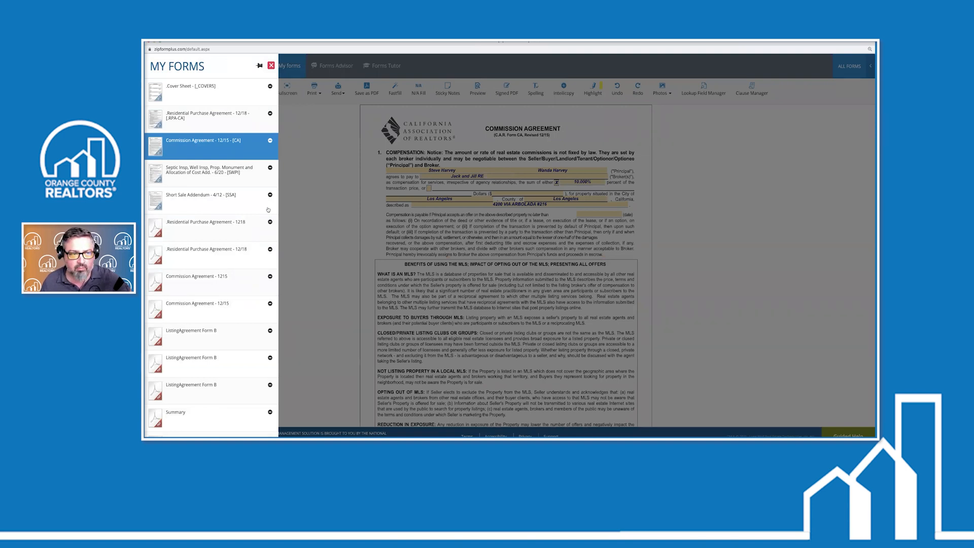
left_click(270, 195)
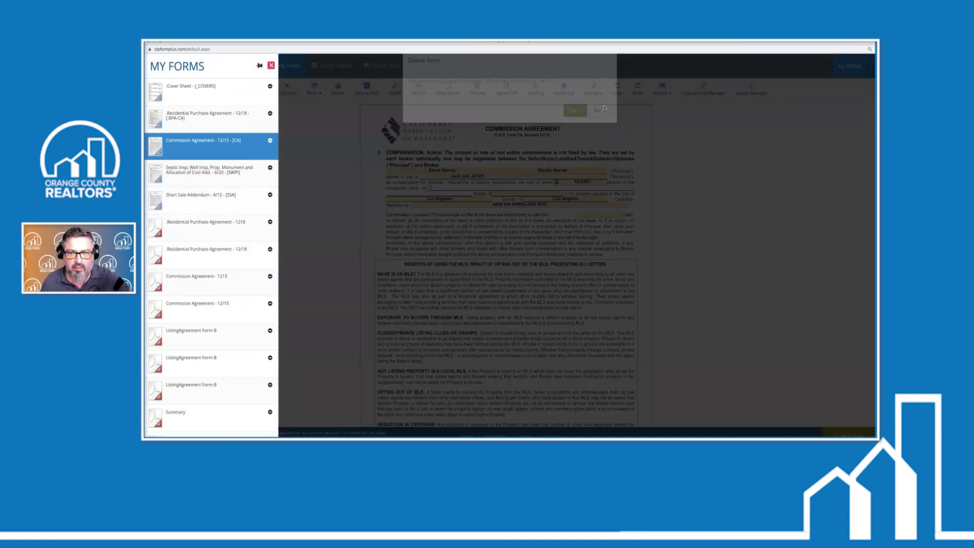
left_click(572, 125)
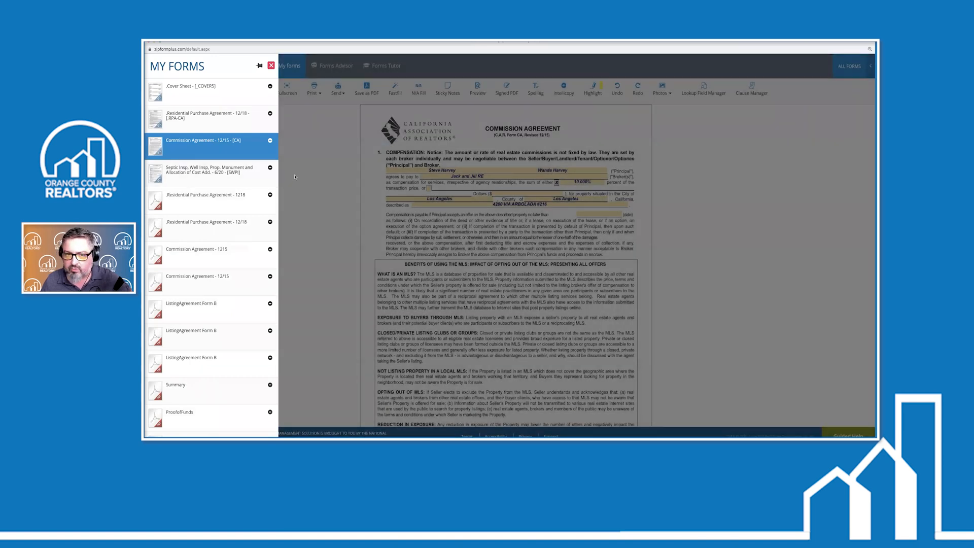
left_click(389, 220)
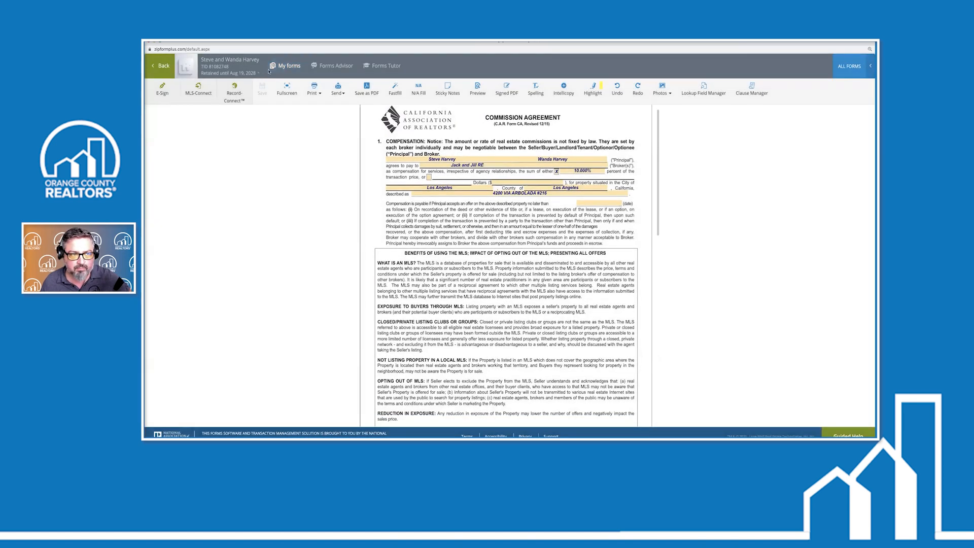
Open the Residential Purchase Agreement and uncheck Trust Advisory, Probate Advisory and Short Sale Addendum in paragraph 5
left_click(288, 70)
left_click(193, 115)
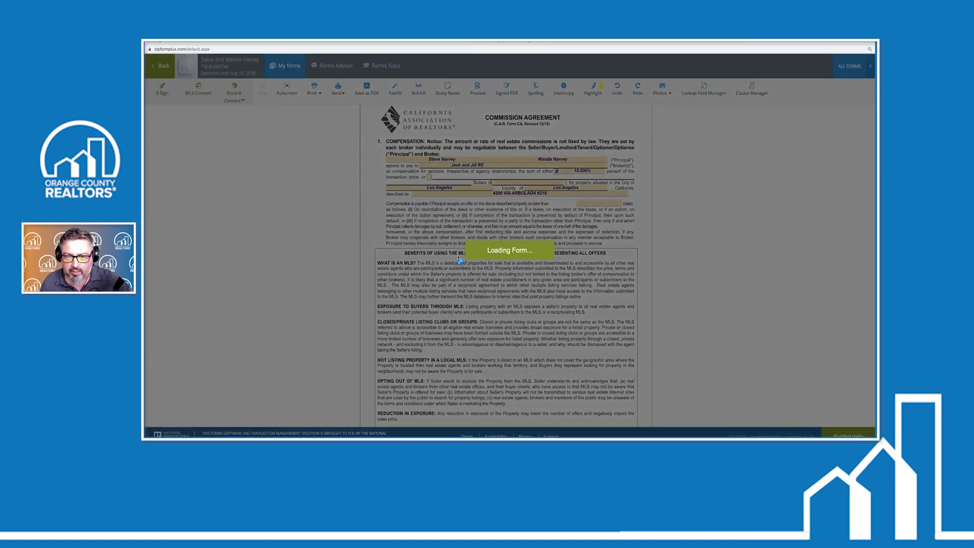
scroll(457, 257, "down", 20)
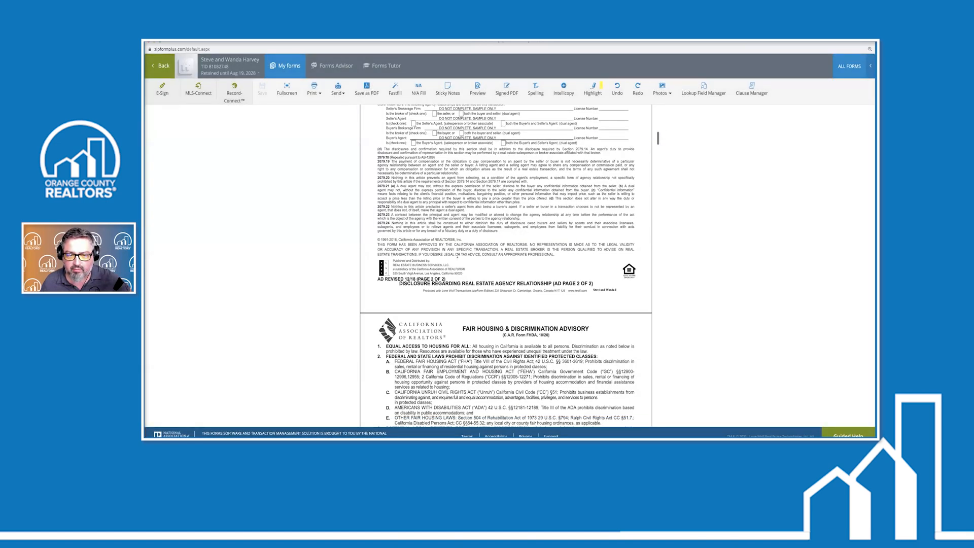
scroll(457, 257, "down", 6)
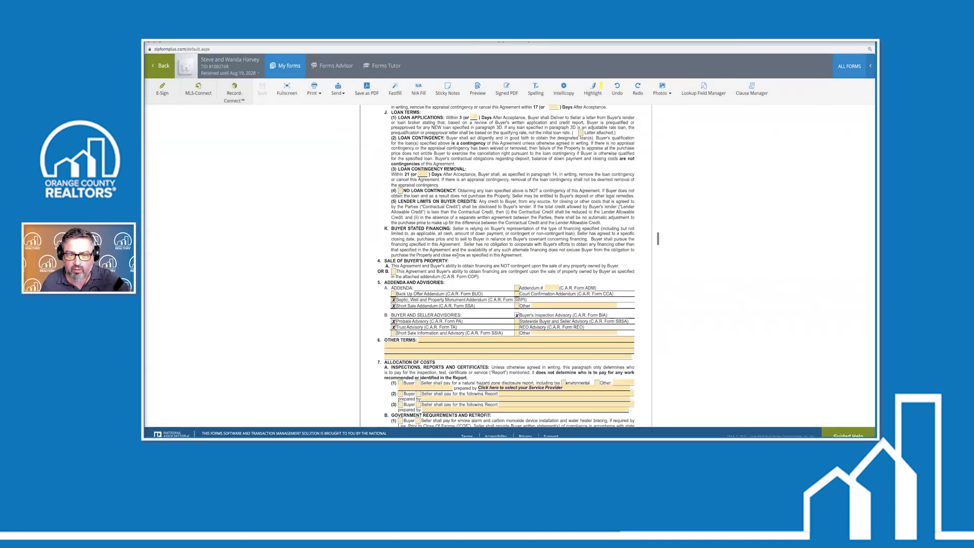
left_click(394, 328)
left_click(394, 322)
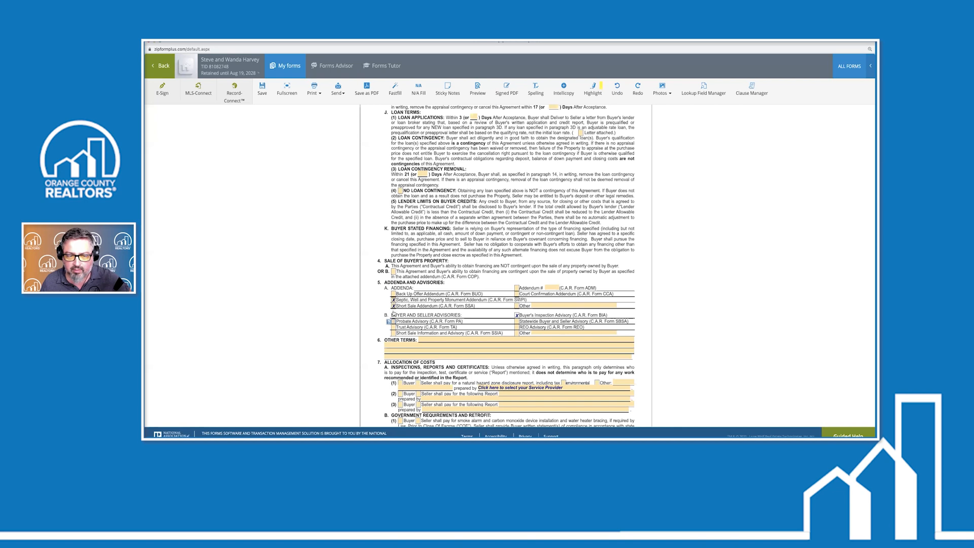
left_click(394, 306)
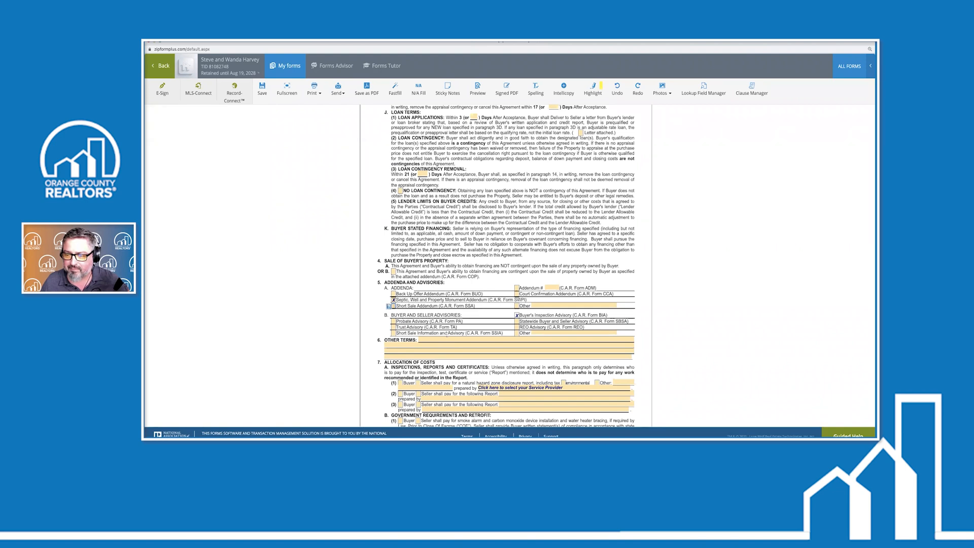
Open the paragraph 3E Additional Financing Terms edit box and start the entry with 'Buyers'
scroll(446, 333, "up", 5)
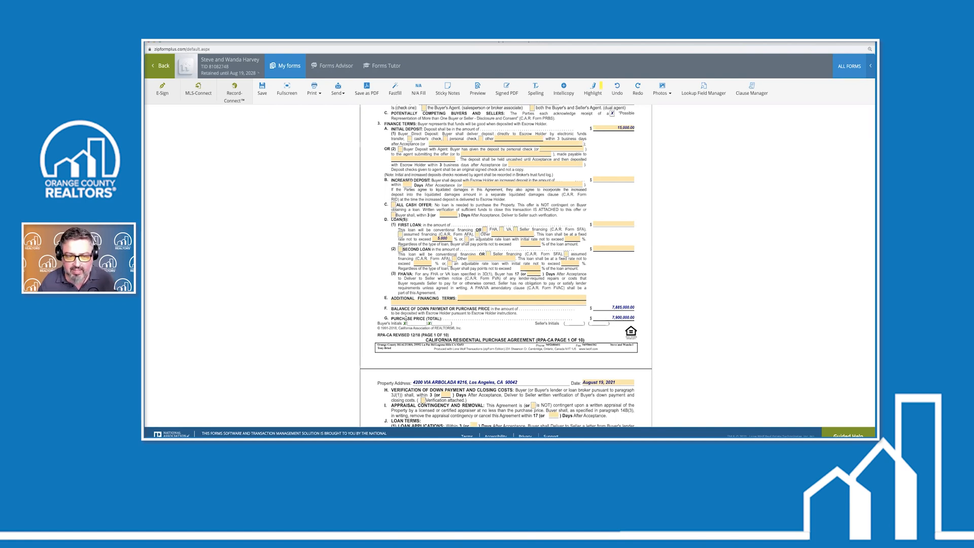
scroll(435, 265, "down", 1)
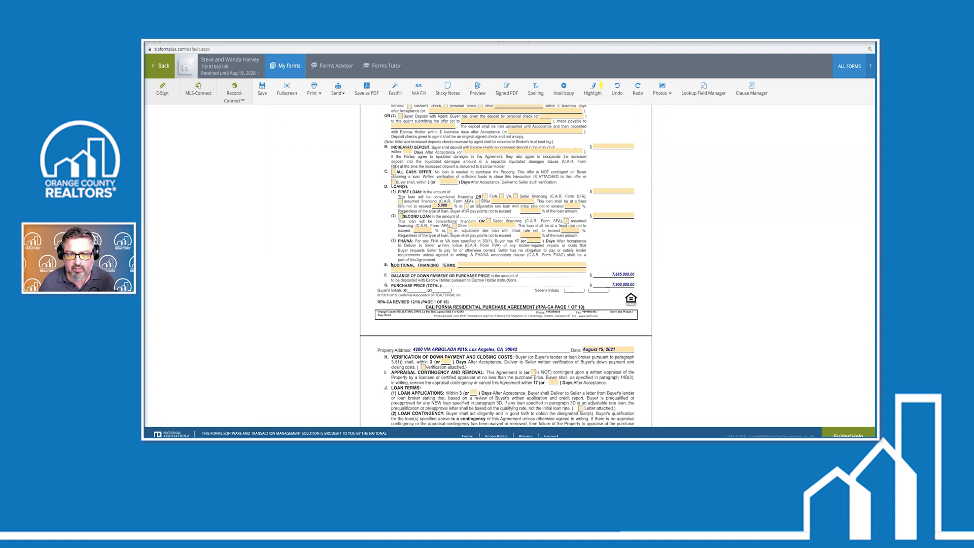
left_click(466, 264)
left_click(466, 287)
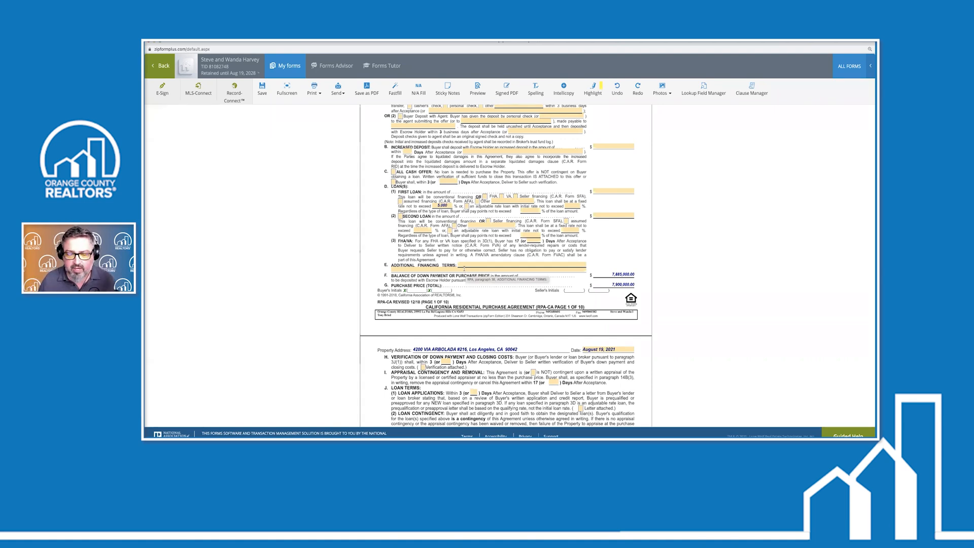
left_click(522, 267)
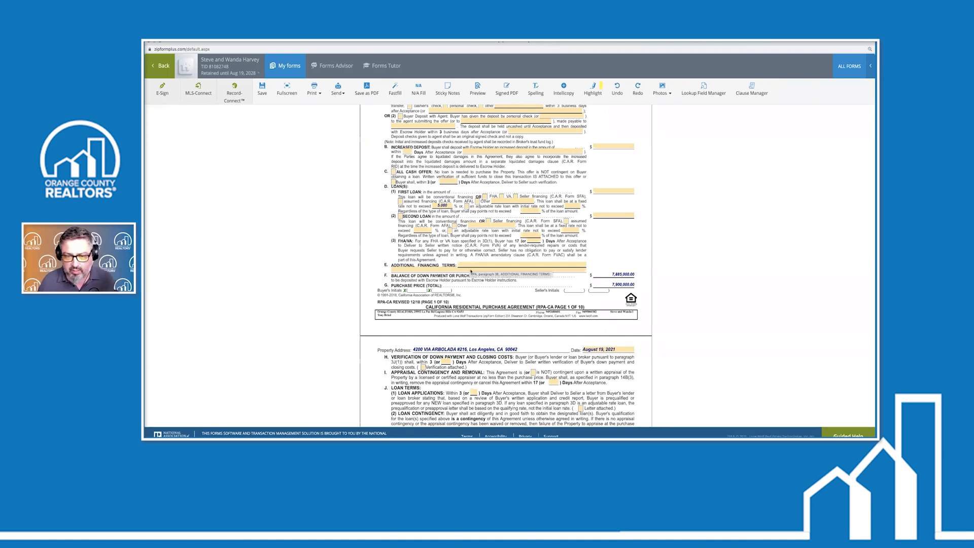
left_click(476, 264)
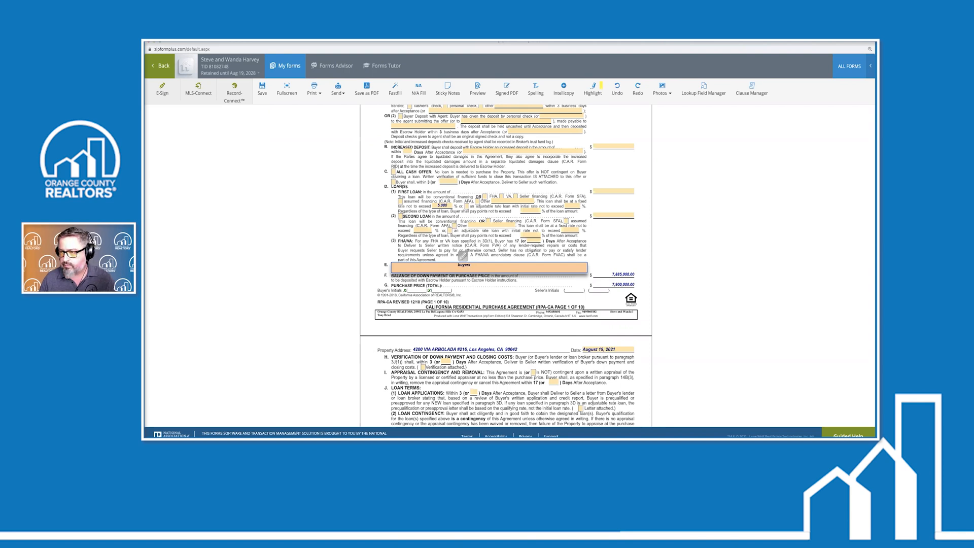
Enter a long filler passage in the Additional Financing Terms field and commit it
type("have a")
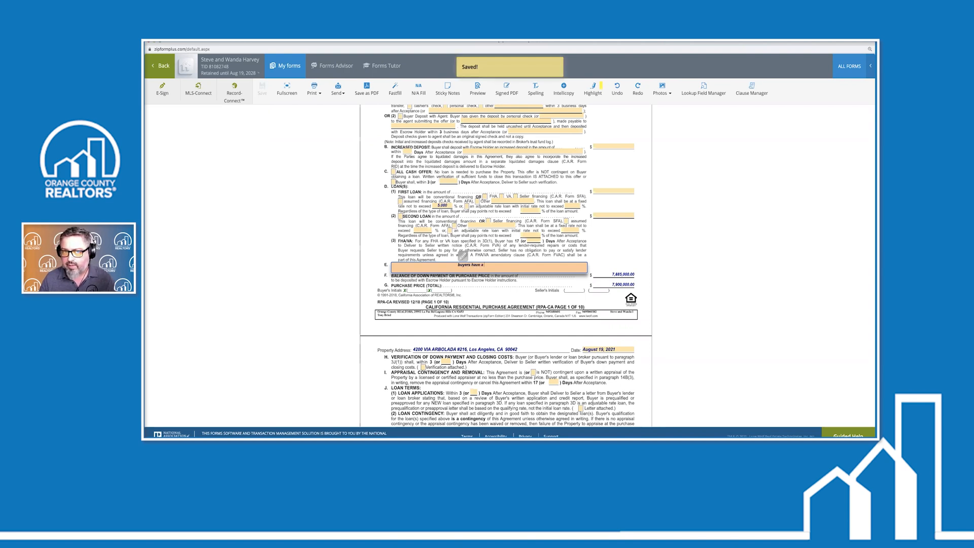
type(" saving as;lkjclkjsdf;lkjasdf")
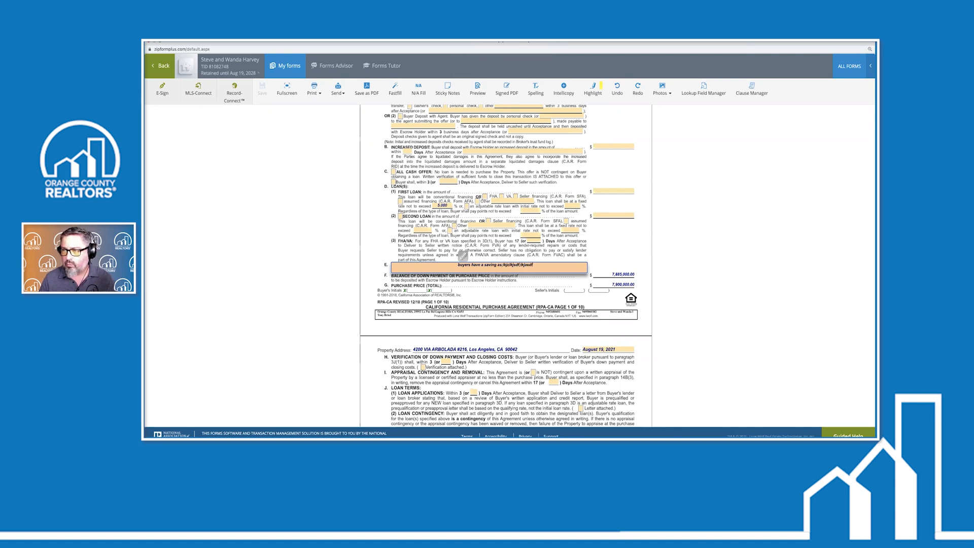
type(";lkajsdf ;lkasjdf a;lksdjf sdlkjasdf;lkjas dfsdf;lkjas dflkajsdf;alsdkj")
type(" sadfasdf;lkja sdf;laksjdf as;dlkfj a")
type("sdfasdf")
type("j sad")
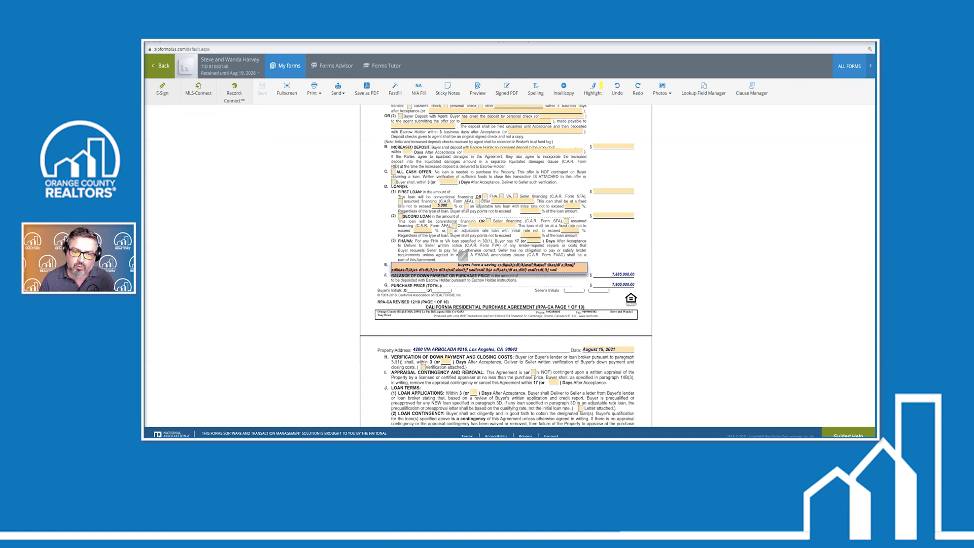
type("f;lkja sdf;laksjdf; asdfasdfasdfs;lkj asdf;")
type("jk sdsad;lkj asdfsa;dflkj asdfas;lfdkjasd fasdf;lkj sdfa;sldfkj asdasd;flkajs dasdflkj")
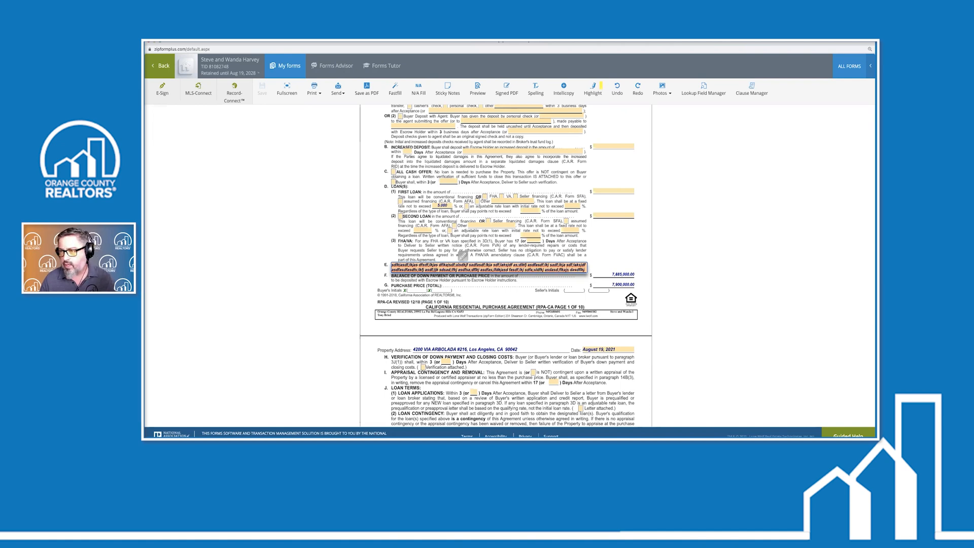
type(" sadfasad;flkja sdf;lkj a")
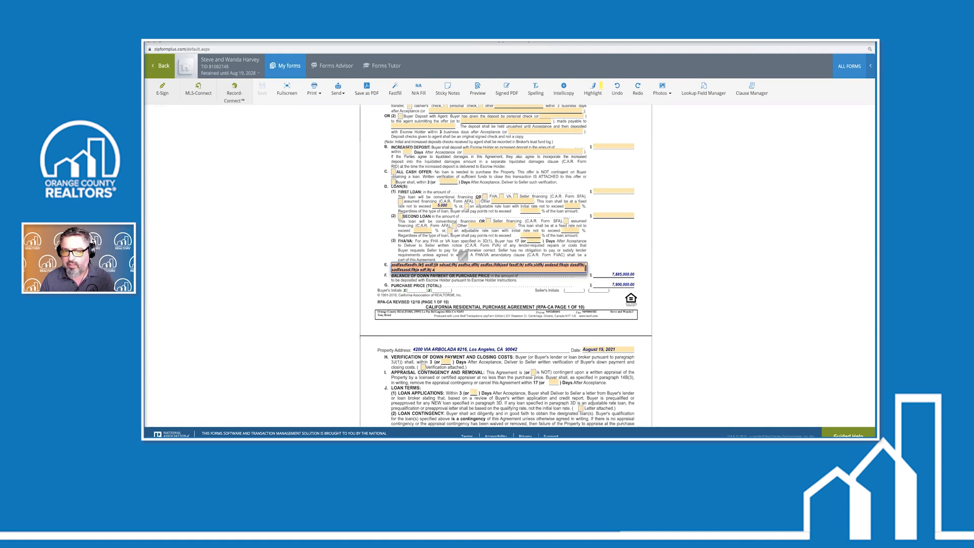
type("sd;flkjf as;lkja sdsa;dflkj asdfasdf;lkj asdf;l kajsdf;lkj sdlk;j as;ldkjf ws;pljsdfkdf")
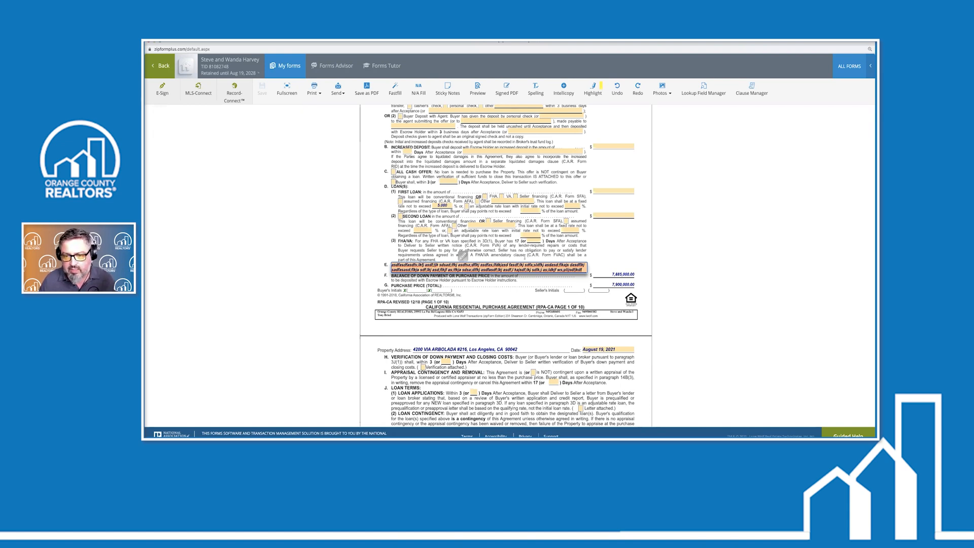
left_click(513, 279)
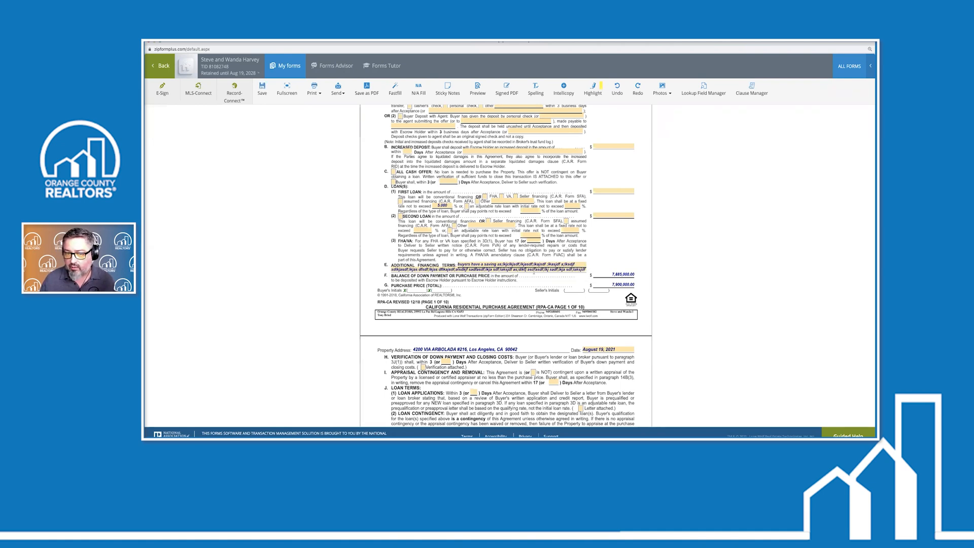
Review the financing terms text, then save and preview the RPA-CA package
left_click(584, 269)
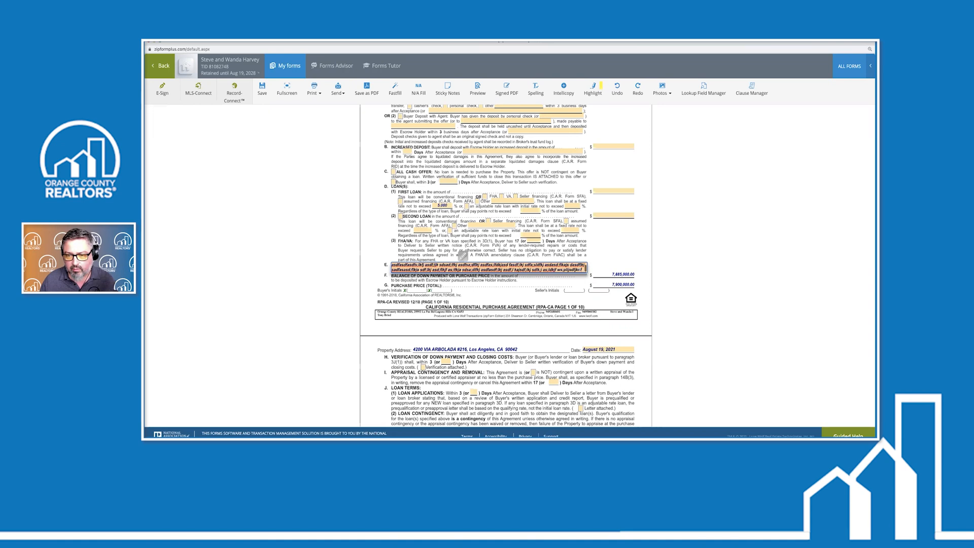
left_click_drag(584, 270, 584, 275)
left_click(568, 254)
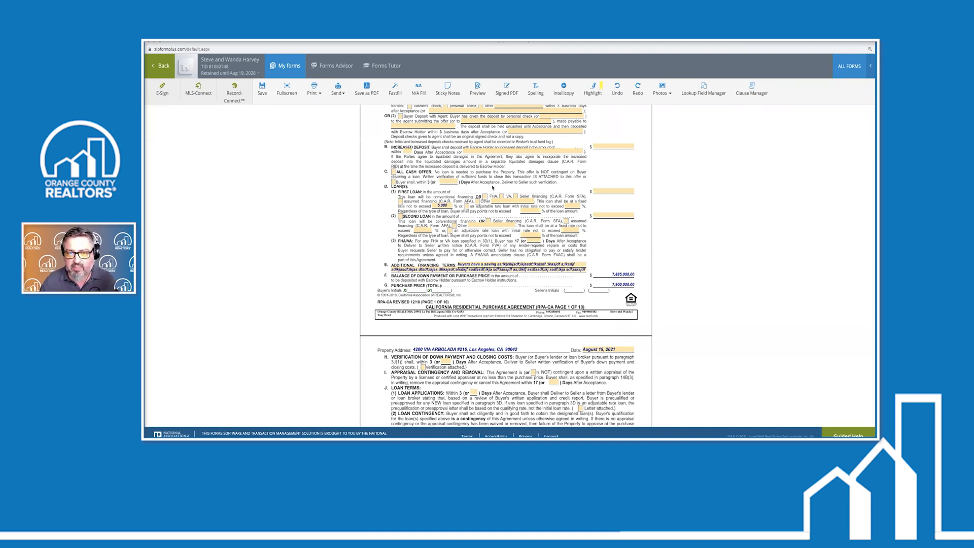
left_click(480, 88)
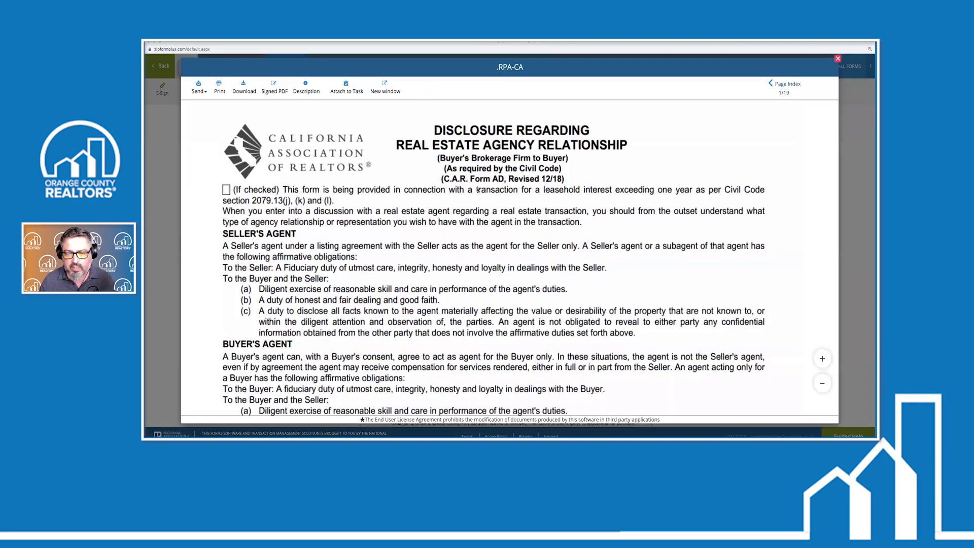
Scroll the RPA-CA preview to page 19/19, the Text Overflow Addendum holding the 3E text
scroll(477, 189, "down", 20)
scroll(477, 189, "down", 20)
scroll(478, 190, "down", 20)
scroll(477, 189, "down", 10)
scroll(477, 190, "down", 1)
scroll(478, 190, "up", 5)
scroll(477, 190, "down", 6)
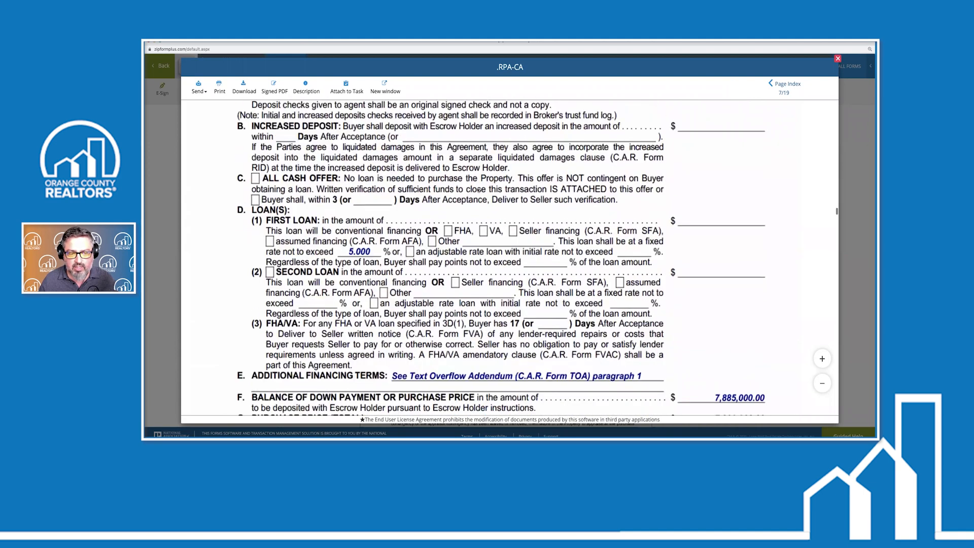
scroll(479, 189, "down", 3)
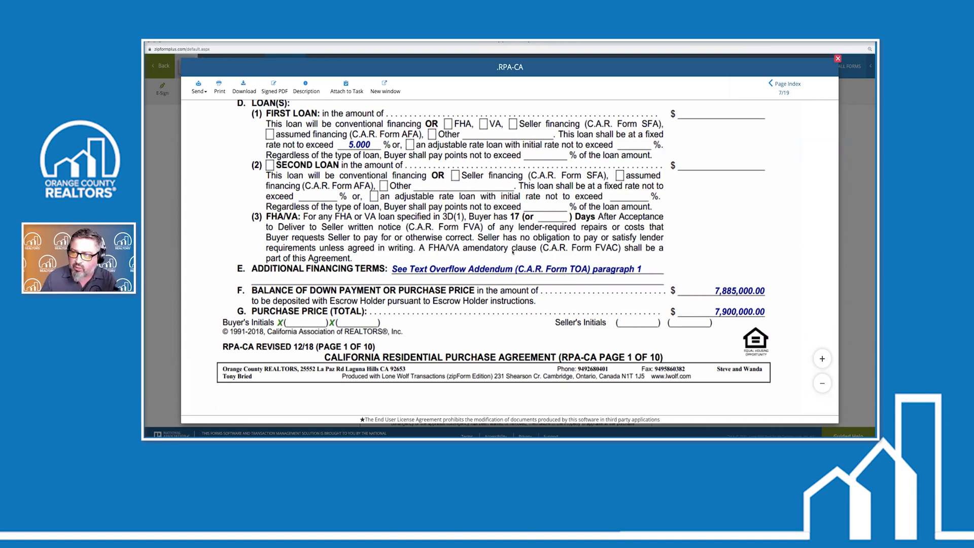
scroll(514, 270, "down", 20)
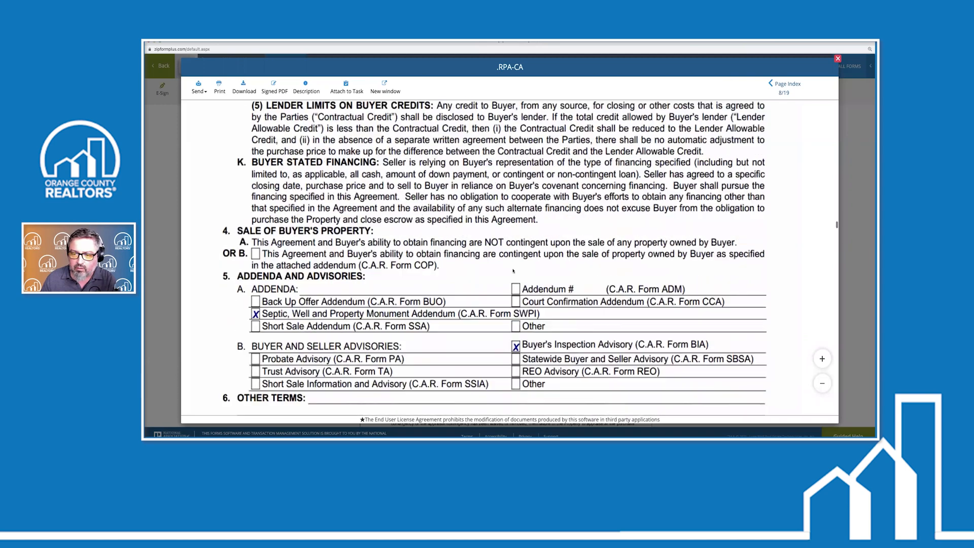
scroll(514, 271, "down", 5)
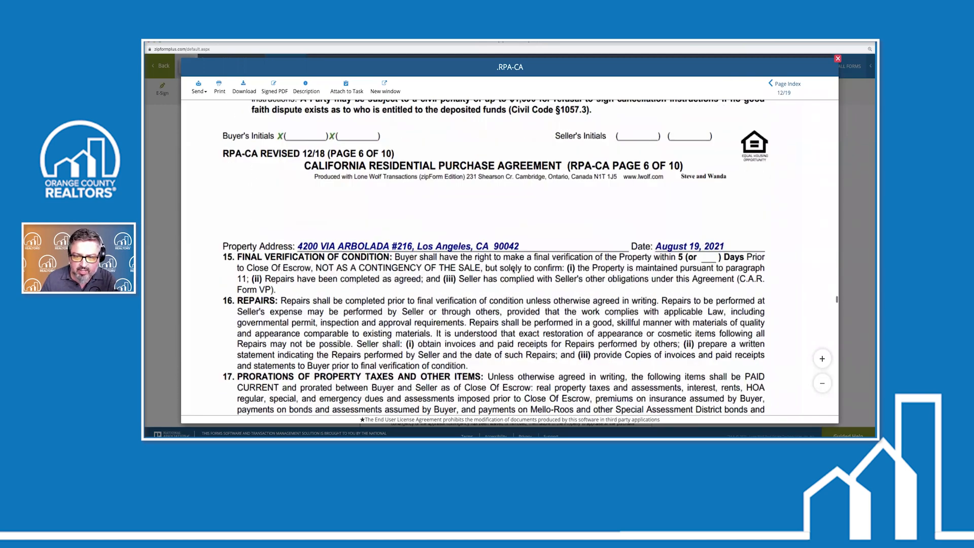
scroll(514, 271, "down", 20)
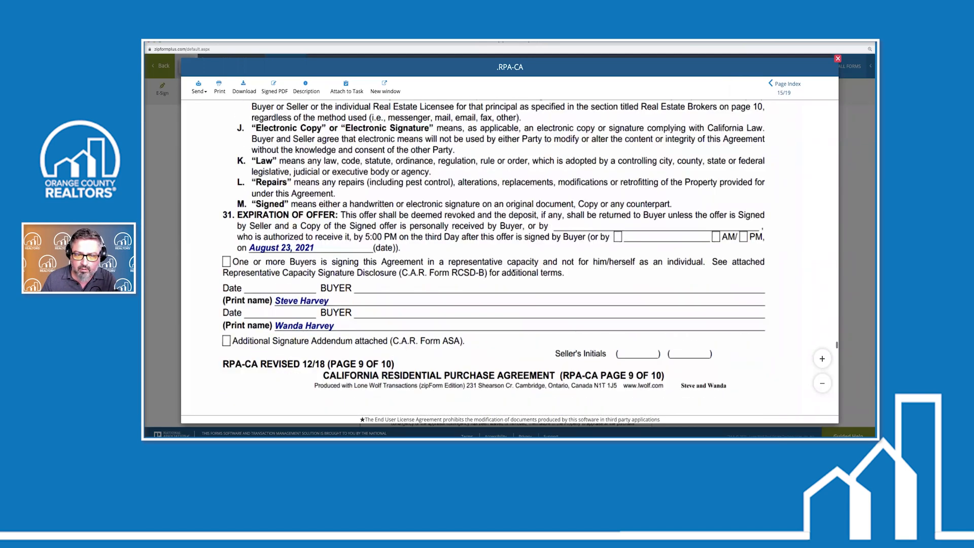
scroll(514, 271, "down", 12)
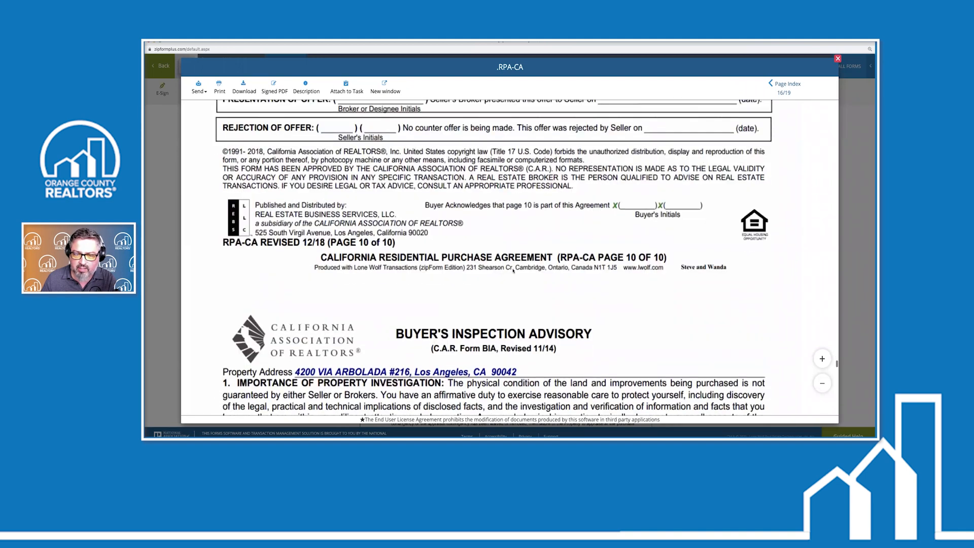
scroll(444, 316, "down", 12)
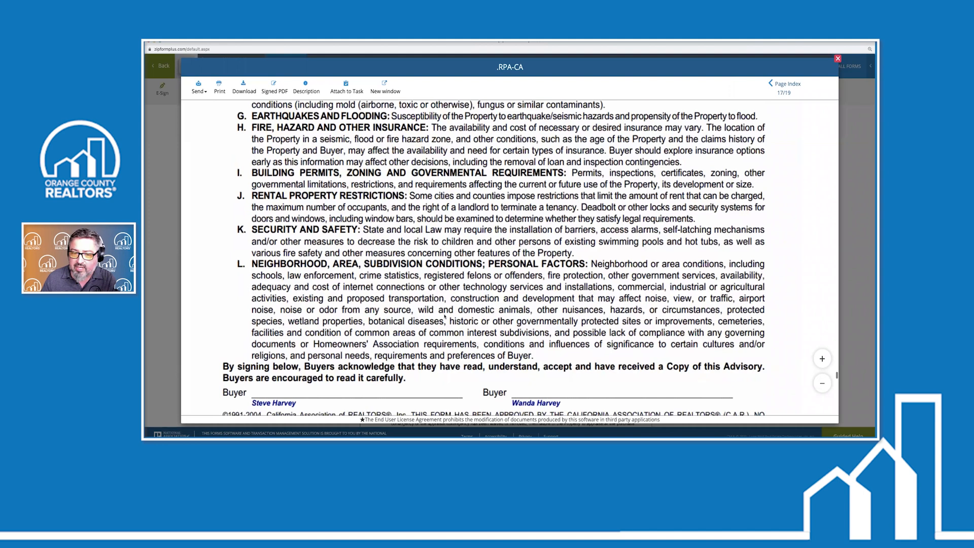
scroll(445, 316, "down", 10)
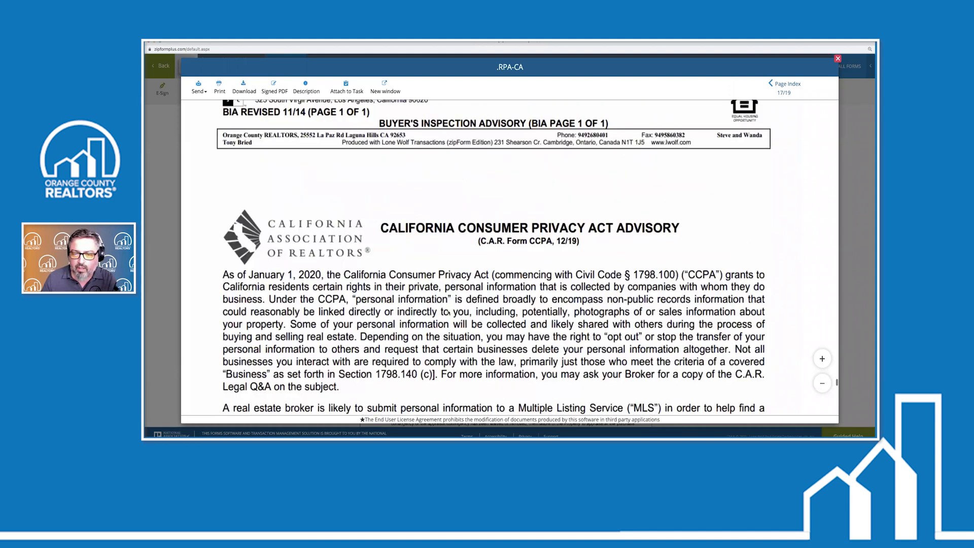
scroll(449, 313, "down", 10)
scroll(449, 313, "down", 5)
scroll(449, 313, "down", 4)
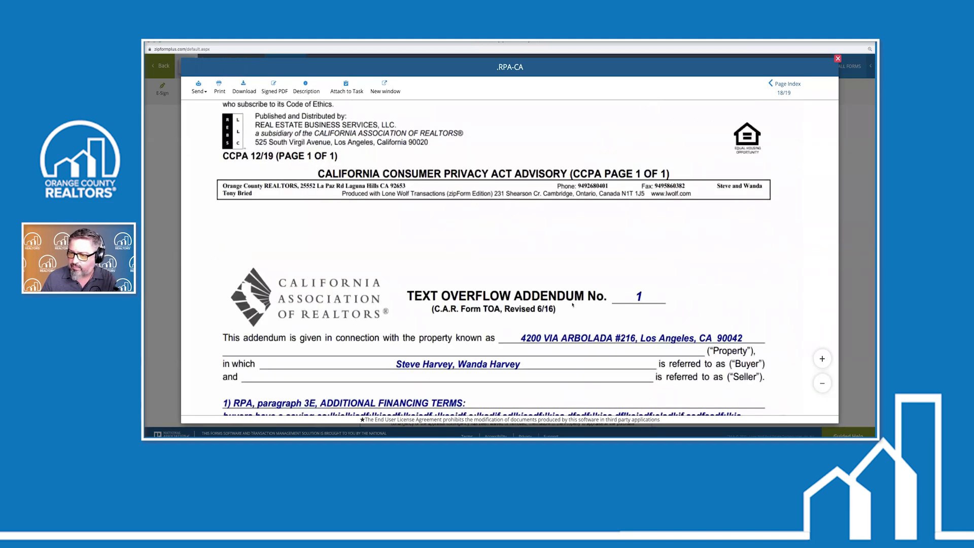
scroll(508, 298, "down", 5)
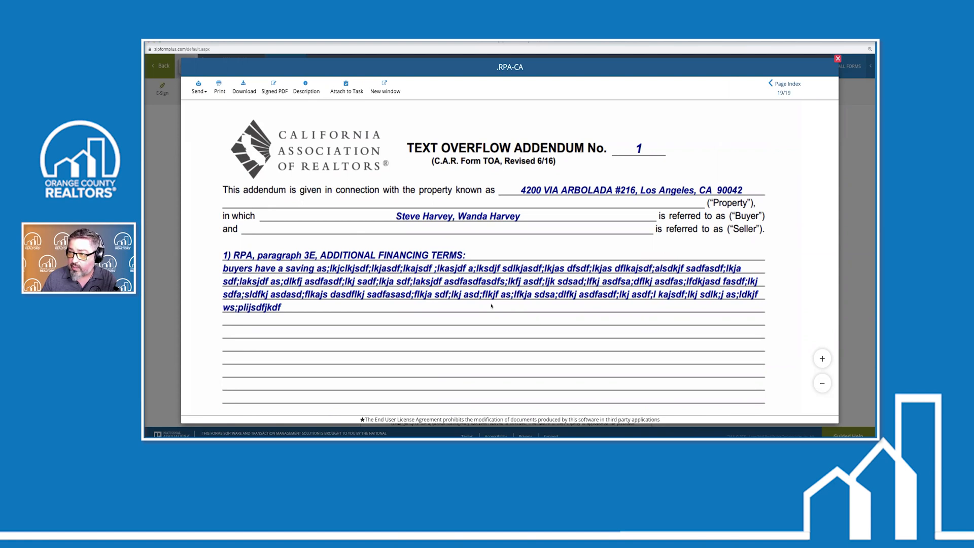
scroll(490, 305, "down", 5)
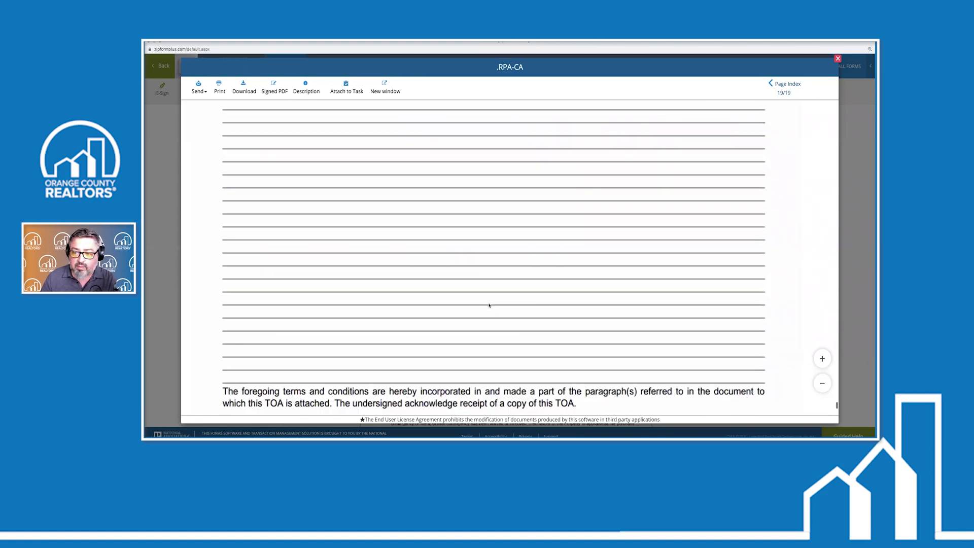
scroll(489, 305, "up", 4)
scroll(489, 305, "down", 3)
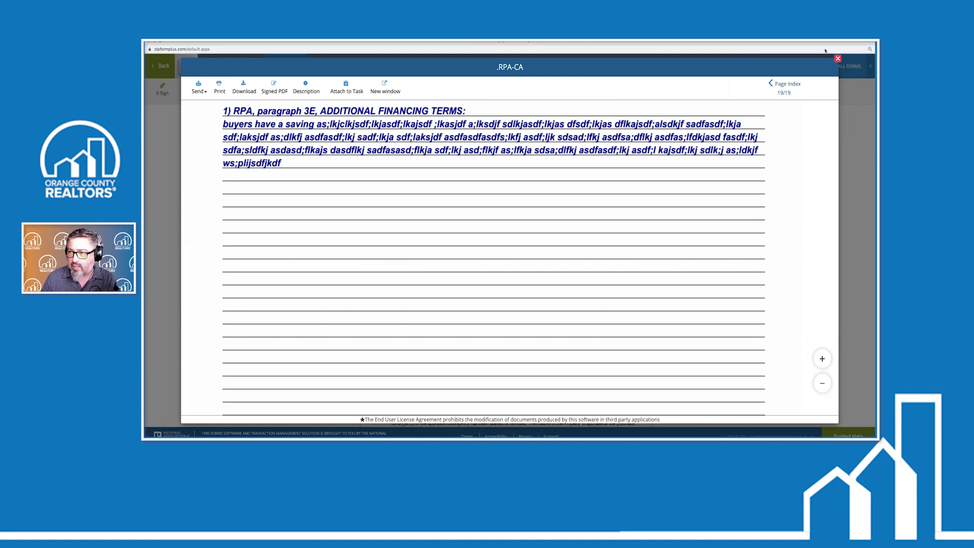
Close the preview and scroll down to paragraph 8B(3) on page 3
left_click(837, 58)
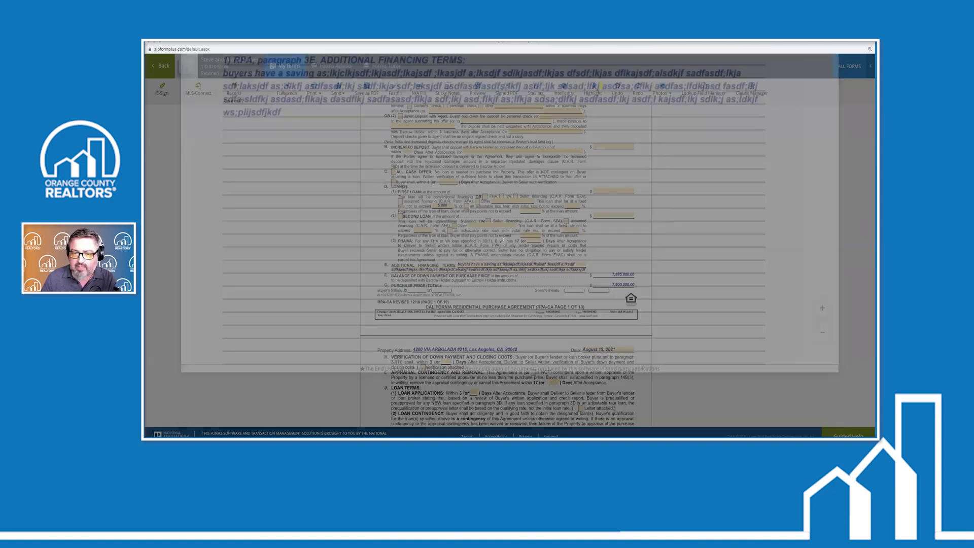
scroll(474, 263, "down", 3)
scroll(475, 263, "down", 5)
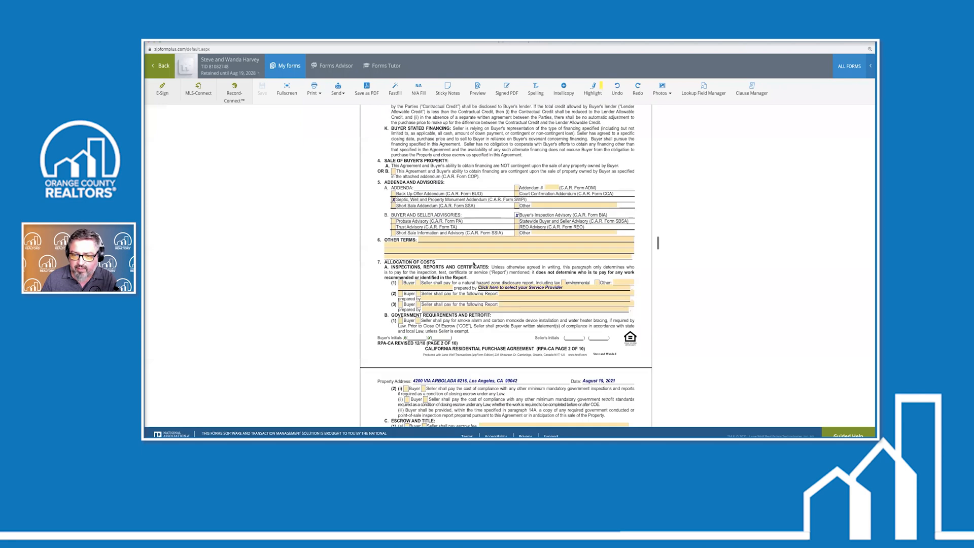
scroll(499, 276, "down", 1)
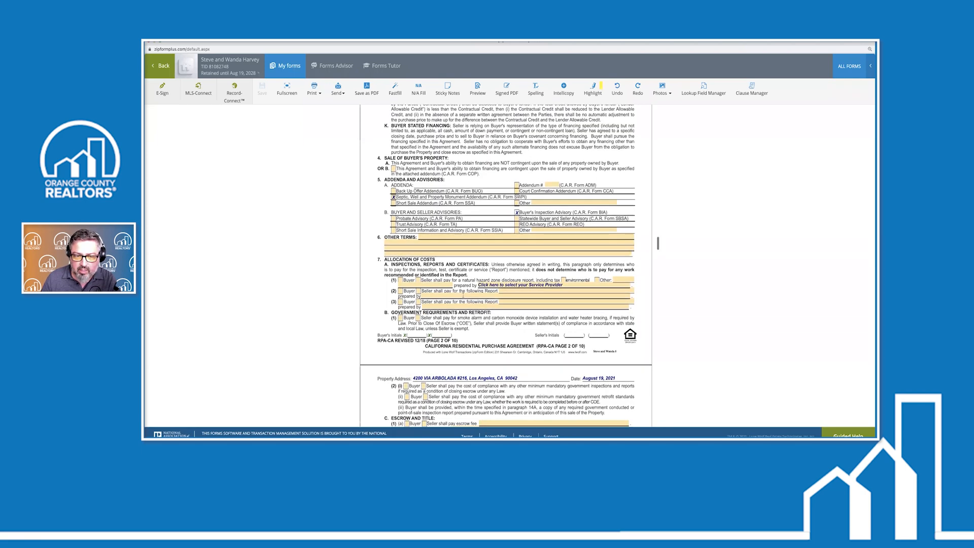
scroll(453, 294, "down", 4)
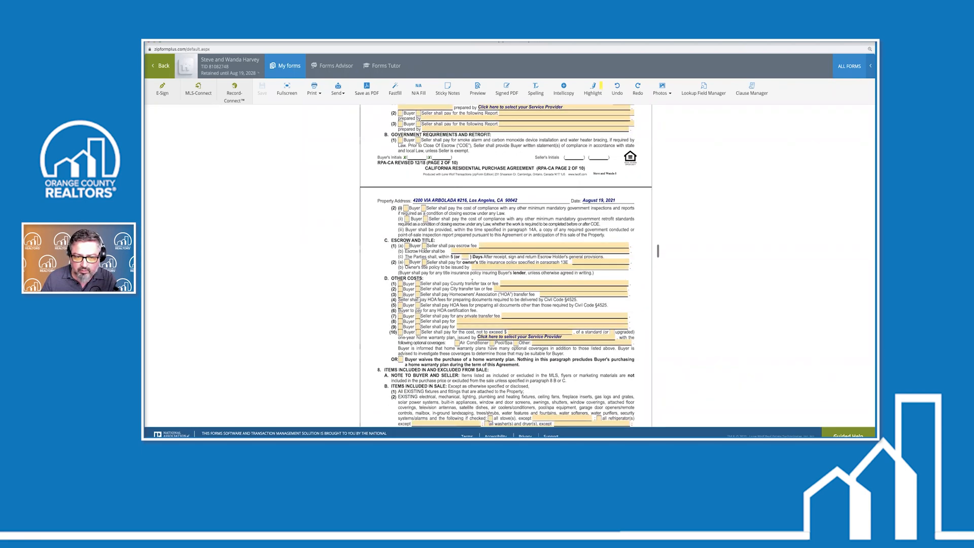
scroll(658, 251, "down", 3)
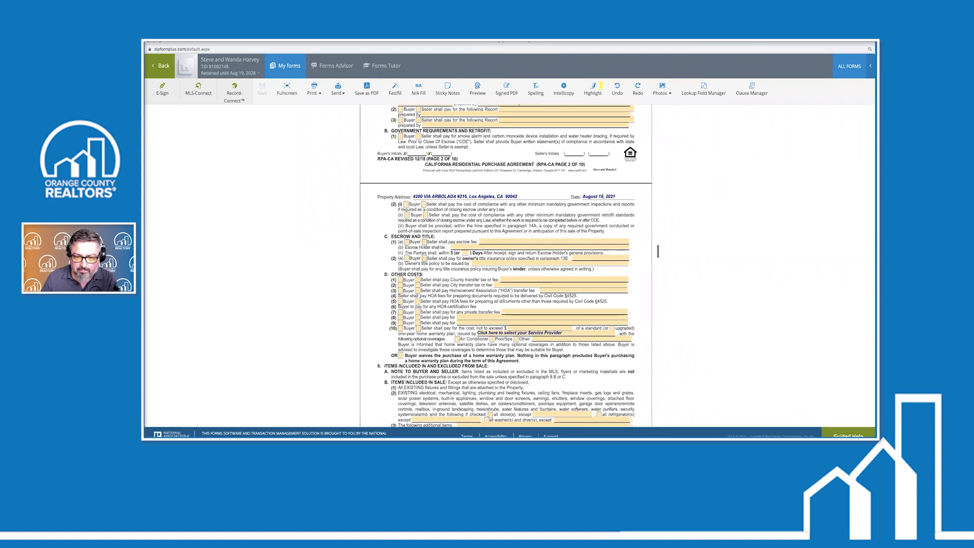
scroll(658, 257, "down", 1)
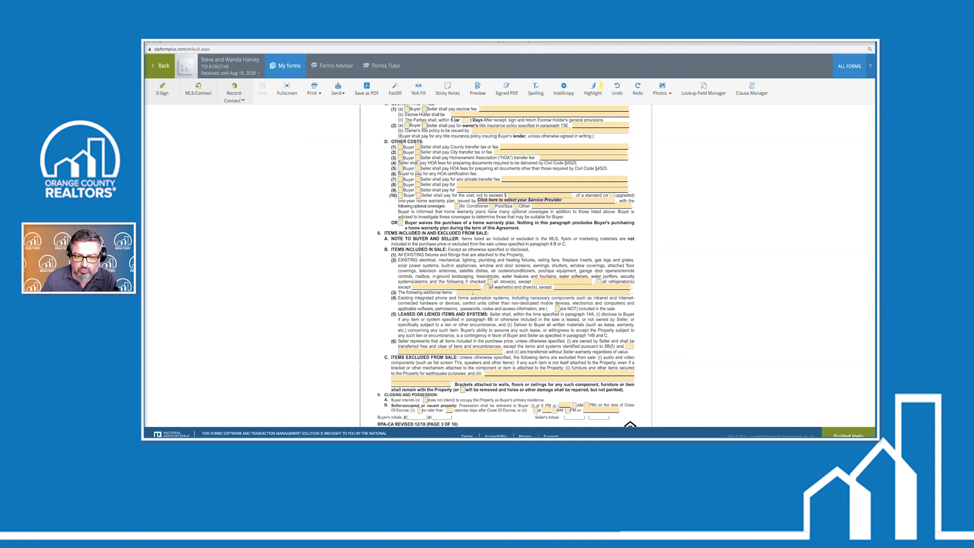
Type a long filler line into the 8B(3) additional items field and save via Preview
type("asdjasdkljasd;lkja sdfl;kjasdf;lkjas df;l")
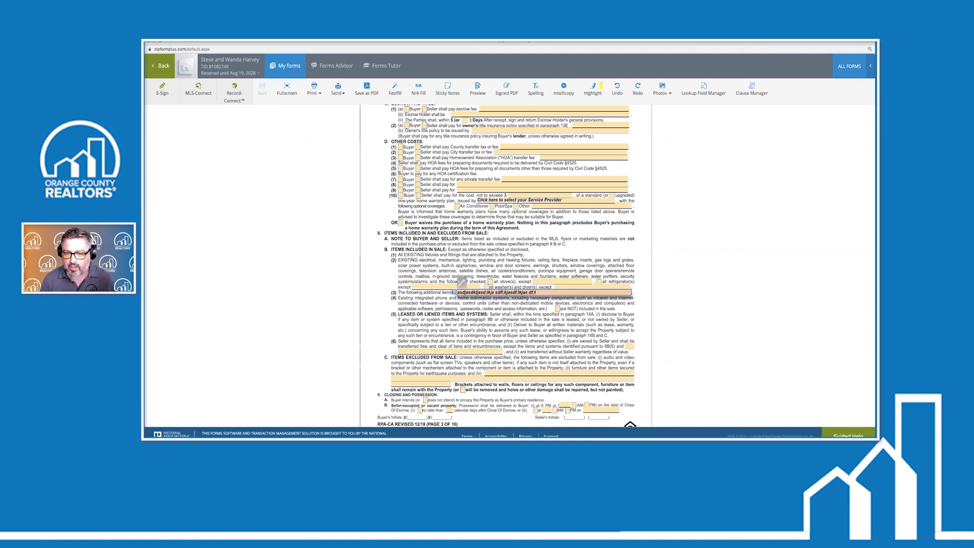
type("kjas df")
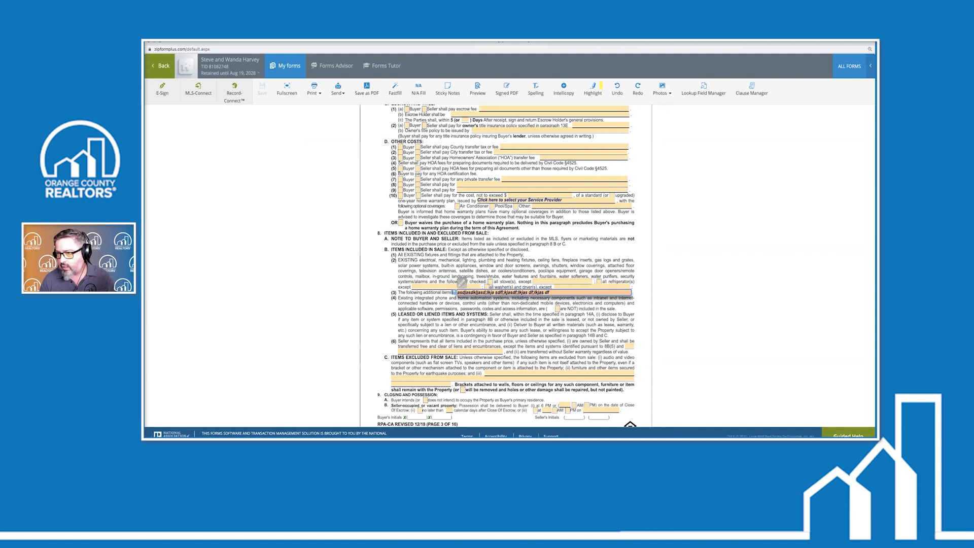
type("asd;lfkja sdflkjasdf;lkjas dfasd")
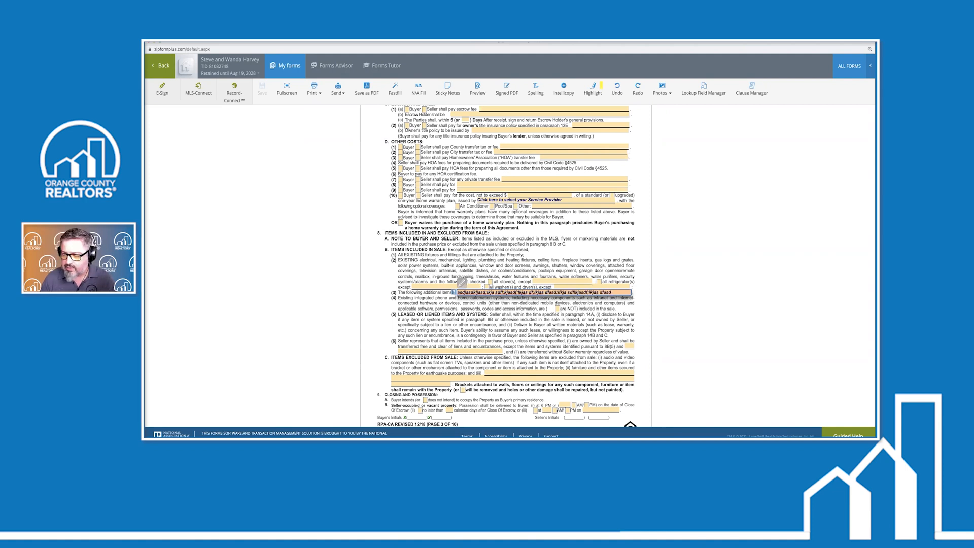
type("sadsad;lkjas d")
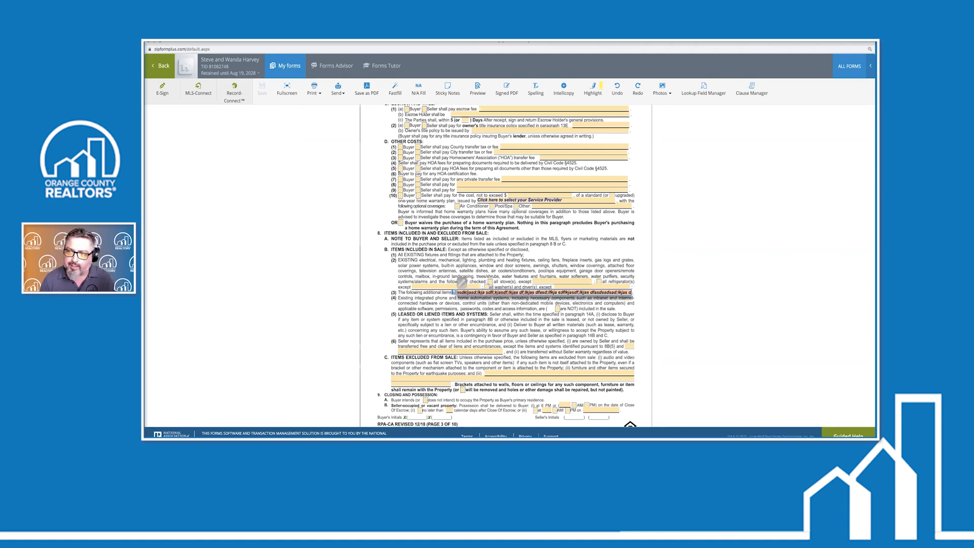
type("as;lkjsadf;lkjas dfasdf;lk")
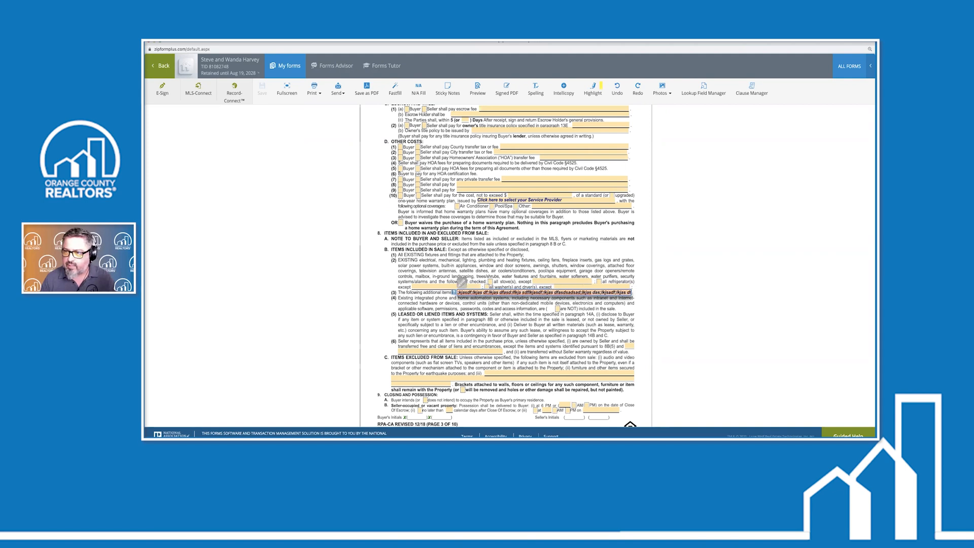
type("j sadfa")
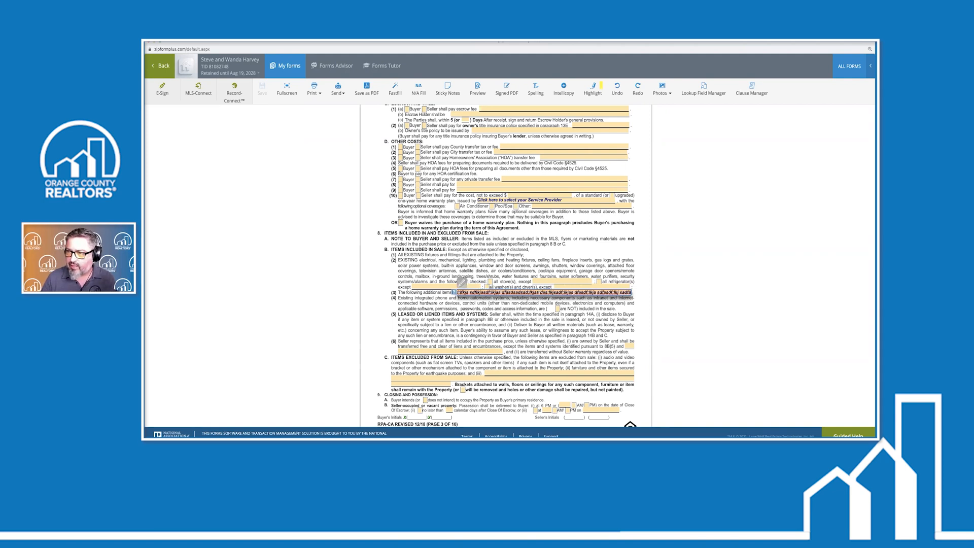
type("asd;lkjas df;lkja df;lkj adf;lkjas df;lkj")
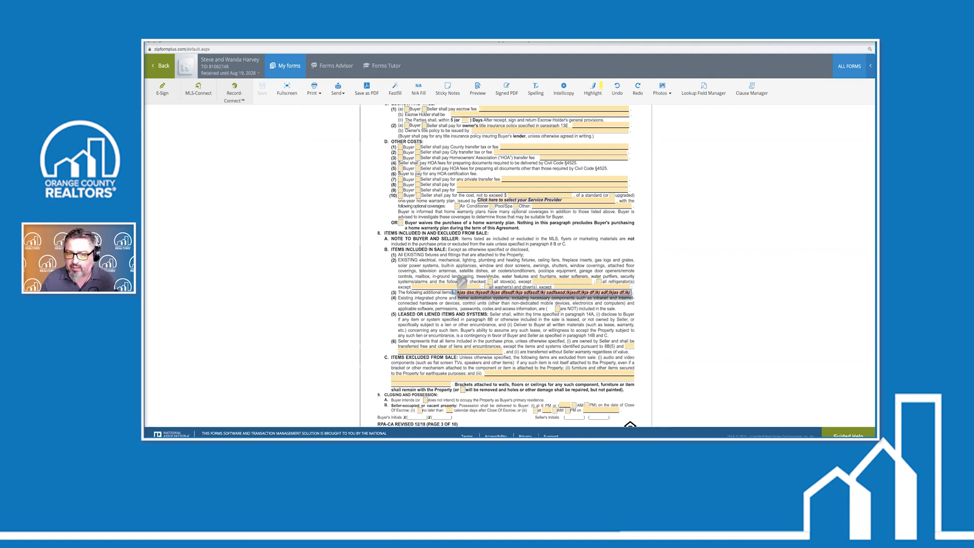
left_click(531, 318)
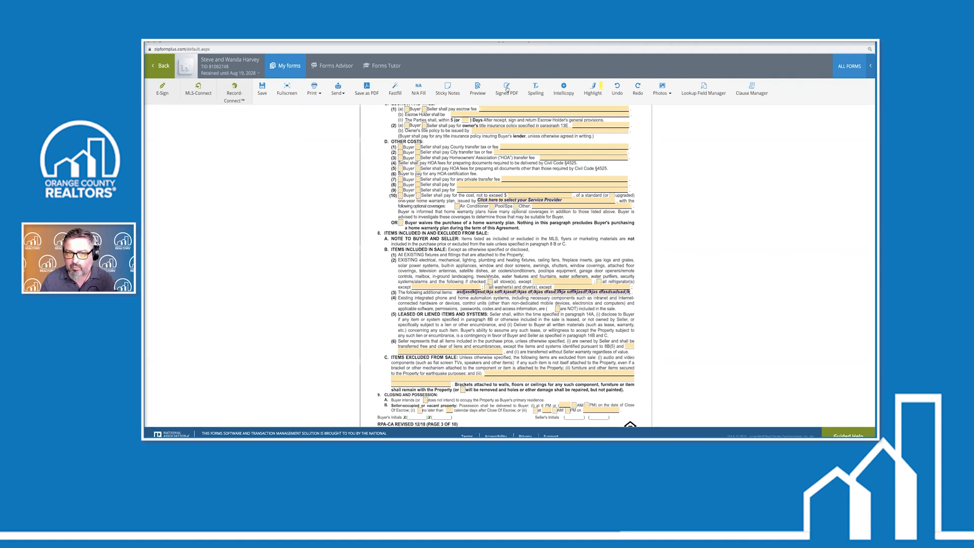
left_click(479, 89)
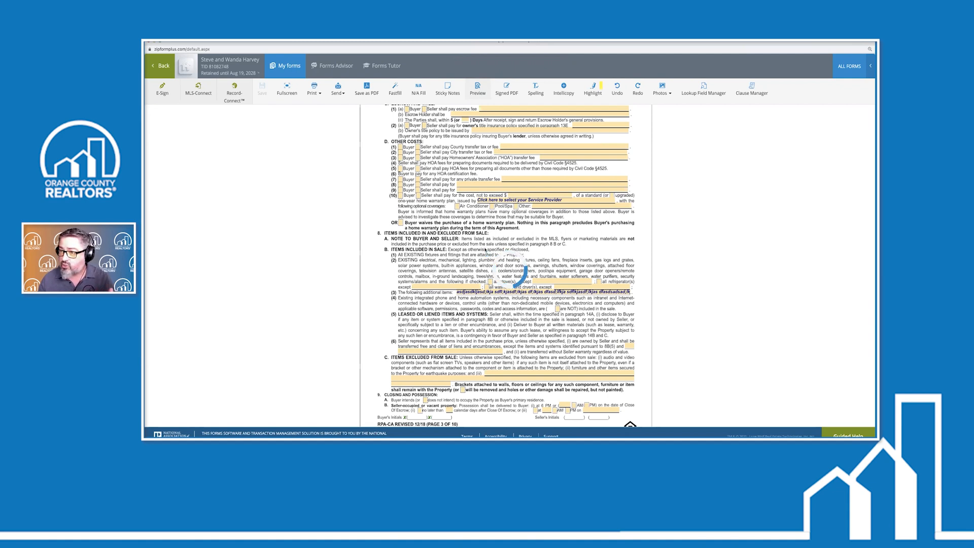
Scroll to page 19/19 to see the 8B(3) text as item 2 of the Text Overflow Addendum
scroll(489, 257, "down", 15)
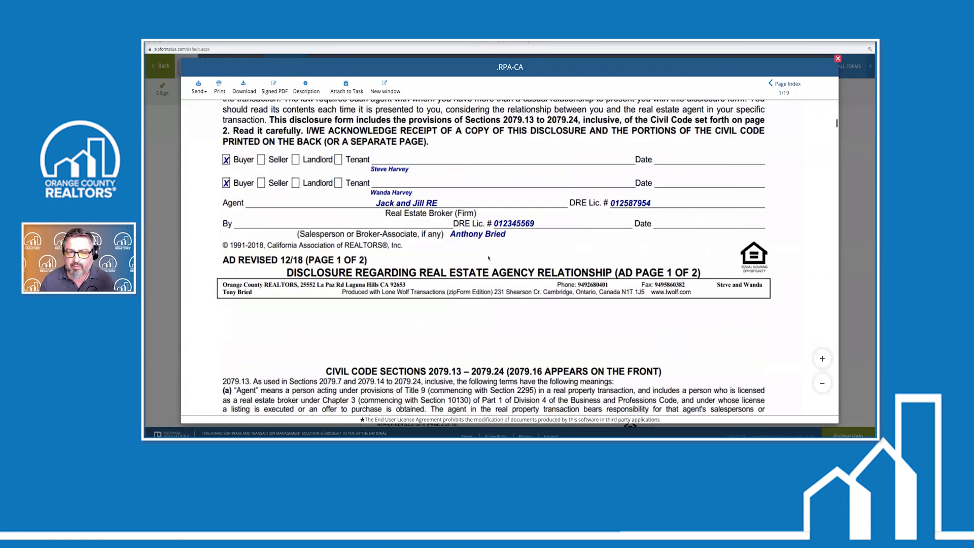
scroll(489, 258, "down", 8)
scroll(489, 259, "down", 20)
scroll(489, 258, "down", 20)
scroll(489, 260, "down", 20)
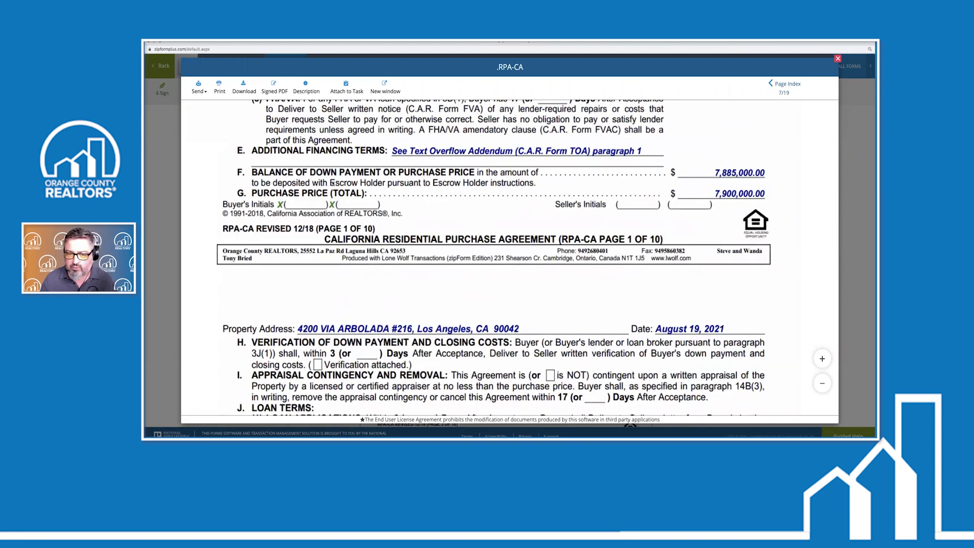
scroll(344, 222, "down", 15)
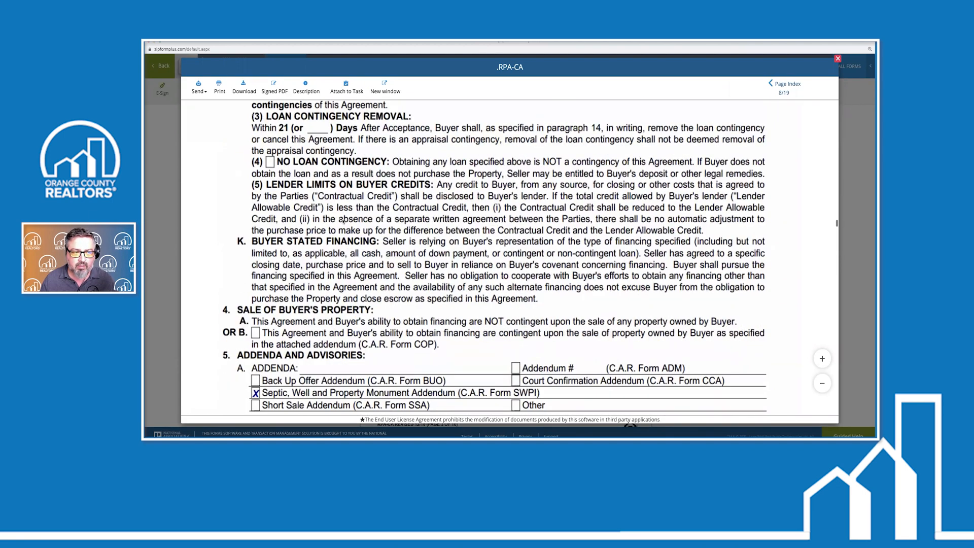
scroll(344, 222, "down", 15)
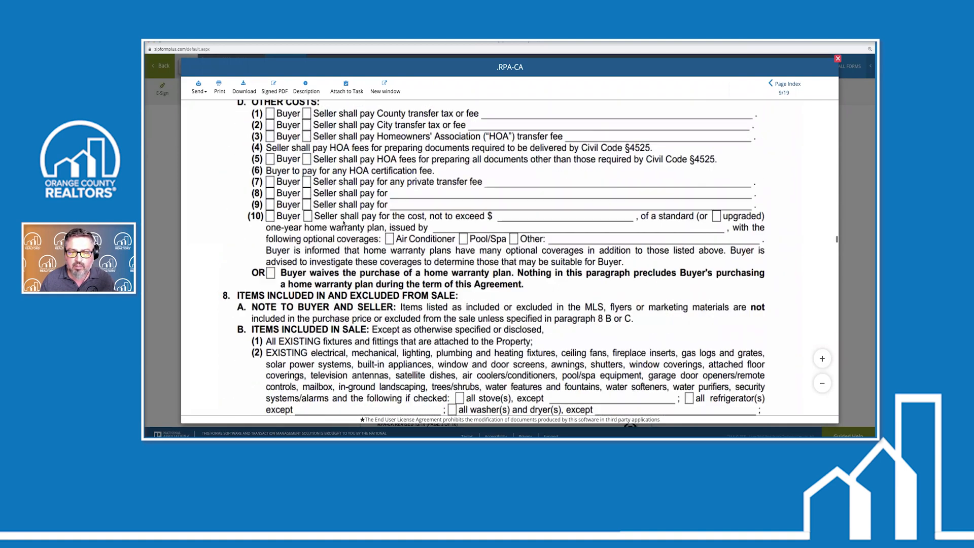
scroll(407, 270, "down", 2)
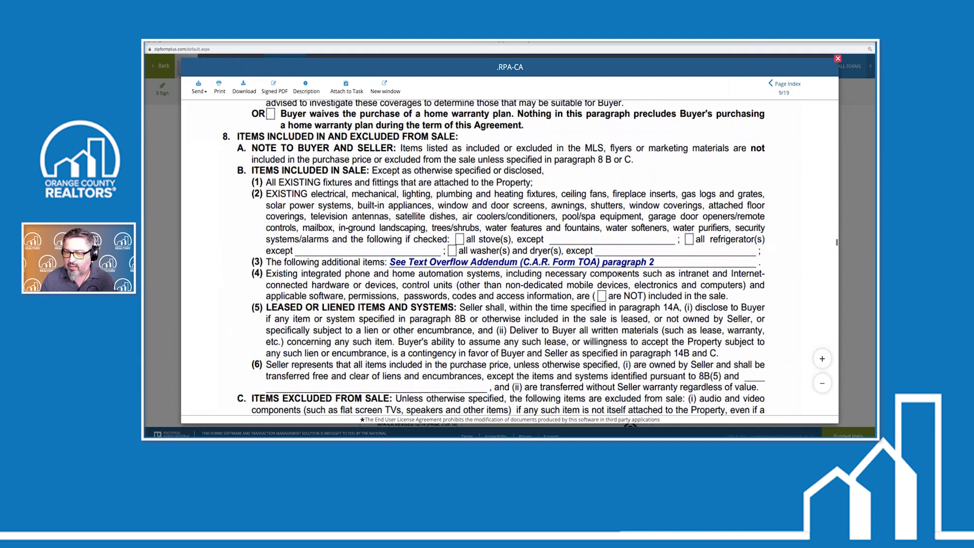
scroll(563, 284, "down", 20)
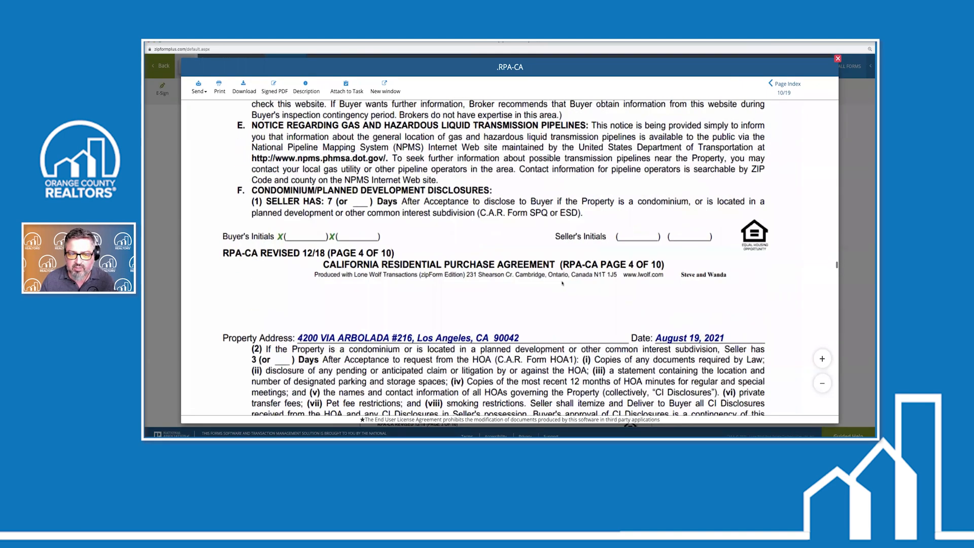
scroll(562, 283, "down", 20)
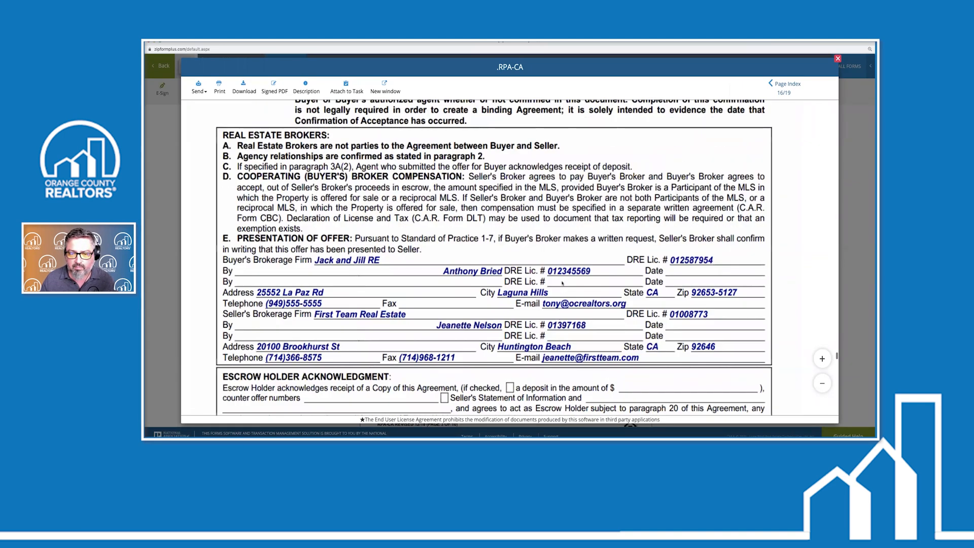
scroll(562, 284, "down", 20)
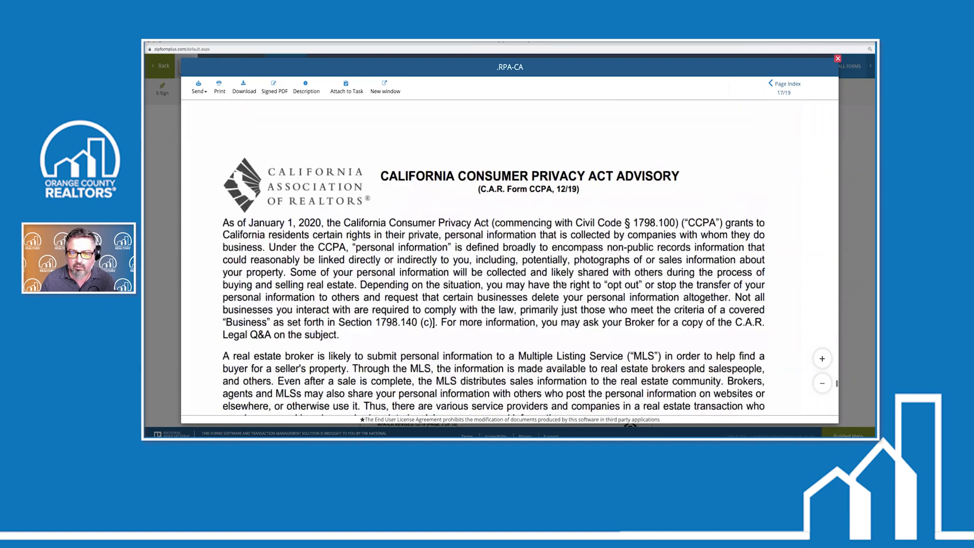
scroll(562, 284, "down", 20)
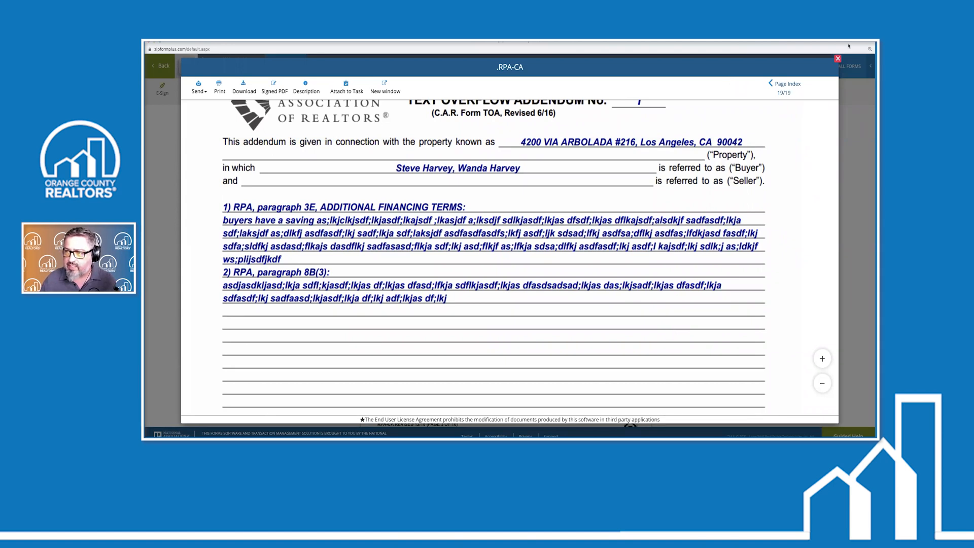
Close the preview, click into the 8B(3) additional items field, and scroll back to page 3
left_click(838, 58)
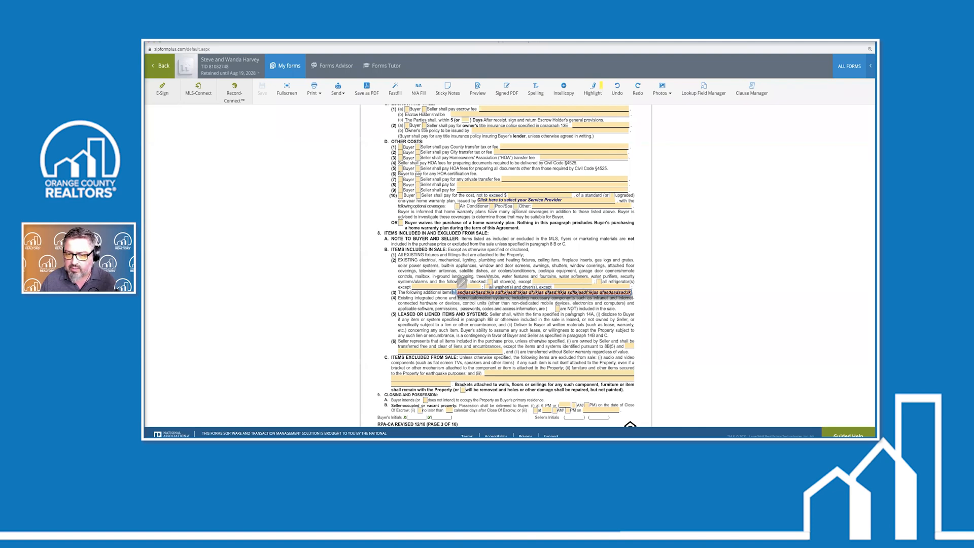
left_click(571, 310)
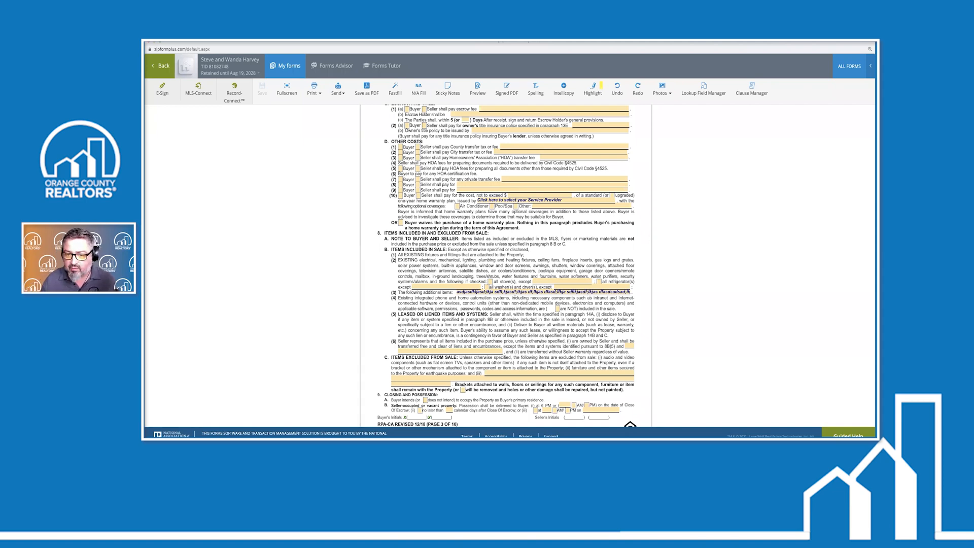
left_click(522, 292)
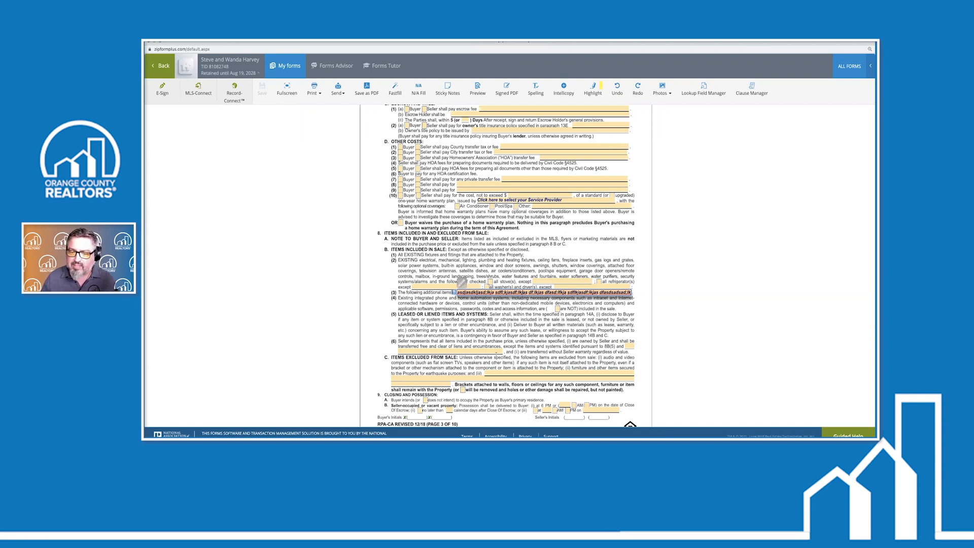
scroll(487, 355, "down", 20)
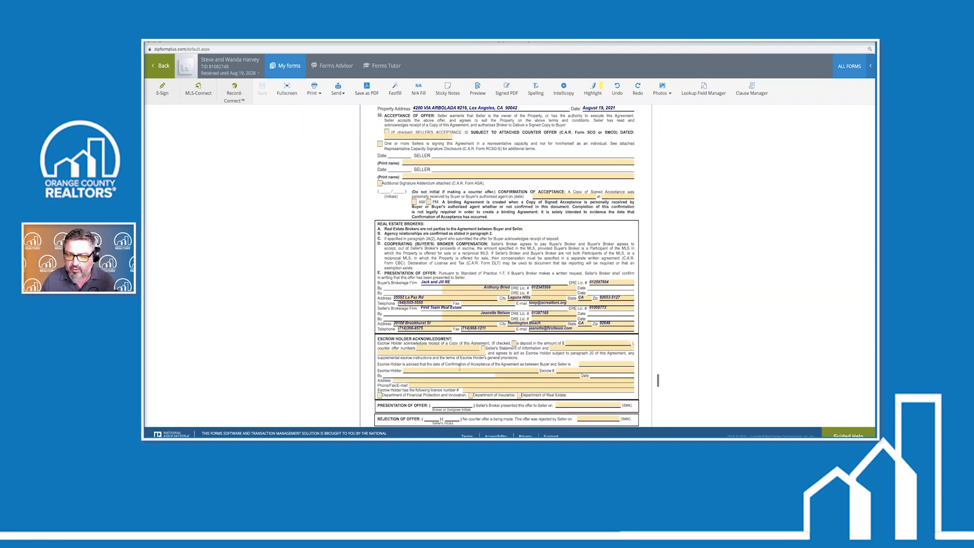
scroll(479, 360, "up", 2)
scroll(479, 360, "down", 2)
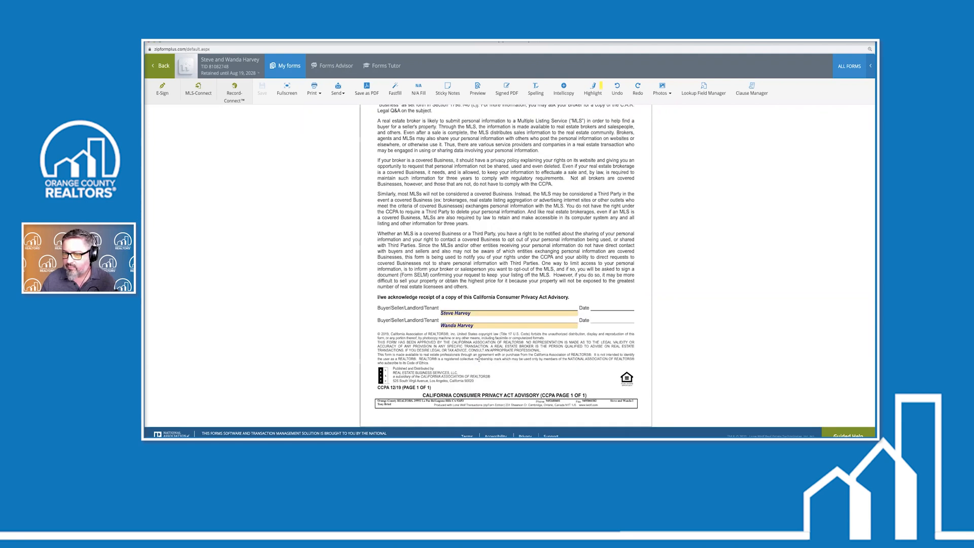
scroll(479, 359, "up", 20)
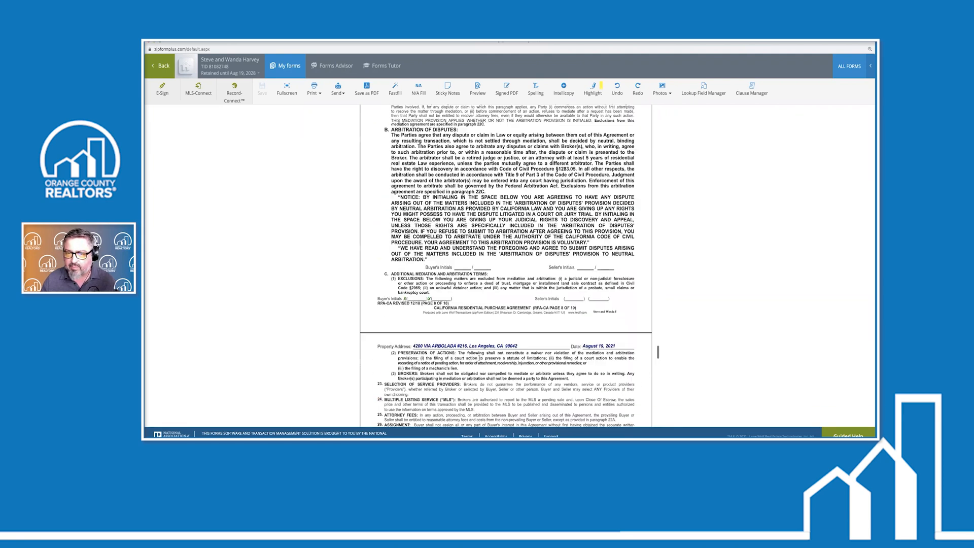
scroll(479, 359, "up", 10)
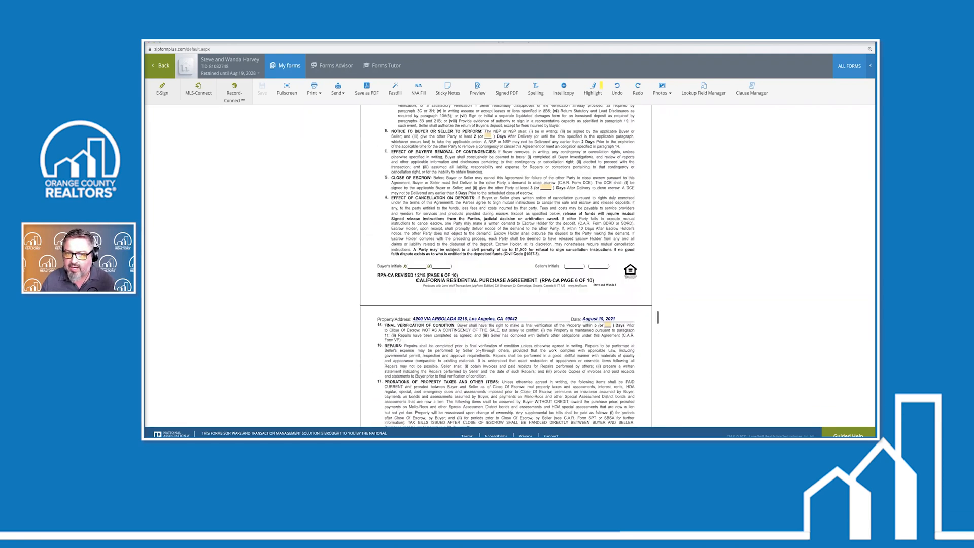
scroll(481, 354, "up", 20)
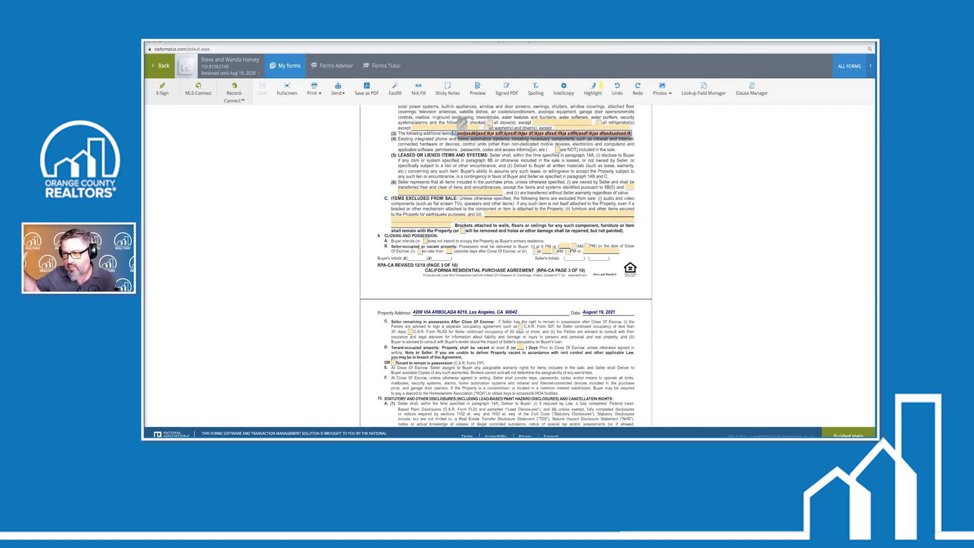
left_click(850, 66)
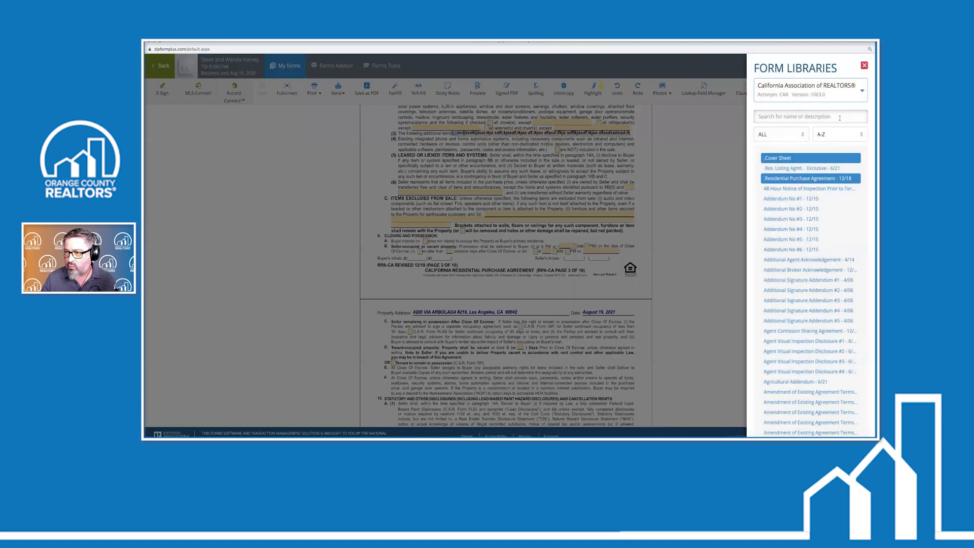
type("toa")
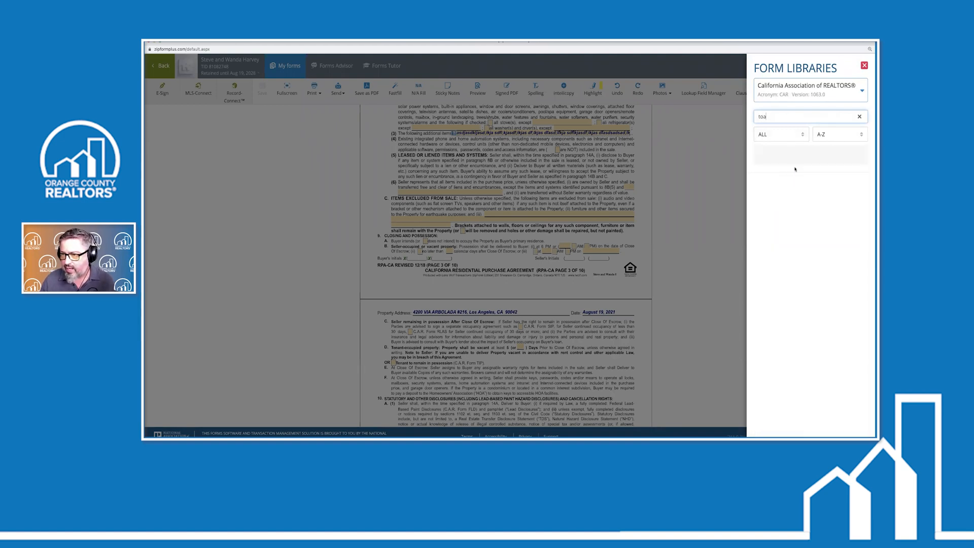
left_click_drag(778, 118, 738, 118)
key("BackSpace")
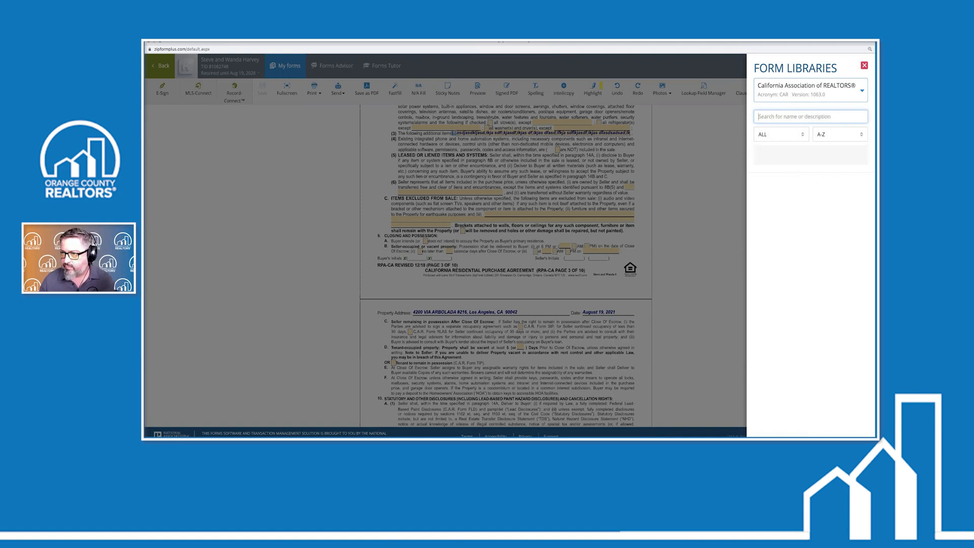
type("add")
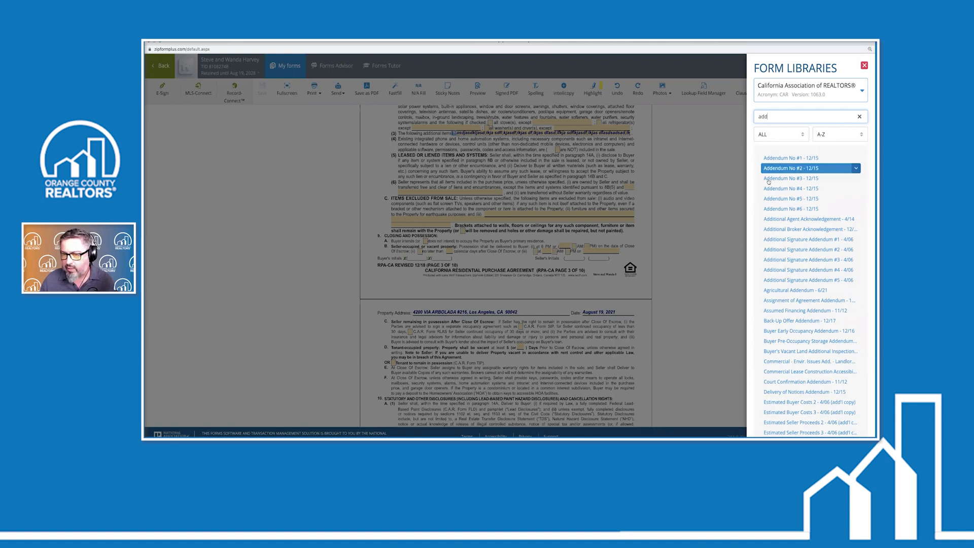
left_click(517, 166)
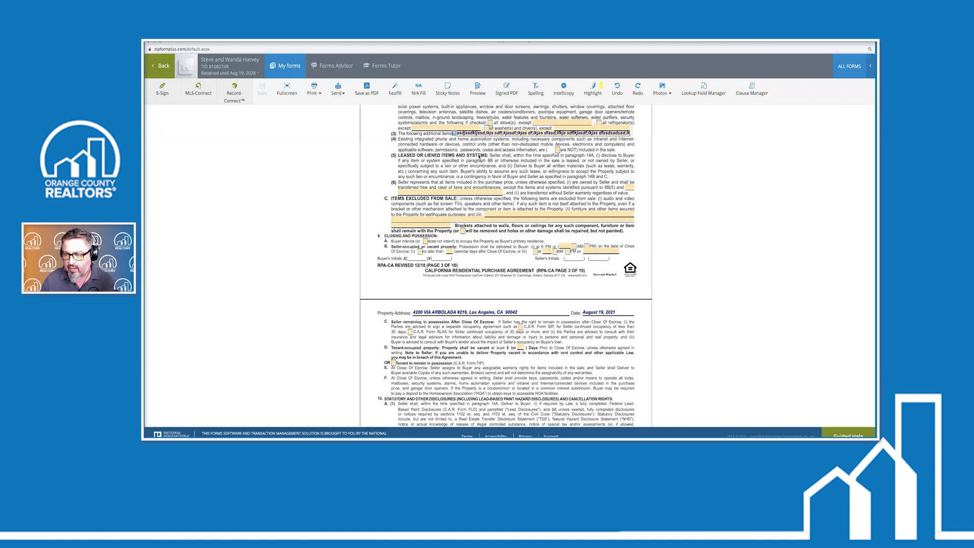
scroll(513, 147, "up", 1)
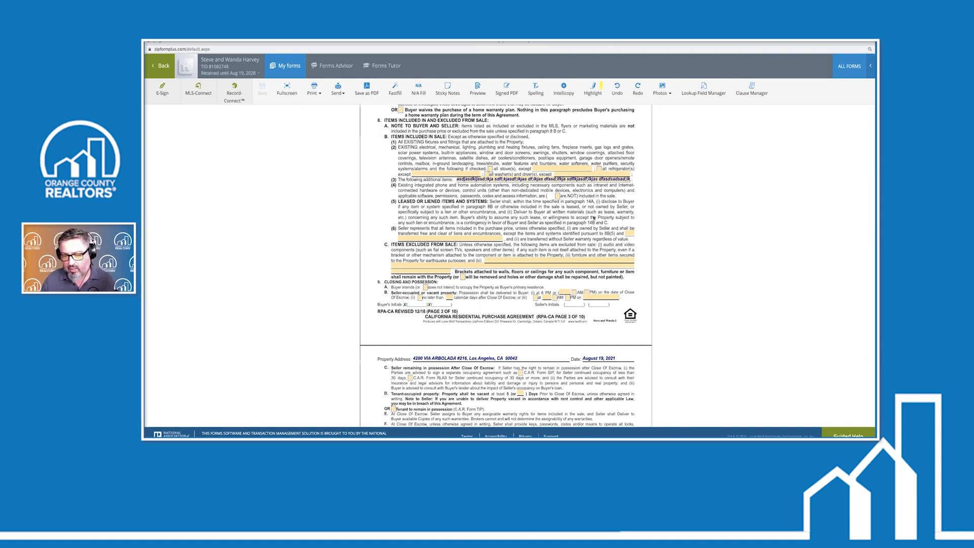
scroll(578, 261, "down", 6)
scroll(574, 253, "up", 7)
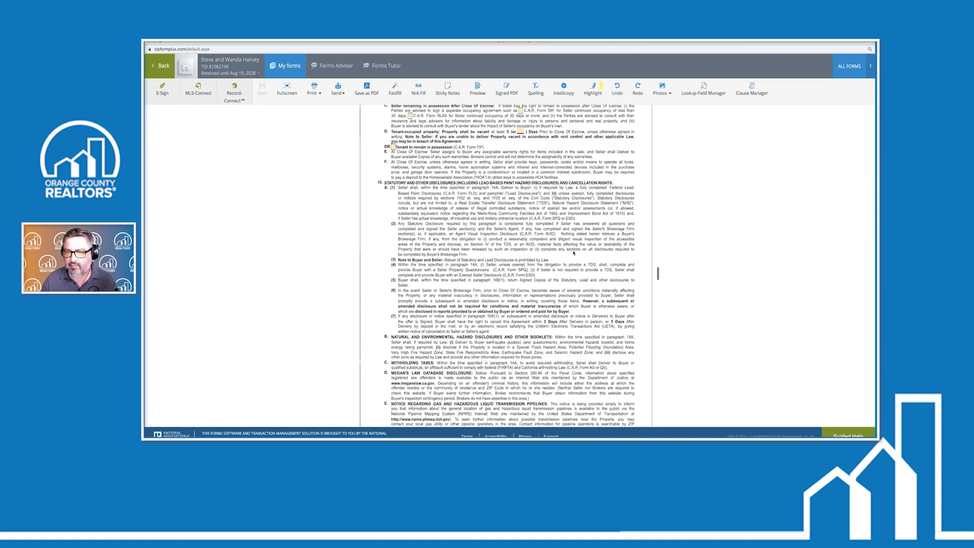
scroll(574, 253, "up", 3)
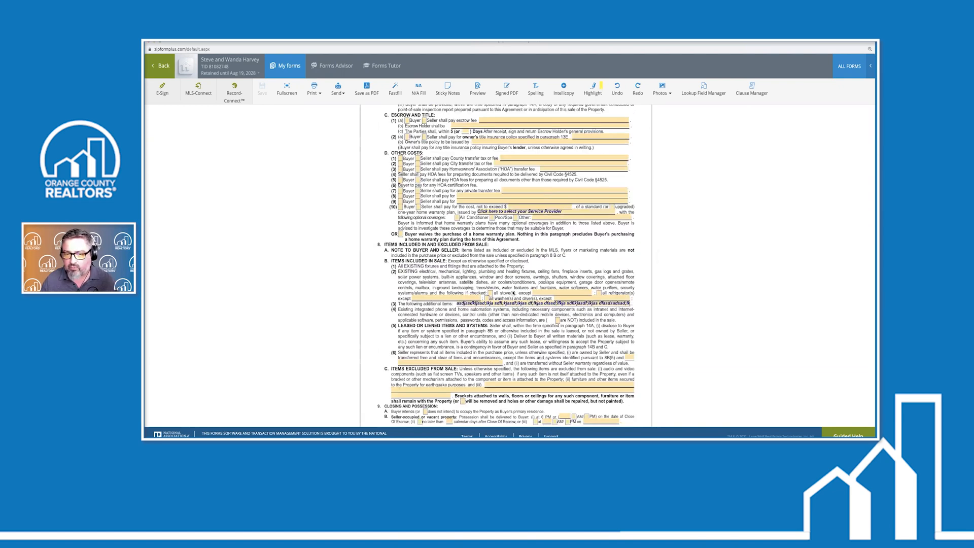
scroll(514, 292, "up", 10)
scroll(514, 293, "down", 2)
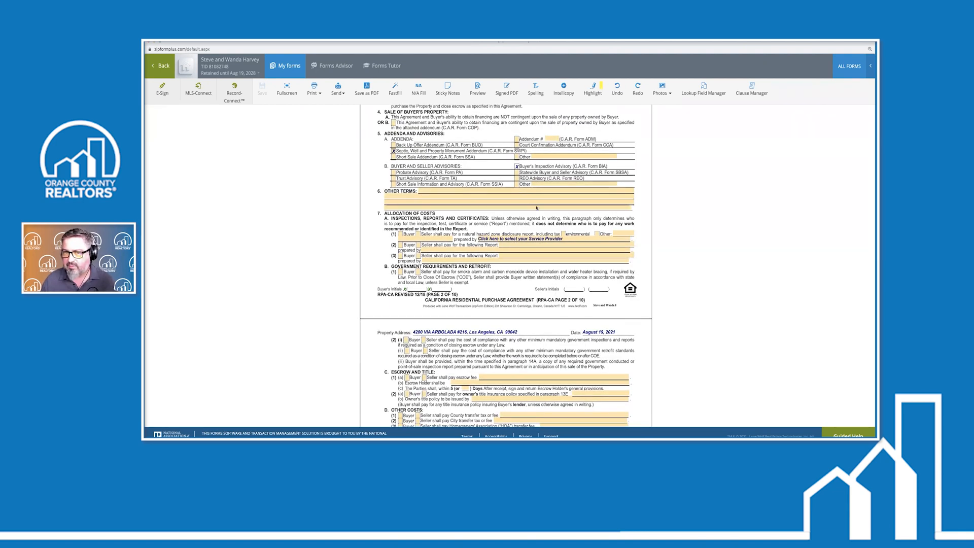
scroll(537, 207, "up", 12)
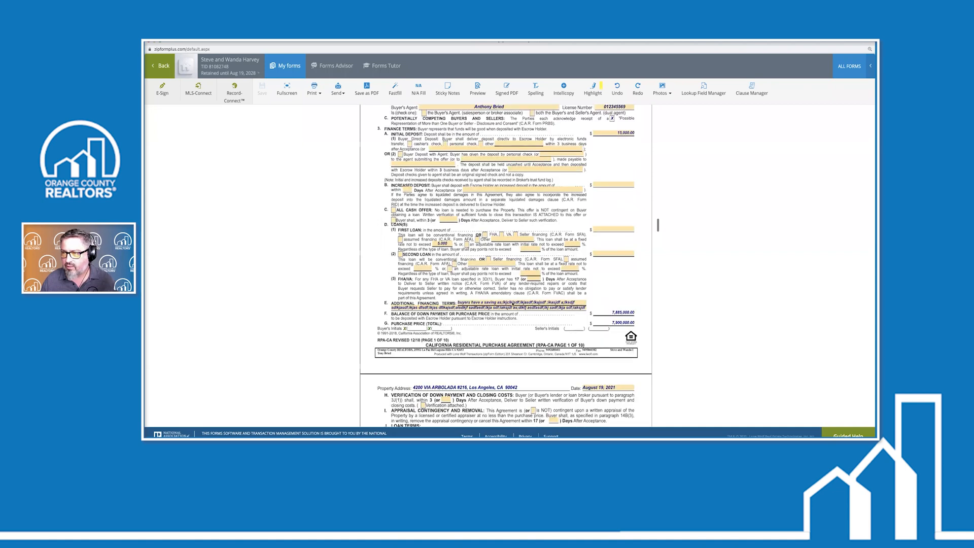
scroll(512, 303, "down", 10)
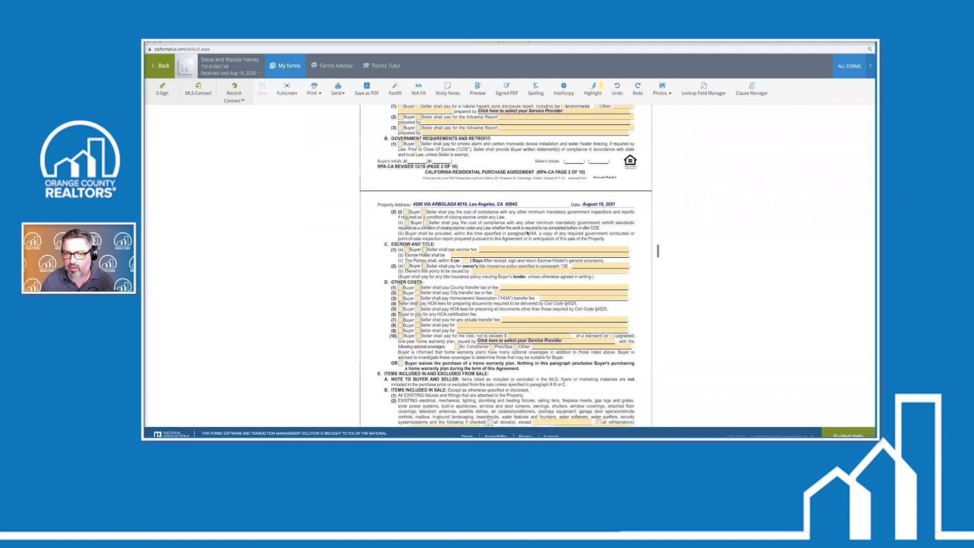
scroll(511, 344, "down", 4)
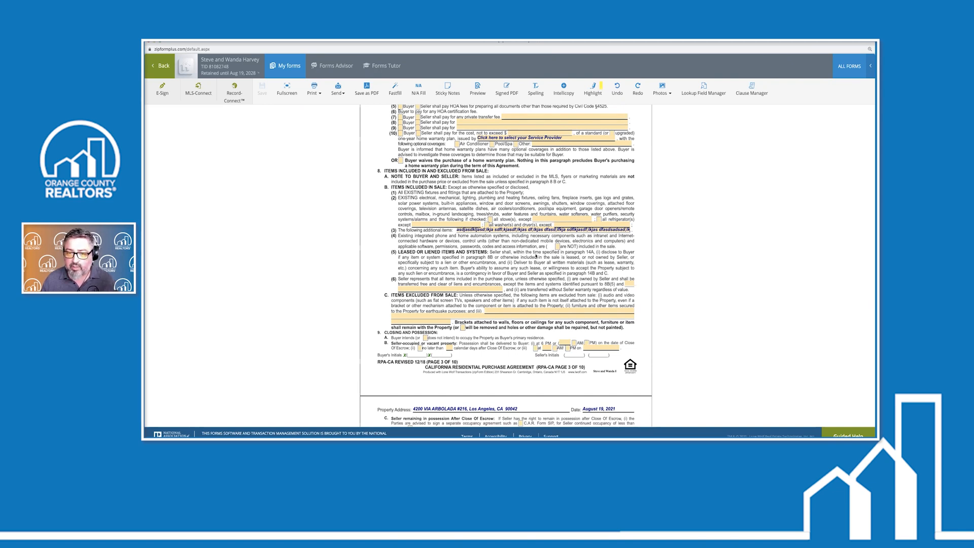
scroll(536, 256, "up", 10)
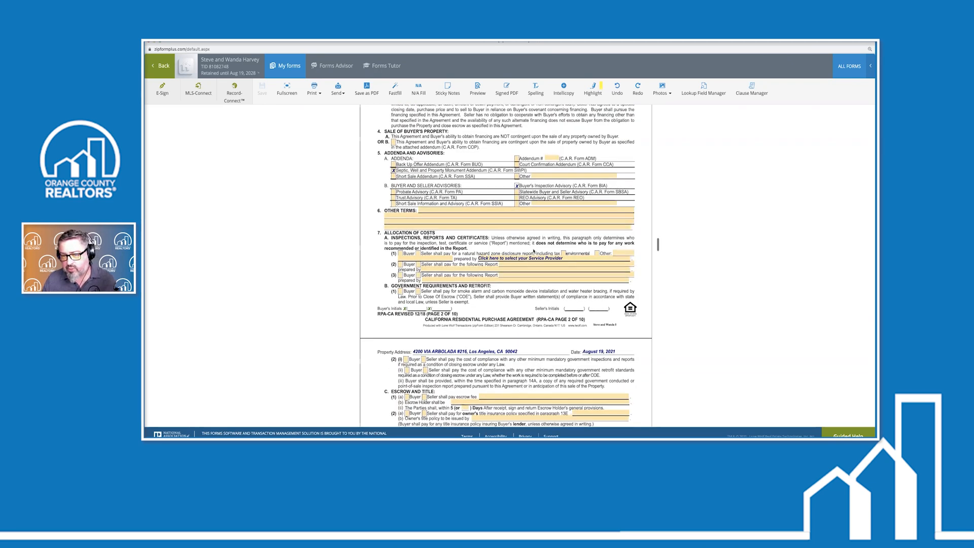
scroll(533, 250, "up", 2)
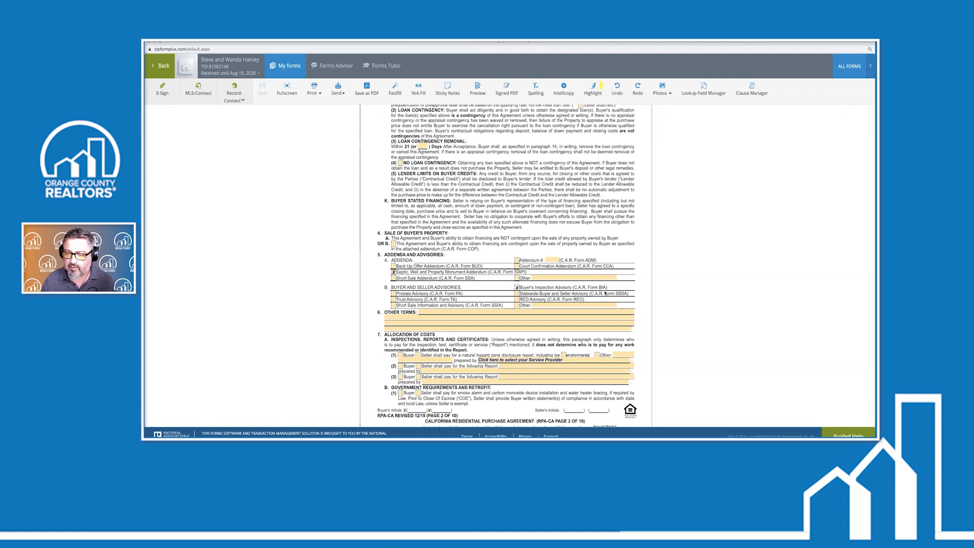
scroll(605, 293, "down", 4)
scroll(605, 293, "down", 6)
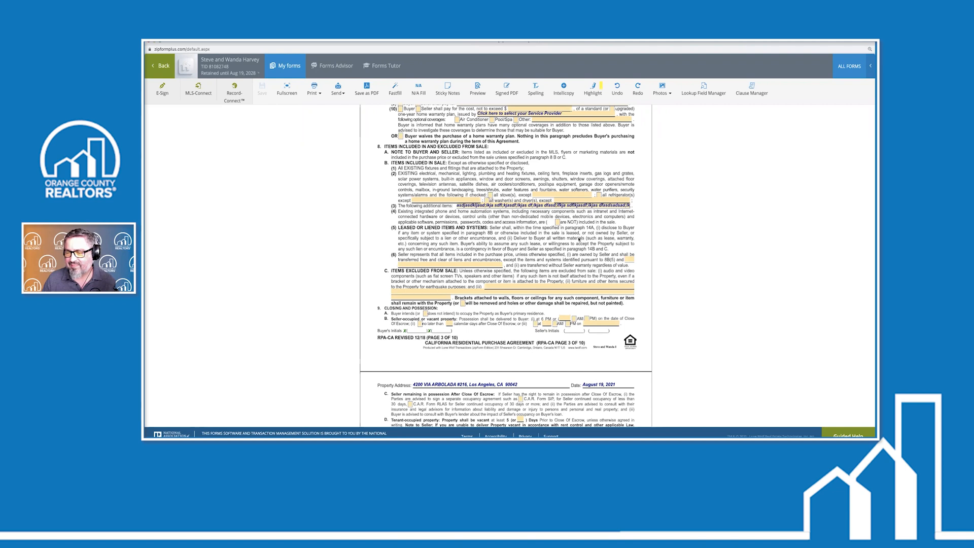
Go Back to the Documents page, then Back to List for the Transactions list
left_click(161, 66)
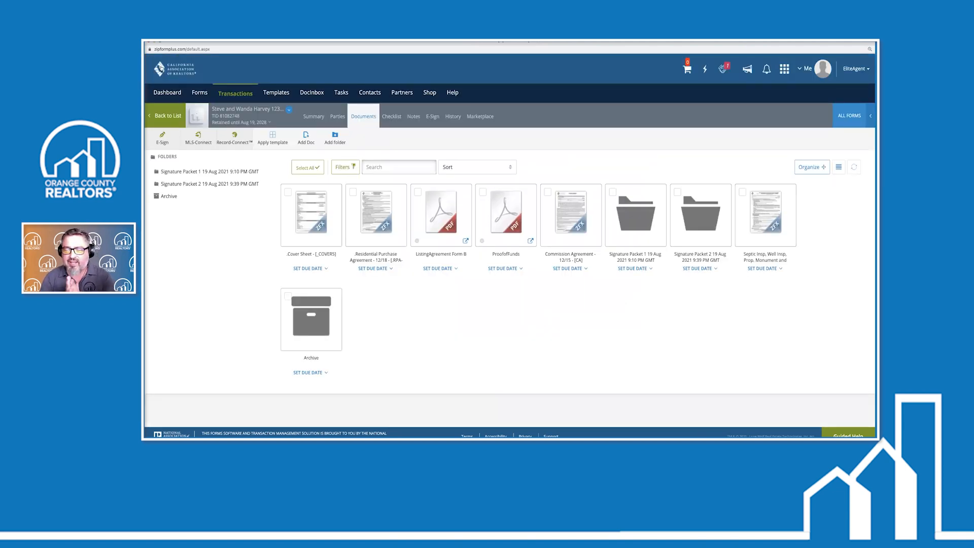
left_click(169, 117)
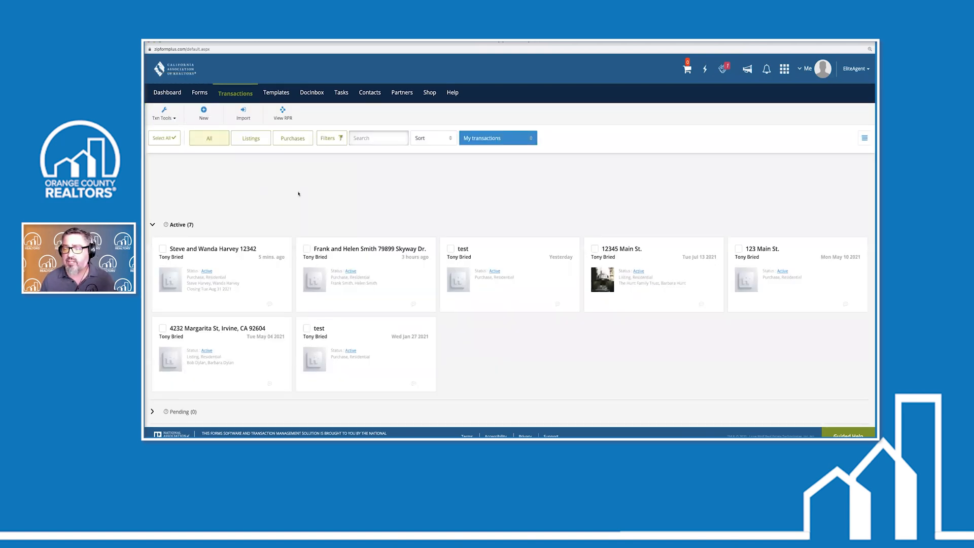
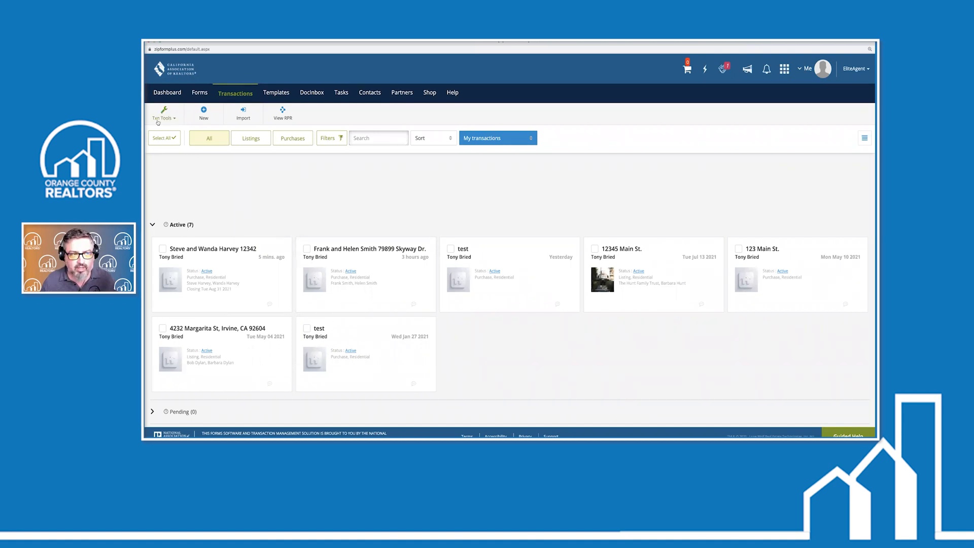
Bring up the Clause Manager from Txn Tools, look over the Personal Clauses, then close it
left_click(161, 119)
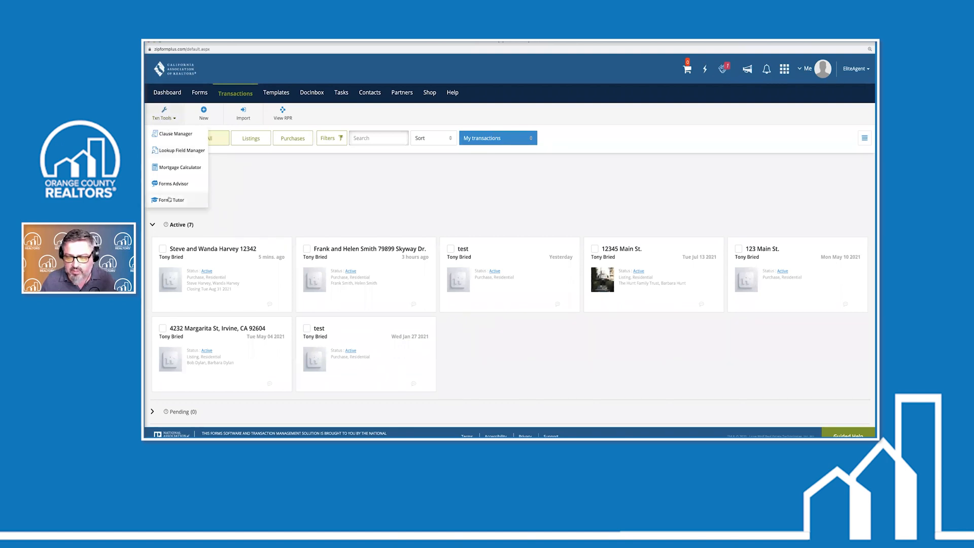
left_click(175, 134)
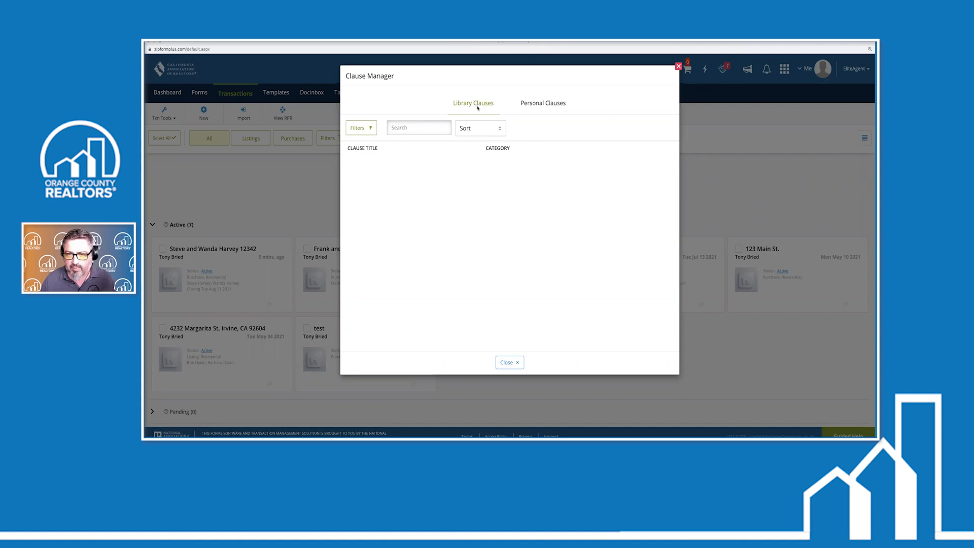
left_click(541, 104)
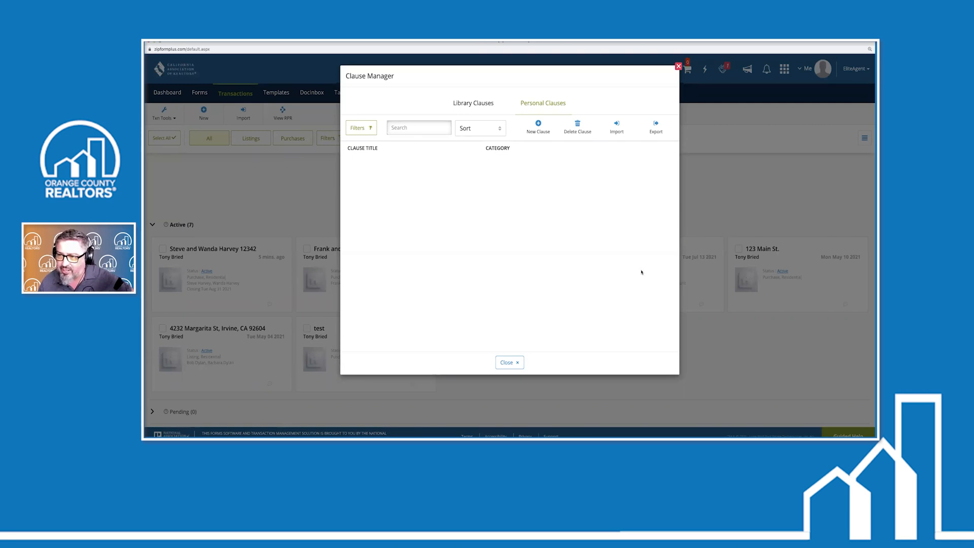
left_click(679, 67)
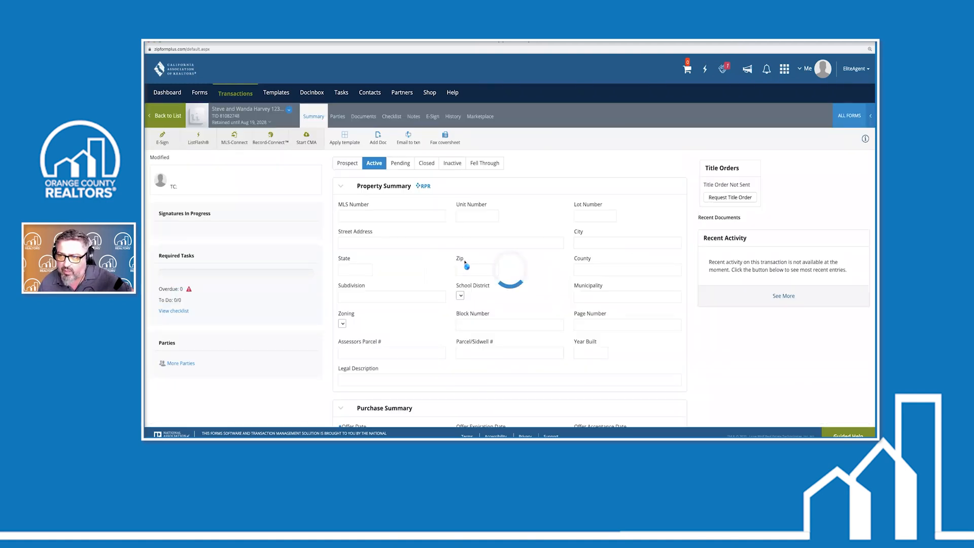
Go to the transaction's documents and bring up the Residential Purchase Agreement form
left_click(360, 117)
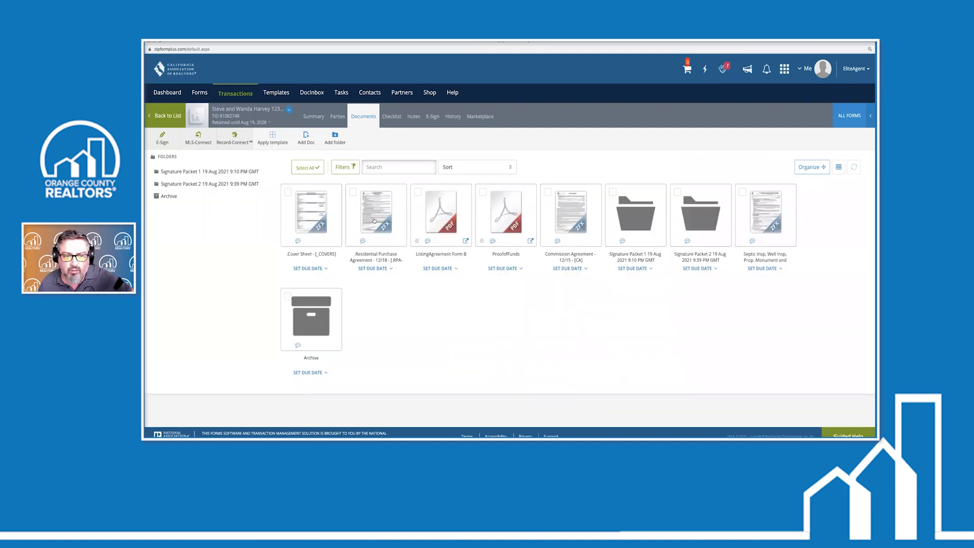
left_click(375, 222)
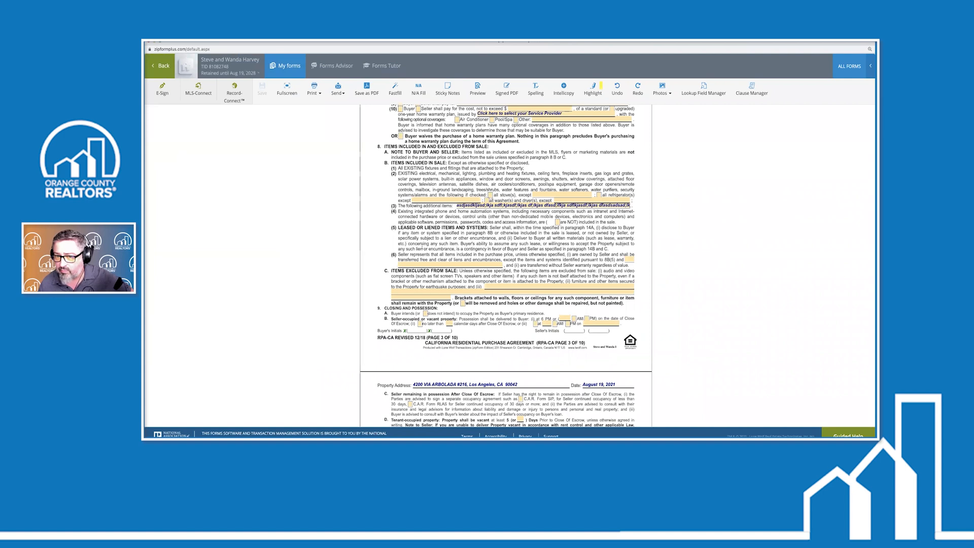
scroll(562, 229, "down", 15)
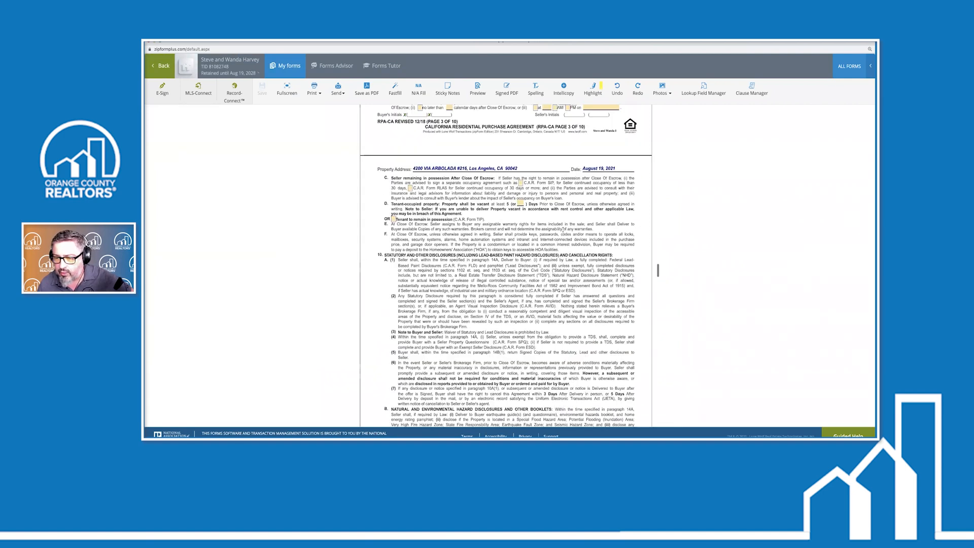
scroll(563, 229, "down", 20)
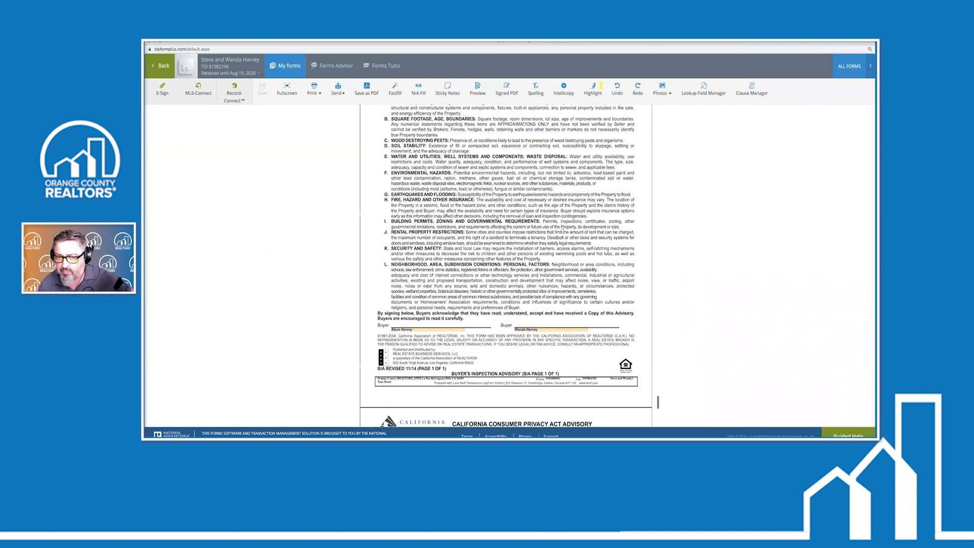
scroll(560, 227, "up", 5)
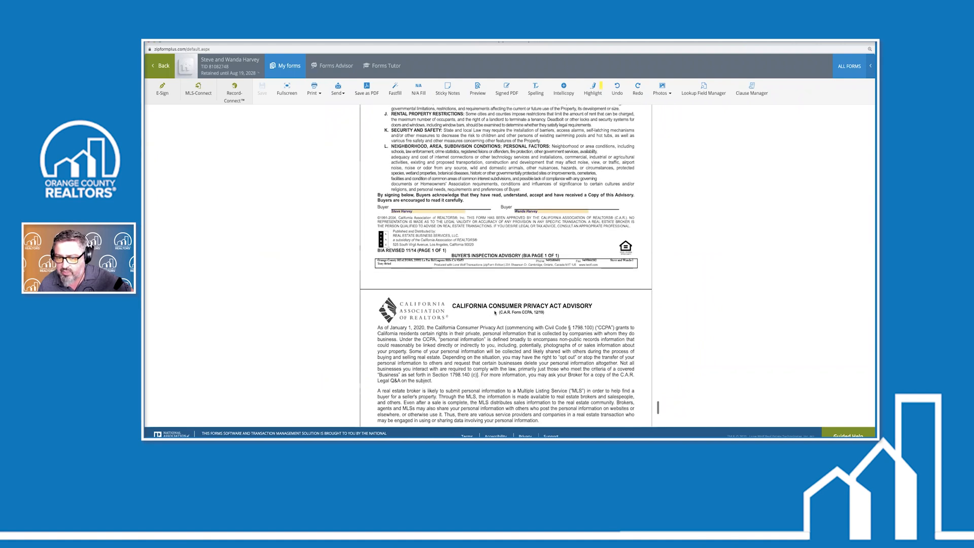
scroll(581, 310, "down", 5)
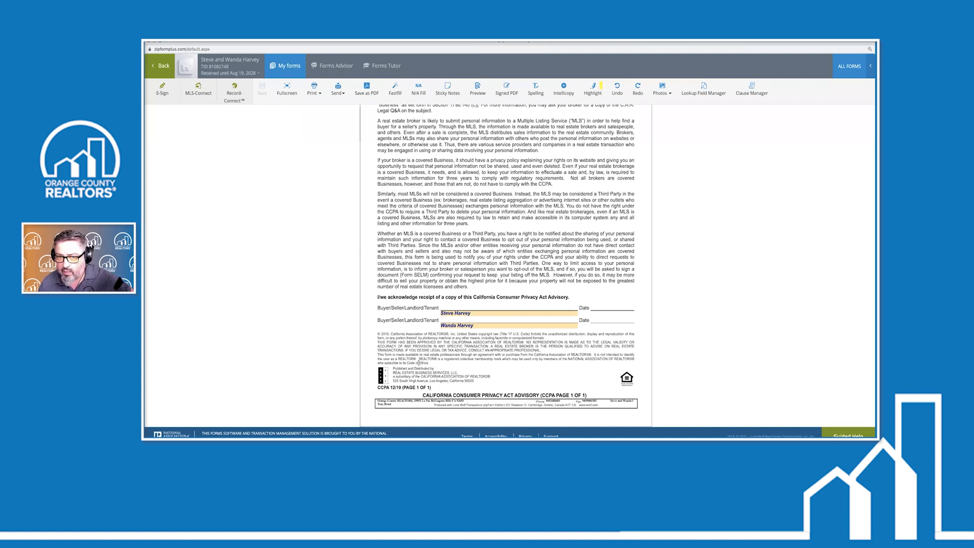
Select the paragraph 8B(3) additional items field, then preview the agreement packet
scroll(419, 363, "up", 20)
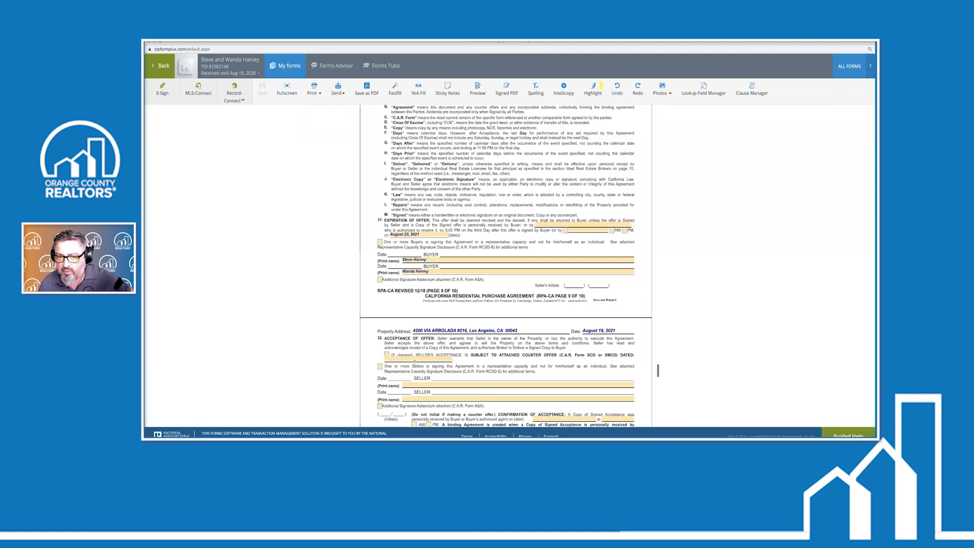
scroll(416, 364, "up", 15)
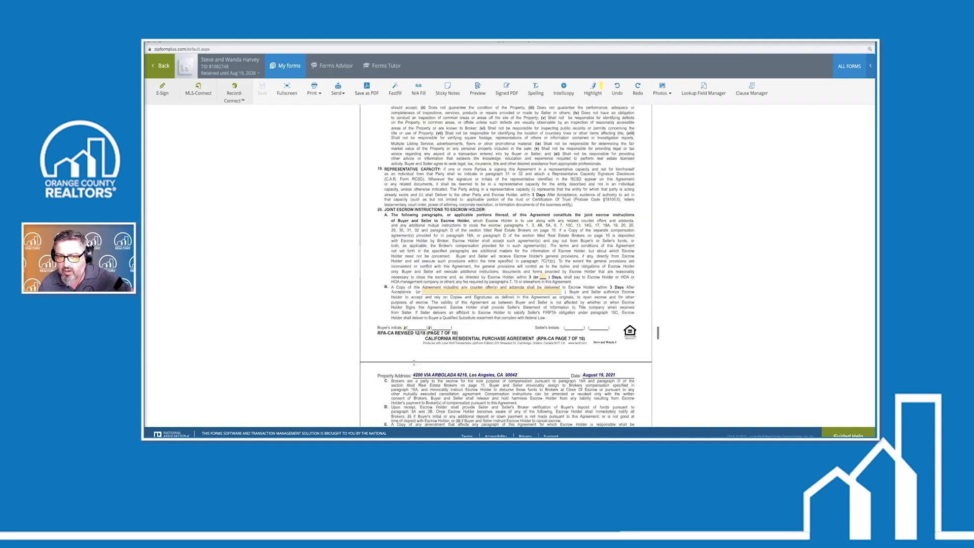
scroll(415, 365, "up", 15)
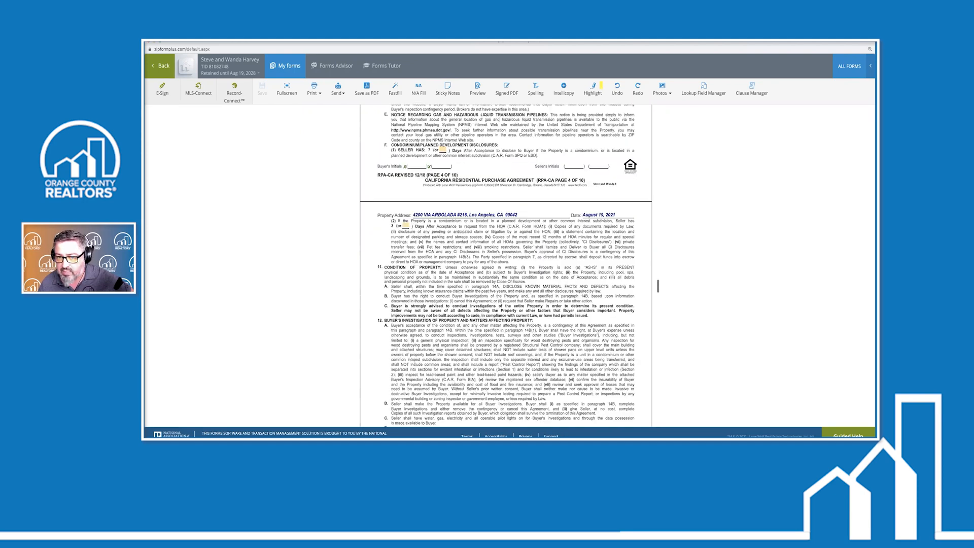
scroll(414, 365, "up", 15)
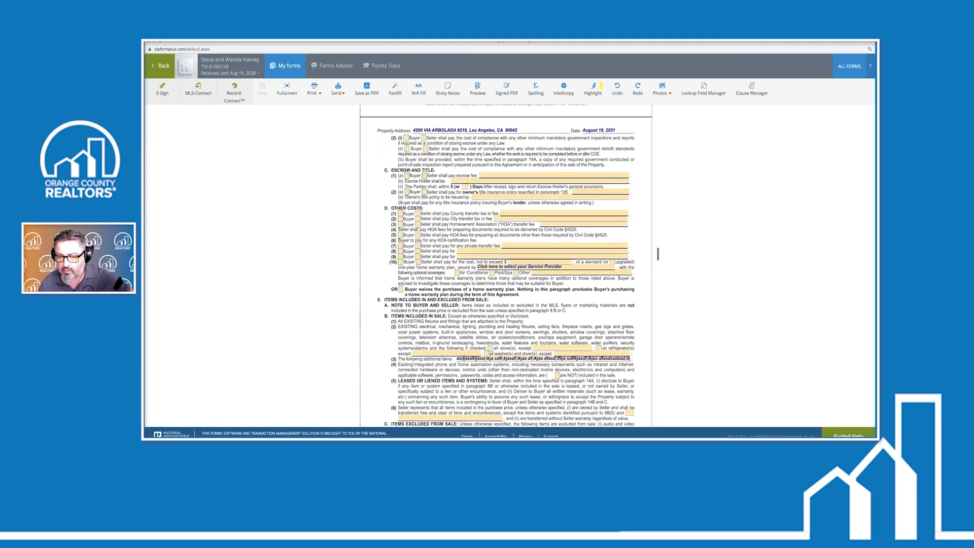
scroll(353, 371, "down", 3)
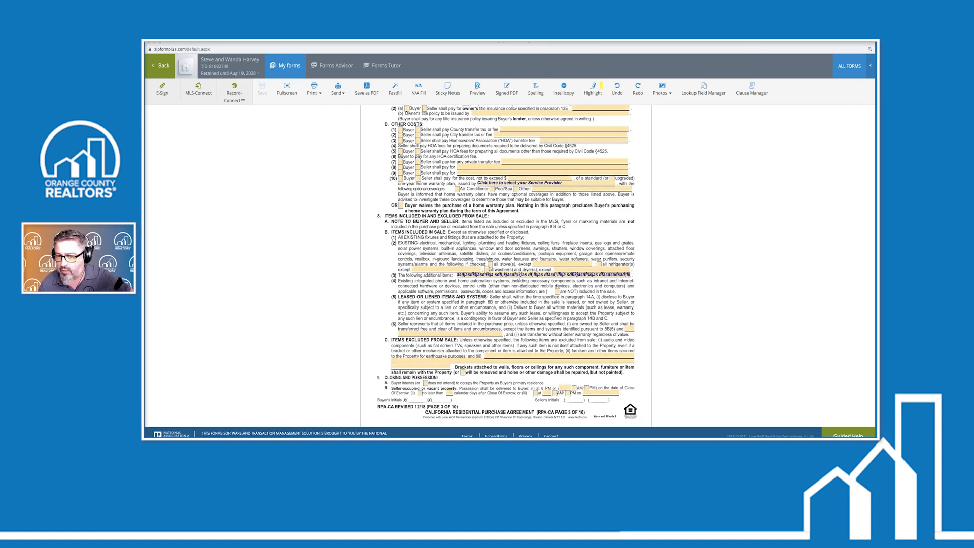
left_click(569, 274)
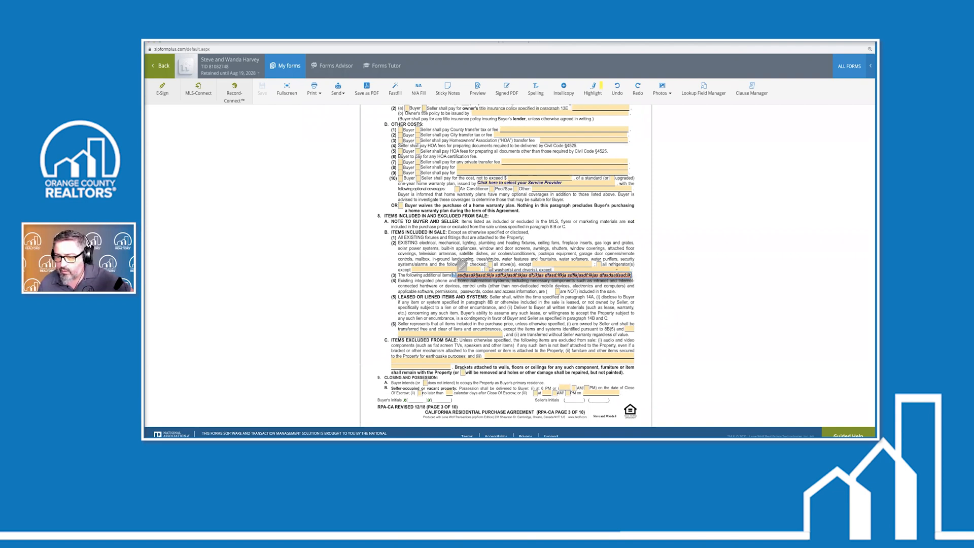
left_click(479, 90)
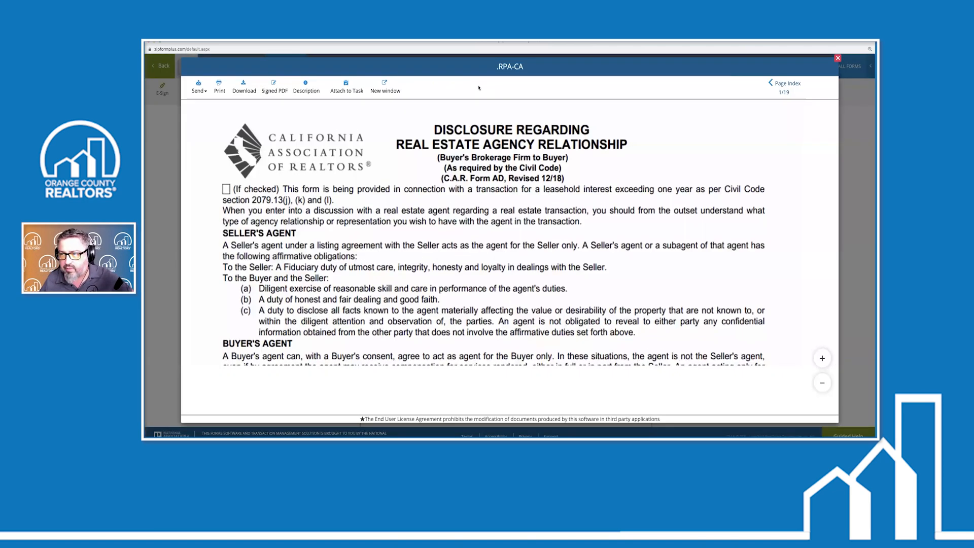
Scroll the RPA-CA preview through all 19 pages to the Text Overflow Addendum
scroll(541, 210, "down", 15)
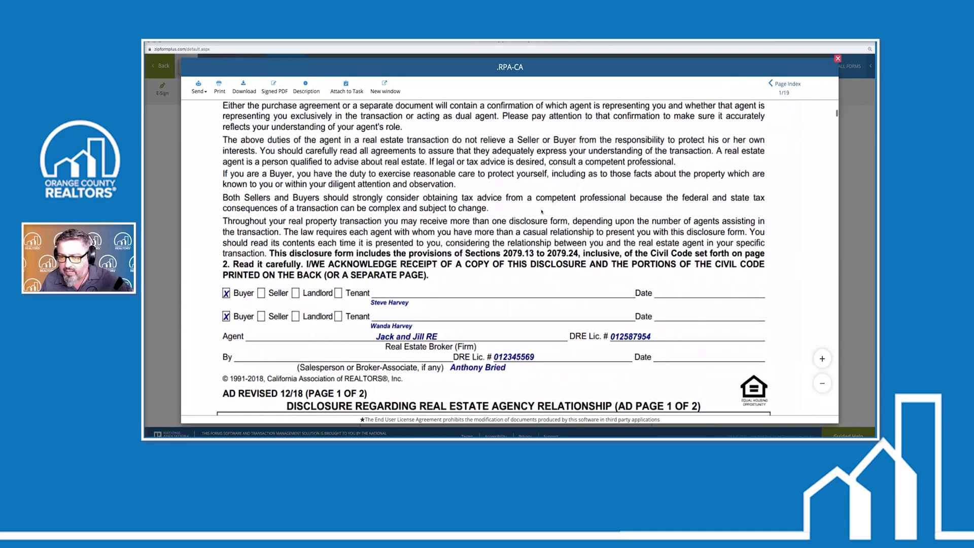
scroll(542, 211, "down", 20)
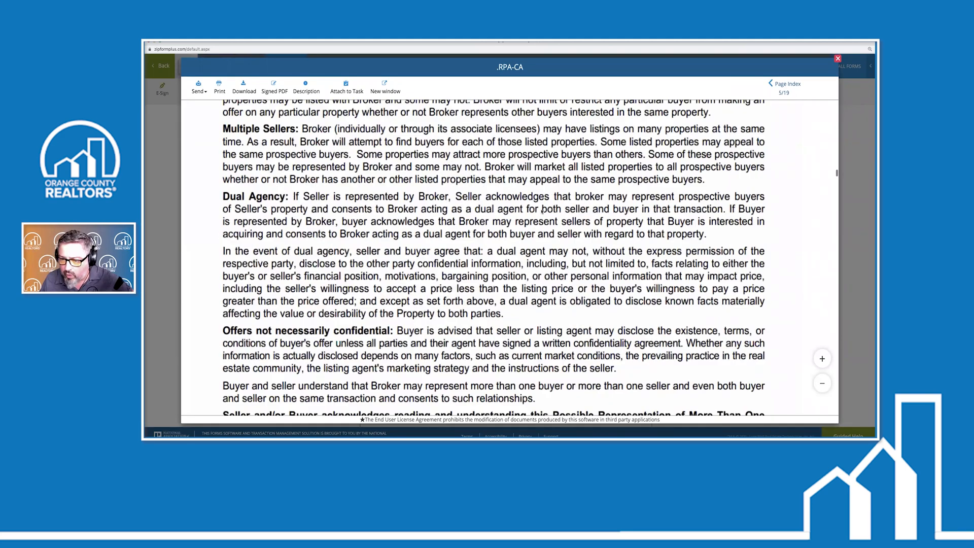
scroll(542, 211, "down", 20)
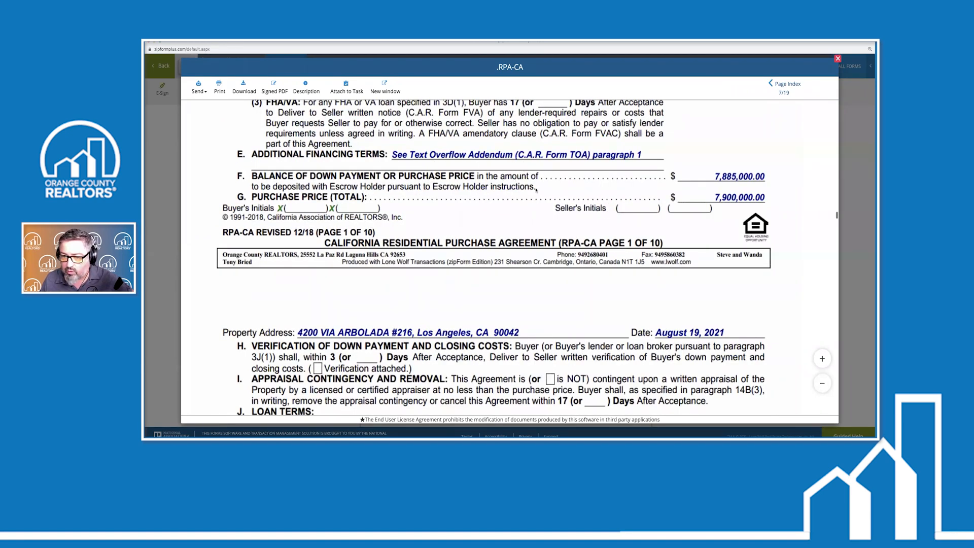
scroll(536, 190, "down", 20)
scroll(533, 192, "down", 10)
scroll(363, 182, "up", 1)
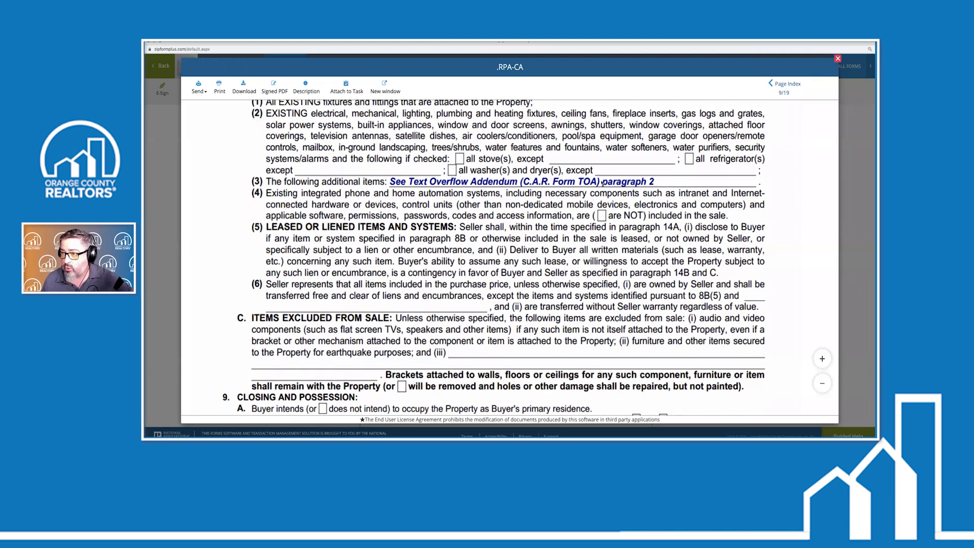
scroll(563, 273, "down", 20)
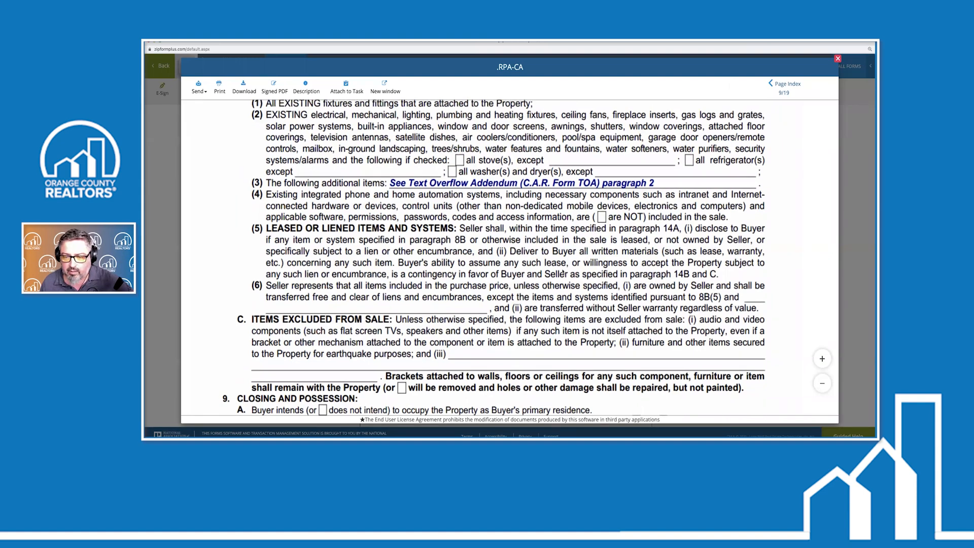
scroll(563, 271, "down", 20)
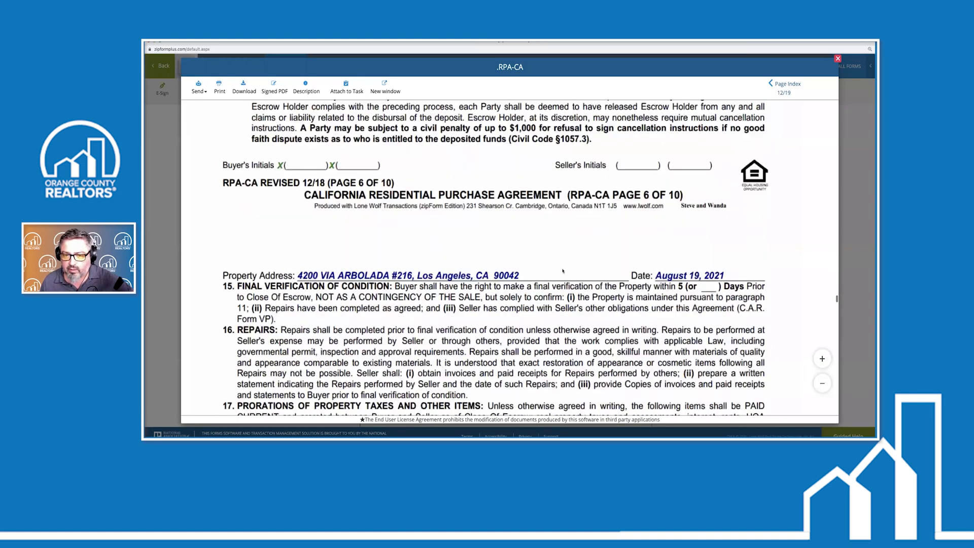
scroll(563, 273, "down", 20)
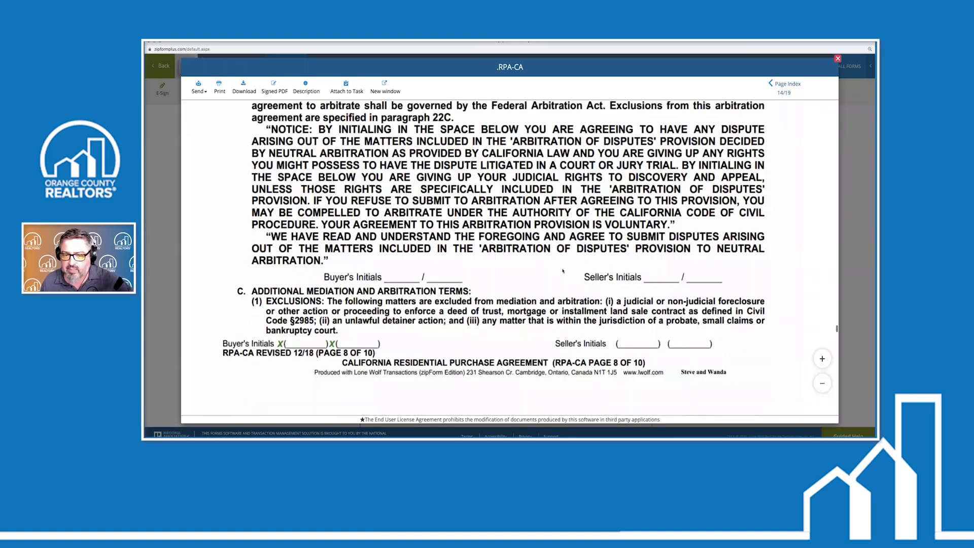
scroll(564, 272, "down", 20)
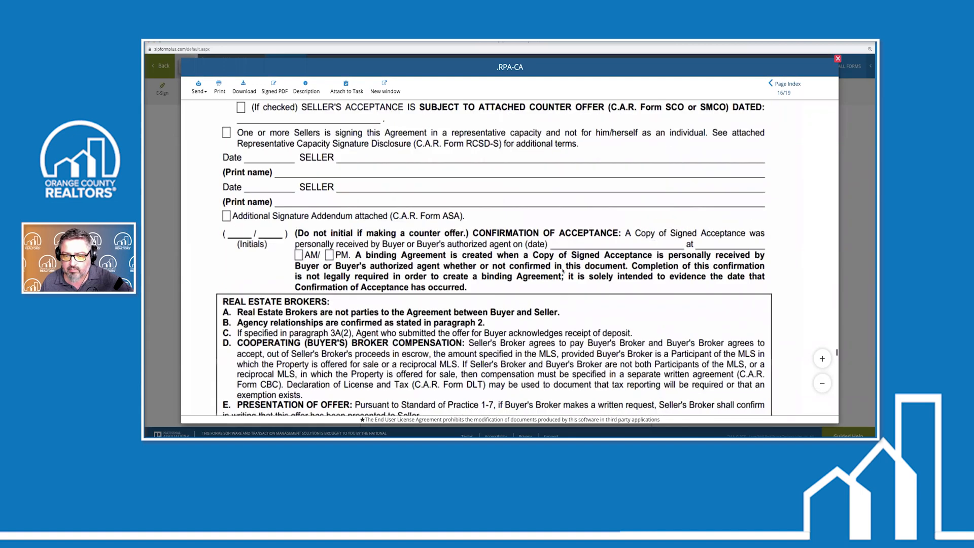
scroll(563, 271, "down", 20)
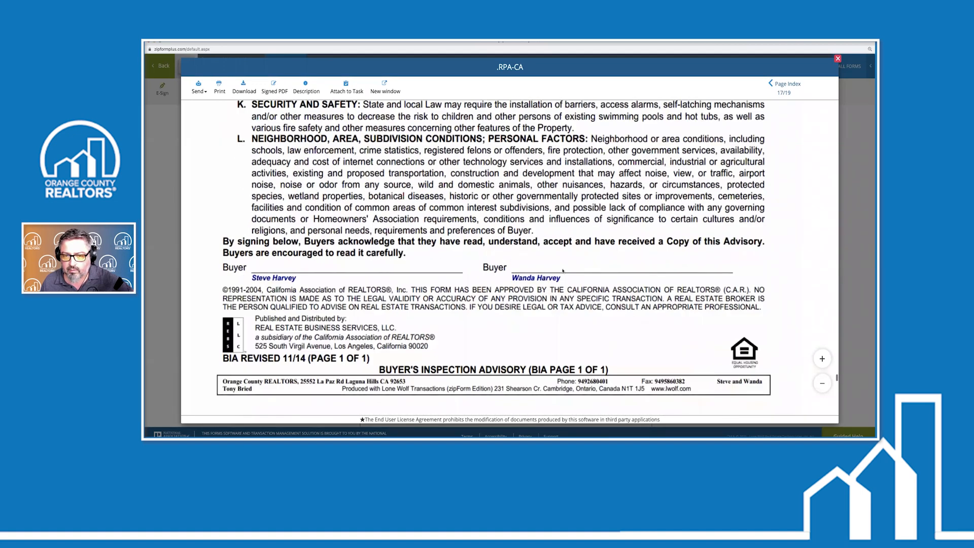
scroll(563, 271, "down", 20)
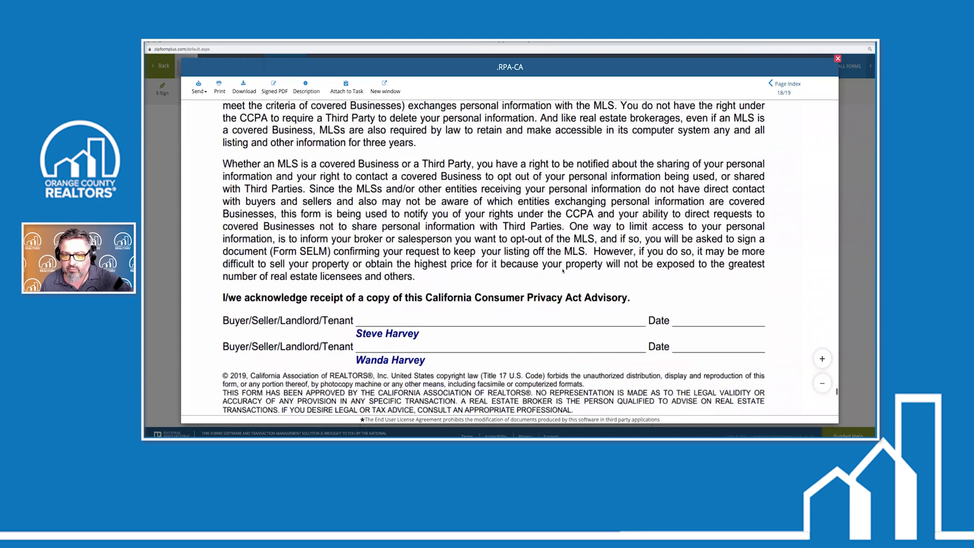
scroll(563, 271, "down", 5)
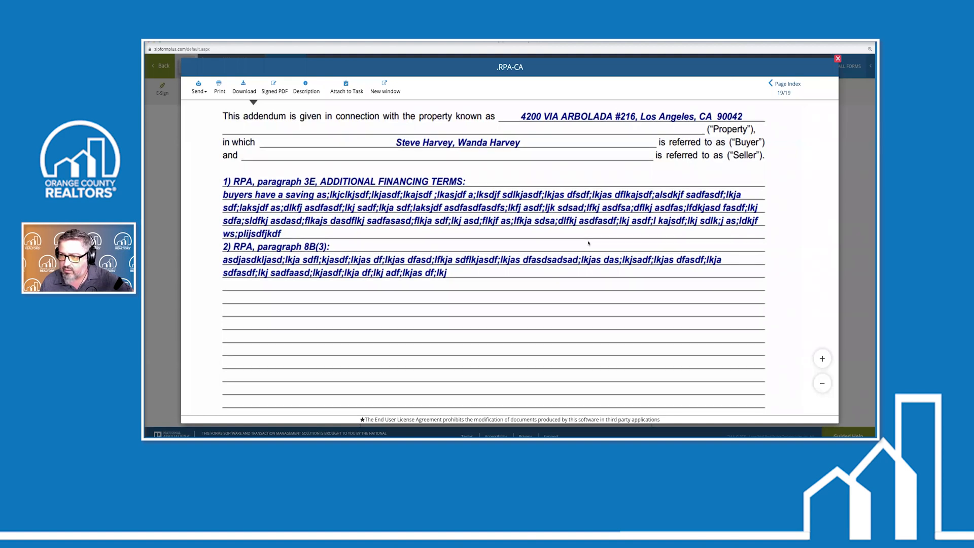
Close the Text Overflow Addendum preview to return to the RPA-CA editor
scroll(588, 243, "up", 10)
scroll(590, 241, "down", 8)
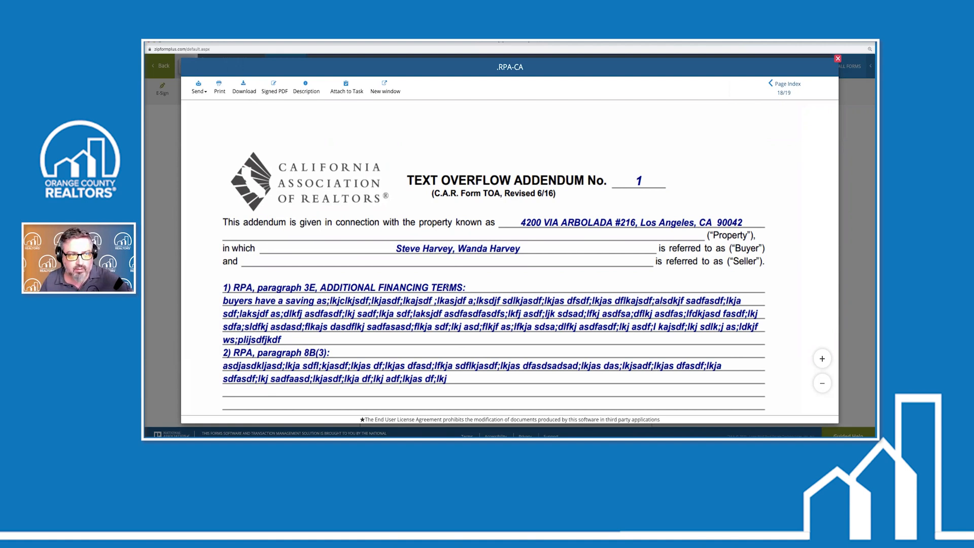
left_click_drag(733, 77, 794, 62)
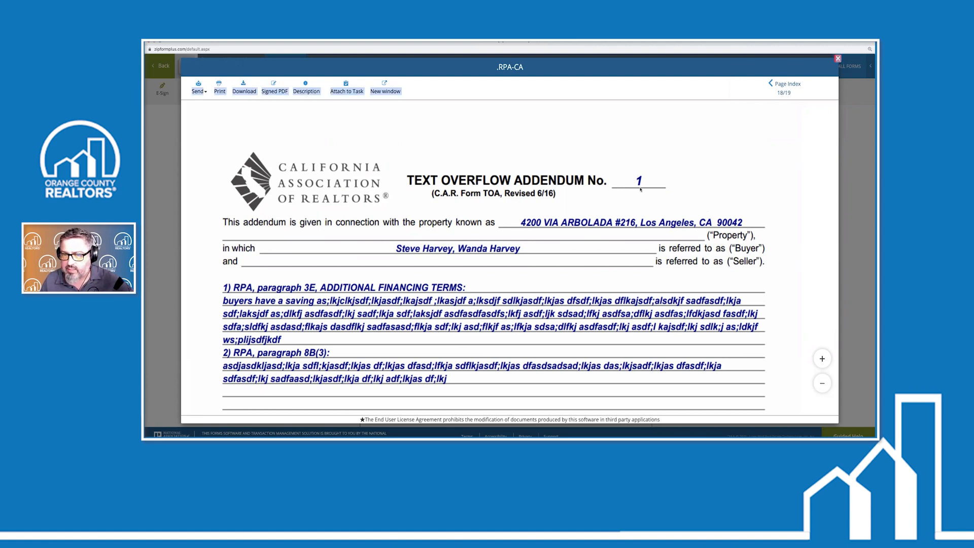
key("Escape")
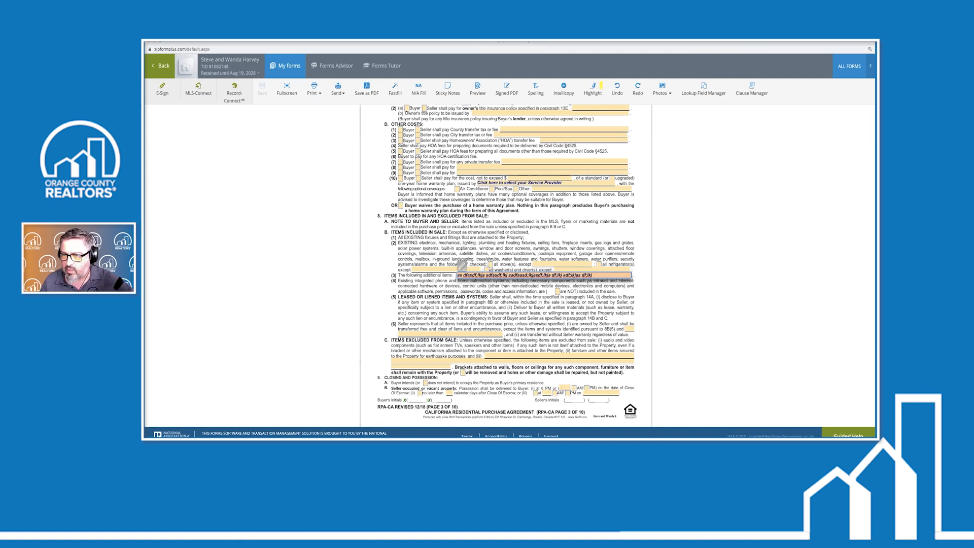
Save and preview the agreement, scrolling to page 19 where the addendum holds only paragraph 3E
left_click(480, 90)
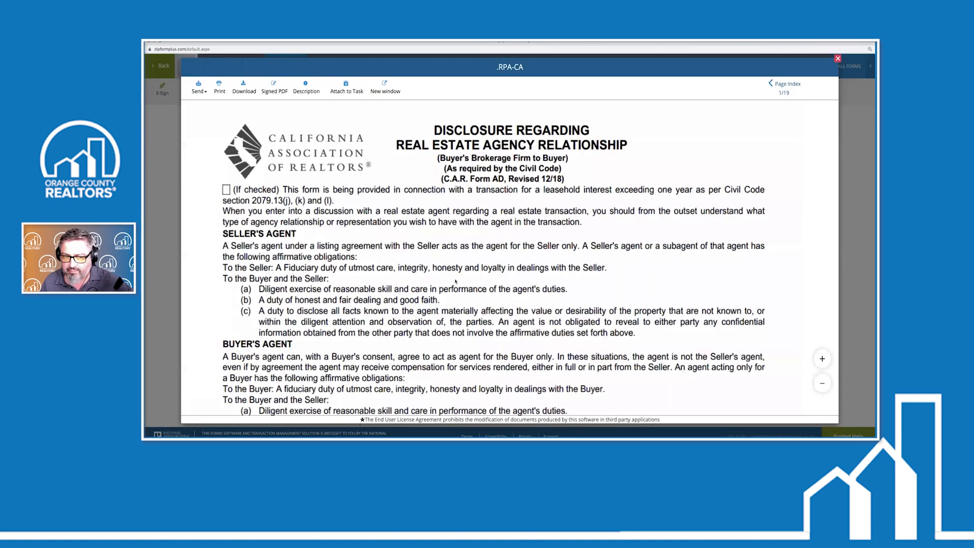
scroll(455, 281, "down", 10)
scroll(456, 281, "down", 20)
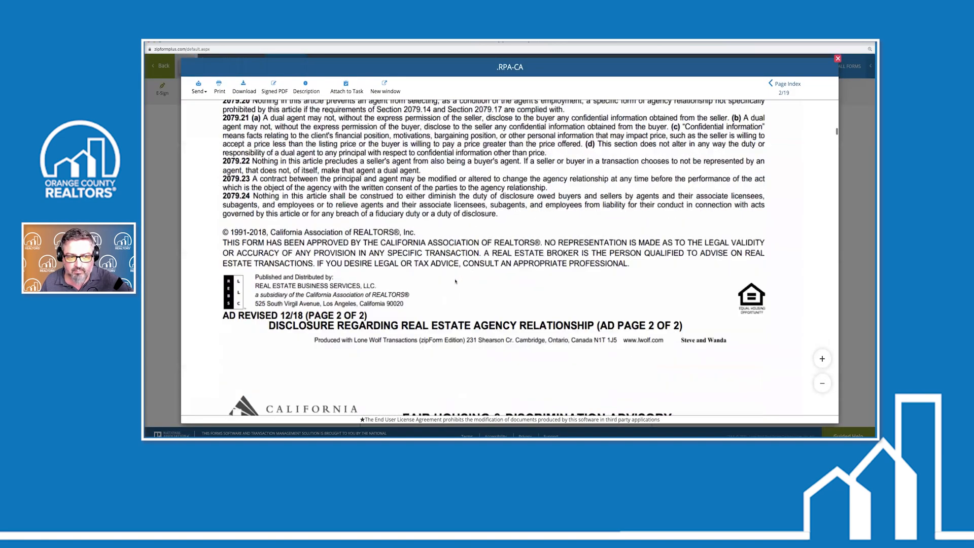
scroll(456, 281, "down", 20)
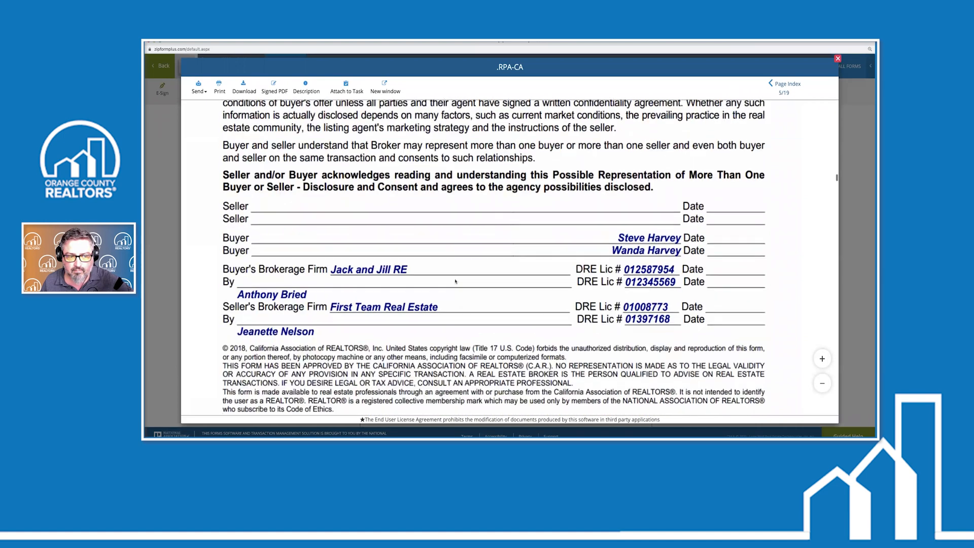
scroll(455, 280, "down", 20)
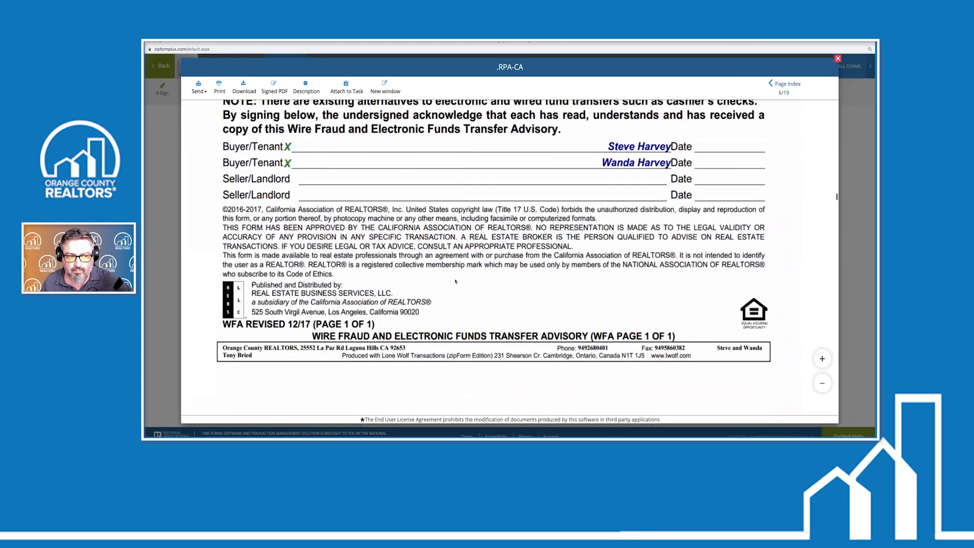
scroll(456, 280, "down", 20)
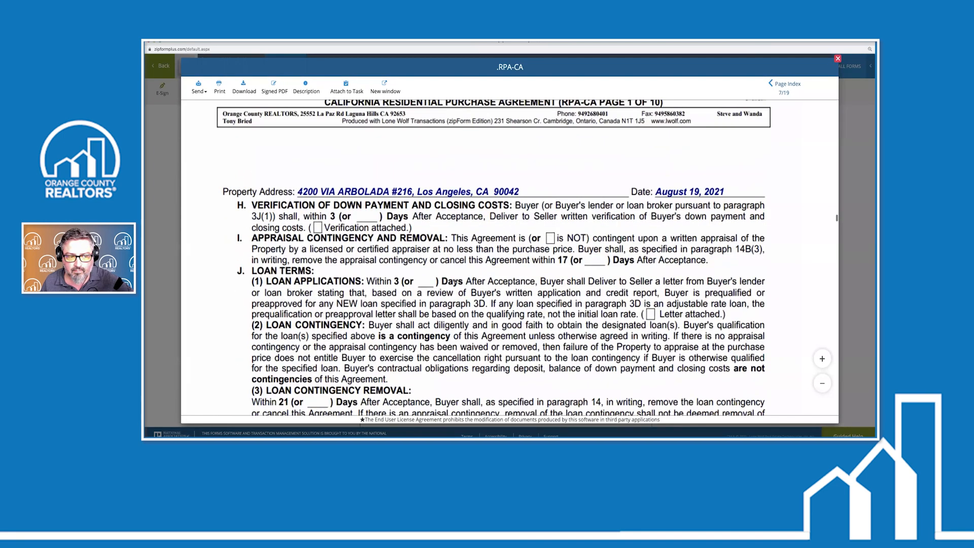
scroll(456, 281, "down", 20)
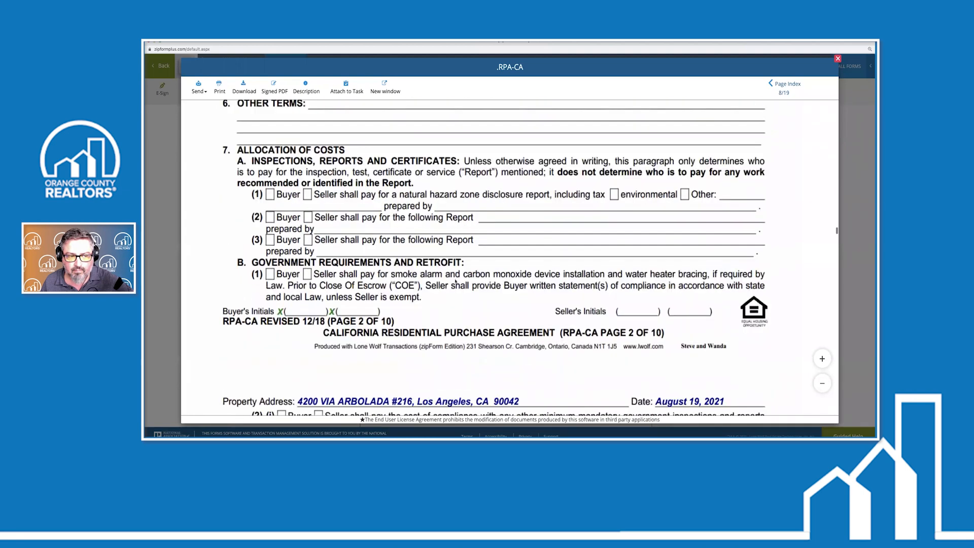
scroll(456, 281, "down", 8)
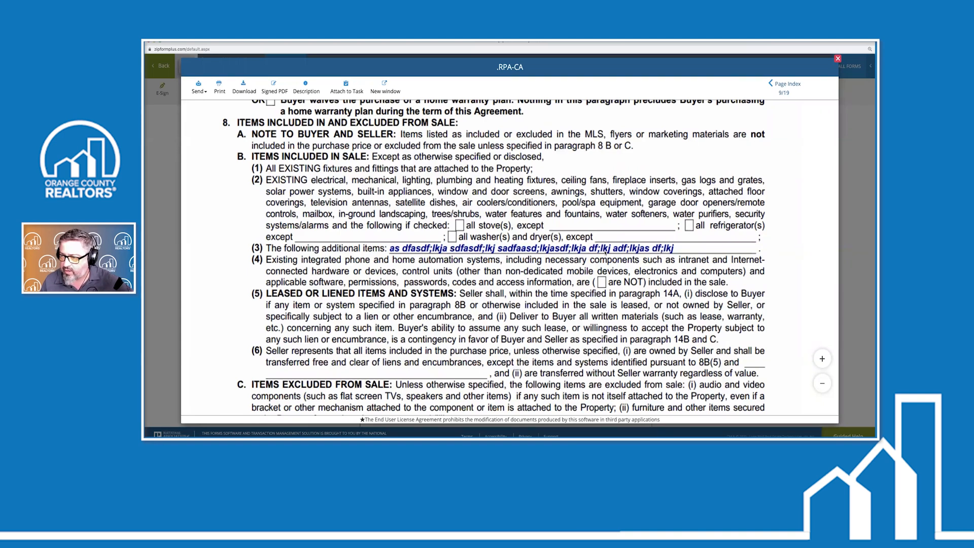
scroll(599, 281, "down", 20)
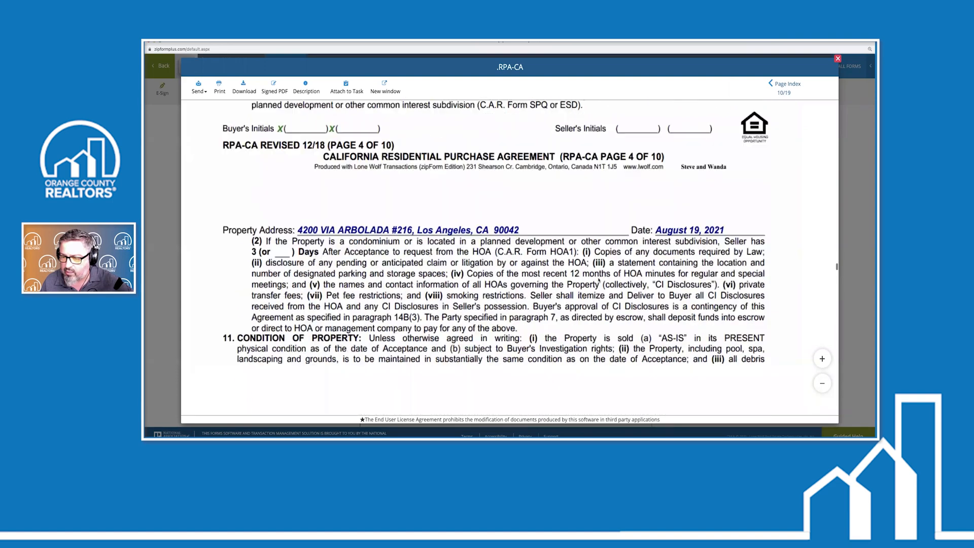
scroll(599, 282, "down", 20)
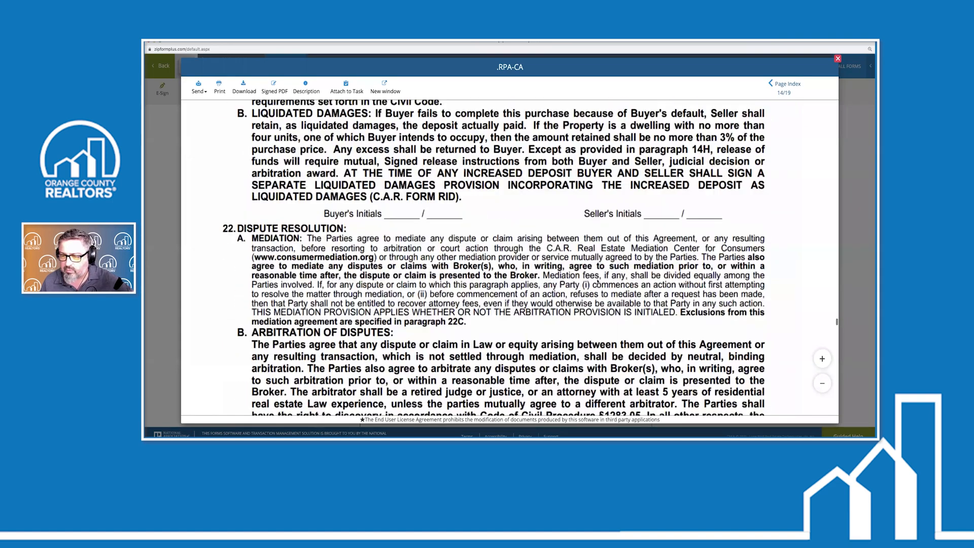
scroll(382, 234, "up", 5)
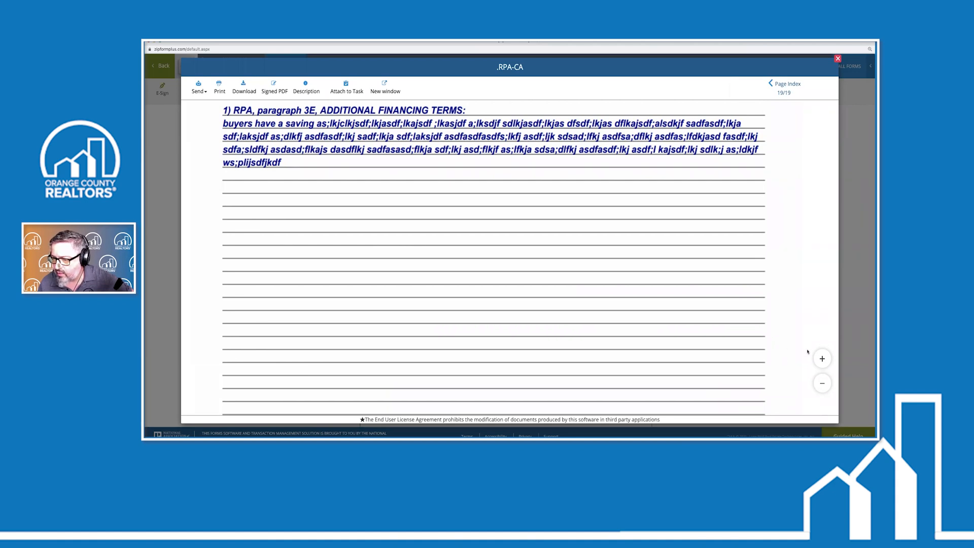
Close the preview and select the Additional Financing Terms field on page 1
left_click(839, 59)
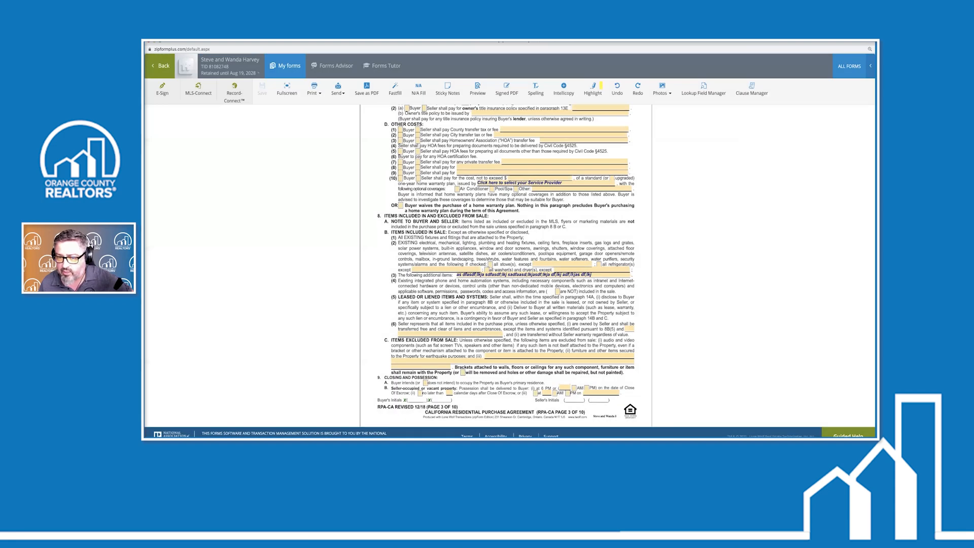
left_click(458, 273)
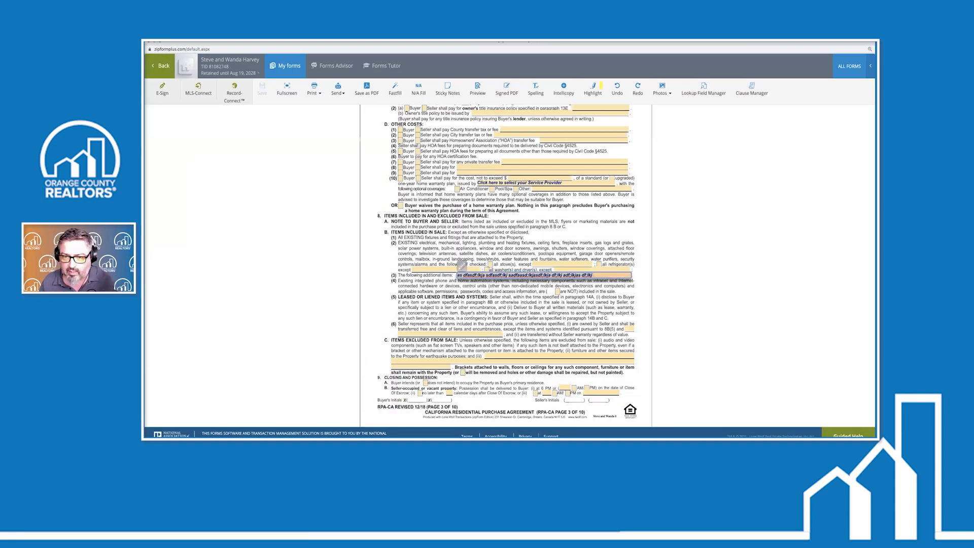
scroll(462, 264, "up", 20)
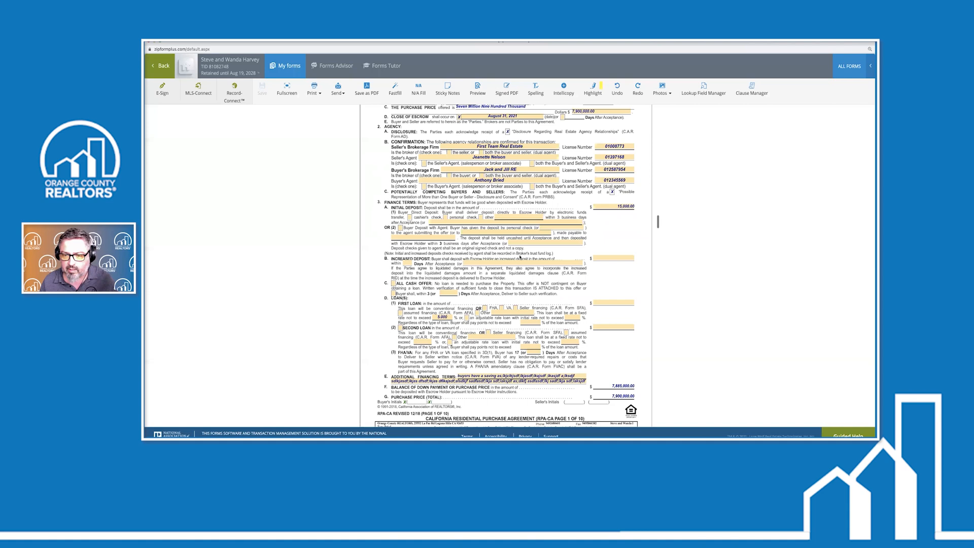
scroll(520, 258, "down", 4)
left_click(462, 184)
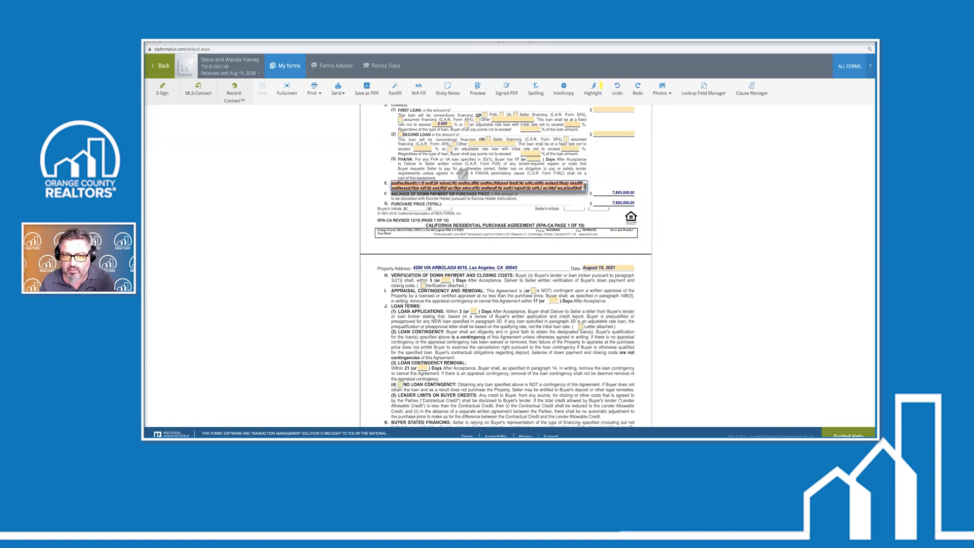
scroll(462, 174, "down", 1)
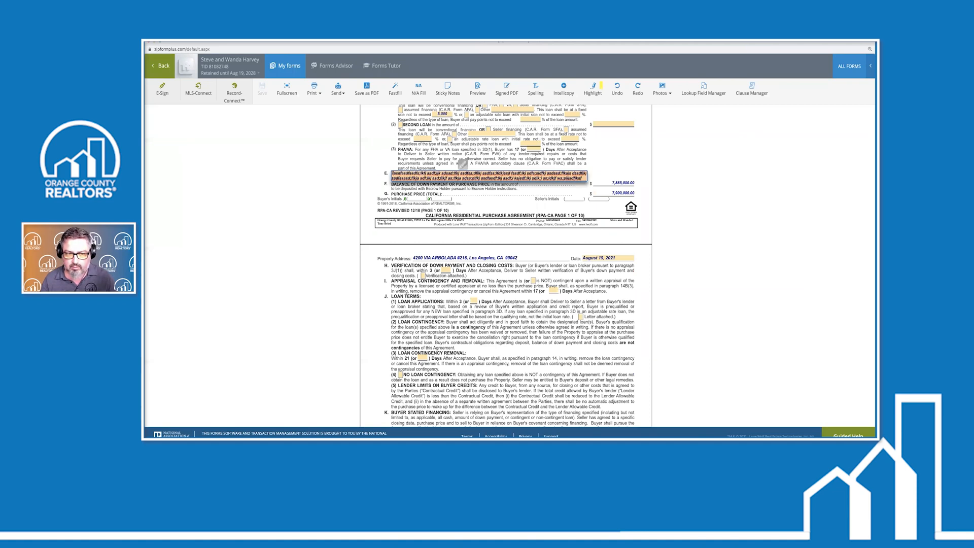
Replace 'buyers' with the buyers' first names in the financing terms and save the form
type("sdf;laksjdf")
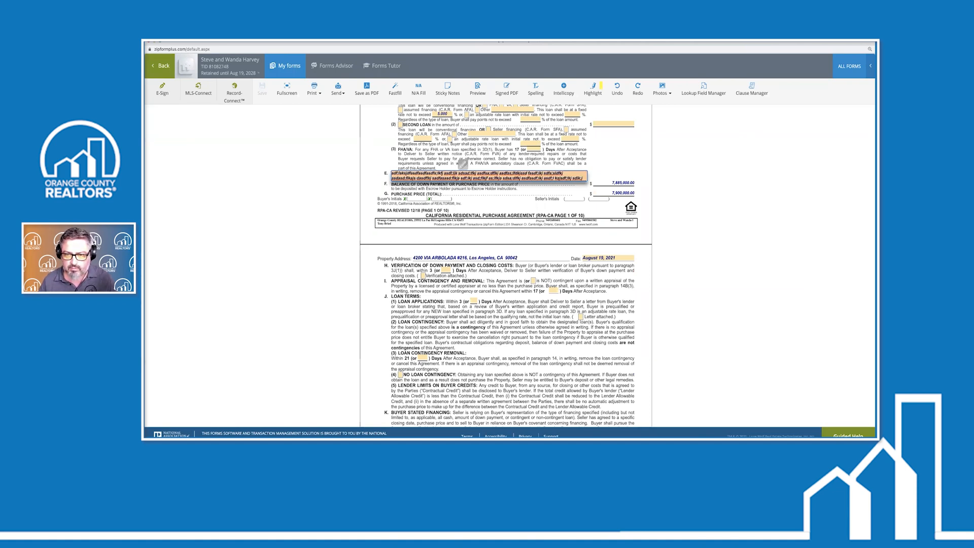
scroll(507, 178, "up", 2)
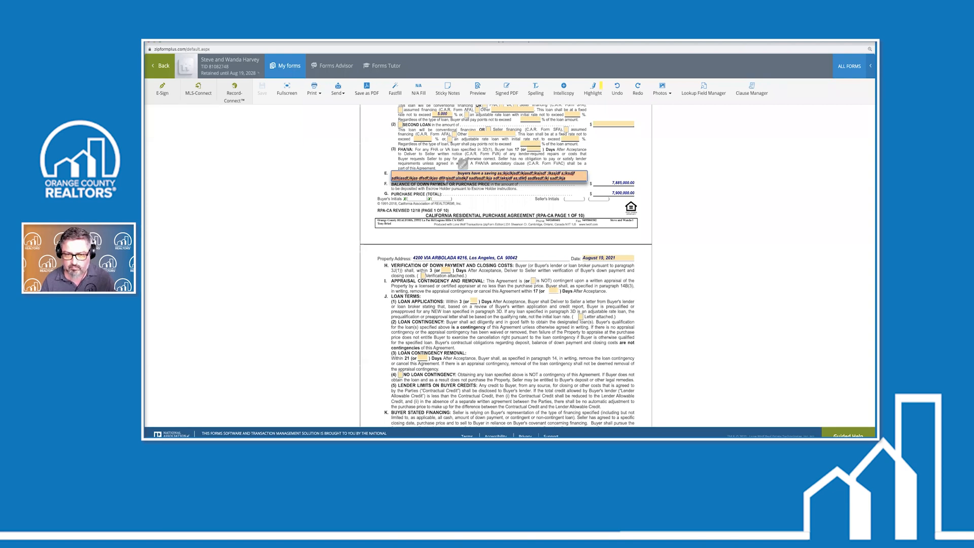
key("BackSpace")
key("BackSpace")
key("BackSpace")
key("BackSpace")
key("BackSpace")
key("BackSpace")
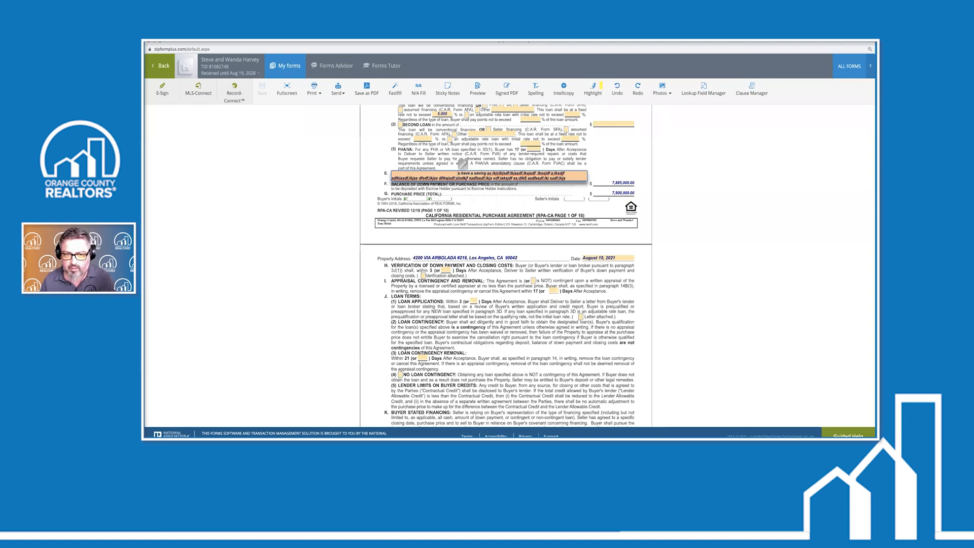
type("Steve and Wan")
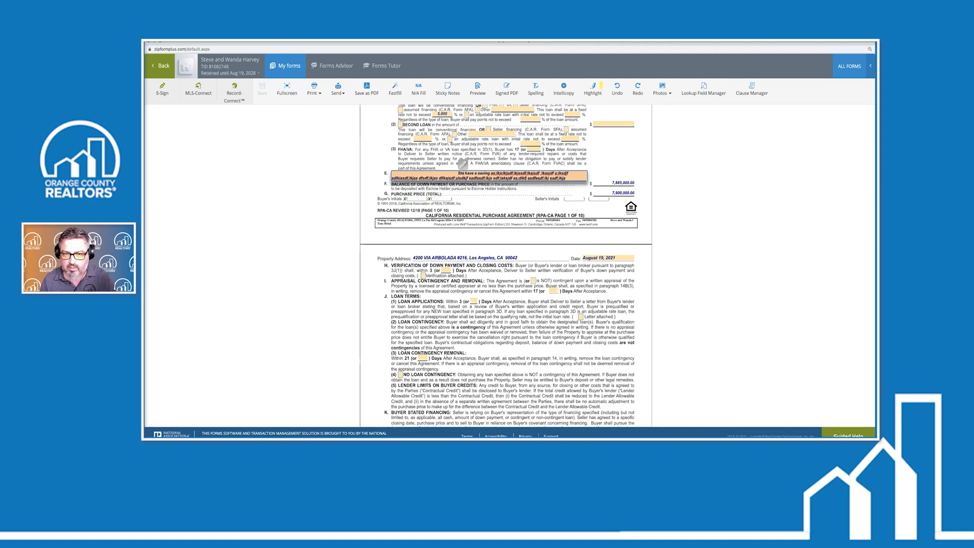
type("d")
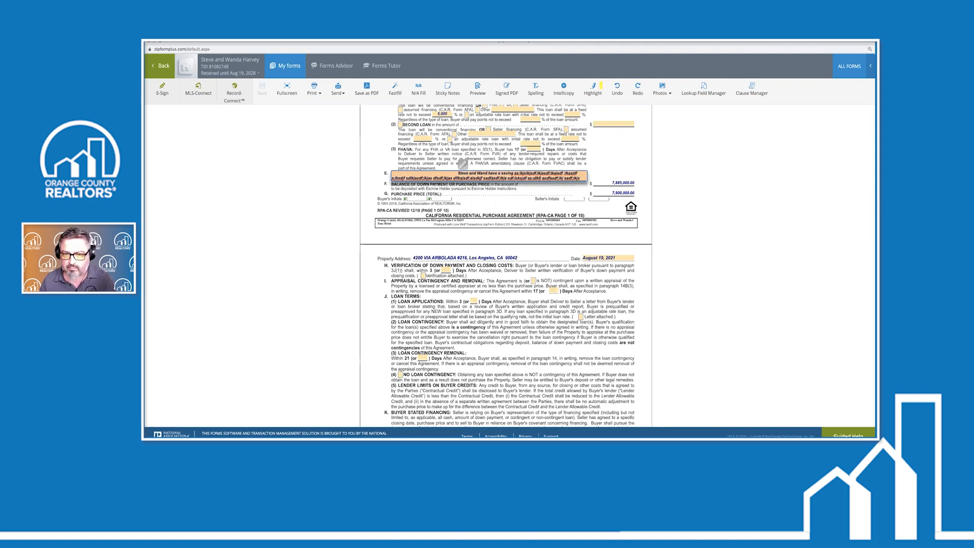
type("a")
left_click(486, 164)
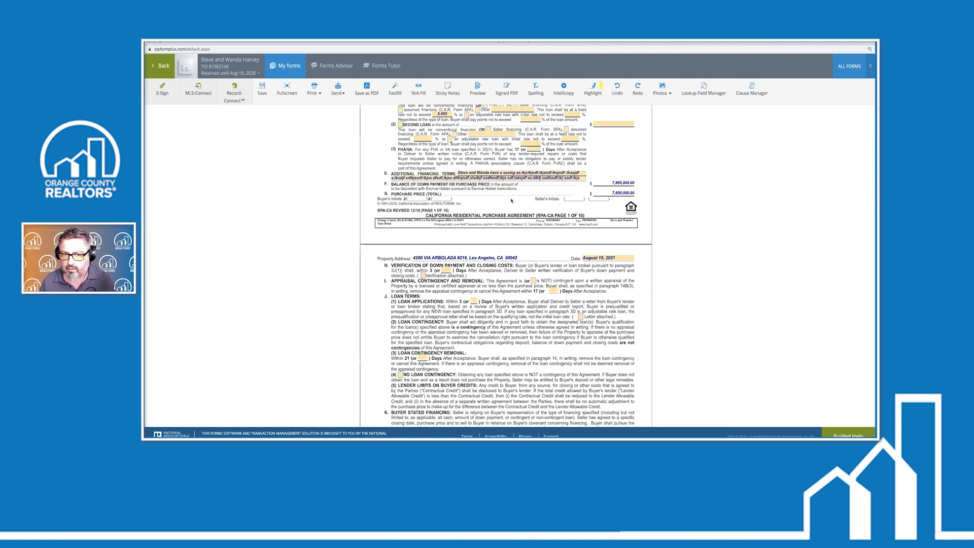
left_click(477, 87)
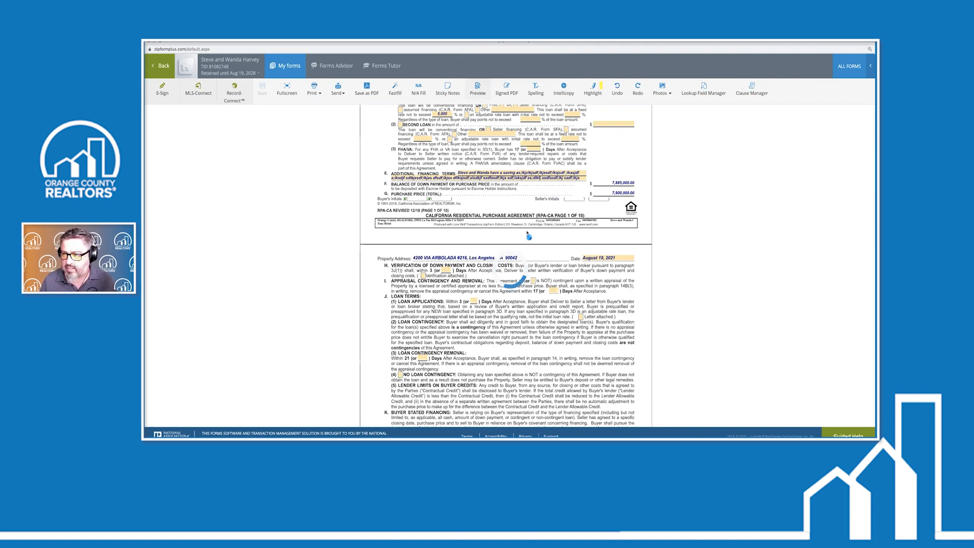
Check page 19 shows paragraph 3E opening with the buyers' names, then close the preview
scroll(505, 254, "down", 15)
scroll(505, 253, "down", 20)
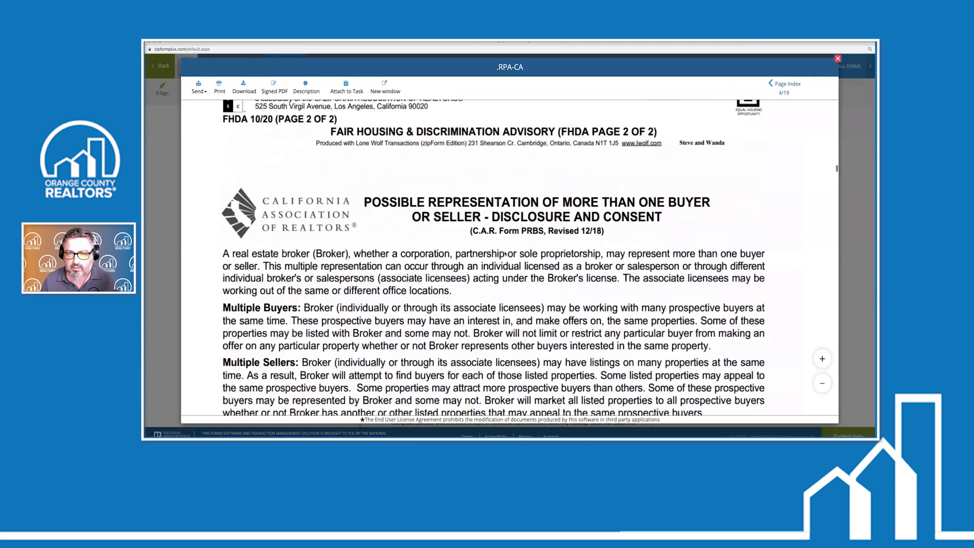
scroll(505, 253, "down", 15)
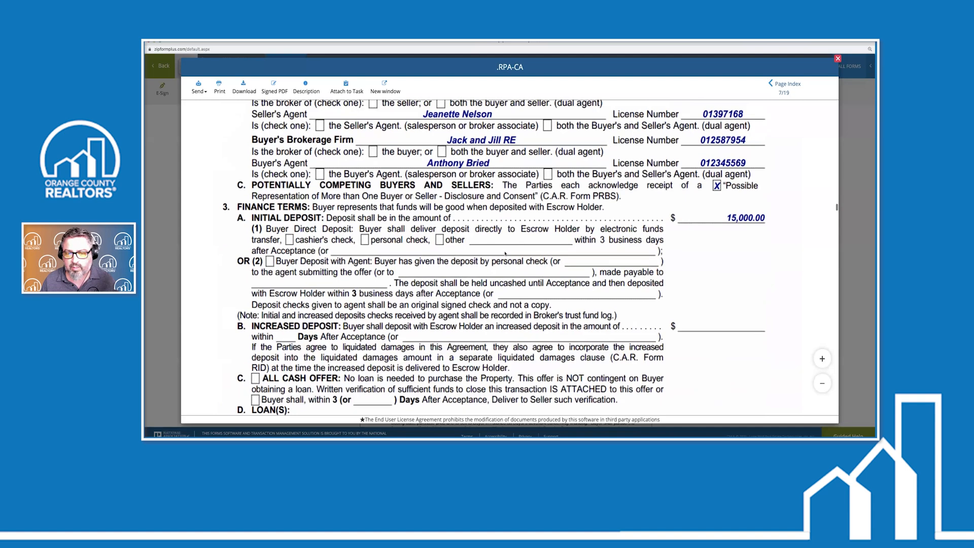
scroll(499, 251, "down", 20)
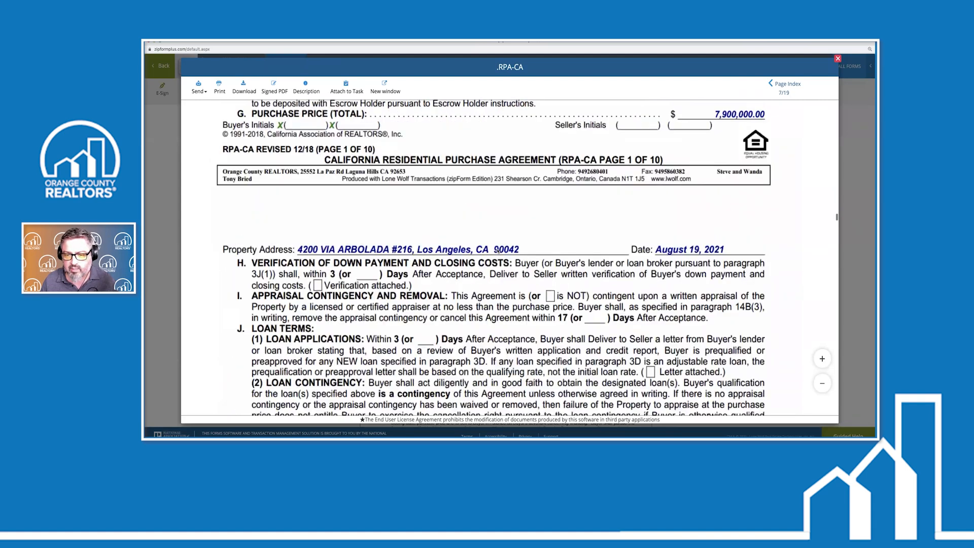
scroll(499, 251, "down", 20)
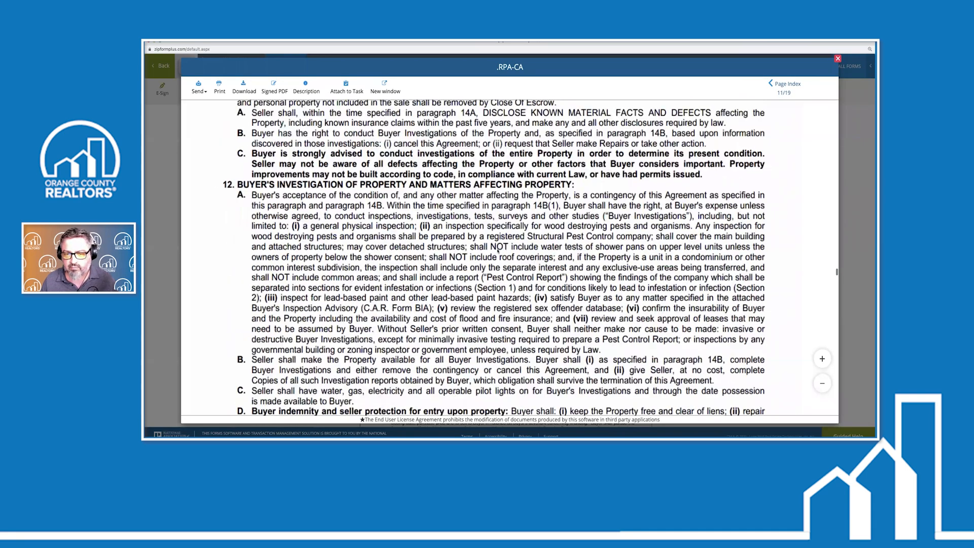
scroll(498, 252, "down", 10)
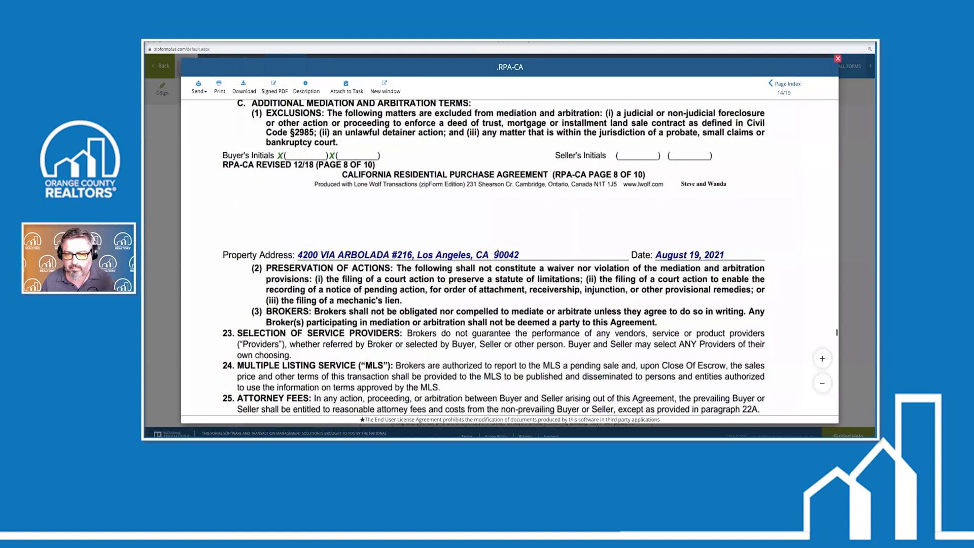
scroll(498, 253, "down", 15)
scroll(497, 253, "down", 10)
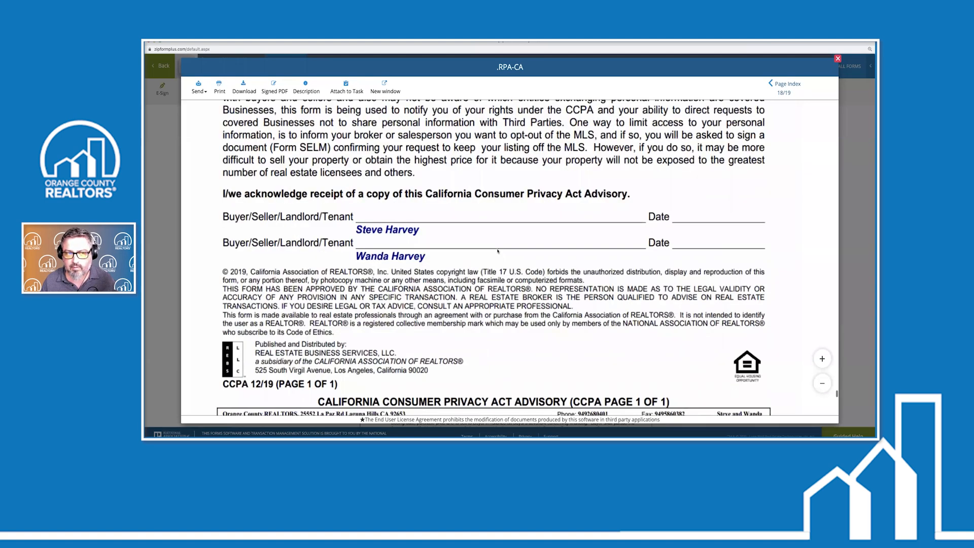
scroll(498, 251, "down", 10)
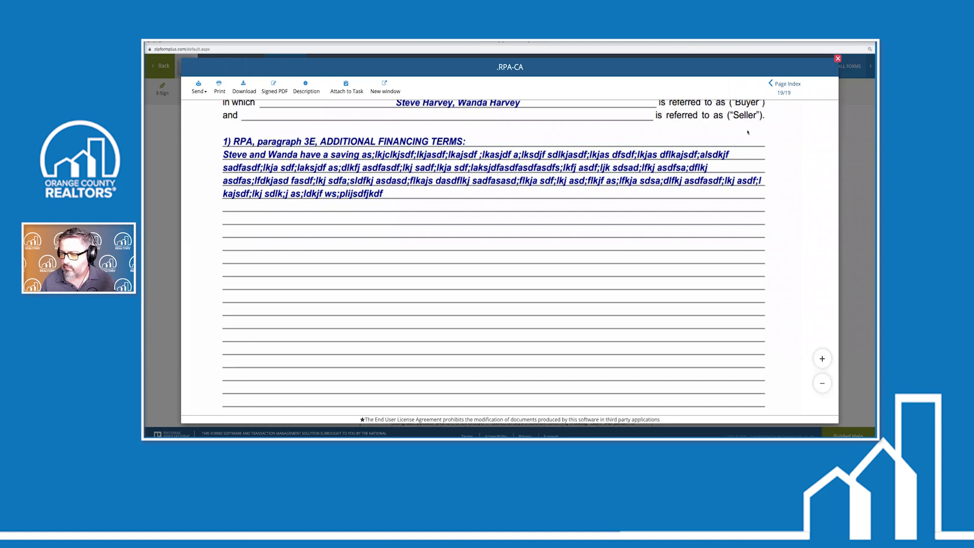
left_click(838, 58)
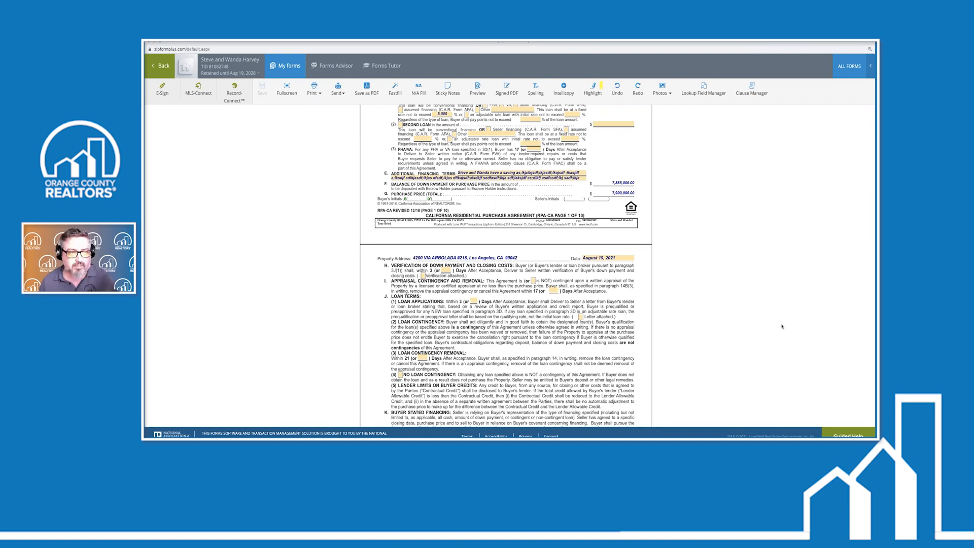
Go Back twice to the Transactions list and bring up Txn Tools > Clause Manager
left_click(167, 67)
left_click(167, 115)
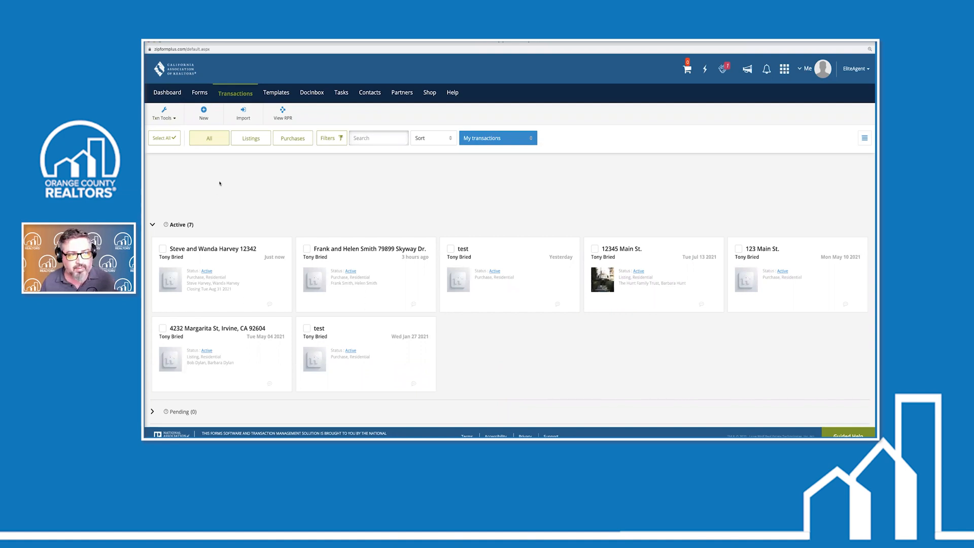
left_click(174, 122)
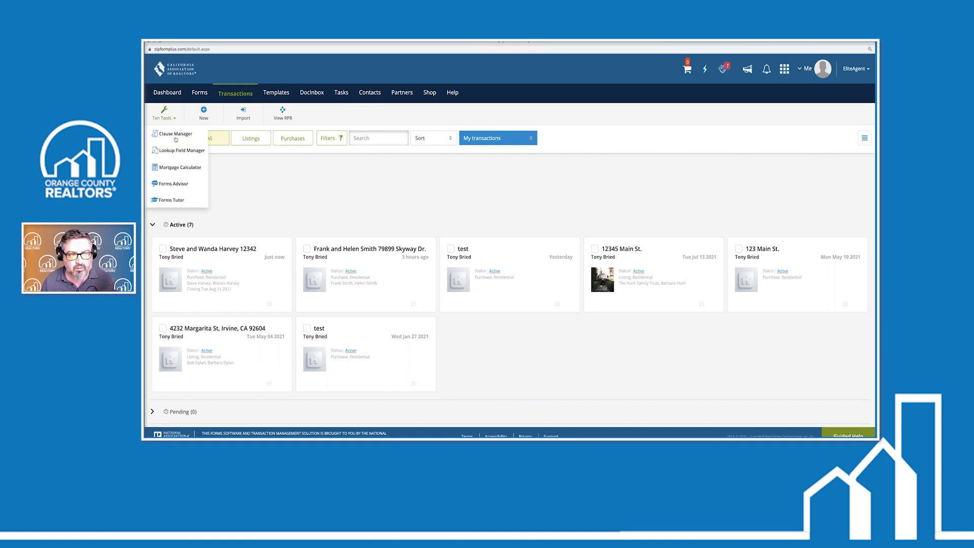
left_click(174, 135)
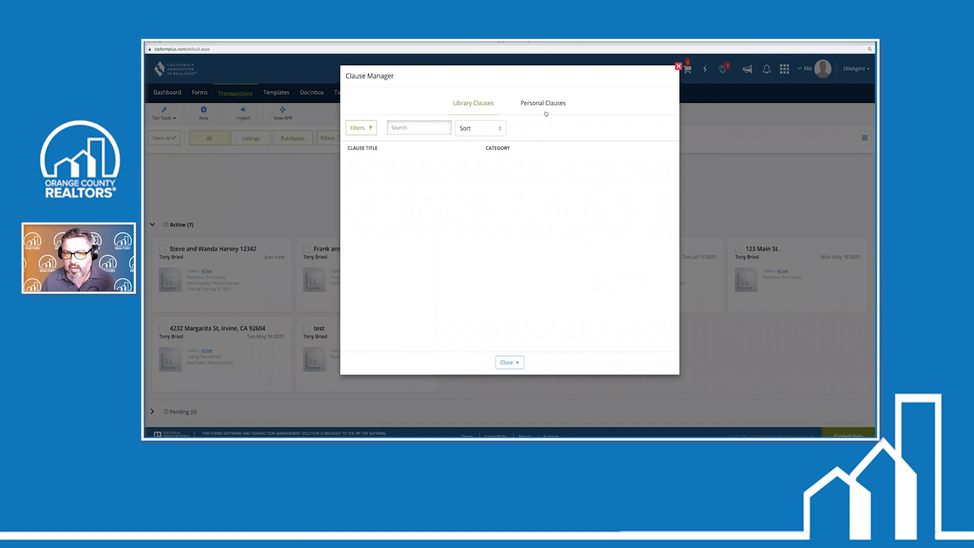
Switch to Personal Clauses and start a New Clause
left_click(546, 105)
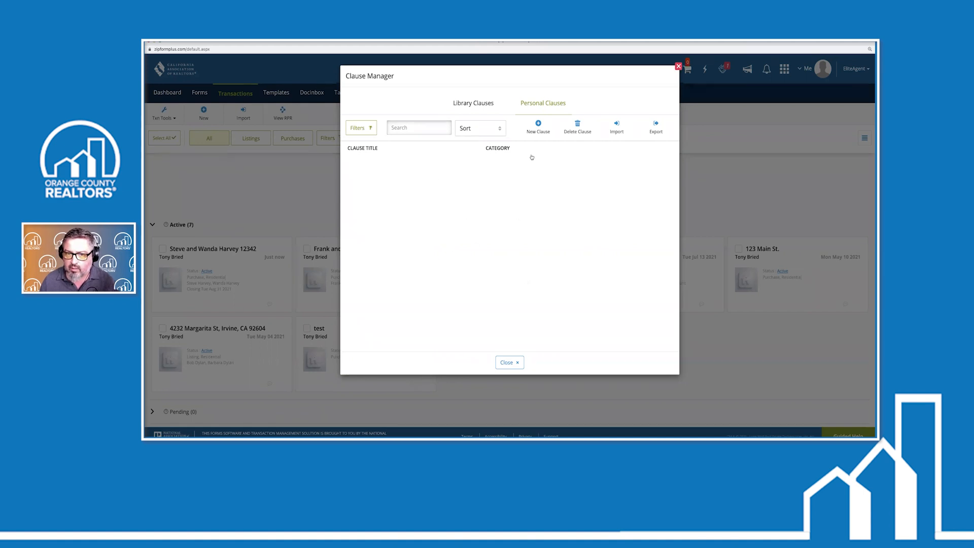
left_click(539, 128)
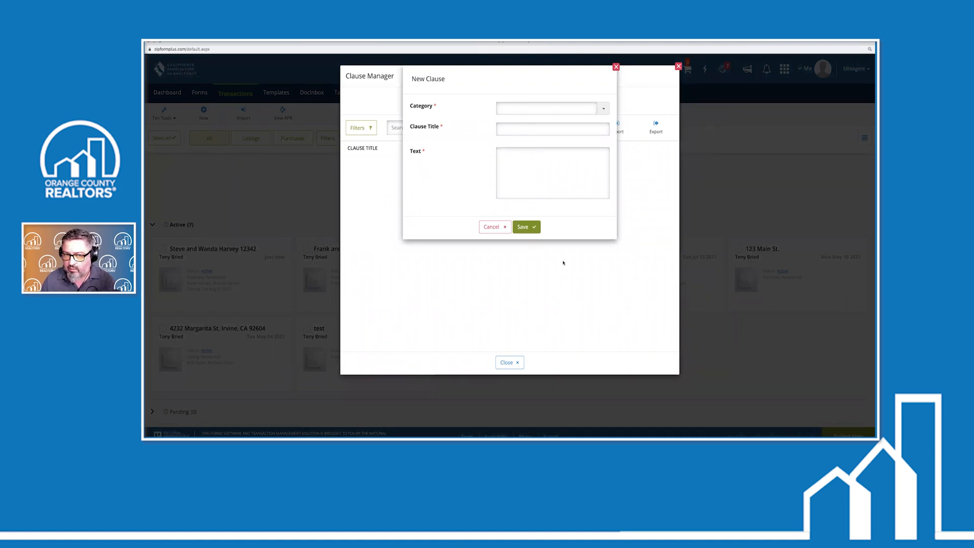
Enter category Seller, title 'Choice of services', text 'seller's choice of escrow services', and save
left_click(604, 108)
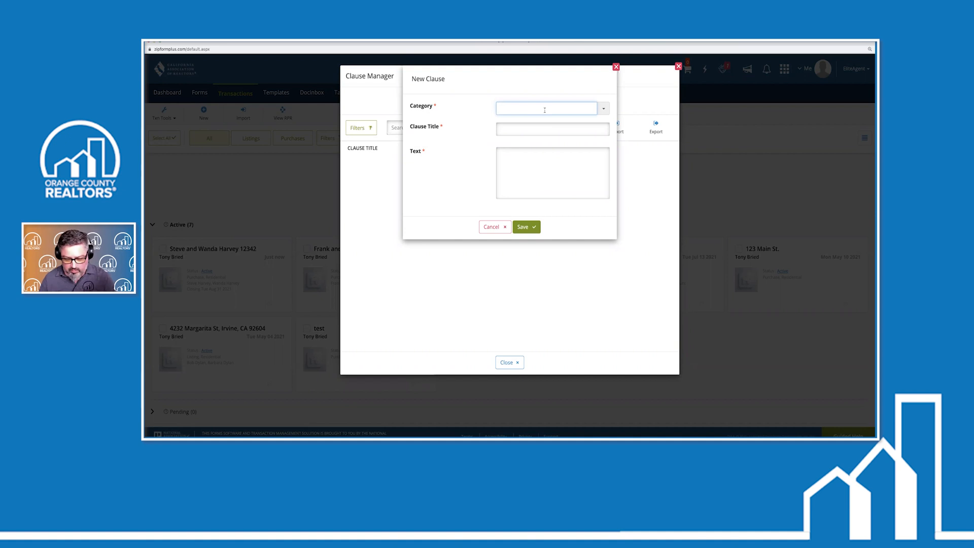
type("Seller")
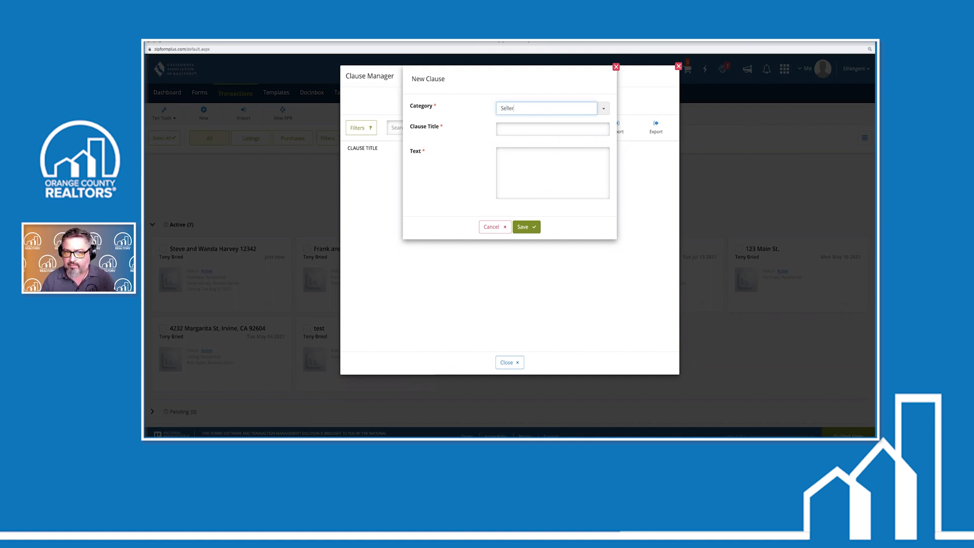
left_click(537, 130)
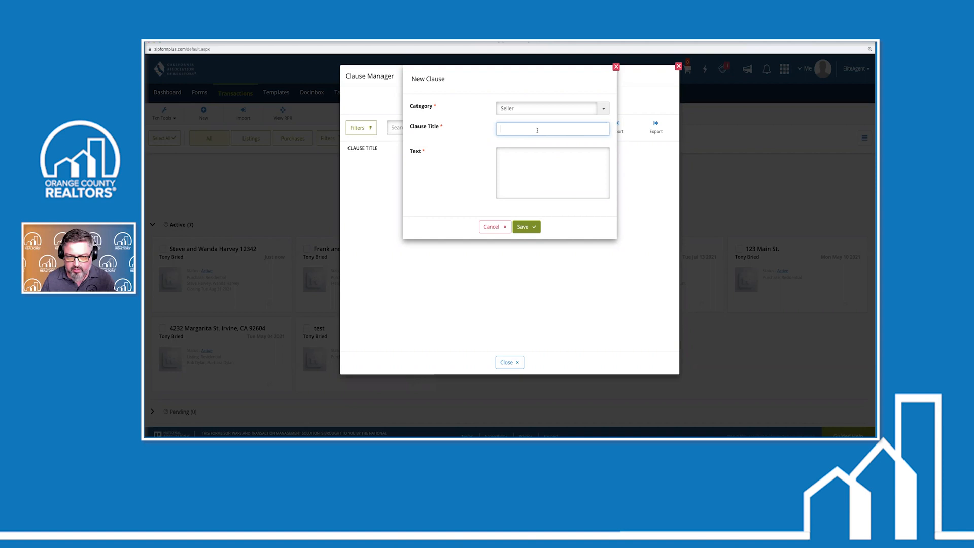
type("Choic")
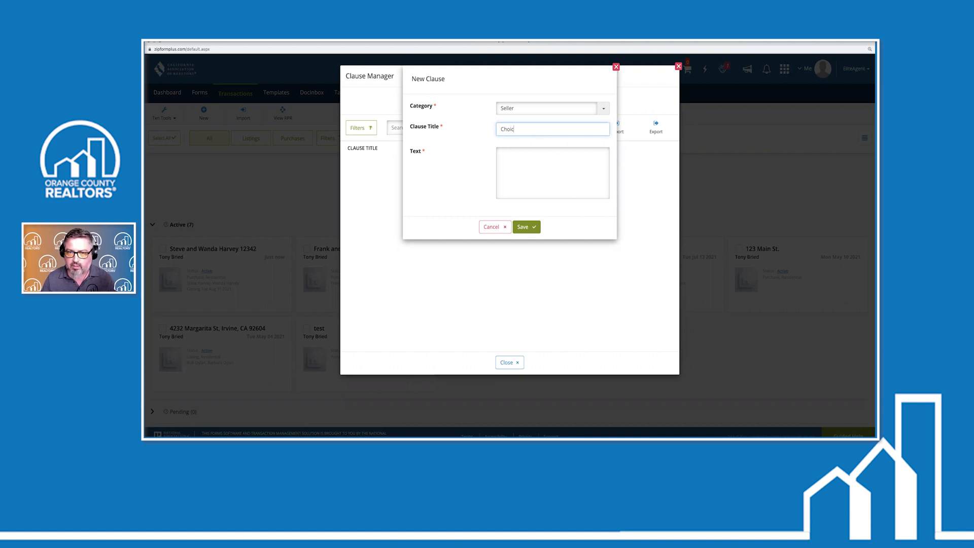
type("e of services")
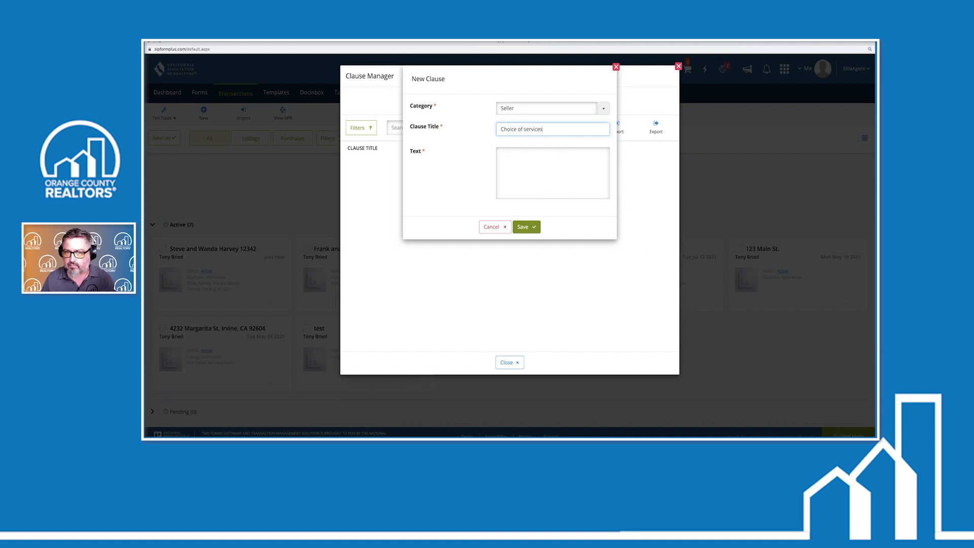
left_click(516, 157)
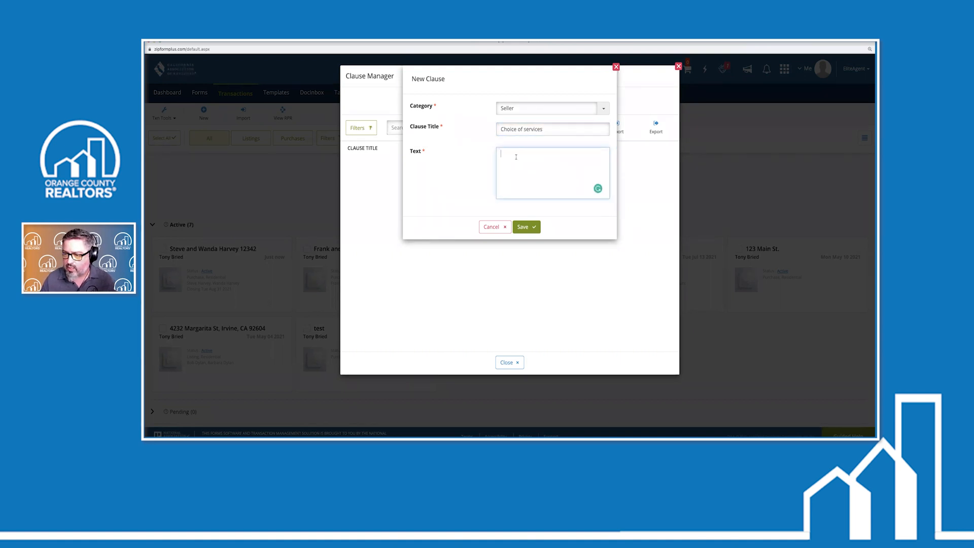
type("S")
key("BackSpace")
type("seller's choice of ser")
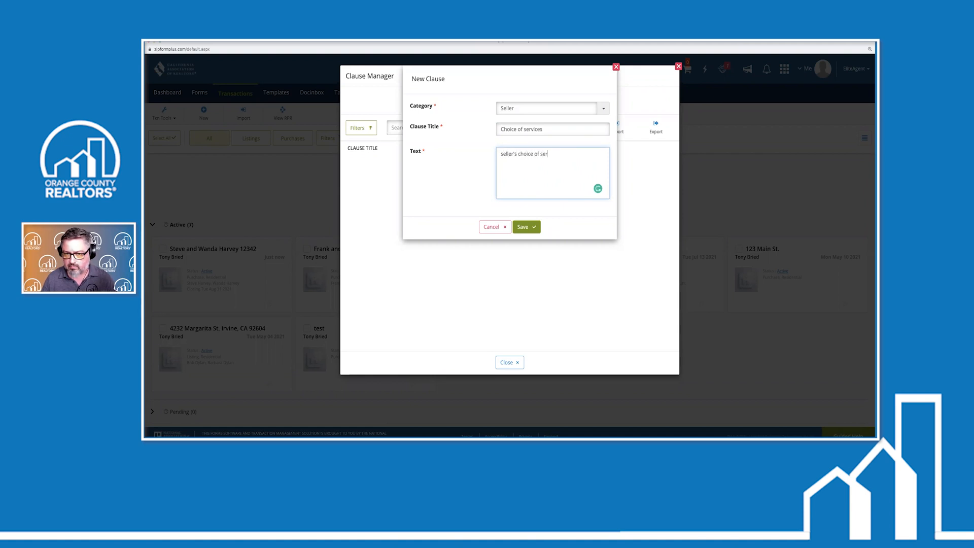
key("BackSpace")
key("BackSpace")
key("BackSpace")
type("escrow services.")
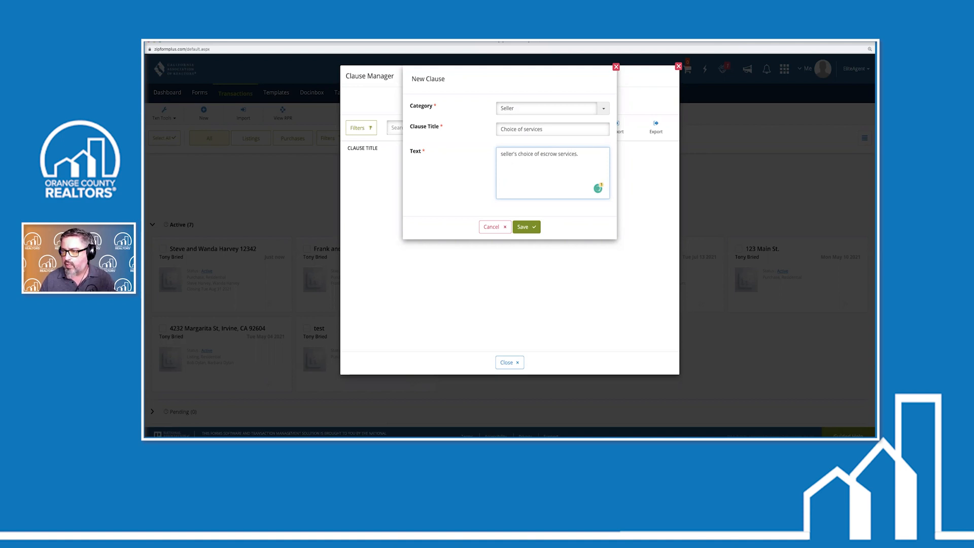
left_click(524, 230)
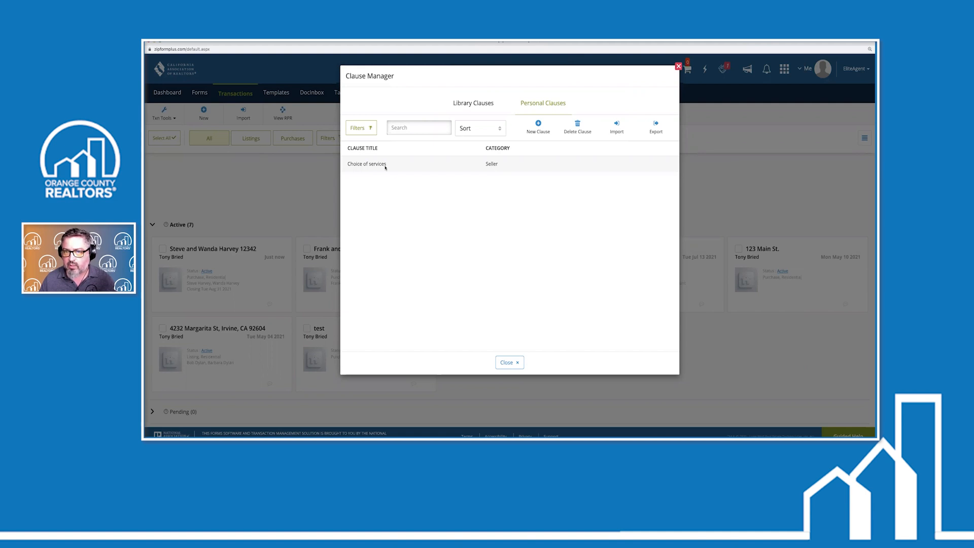
Save a new buyer clause titled 'choice services' with text 'buyer's choice of escrow services.'
left_click(539, 126)
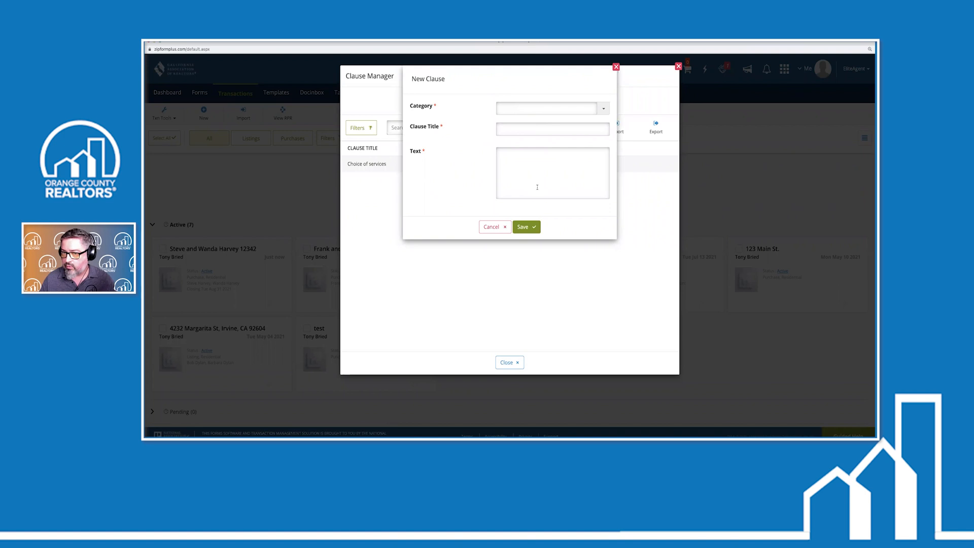
left_click(535, 108)
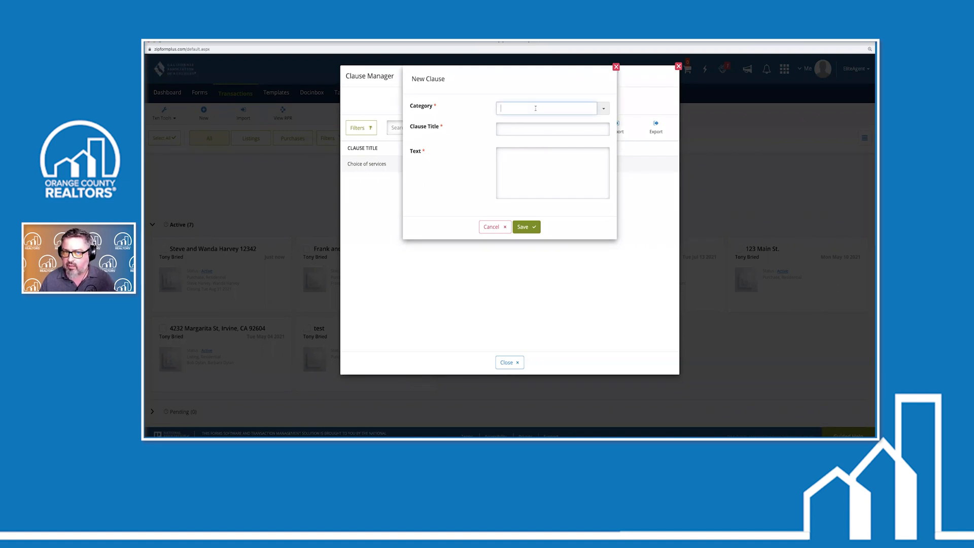
type("buyer")
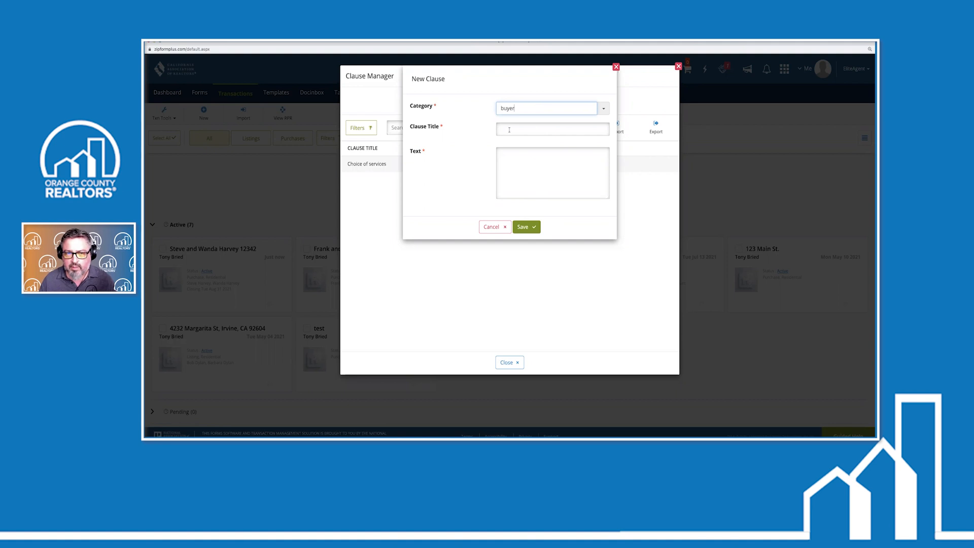
left_click(509, 130)
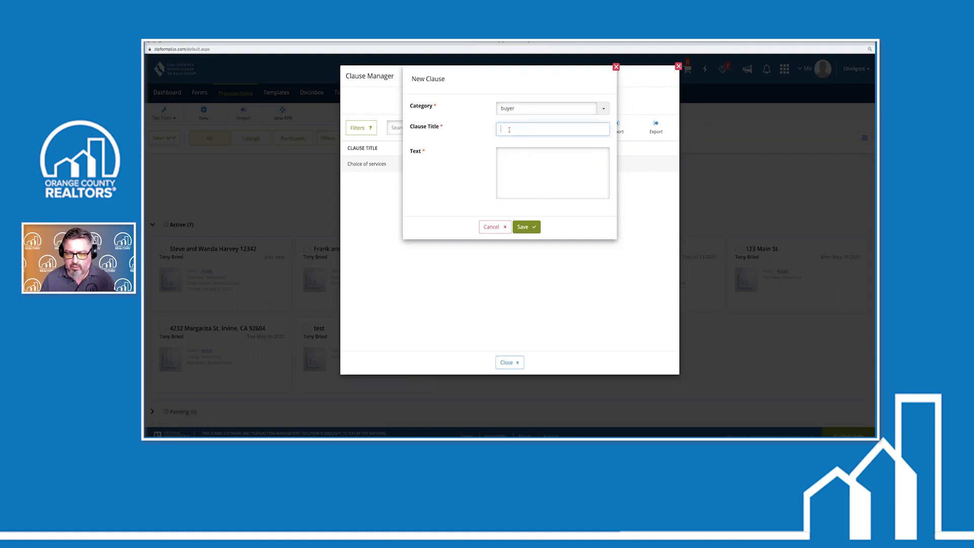
type("choice services")
left_click(502, 154)
type("buyer's choic")
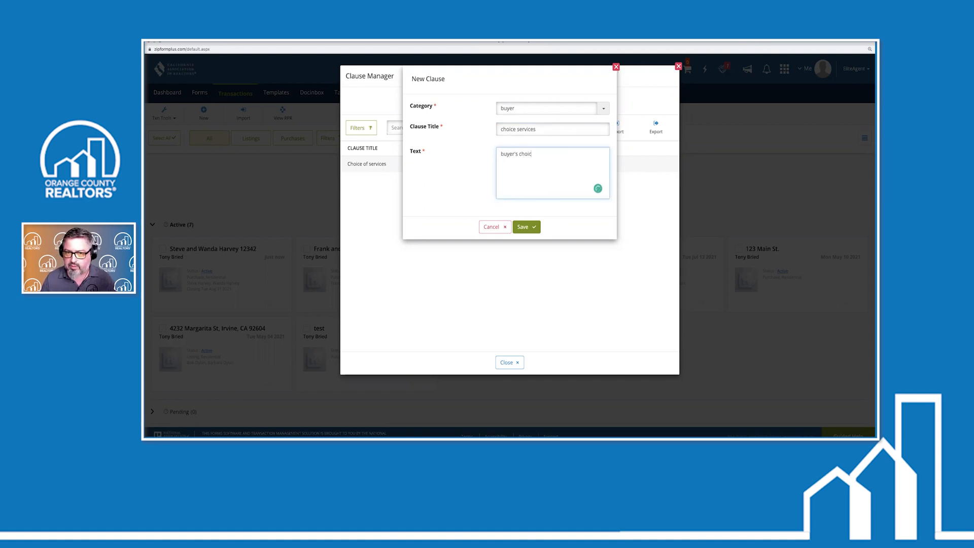
type("e of escrow services.")
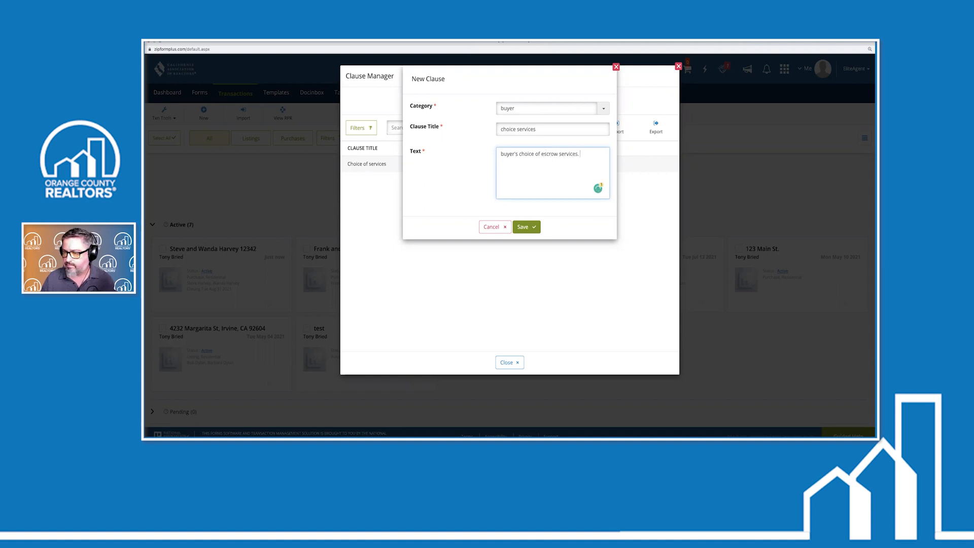
left_click(525, 226)
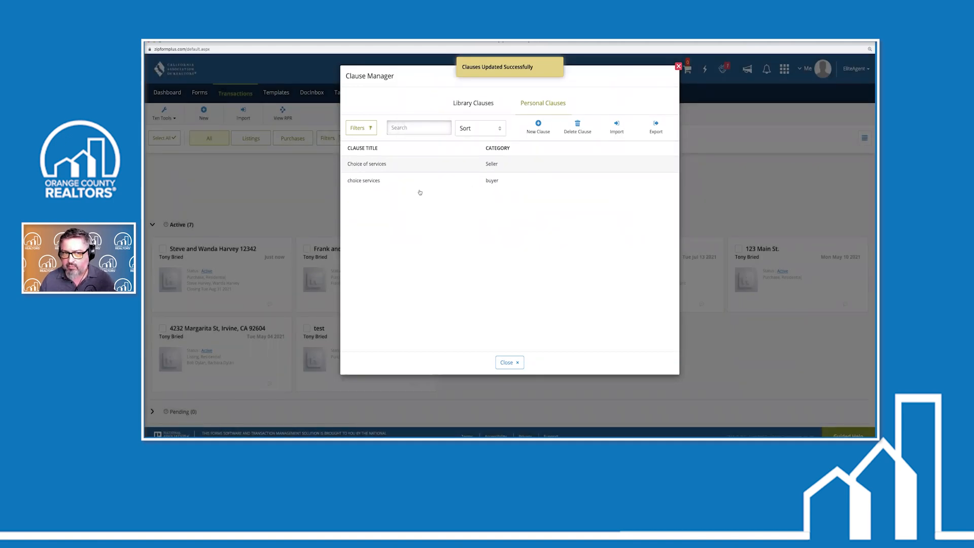
Start another new clause with category buyer and title 'counter language'
left_click(535, 127)
left_click(523, 112)
left_click(603, 109)
left_click(521, 140)
left_click(513, 128)
type("counter language")
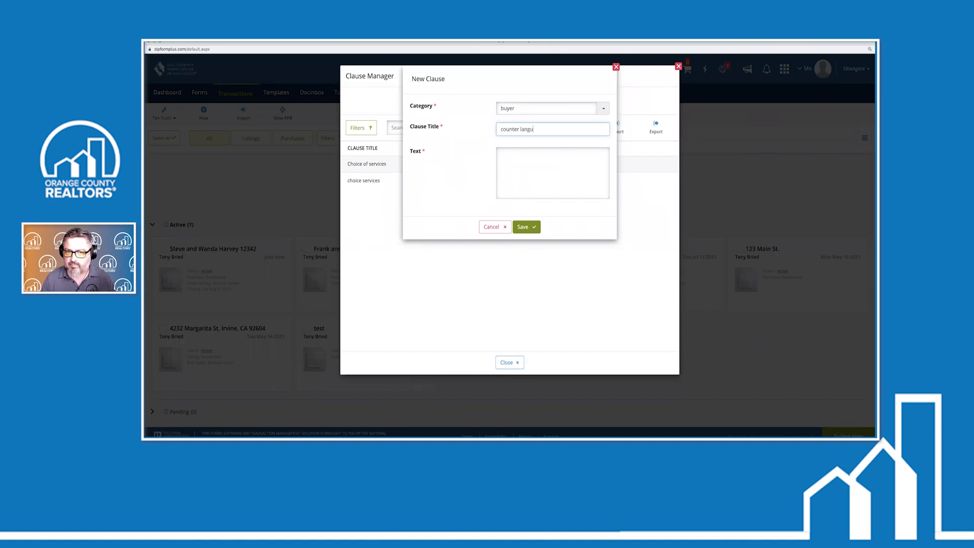
left_click(517, 156)
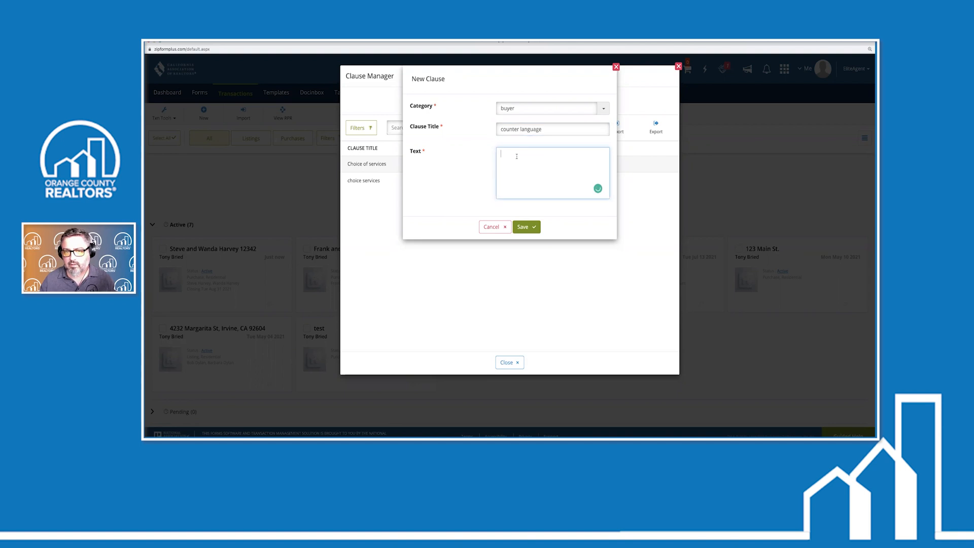
type("buyer")
key("BackSpace")
key("BackSpace")
key("BackSpace")
key("BackSpace")
key("BackSpace")
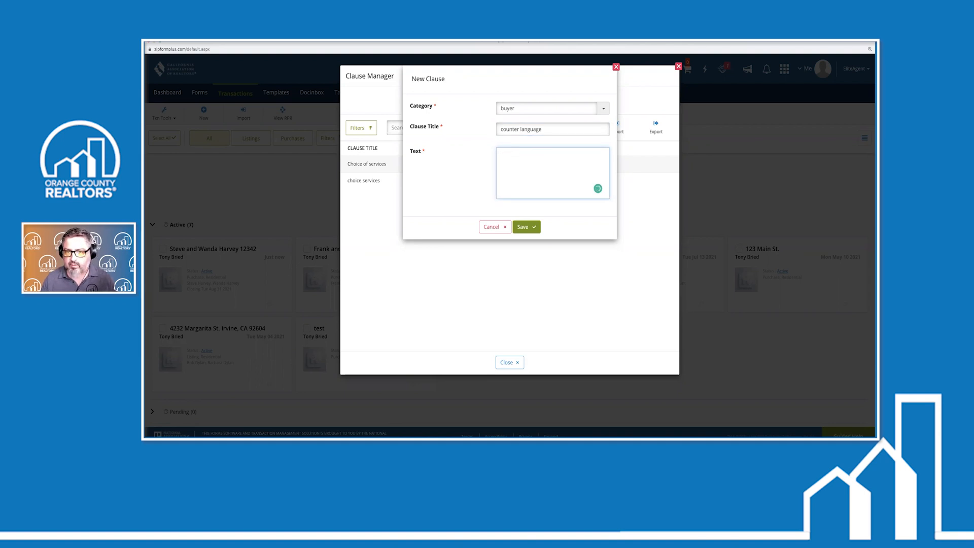
Switch the category to Seller, enter the highest-and-best counter-offer wording, and save
left_click(560, 109)
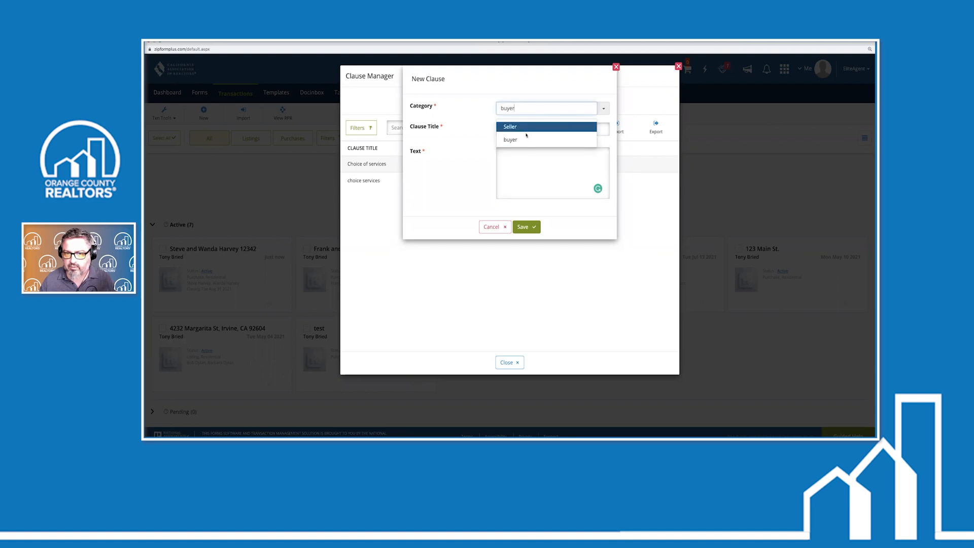
left_click(526, 130)
left_click(511, 155)
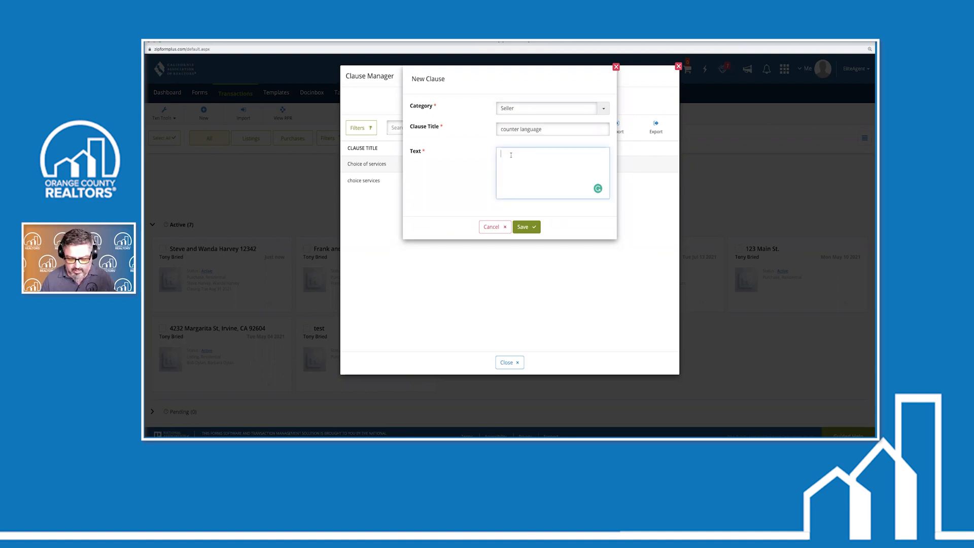
type("seller count")
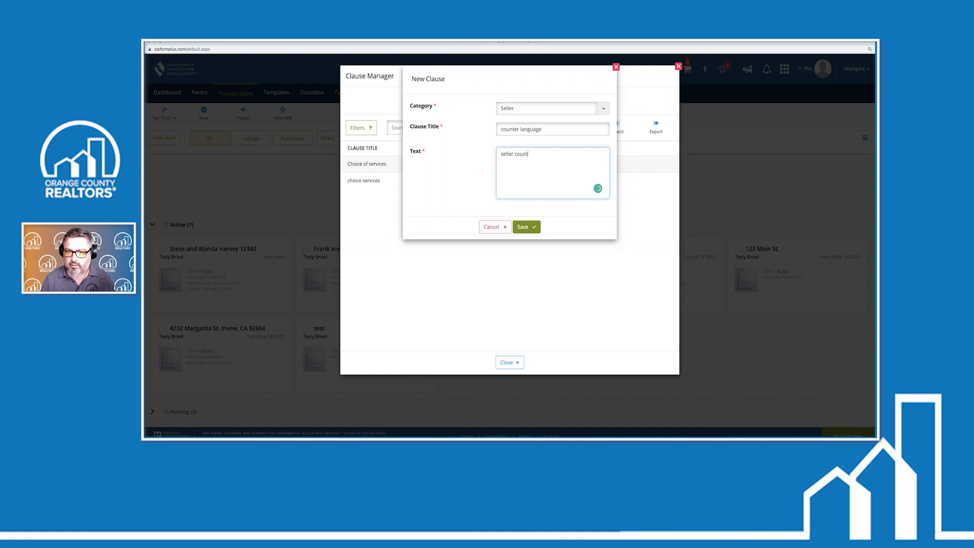
type("ers with highest and best o")
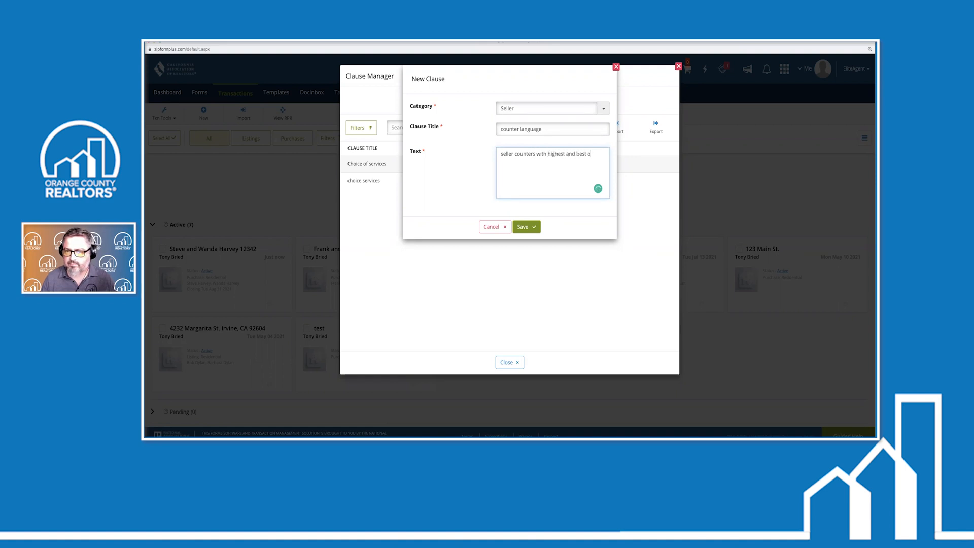
type("ffer. buyer t")
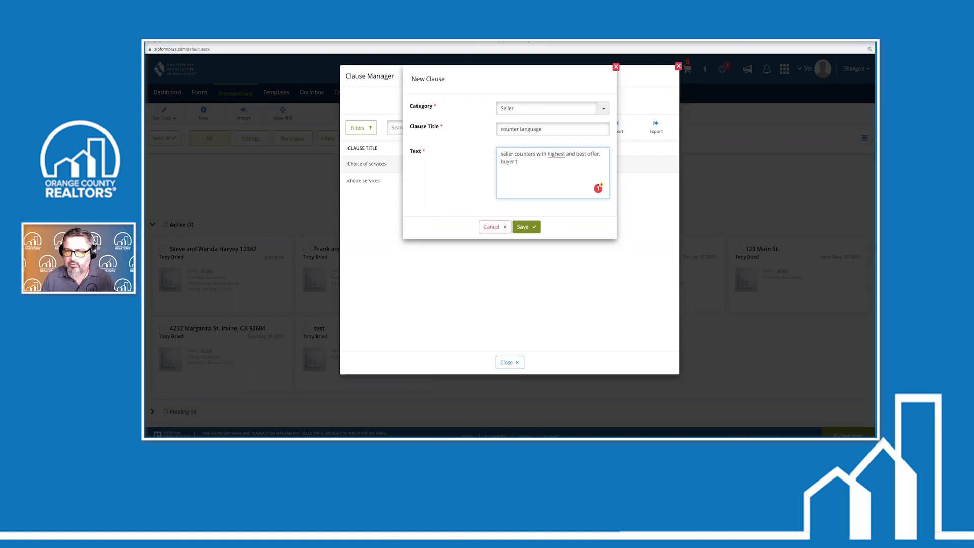
type("o cook for seller")
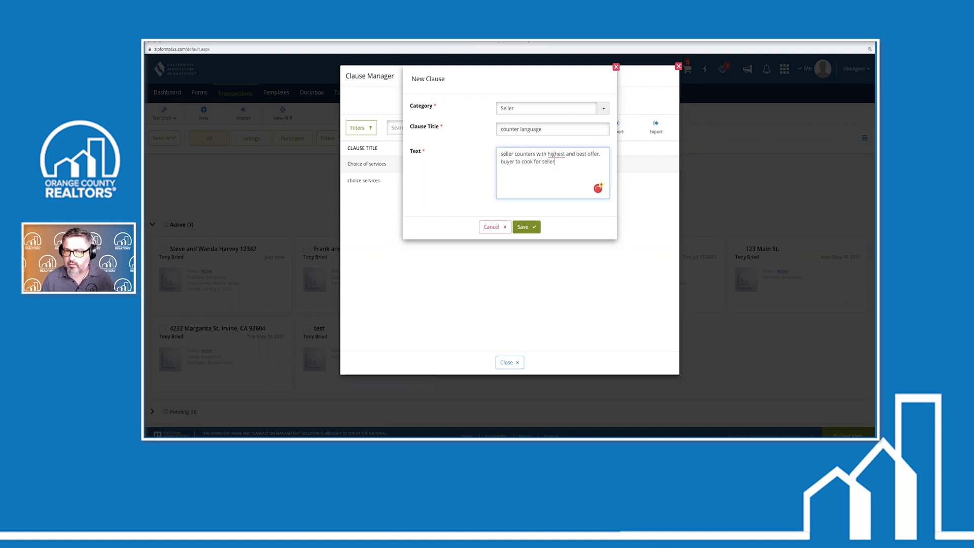
type(" every 3r")
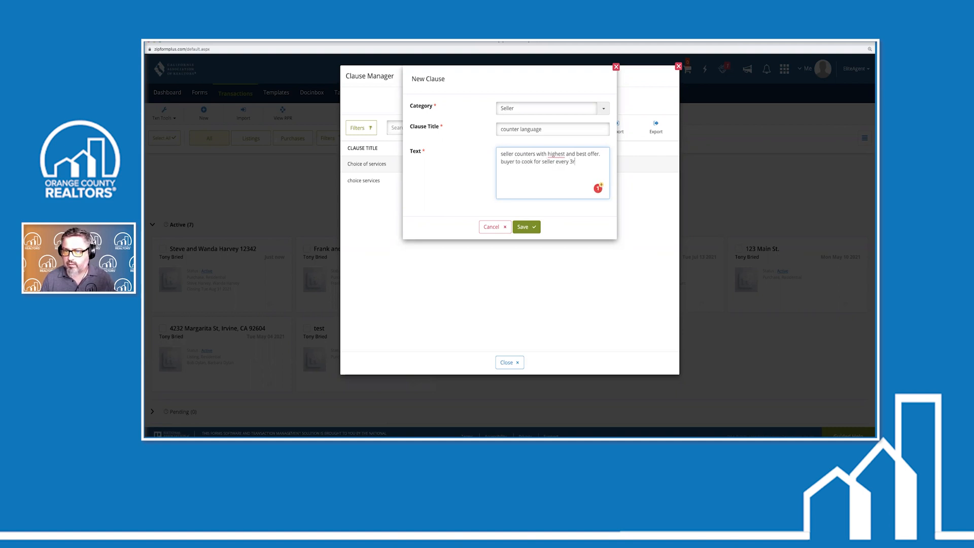
type("d sunday of")
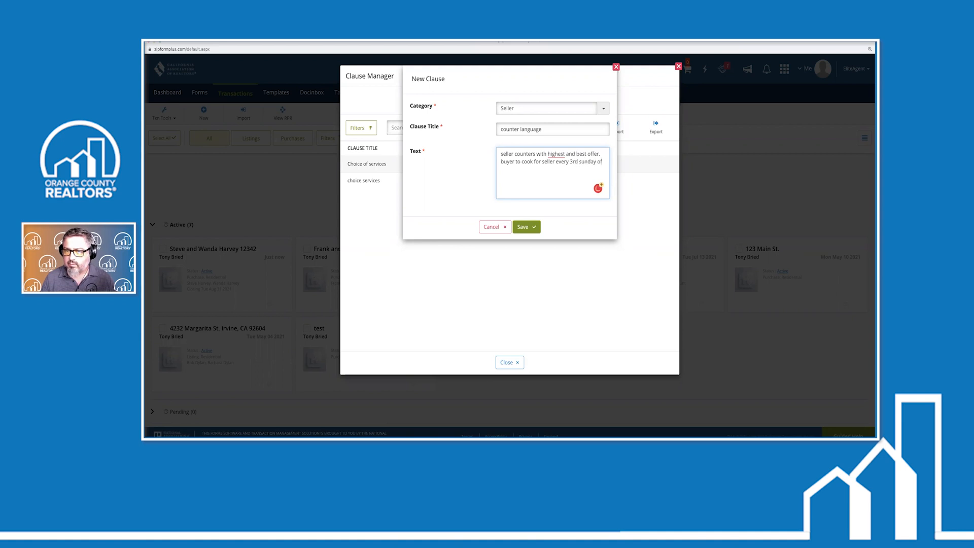
type(" the motnth for 1 yr after close of escrow.")
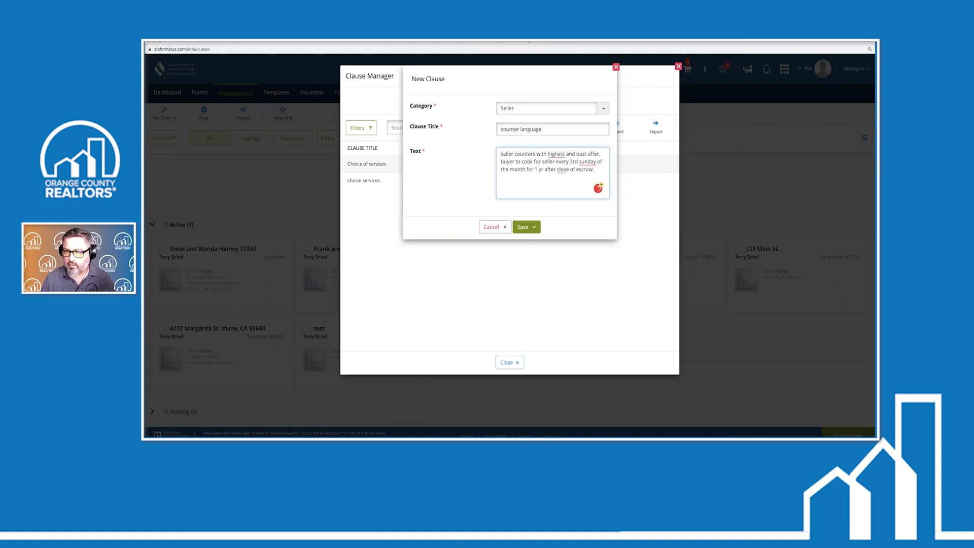
type(" buyers to ")
type("give 1")
type("st born")
type(" to sellers at c")
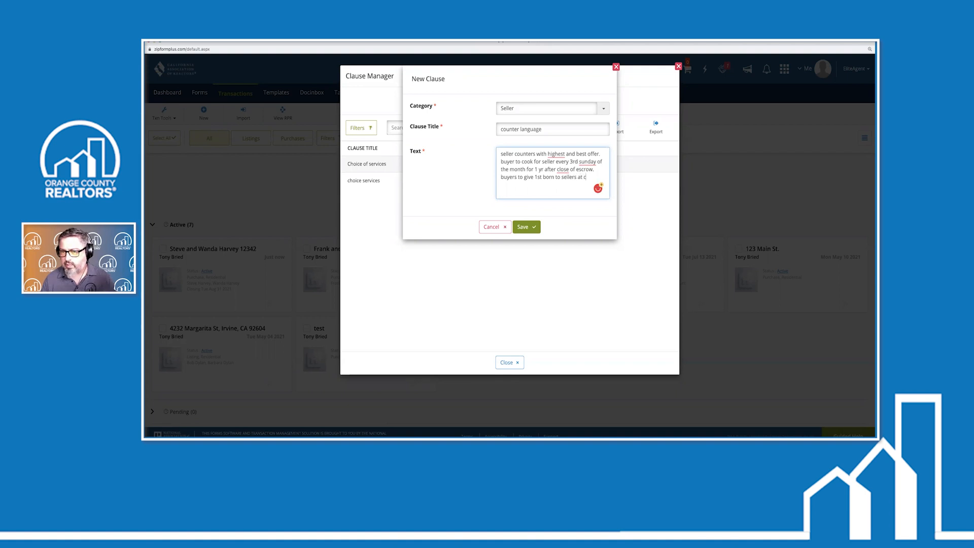
type("oe +3 and 2nd born at coe")
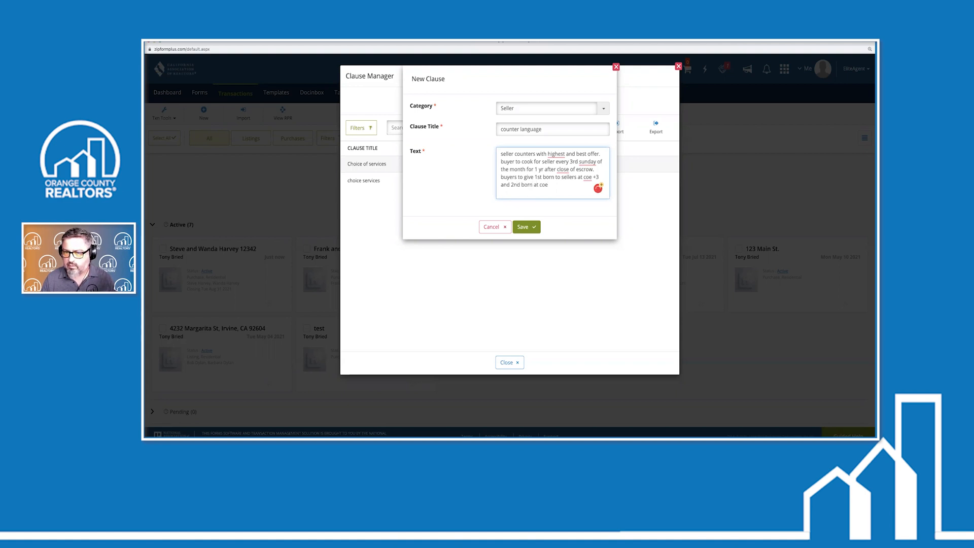
type("months after coe")
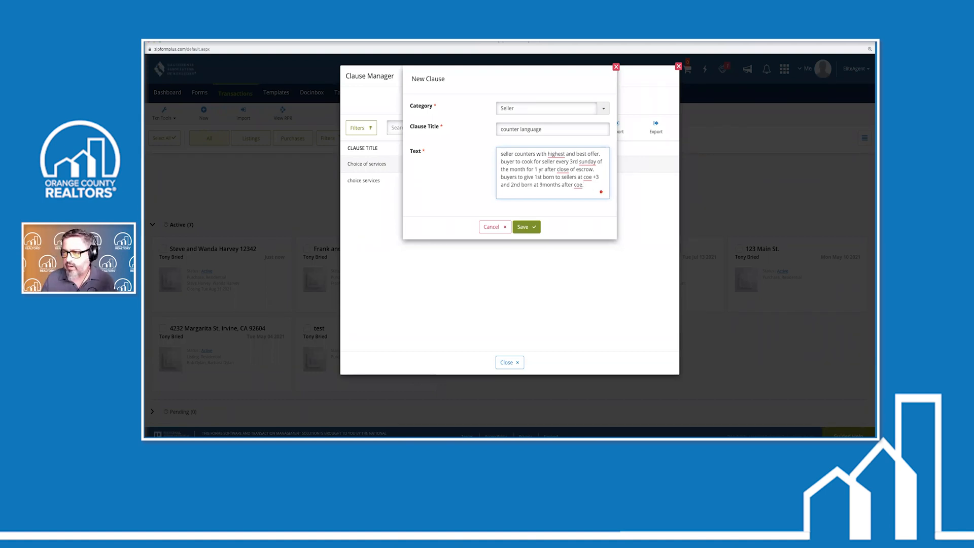
left_click(525, 226)
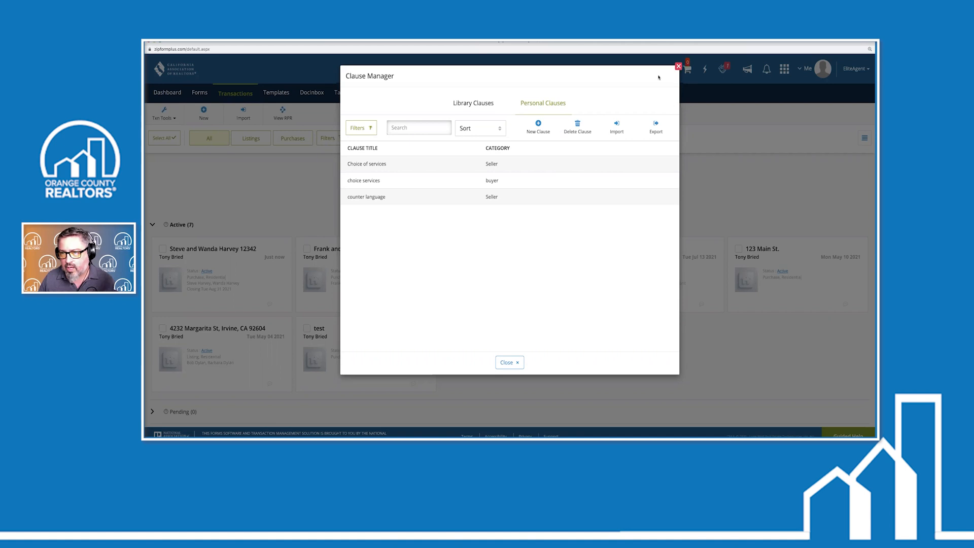
Close the Clause Manager to get back to the active transactions list
left_click(678, 66)
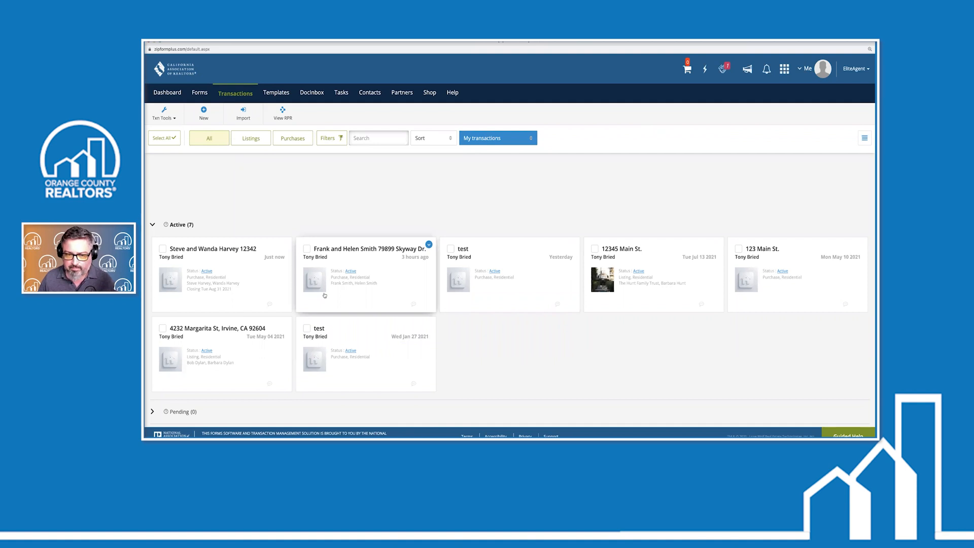
Open the second purchase transaction's Residential Purchase Agreement, zoomed in on paragraph 3 financing
left_click(401, 281)
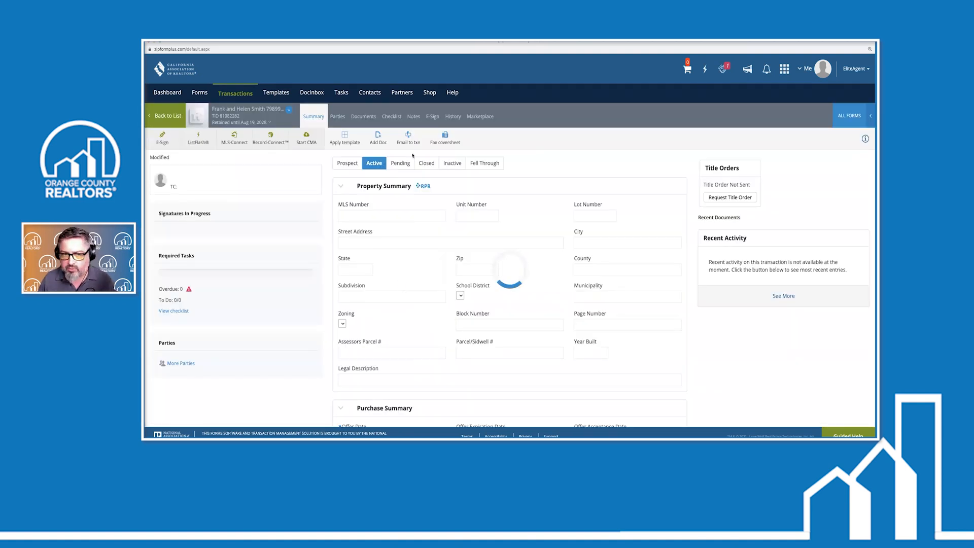
left_click(363, 118)
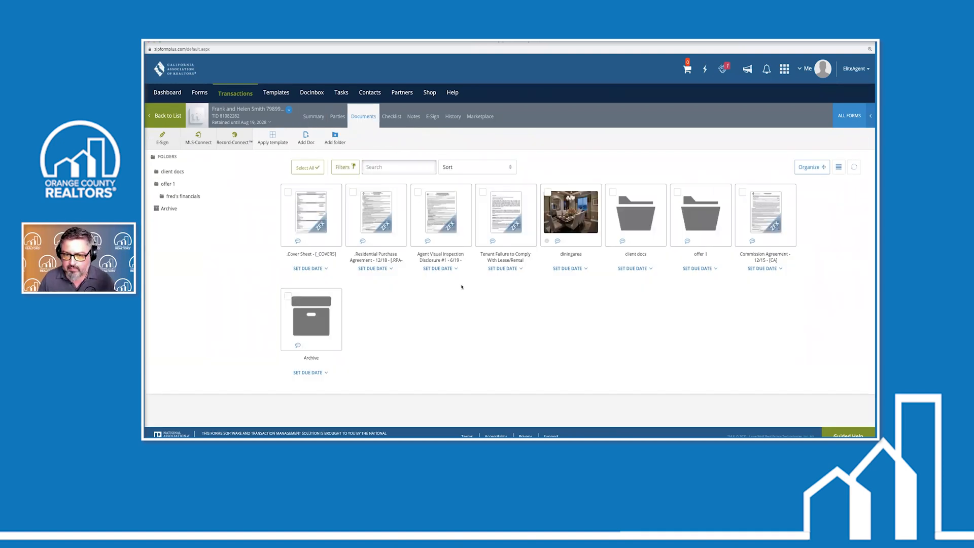
left_click(380, 223)
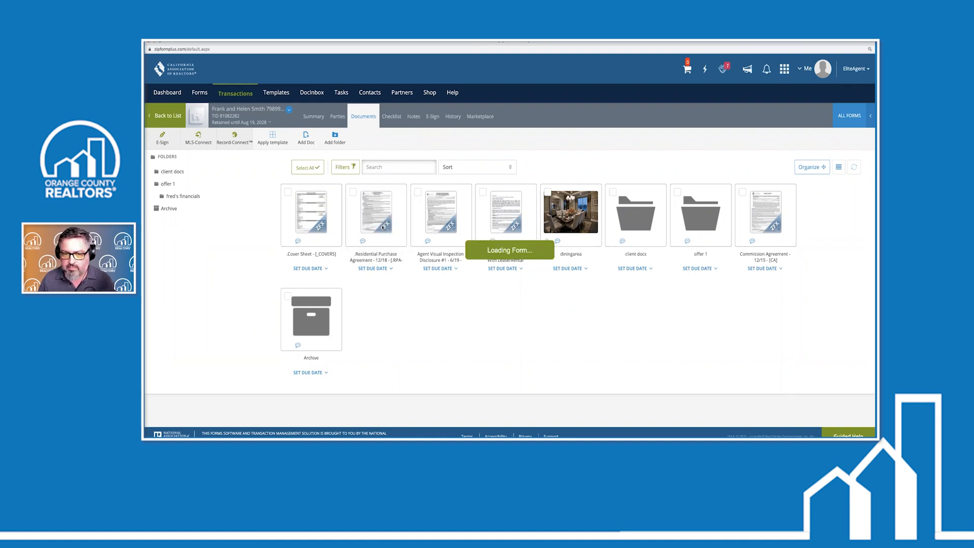
scroll(449, 277, "down", 5)
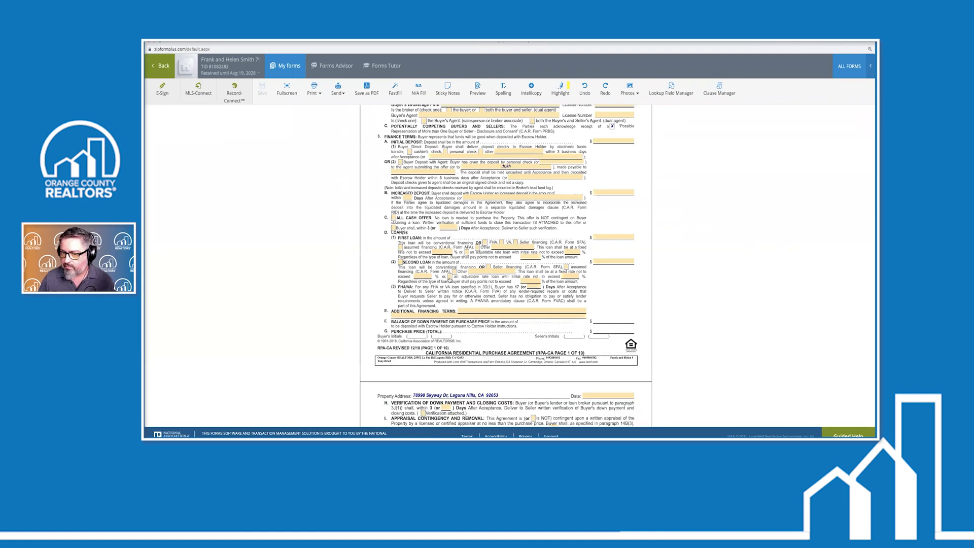
scroll(449, 278, "down", 3)
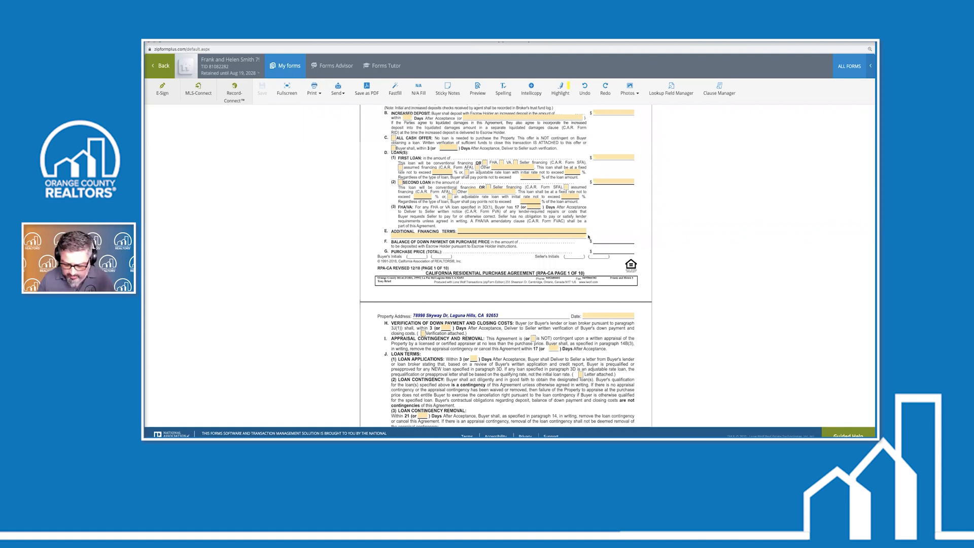
key("super+plus")
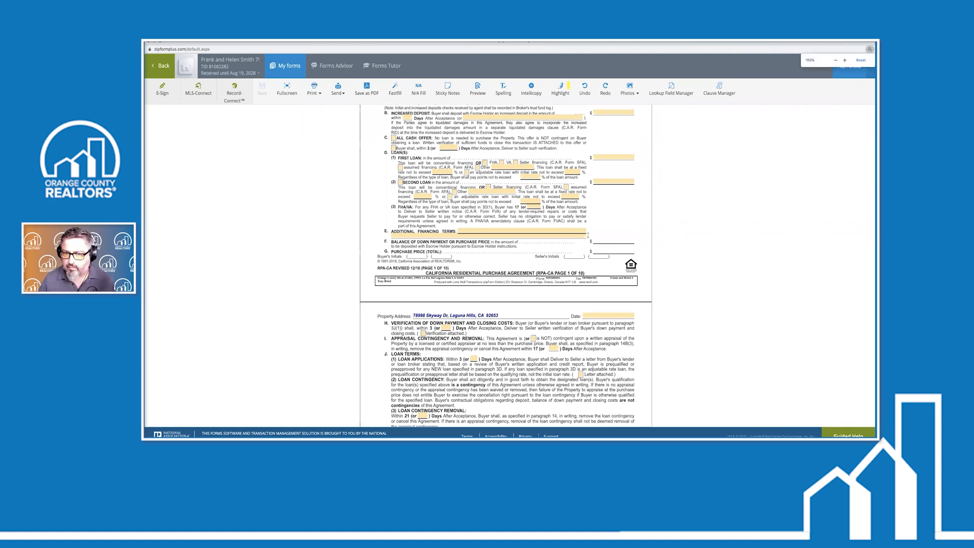
key("super+plus")
key("super+plus")
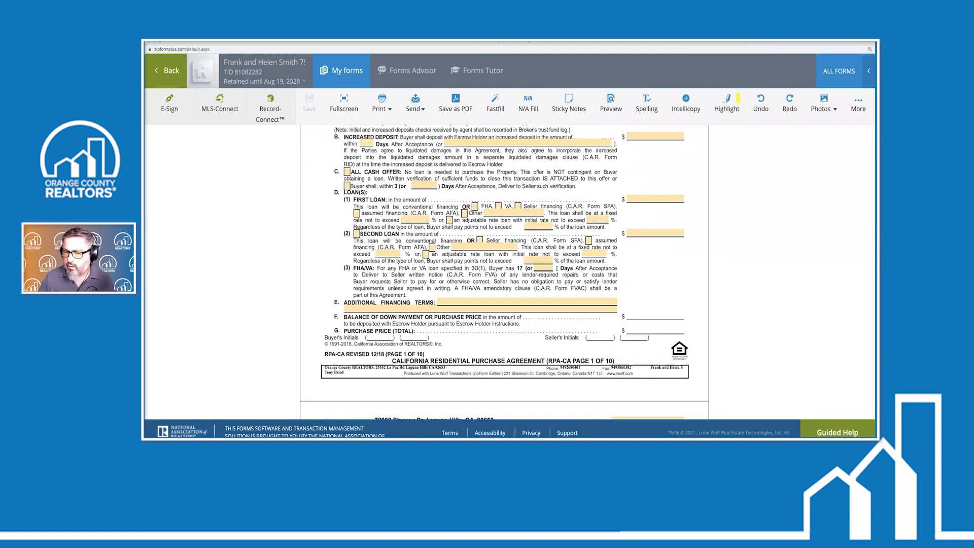
scroll(561, 275, "down", 2)
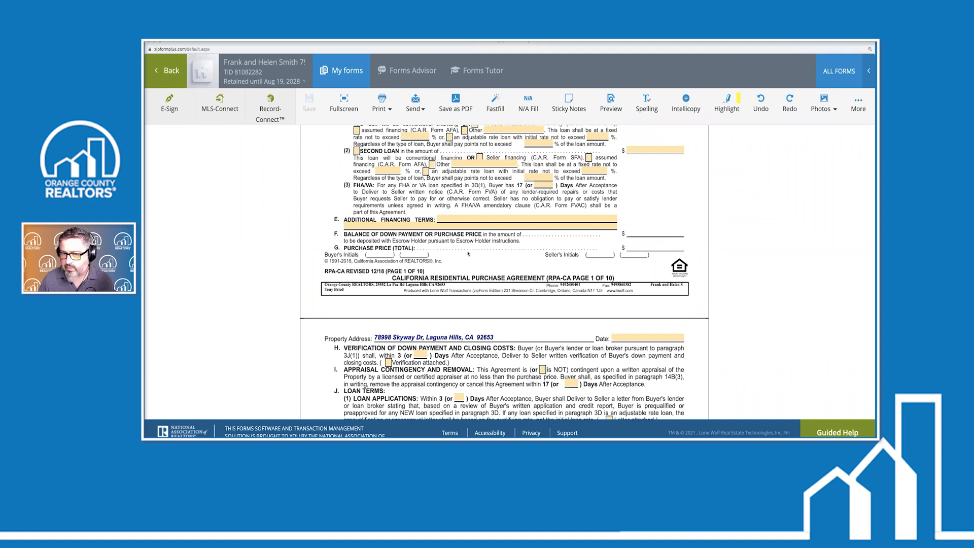
left_click(445, 217)
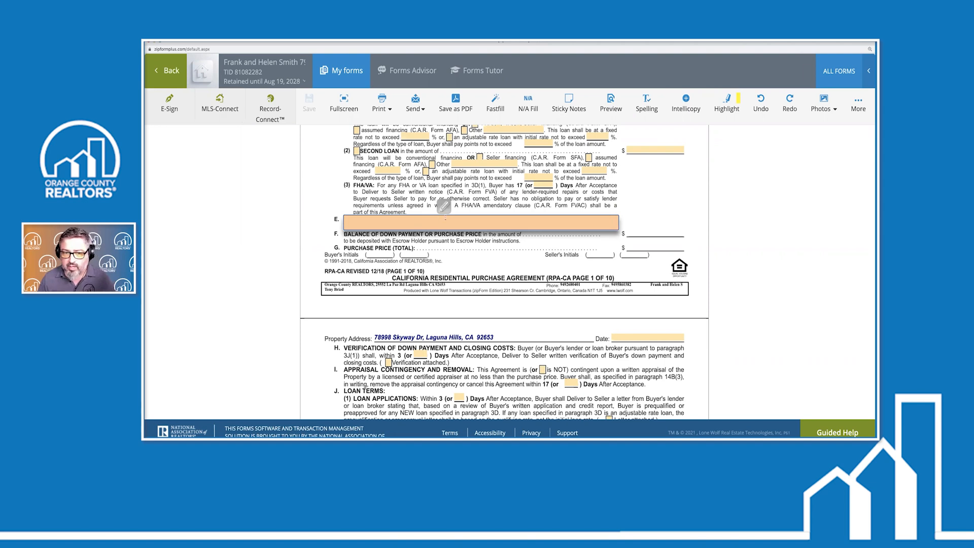
type("dsjasd';jfka';ksdjfg;kjm")
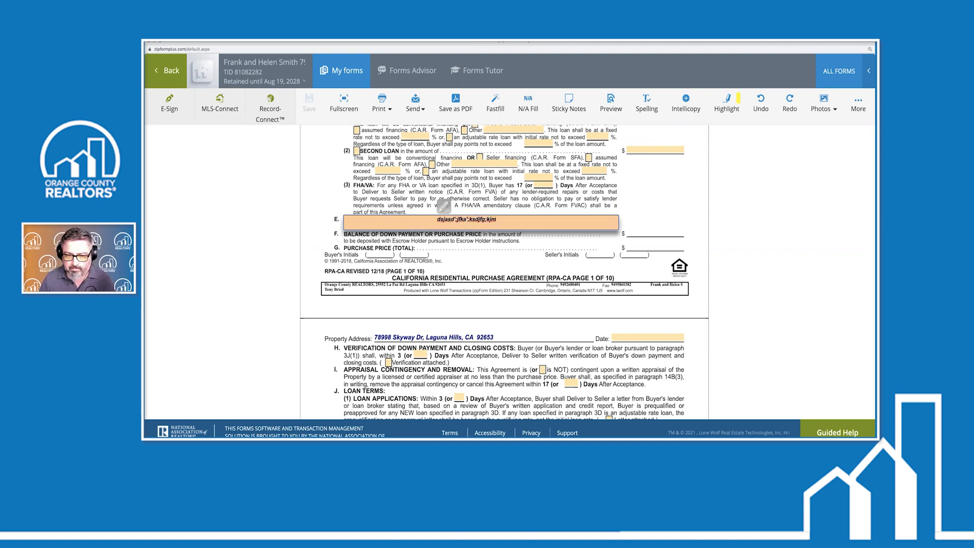
key("BackSpace")
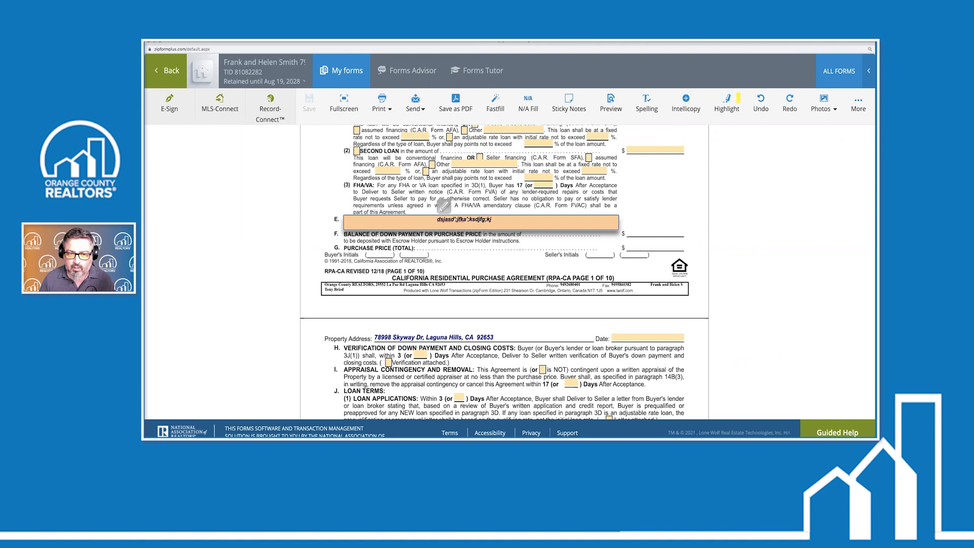
key("BackSpace")
key("BackSpace")
key("BackSpace")
key("BackSpace")
key("BackSpace")
key("BackSpace")
key("BackSpace")
key("BackSpace")
key("BackSpace")
key("BackSpace")
key("BackSpace")
key("BackSpace")
key("BackSpace")
key("BackSpace")
key("BackSpace")
key("BackSpace")
key("BackSpace")
key("BackSpace")
key("BackSpace")
key("BackSpace")
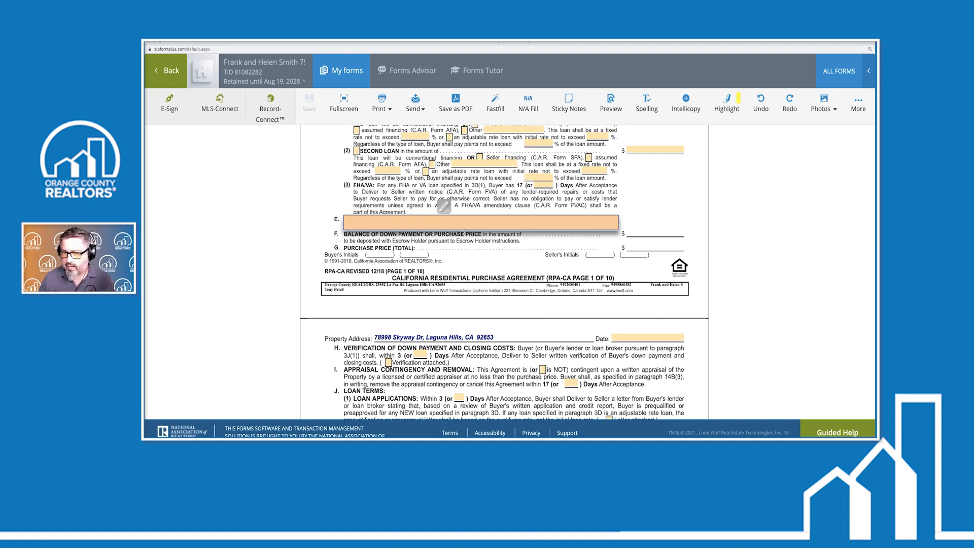
left_click(443, 206)
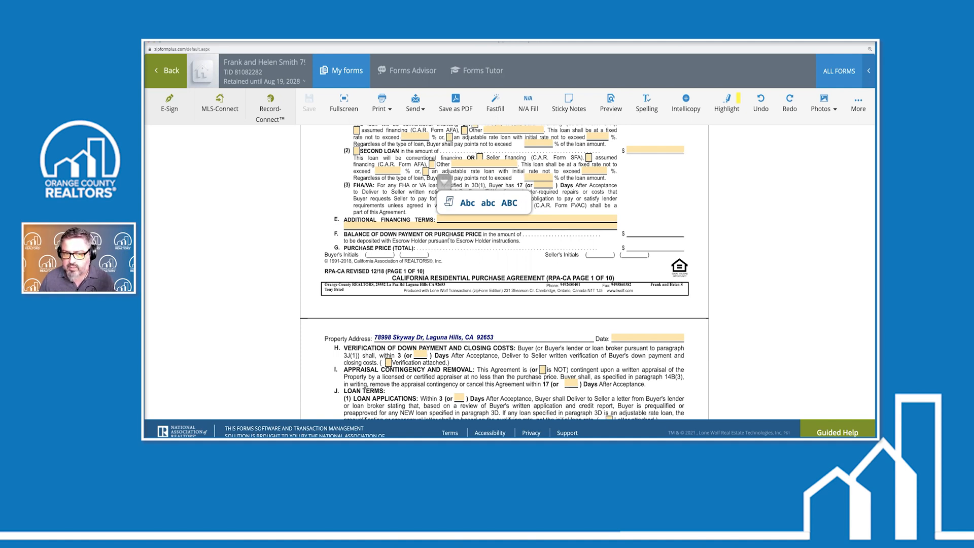
Insert the saved buyer clause 'choice services' into paragraph 3E Additional Financing Terms
left_click(448, 202)
left_click(442, 213)
left_click(449, 202)
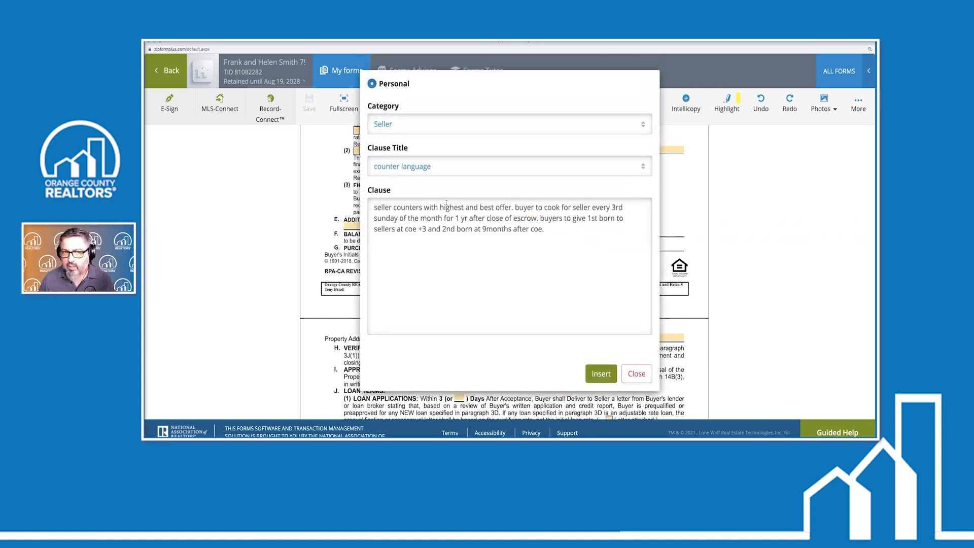
left_click(645, 125)
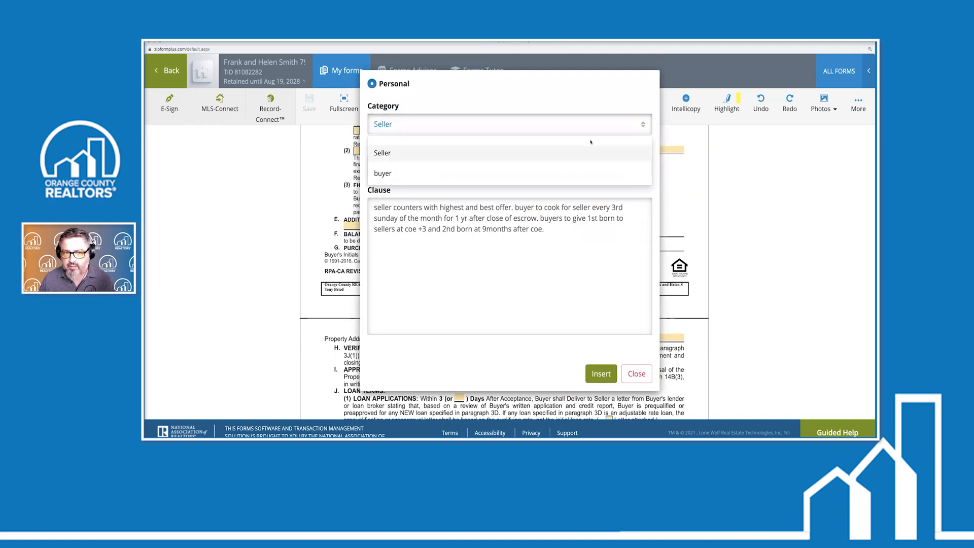
left_click(489, 174)
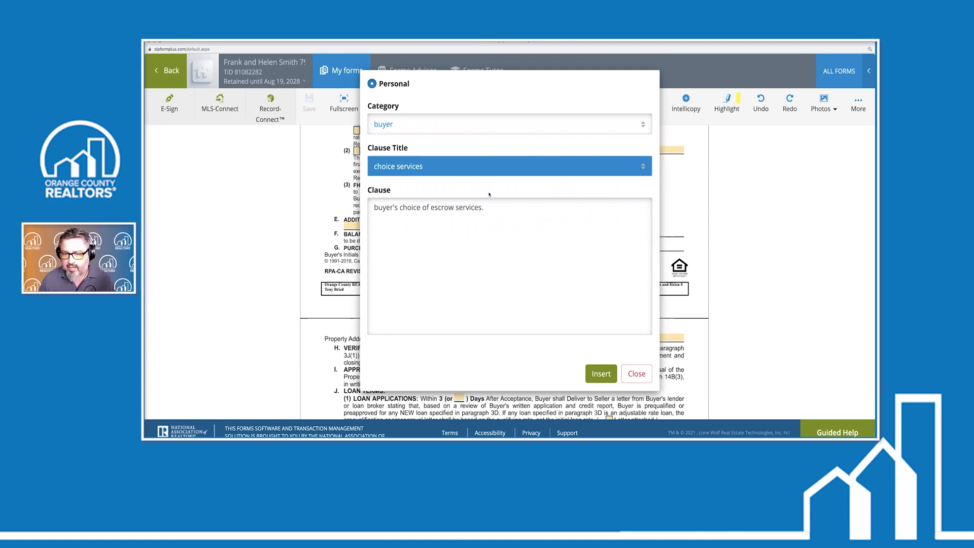
left_click(600, 374)
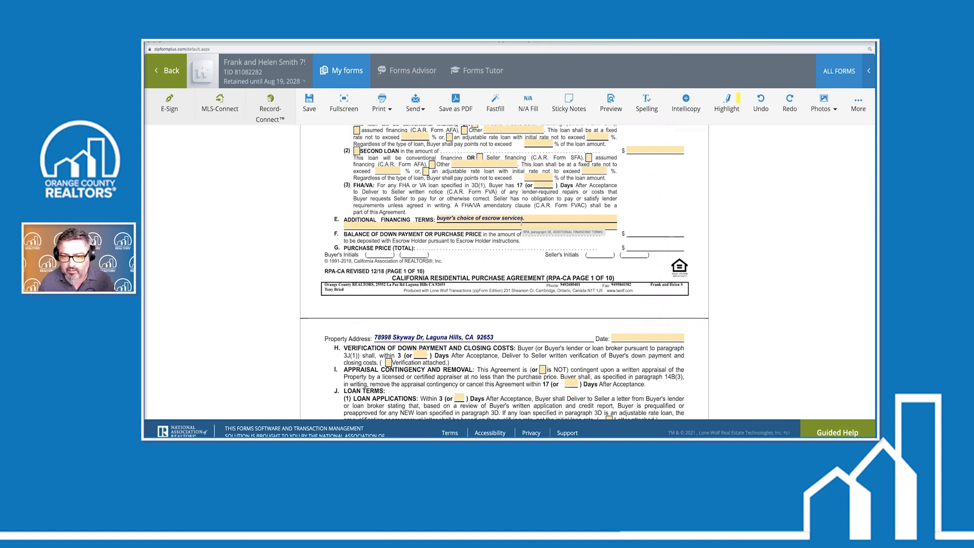
left_click(522, 222)
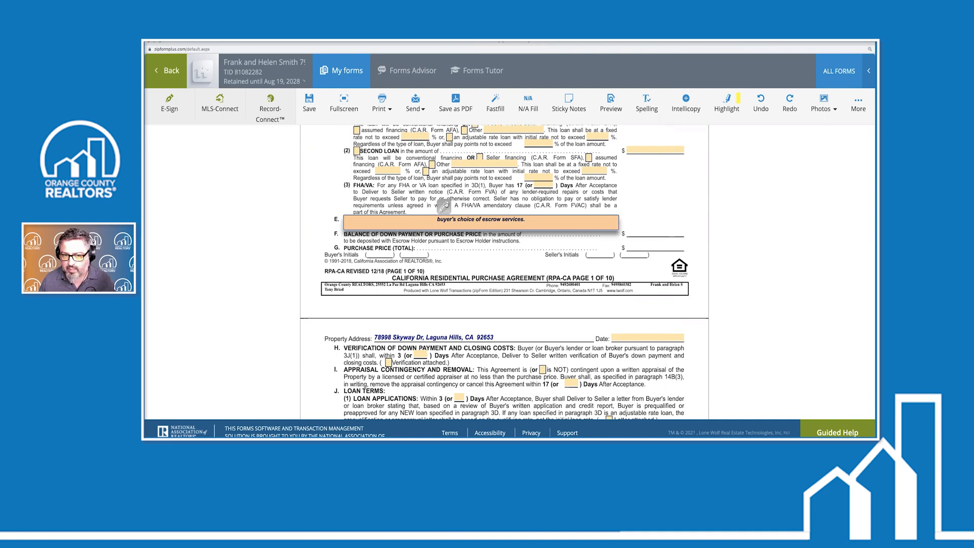
Append the seller's 'choice of escrow services' clause to Additional Financing Terms
left_click(444, 206)
left_click(449, 204)
left_click(644, 124)
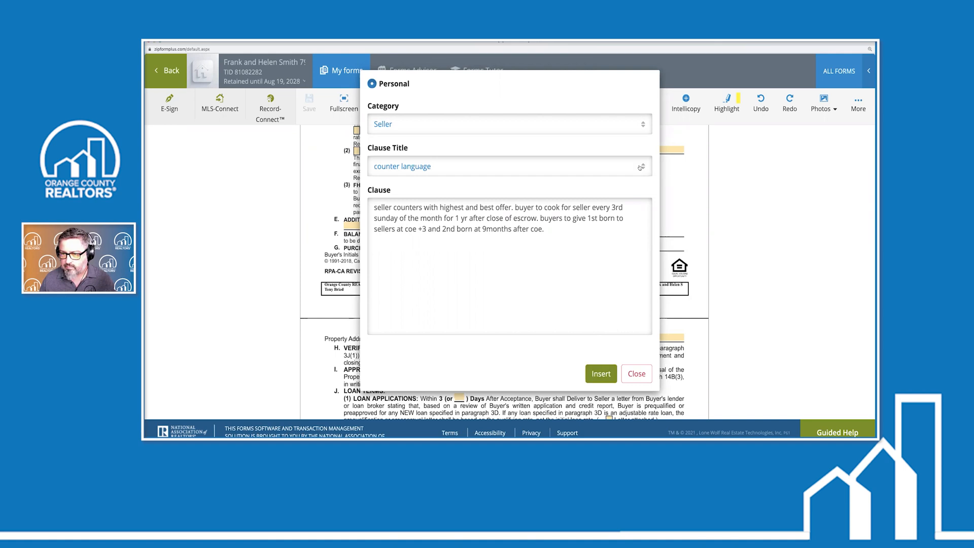
left_click(640, 168)
left_click(436, 215)
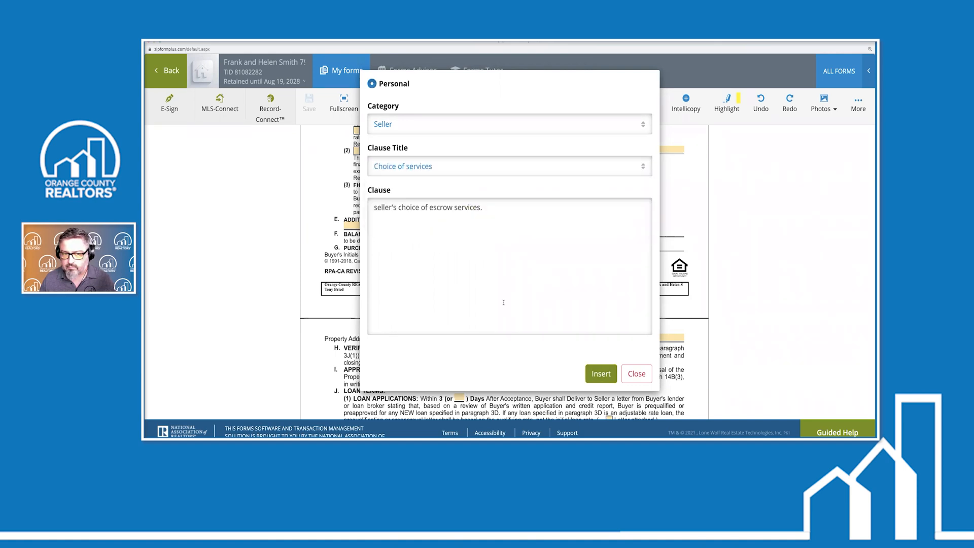
left_click(600, 374)
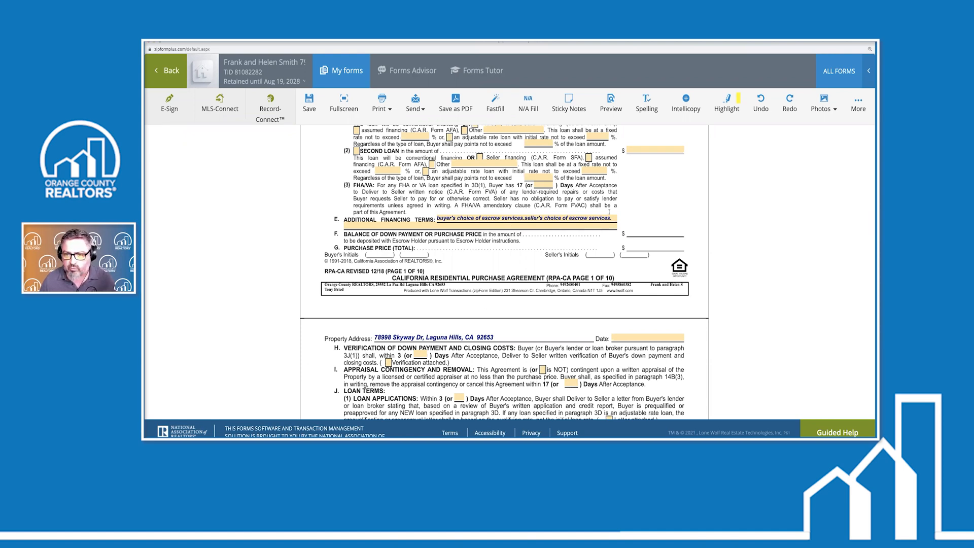
Retype 'of' in the financing terms text and show its Abc/abc/ABC case choices
left_click(443, 218)
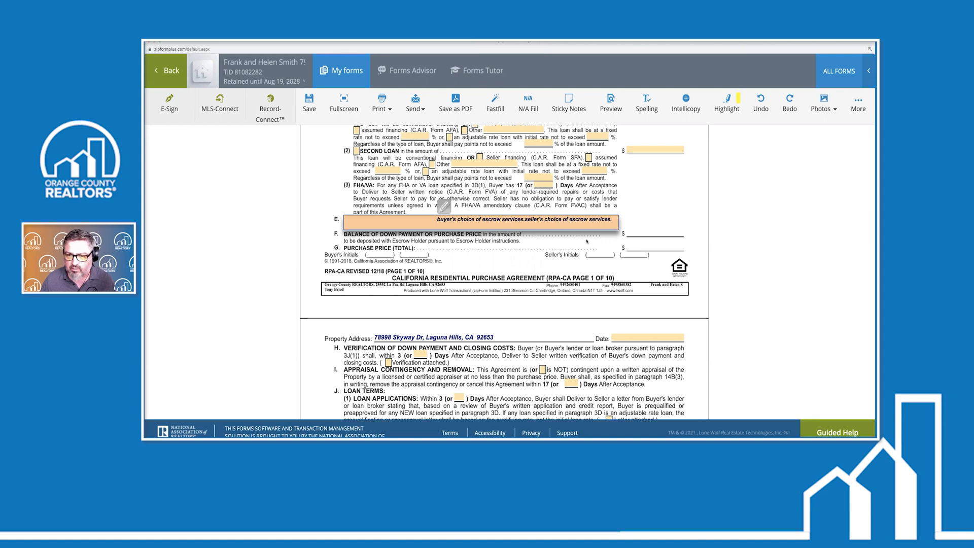
key("BackSpace")
key("BackSpace")
key("BackSpace")
type("of")
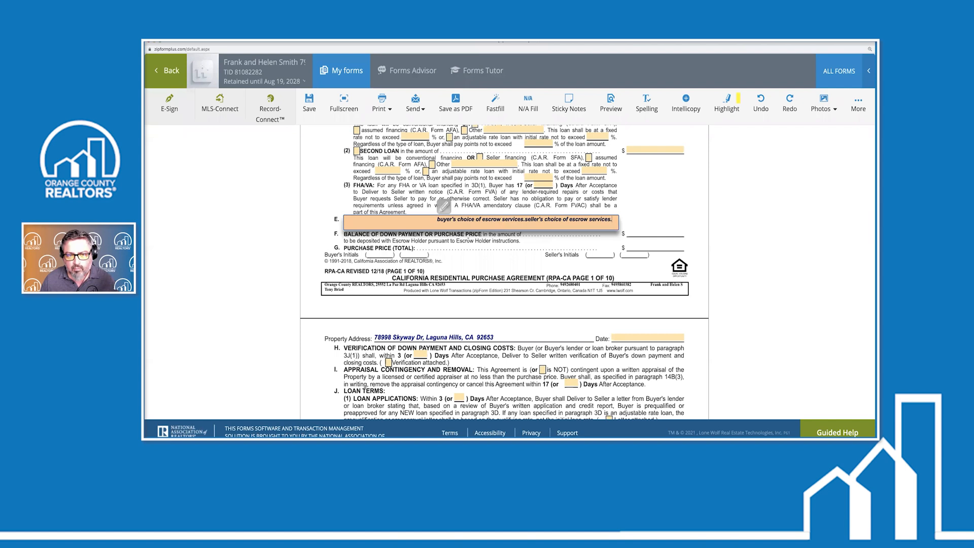
left_click(444, 206)
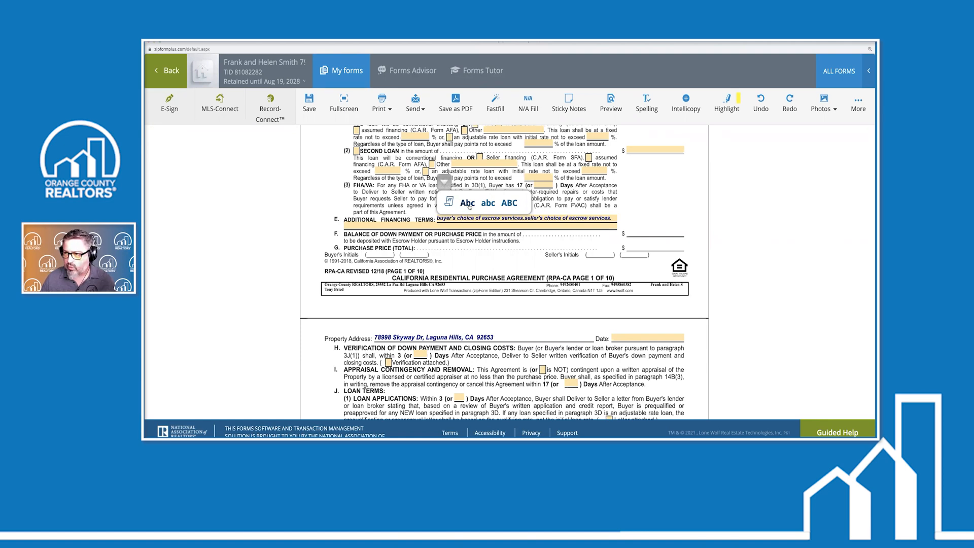
Try title case and lowercase on field 3E, then settle on all uppercase (ABC)
left_click(468, 204)
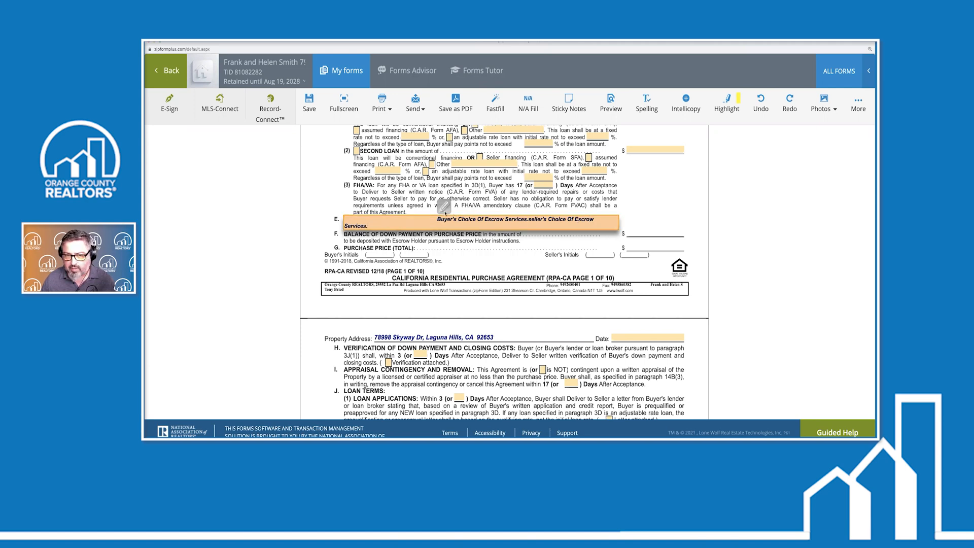
mouse_move(445, 207)
left_click(488, 203)
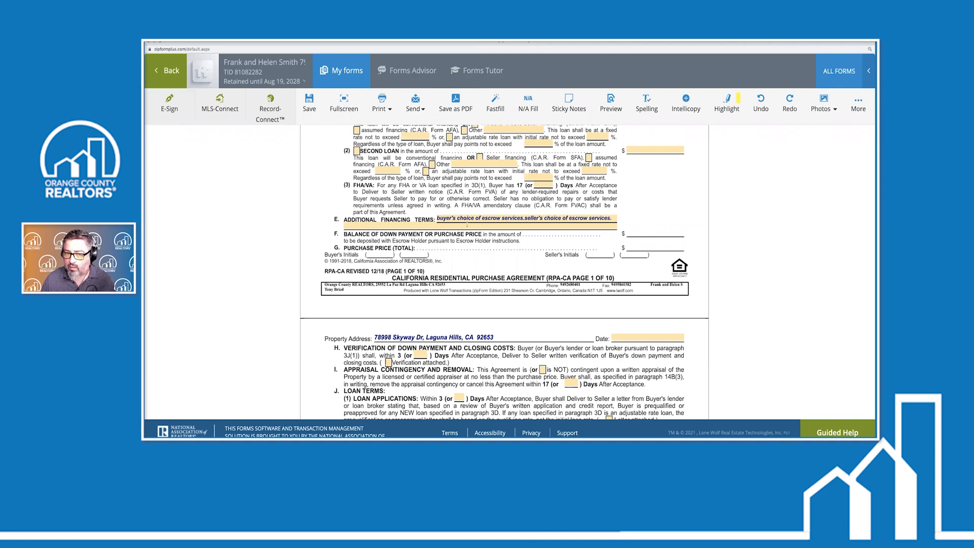
left_click(467, 225)
mouse_move(445, 208)
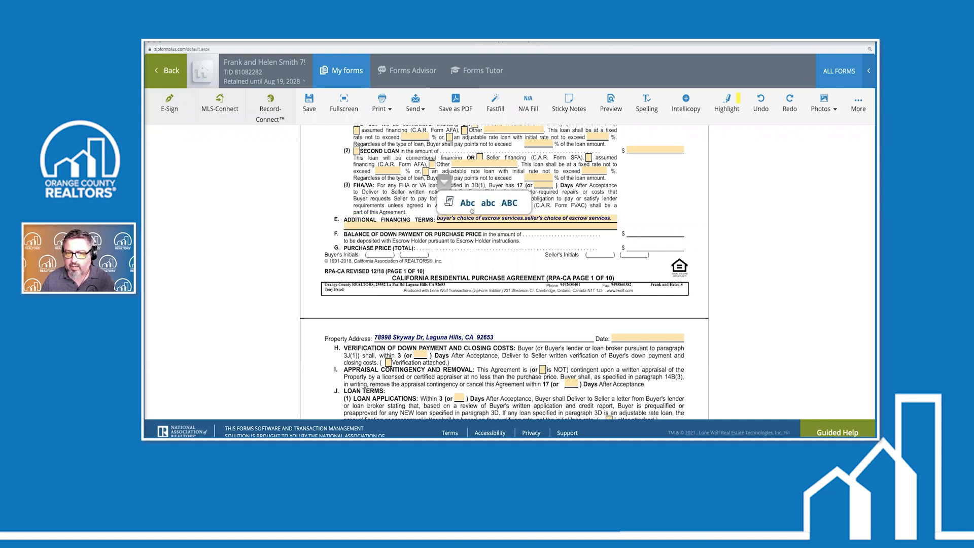
left_click(509, 203)
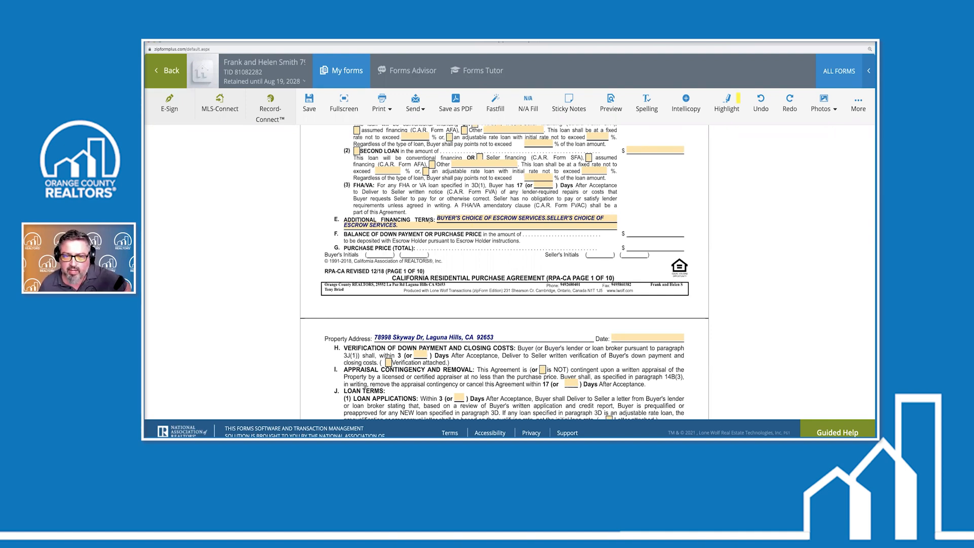
Switch field 3E to title case (Abc), then save the form back to Documents
left_click(460, 217)
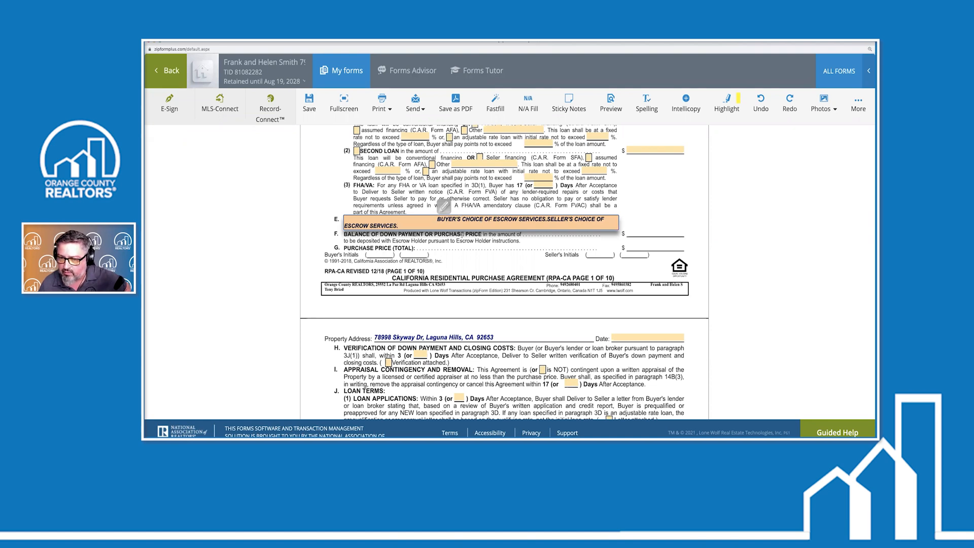
left_click(444, 205)
left_click(471, 203)
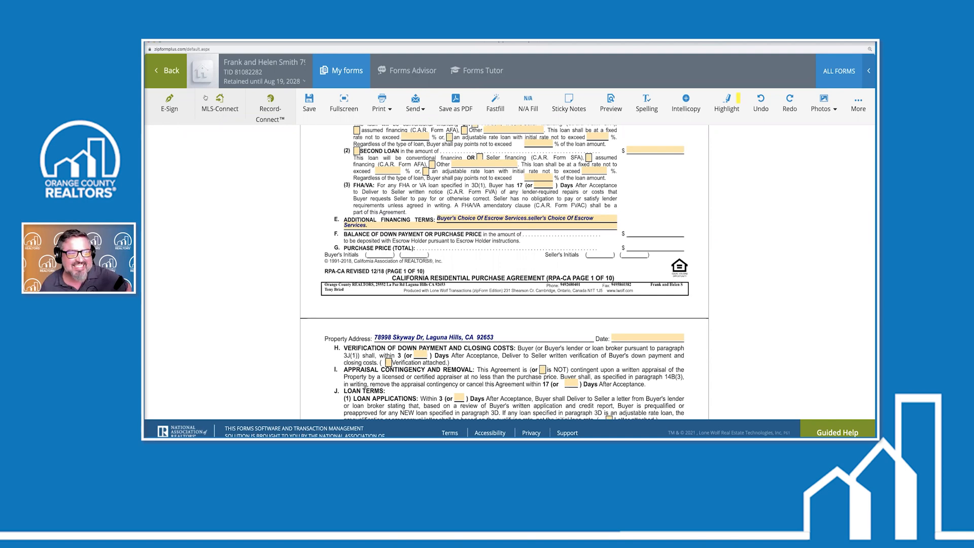
left_click(169, 72)
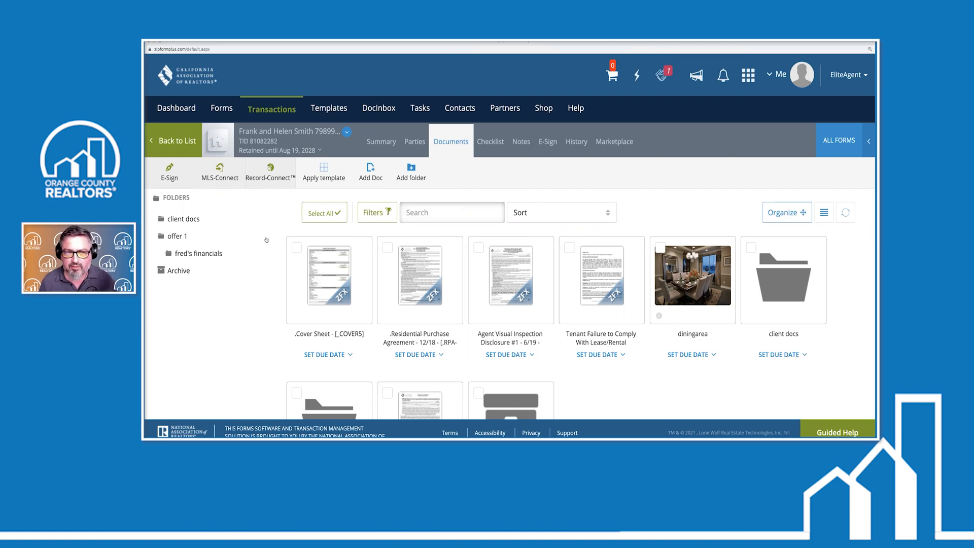
Go to the Transactions tab to list the active transactions
left_click(270, 111)
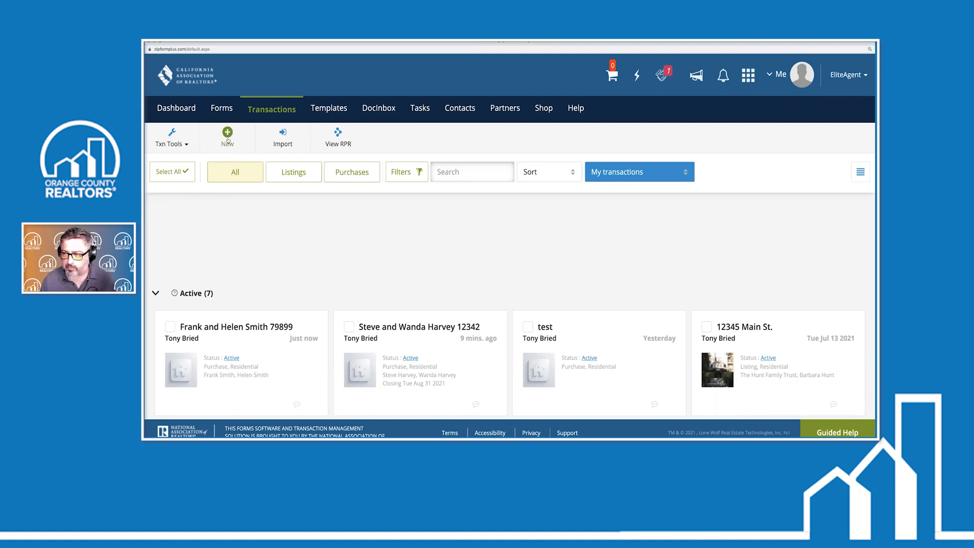
Start a new Purchase or Offer transaction named 'asd;ljsdlkjsdl;kjas;lkj' with Residential property type
left_click(227, 136)
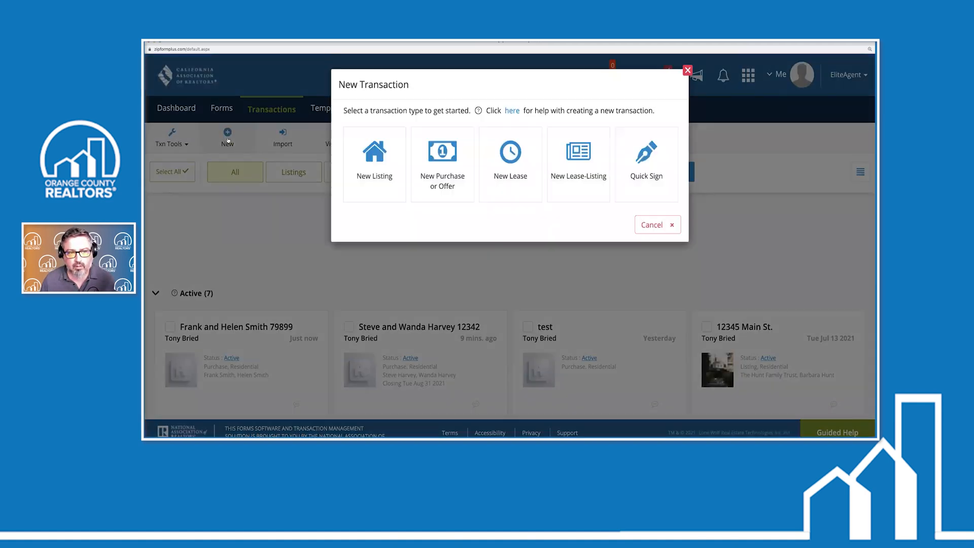
left_click(449, 166)
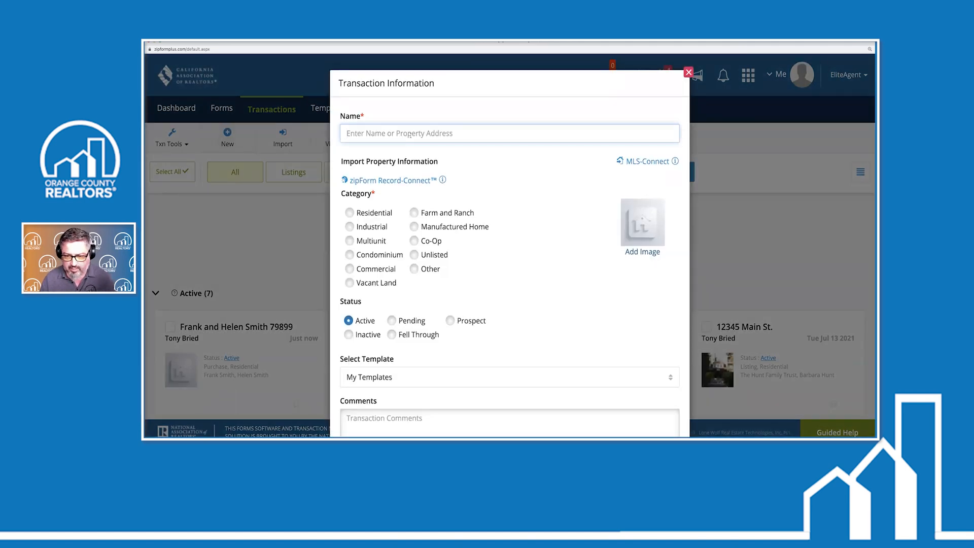
type("asd;ljsdlkjsdl;kjas;lkj")
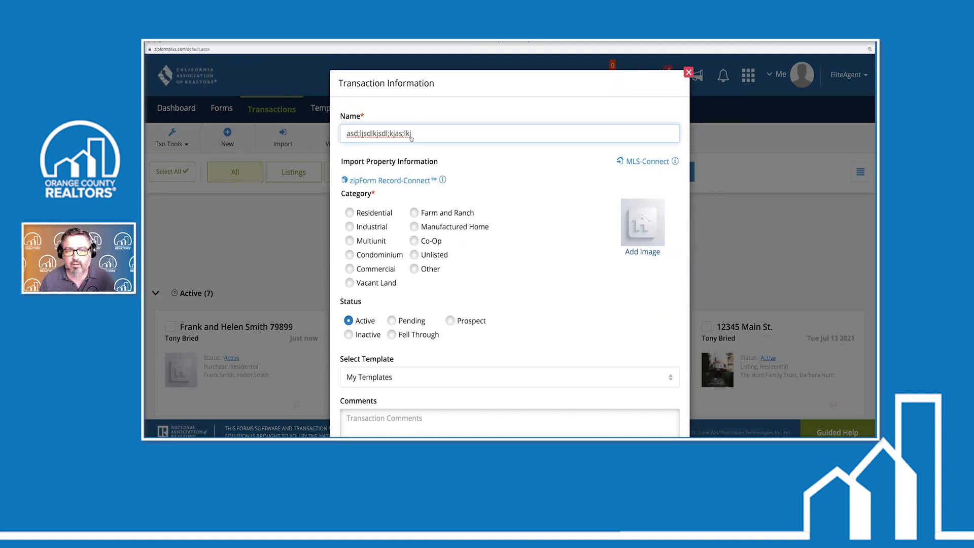
left_click(351, 213)
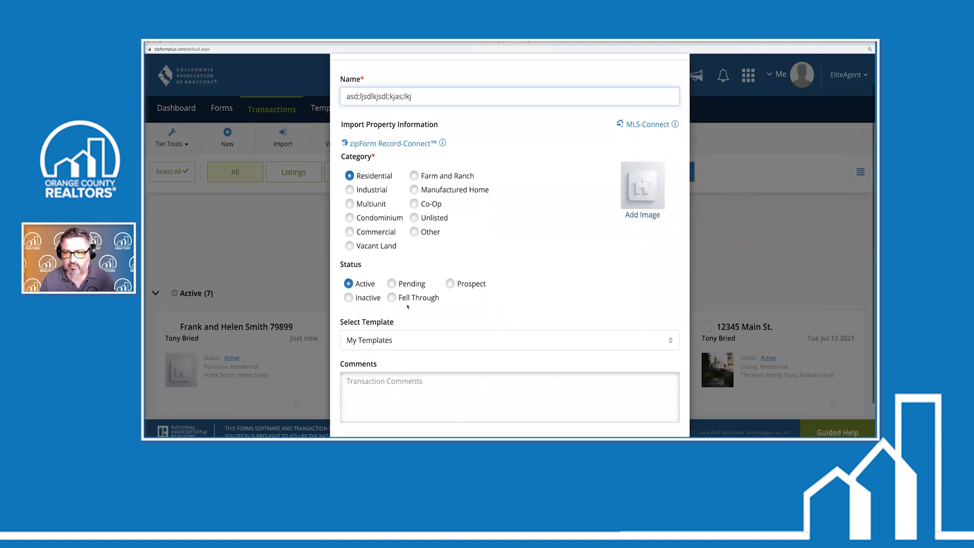
left_click(643, 162)
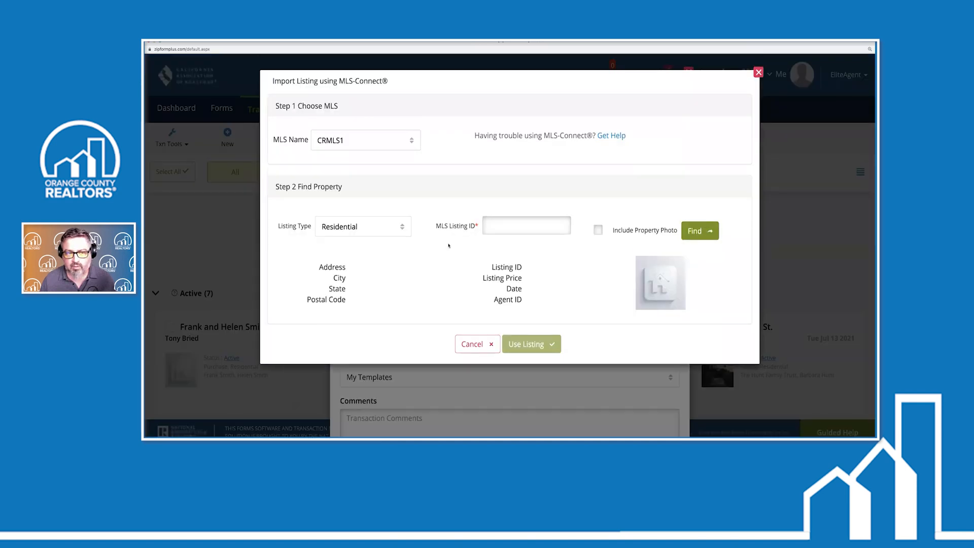
left_click(402, 227)
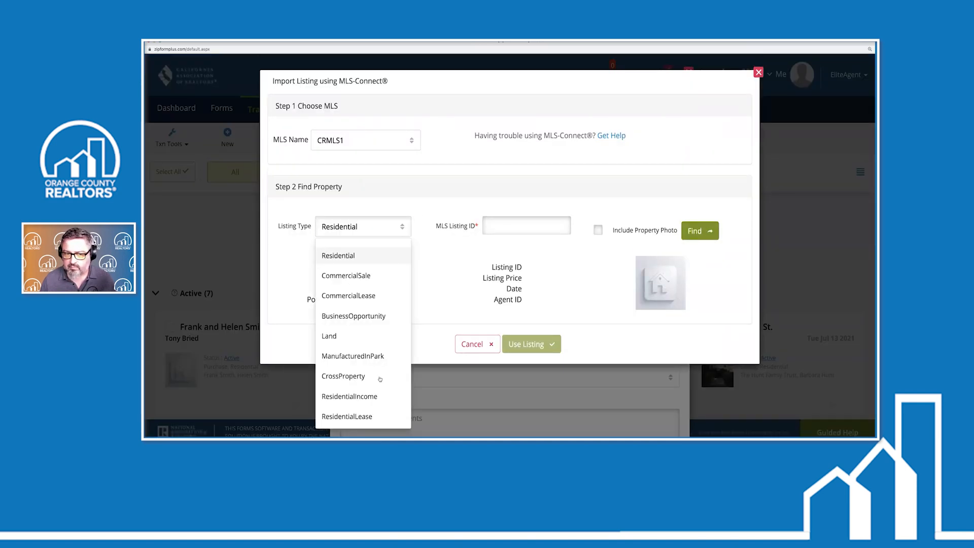
left_click(434, 245)
left_click(500, 227)
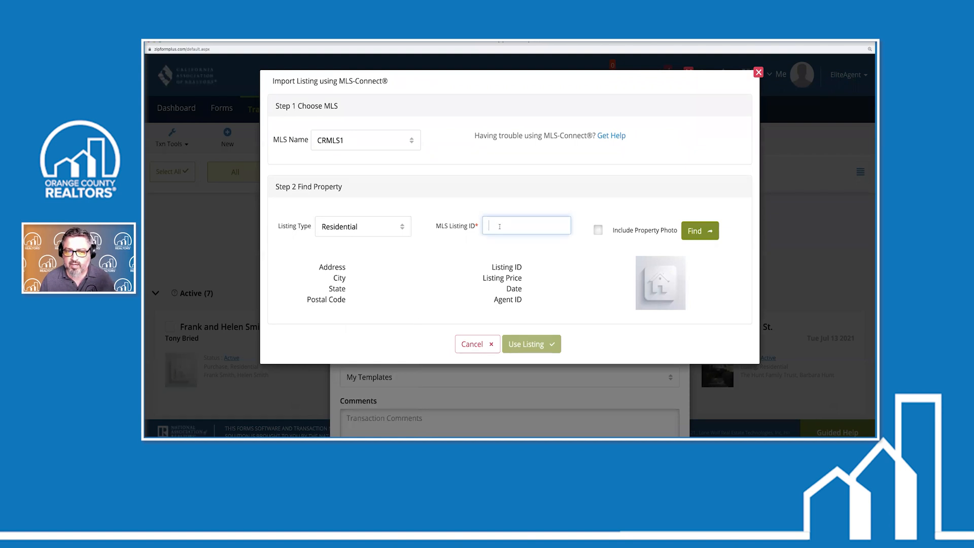
type("s597524")
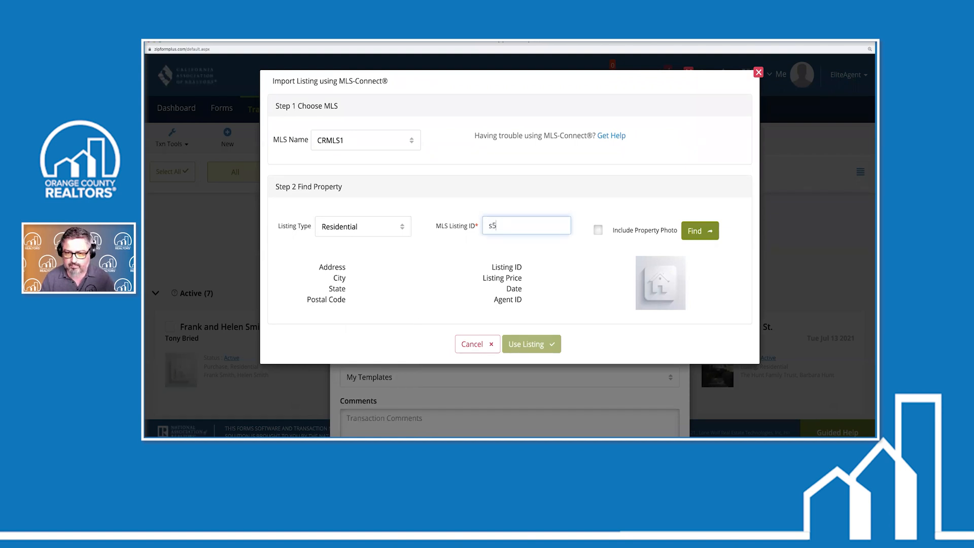
left_click(691, 229)
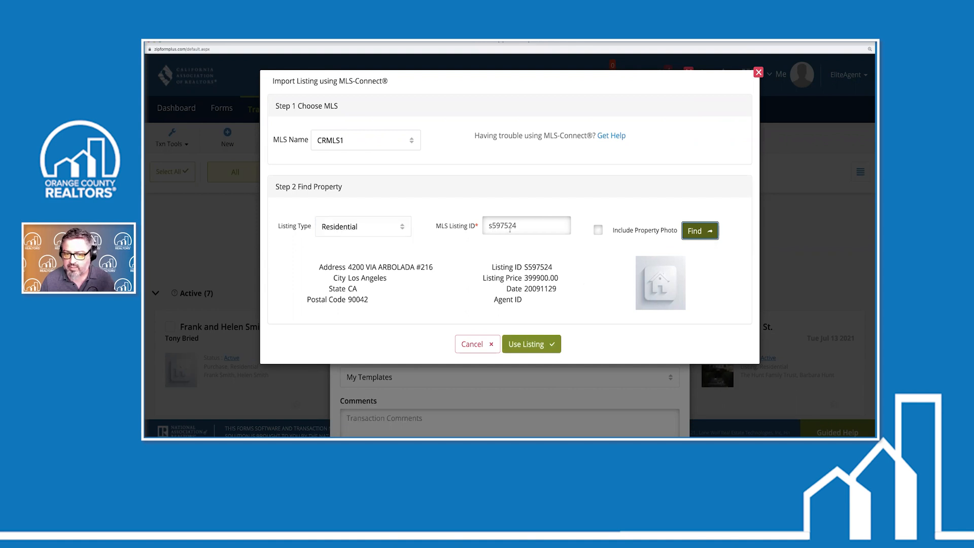
left_click(531, 346)
scroll(528, 281, "down", 2)
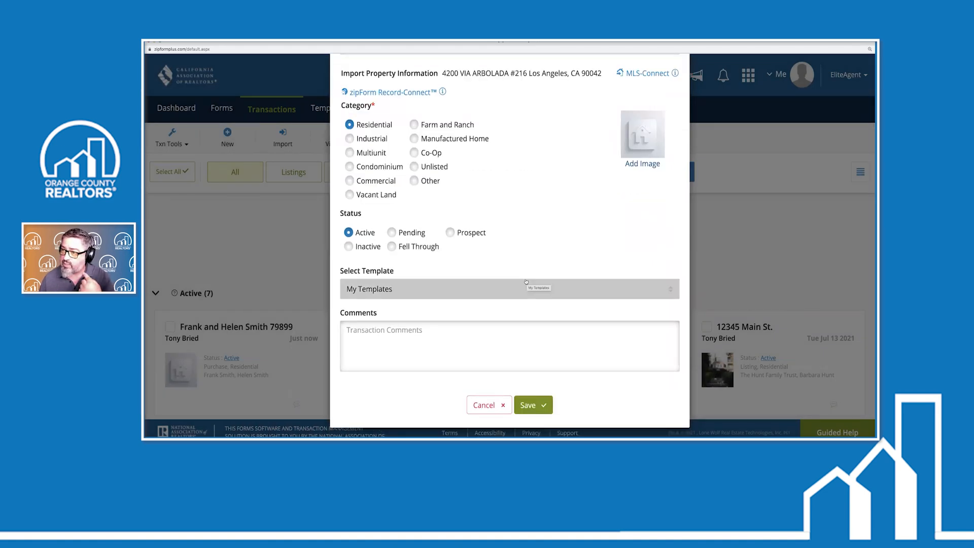
Apply the Personal - Purchase template instead of Personal - Listing Template 2 and save the transaction
left_click(526, 282)
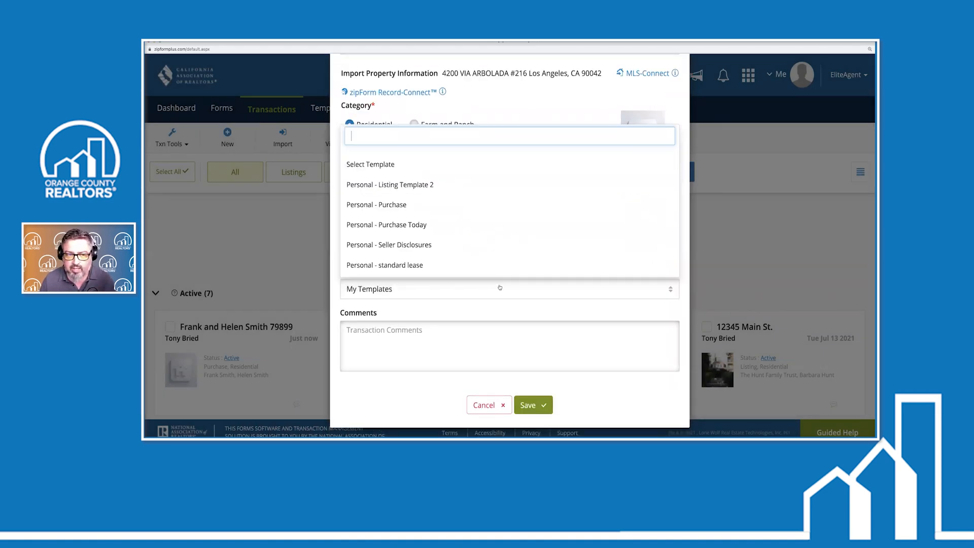
left_click(388, 185)
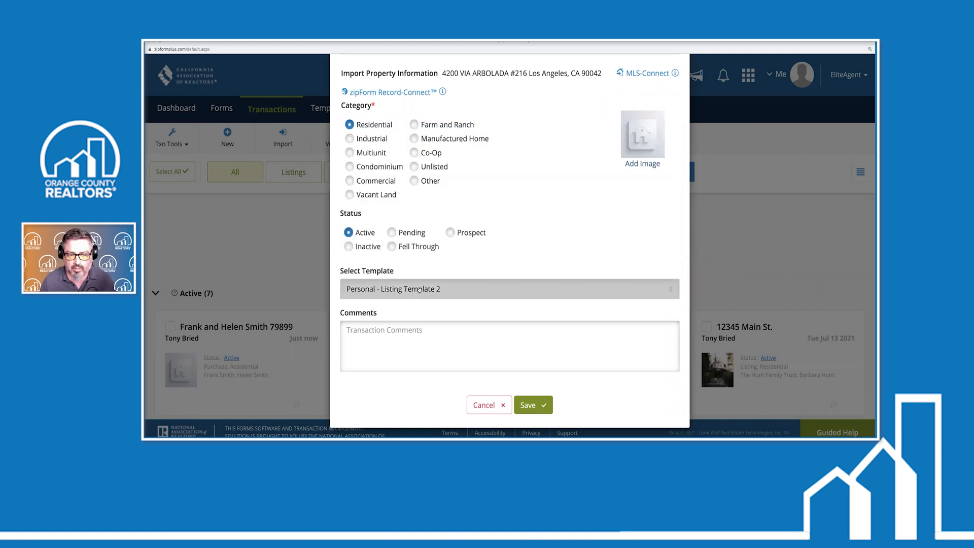
left_click(419, 289)
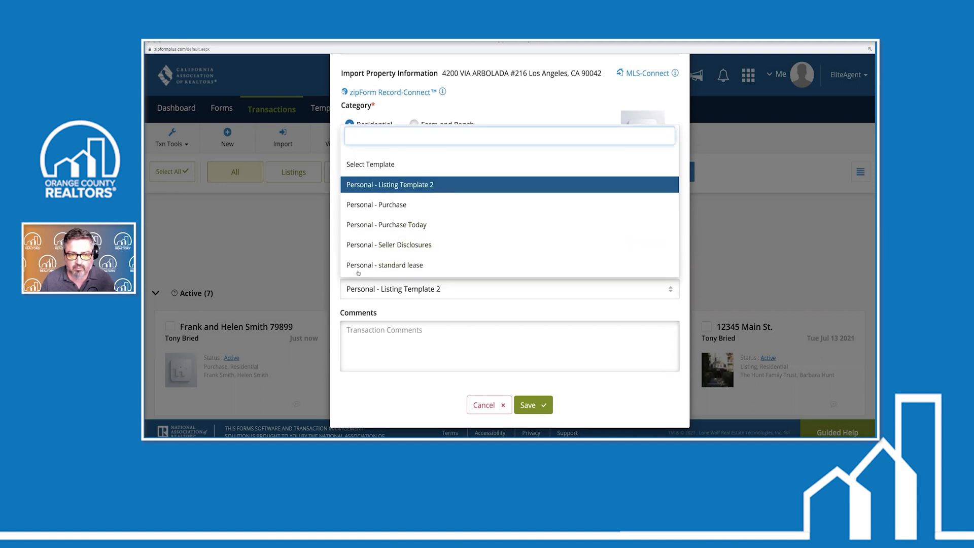
left_click(378, 204)
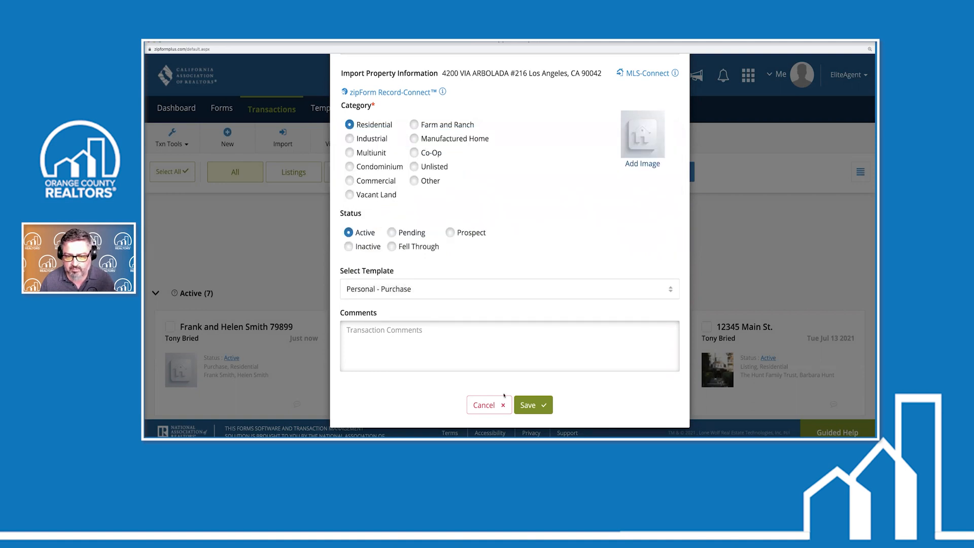
left_click(536, 406)
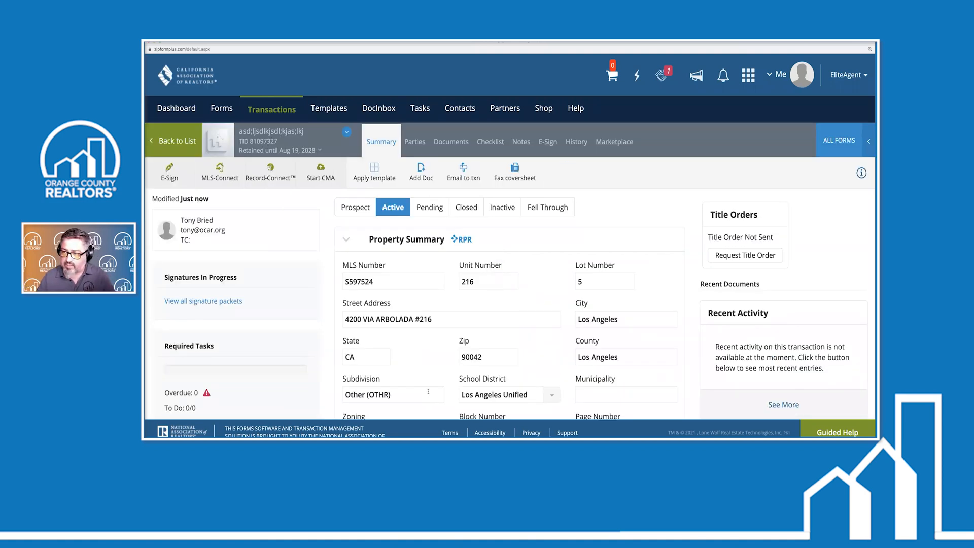
Open the Residential Purchase Agreement from the Documents list, scroll through its pages, and close it
scroll(455, 302, "down", 3)
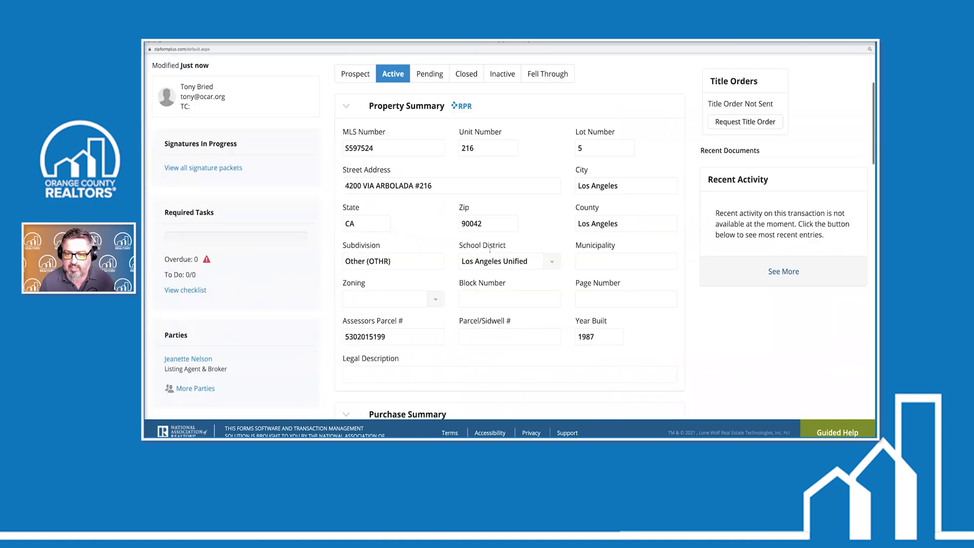
scroll(454, 301, "up", 3)
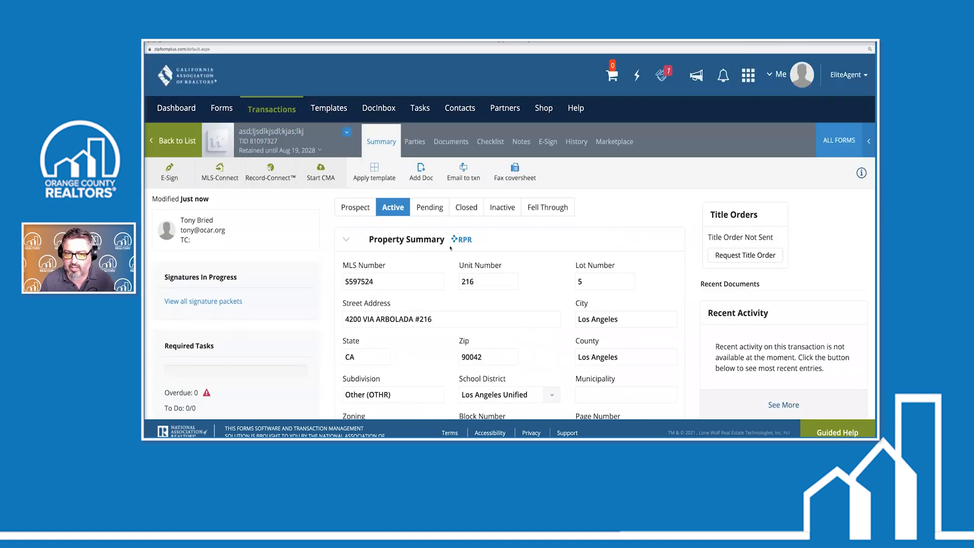
left_click(456, 143)
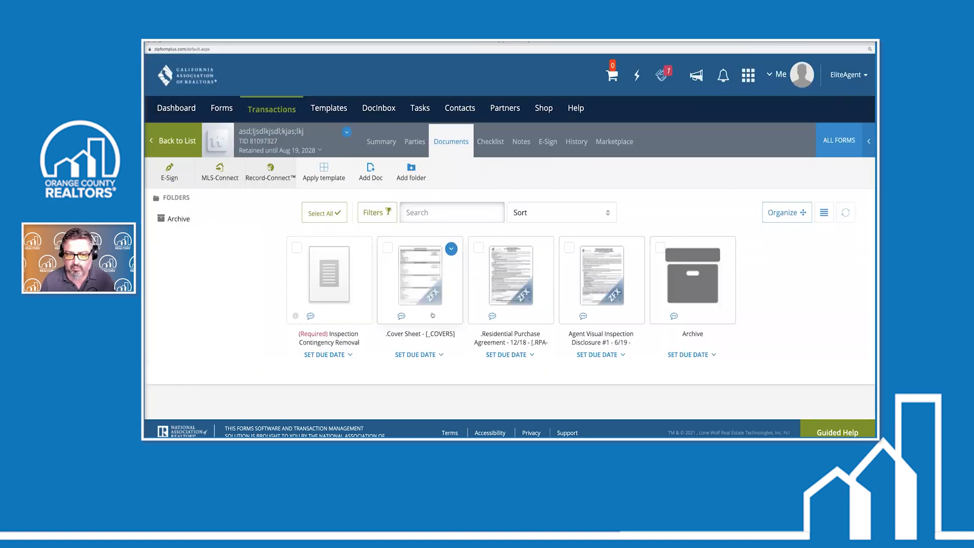
left_click(500, 288)
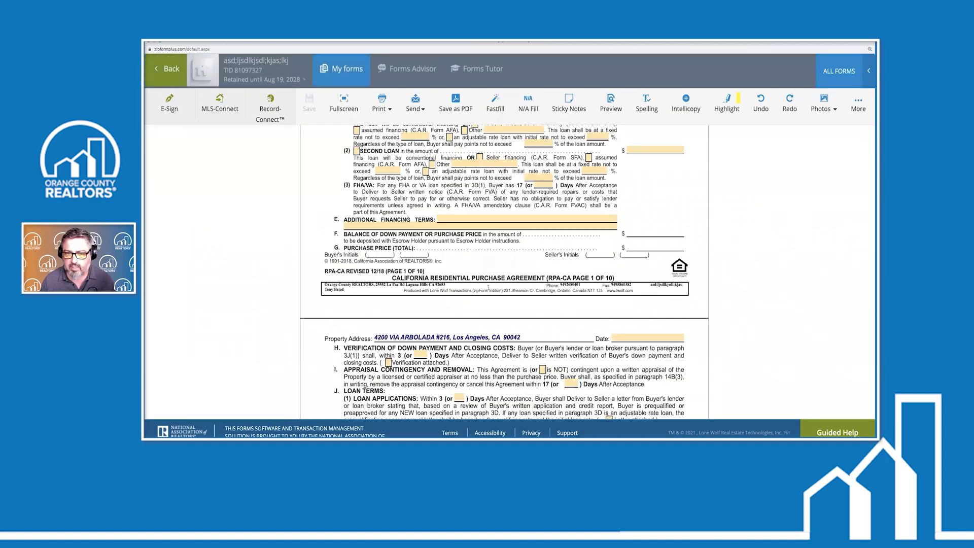
scroll(487, 289, "up", 5)
scroll(485, 291, "up", 2)
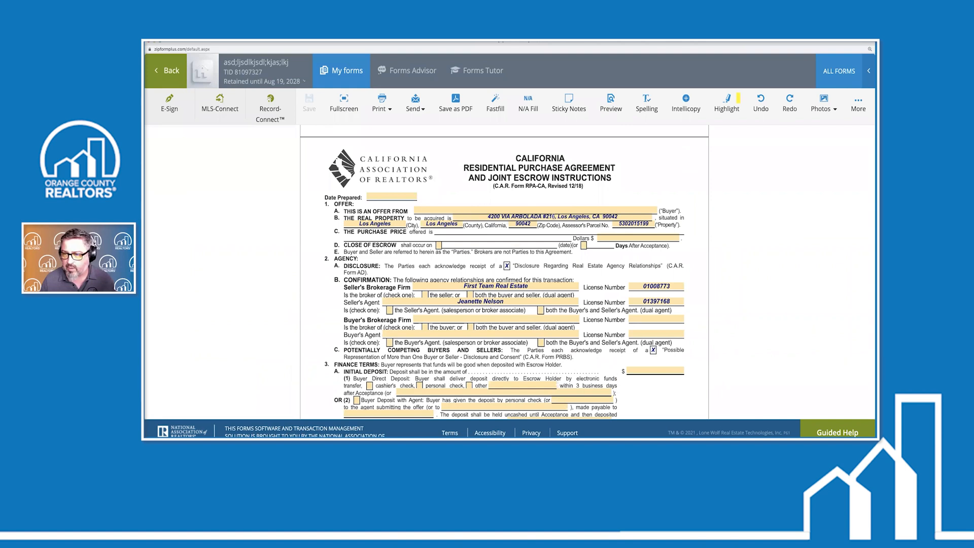
scroll(489, 281, "down", 1)
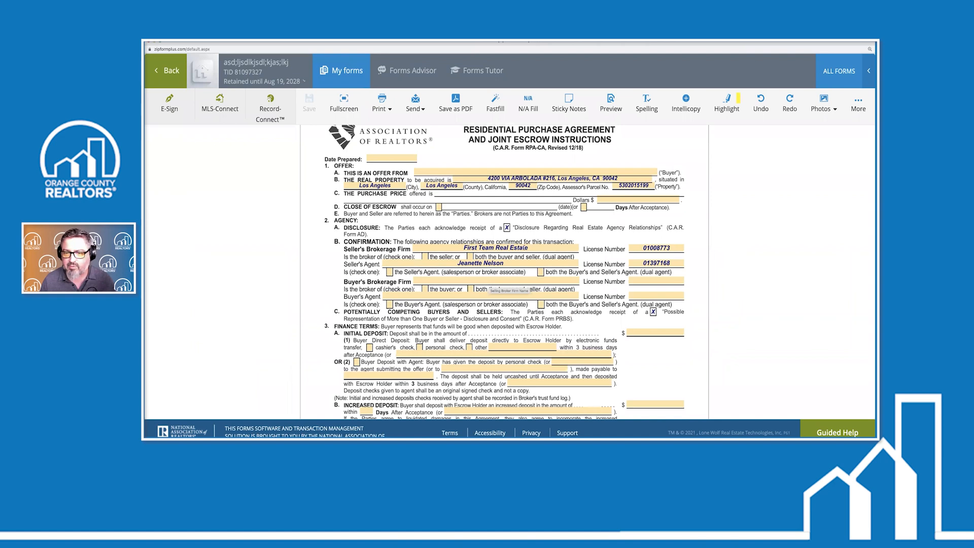
scroll(508, 287, "down", 10)
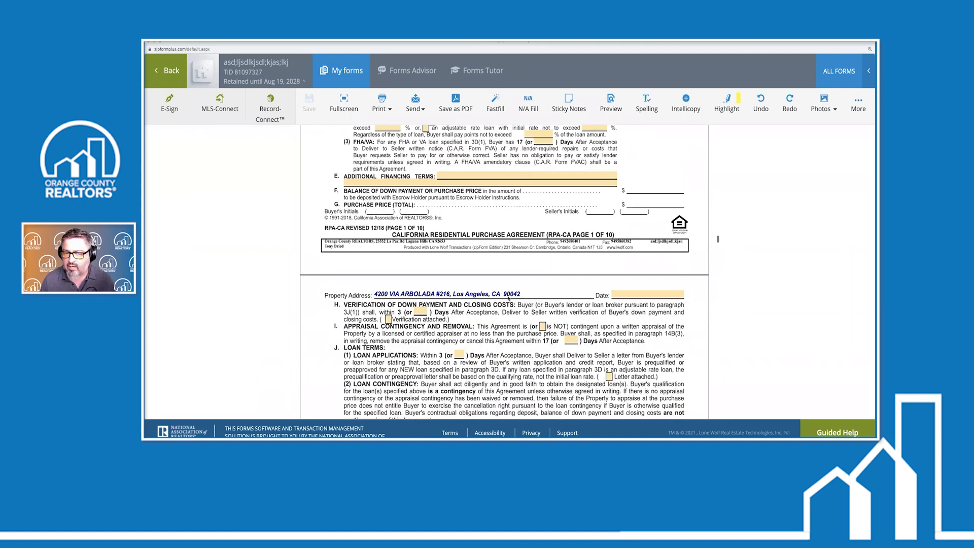
scroll(551, 244, "up", 8)
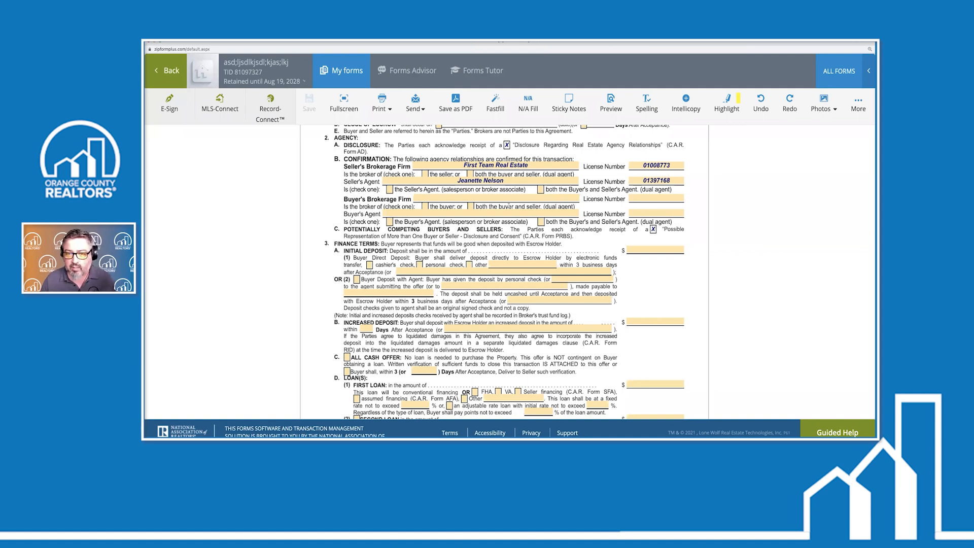
left_click(168, 71)
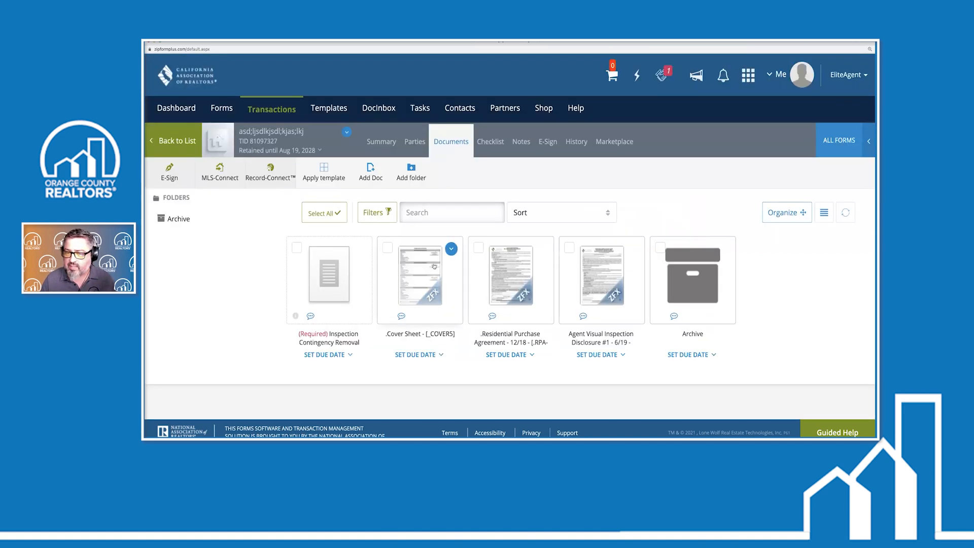
Go back from the transaction's documents page to the transactions list
left_click(173, 142)
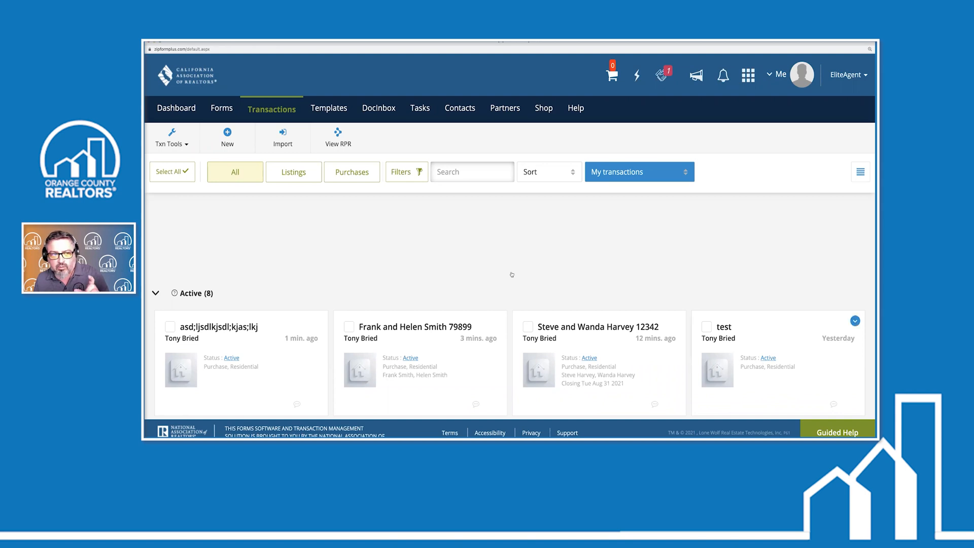
Start another new transaction, check MLS-Connect's listing types, then close the import dialog without importing
left_click(235, 142)
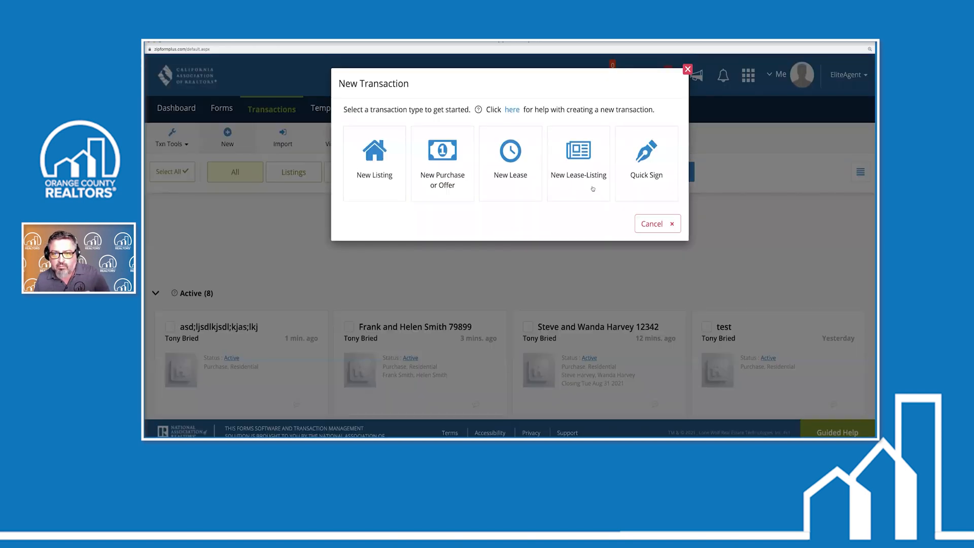
left_click(447, 180)
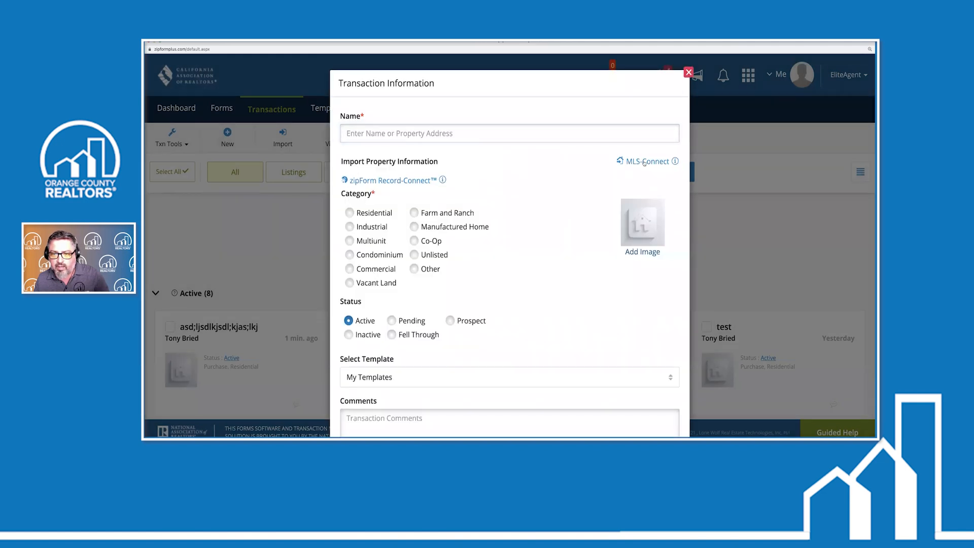
left_click(644, 161)
left_click(356, 234)
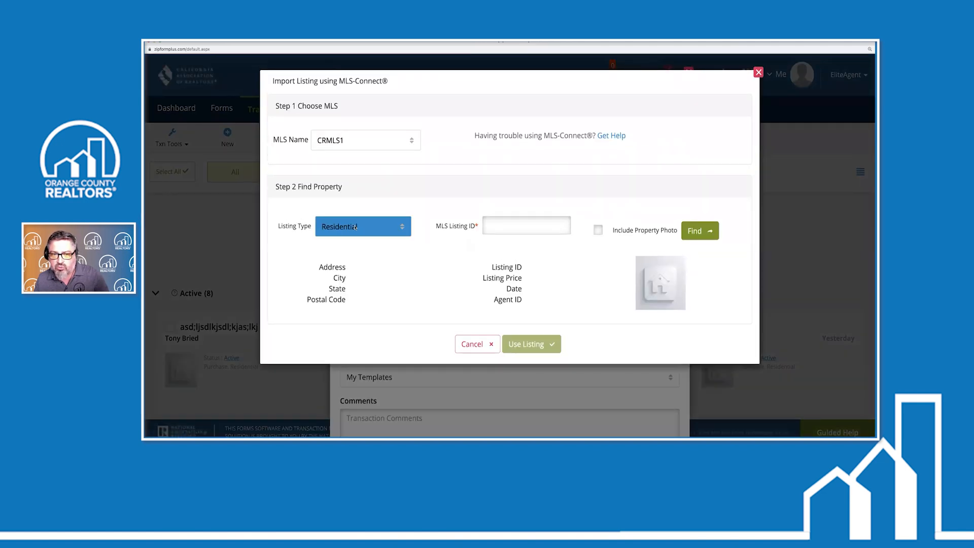
left_click(501, 226)
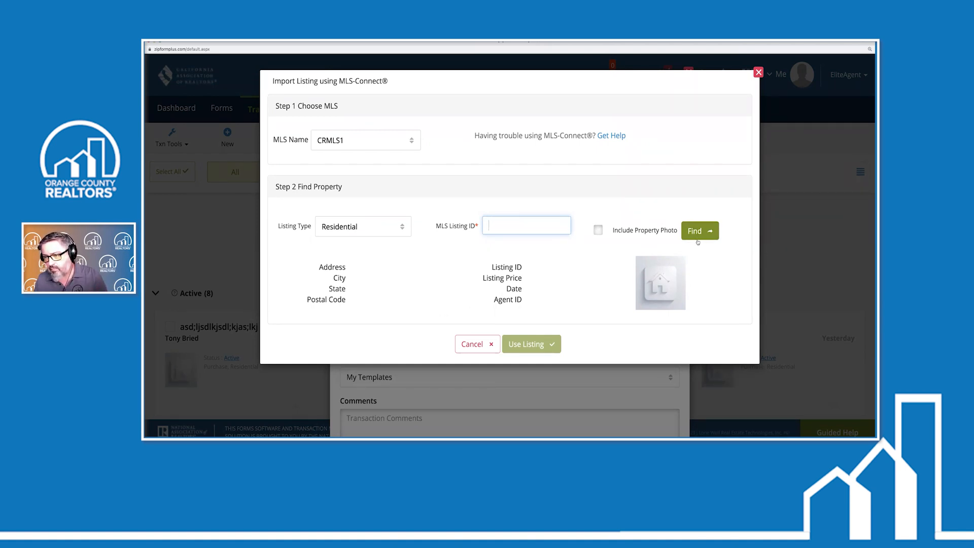
left_click(758, 73)
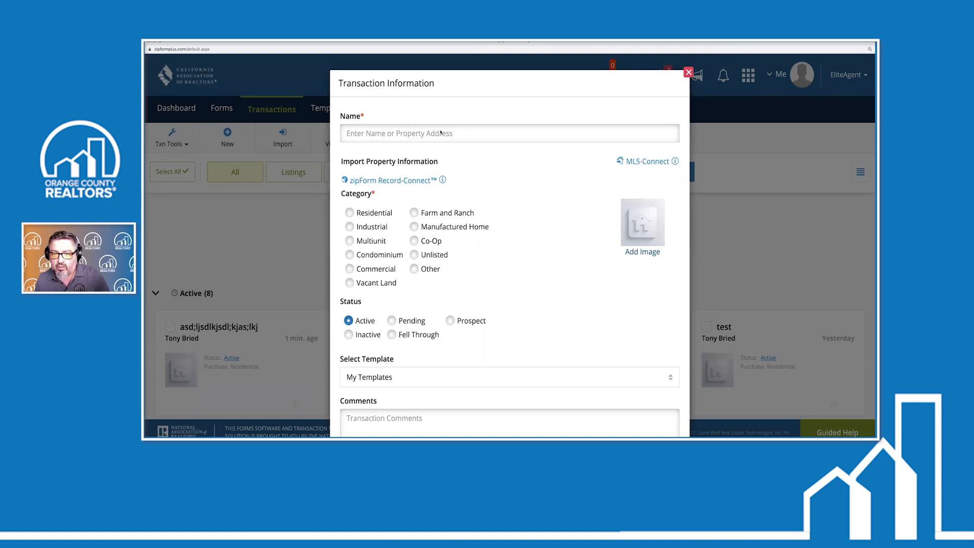
left_click(649, 162)
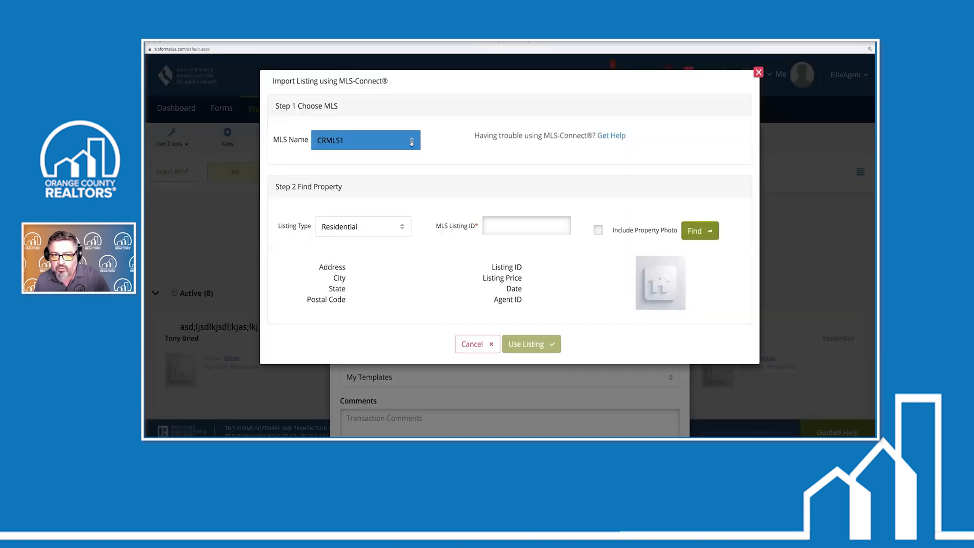
left_click(412, 143)
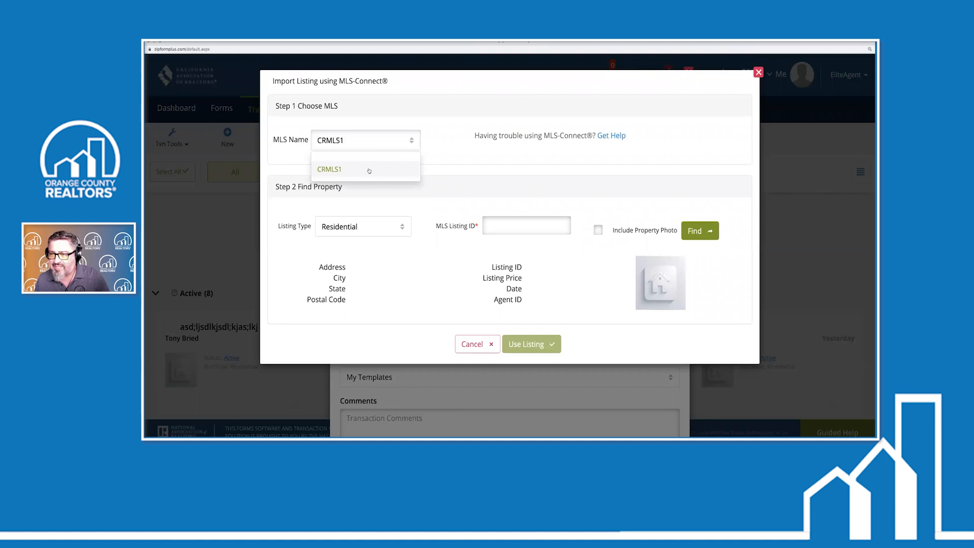
left_click(464, 159)
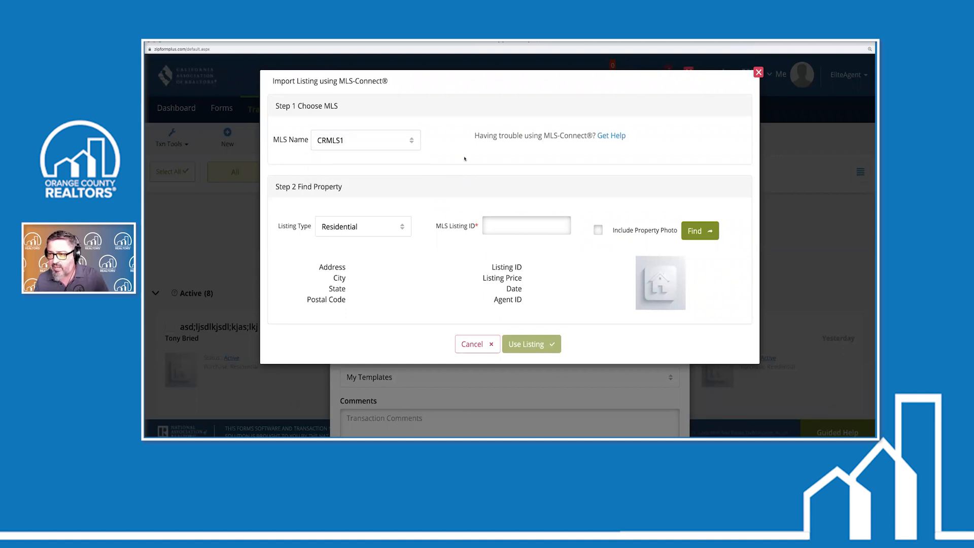
left_click(759, 72)
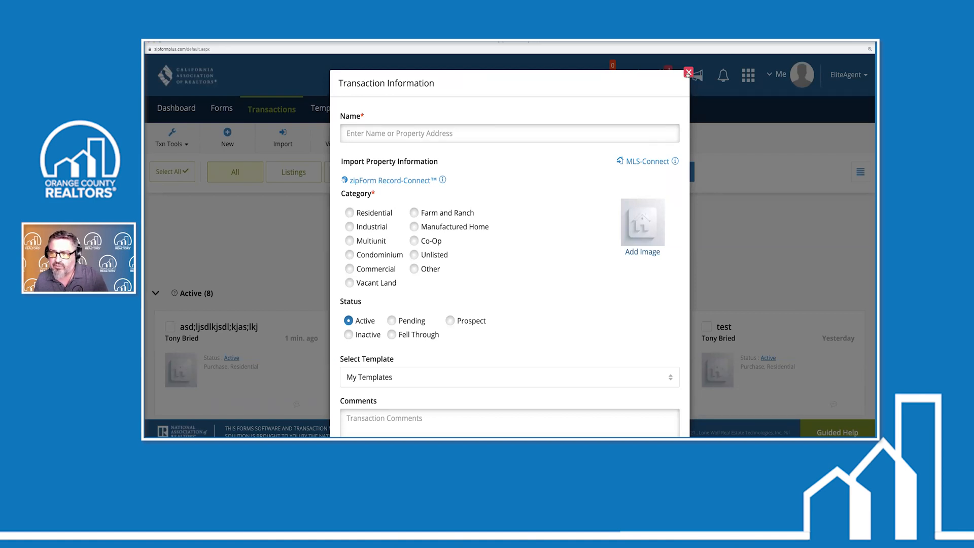
Cancel the unfinished transaction by closing the Transaction Information dialog
left_click(689, 73)
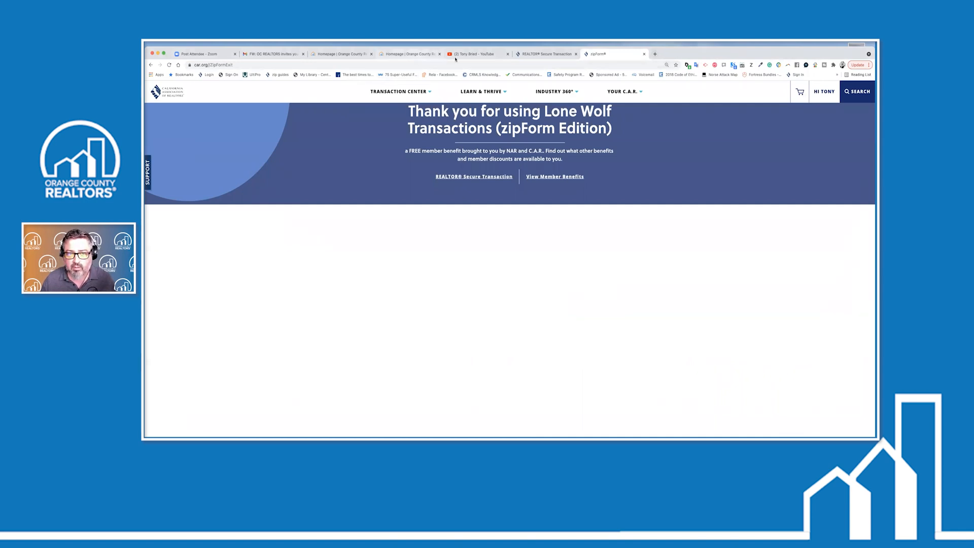
In a new tab, go to CRMLS and log in with the user ID and password
left_click(655, 55)
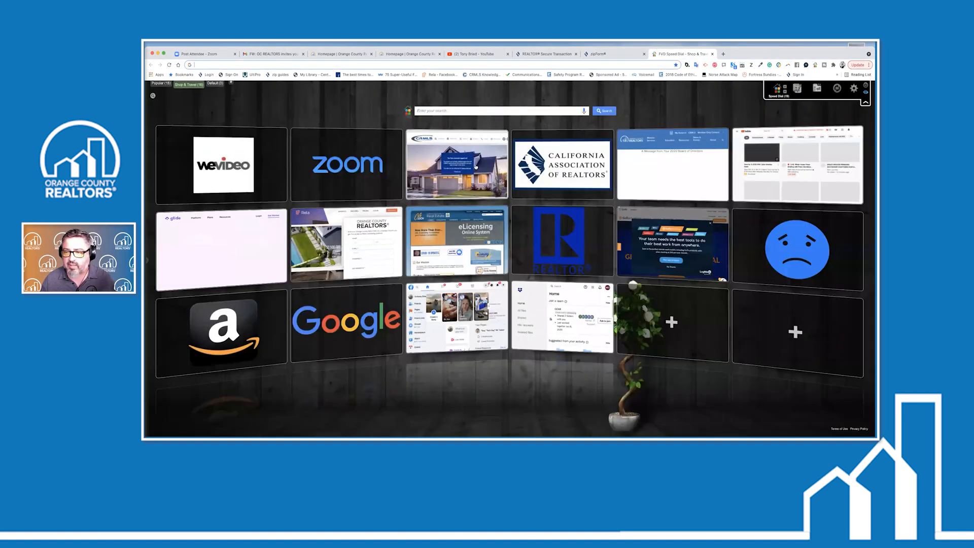
left_click(476, 166)
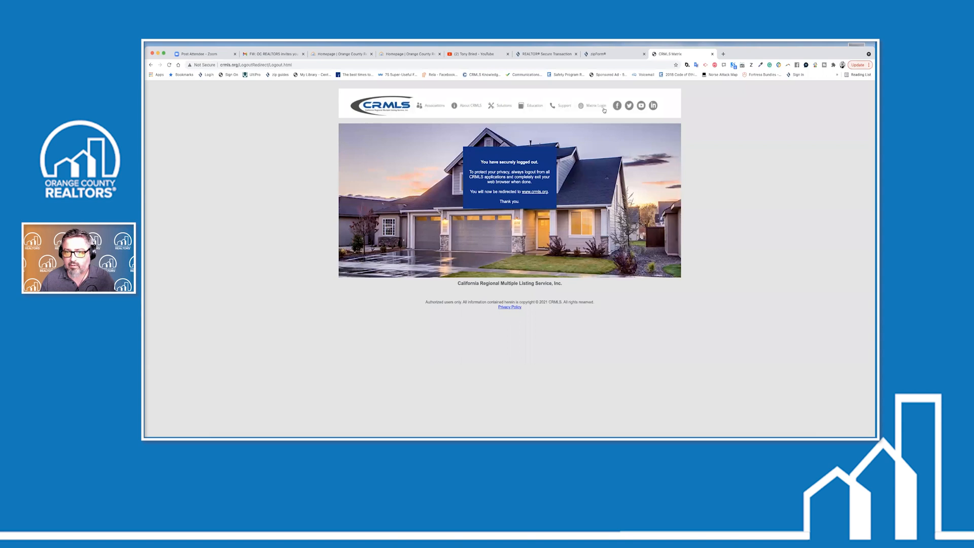
left_click(604, 107)
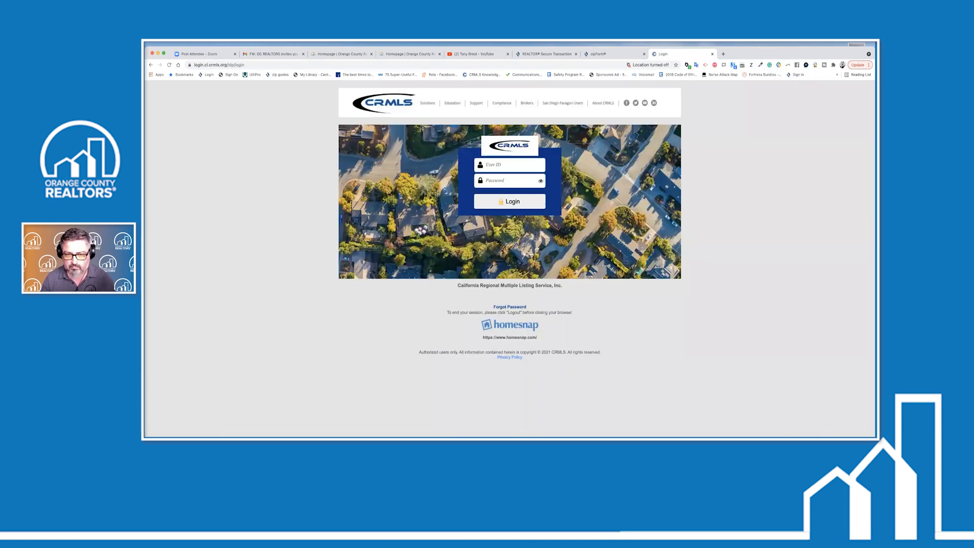
type("ocbrieton")
key("Tab")
type("*****")
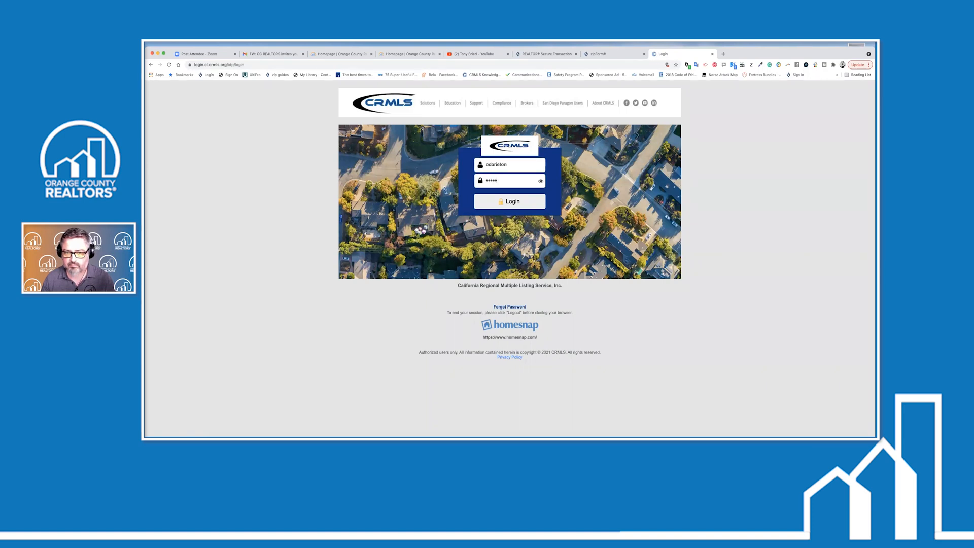
type("***")
key("Return")
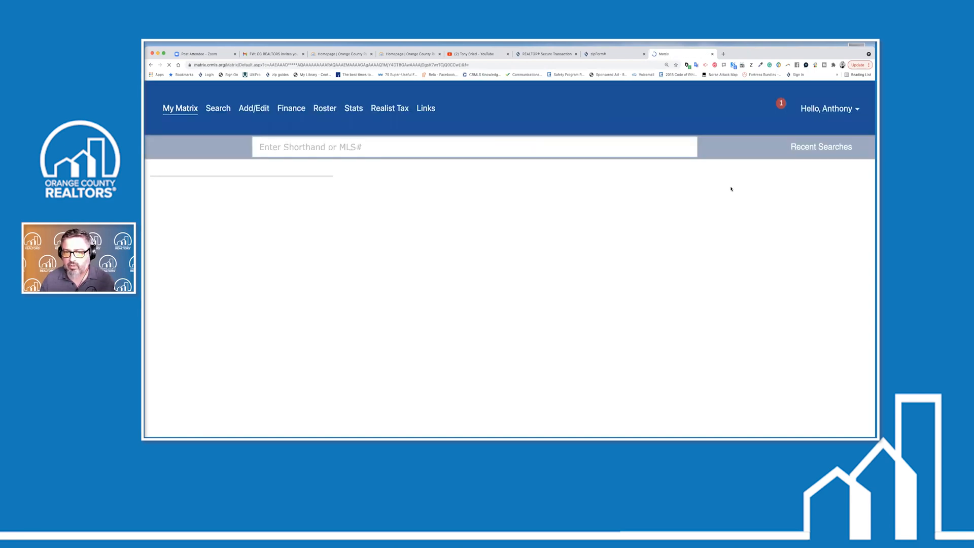
Skip auto-save recovery and launch Realtors Property Resource (RPR) from Matrix's system links
left_click(425, 239)
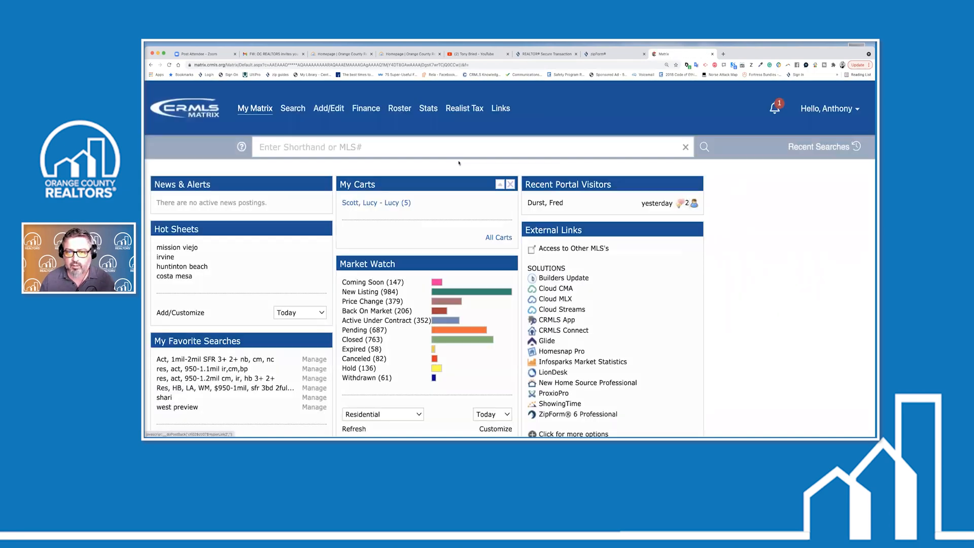
left_click(505, 112)
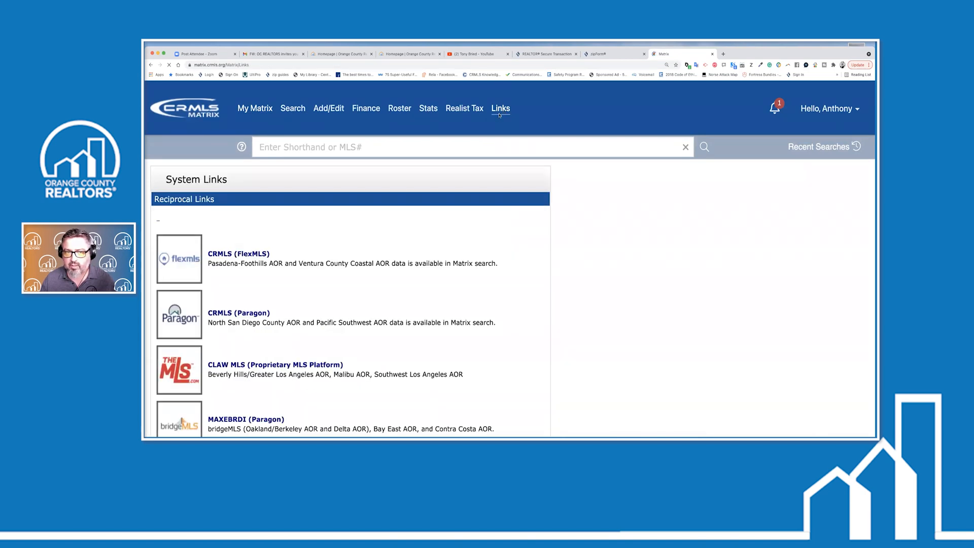
scroll(316, 221, "down", 10)
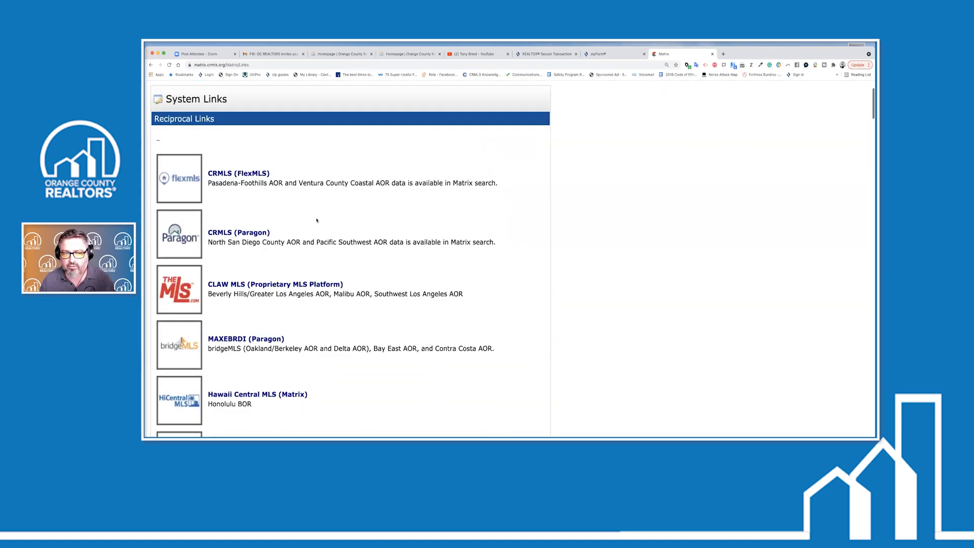
scroll(316, 220, "down", 5)
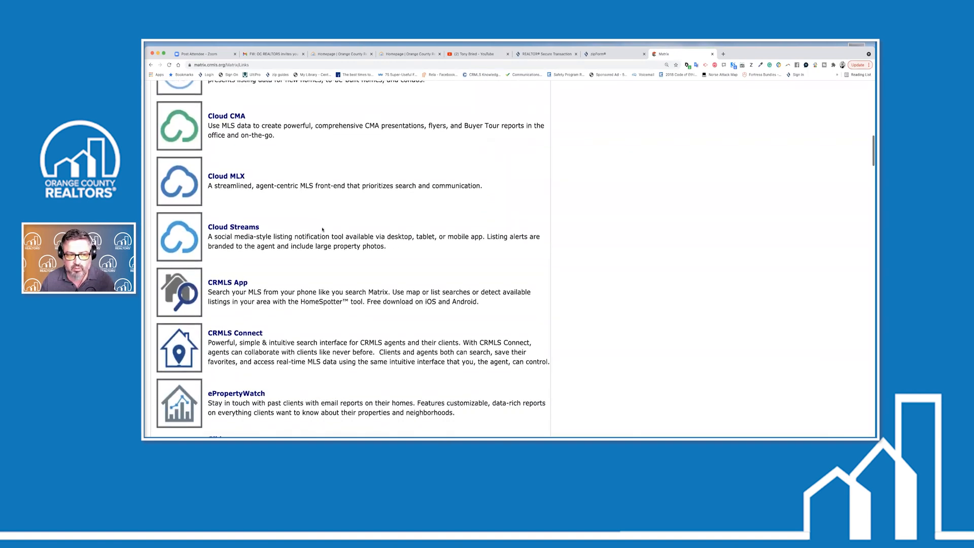
scroll(268, 222, "down", 10)
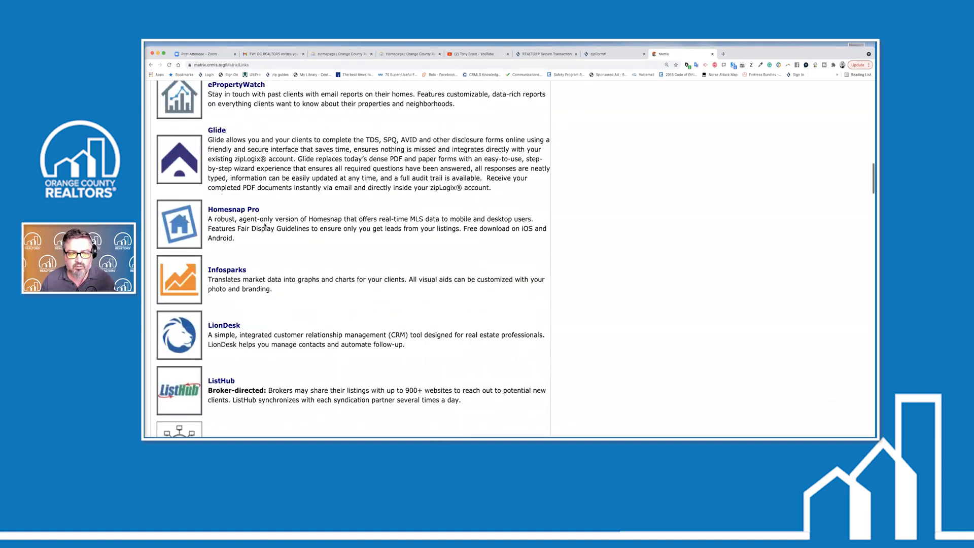
scroll(263, 227, "down", 5)
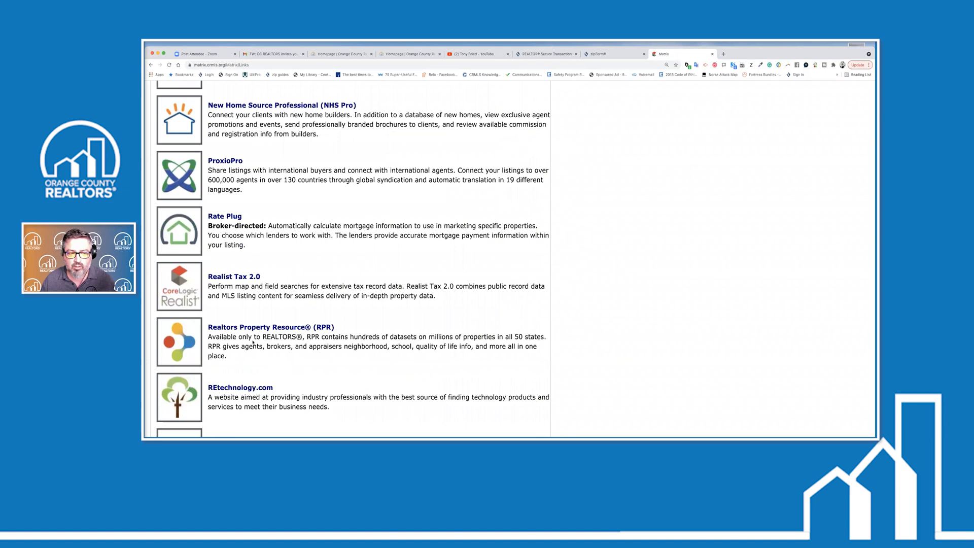
left_click(177, 337)
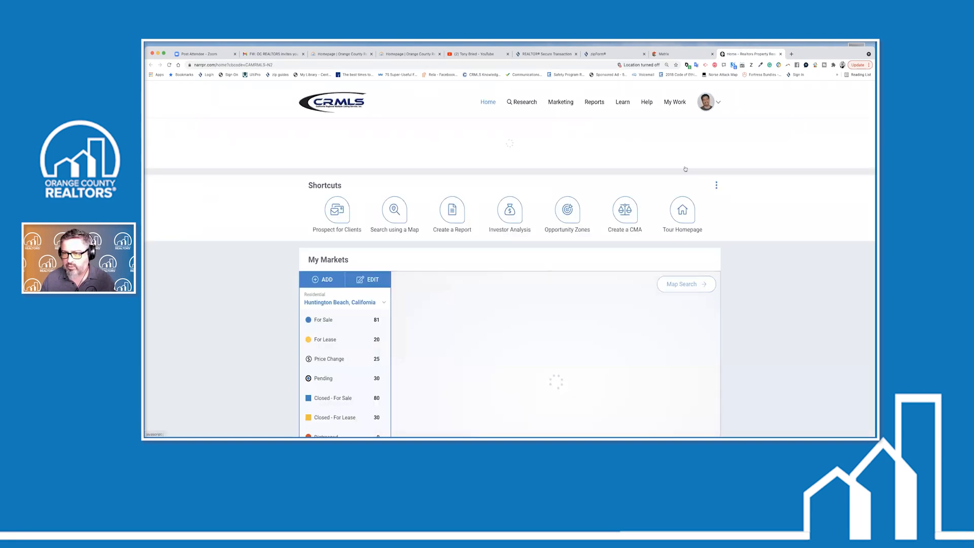
Sign out of RPR and sign back in with the account password
left_click(719, 102)
left_click(649, 205)
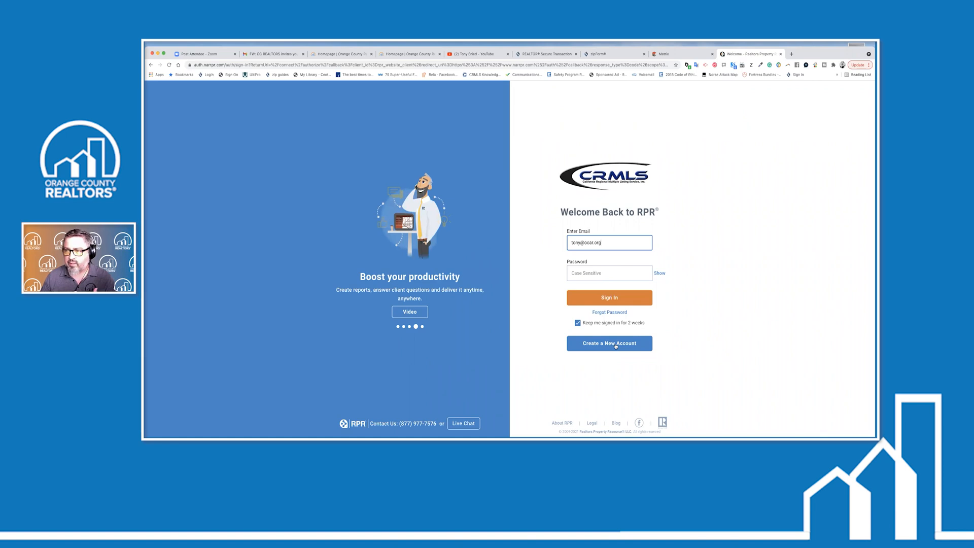
left_click(611, 274)
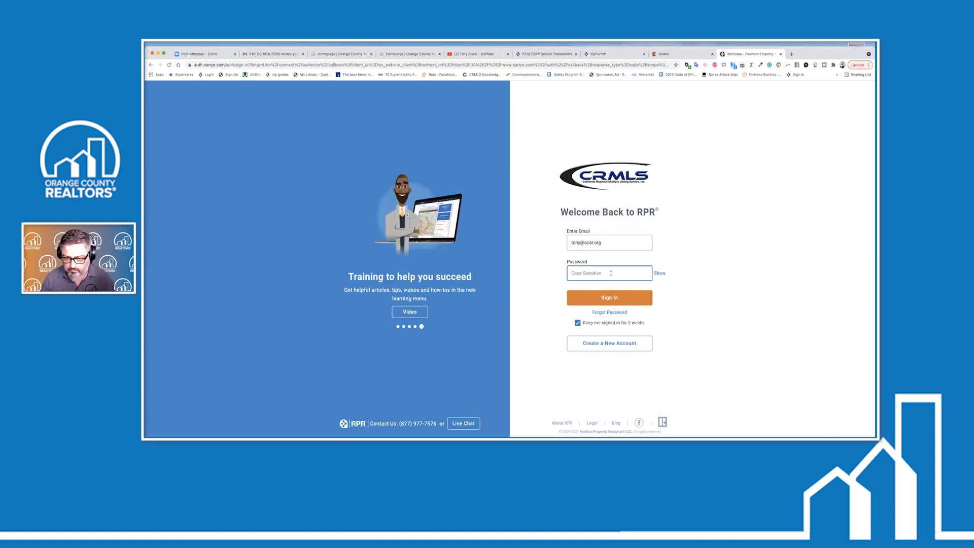
type("••")
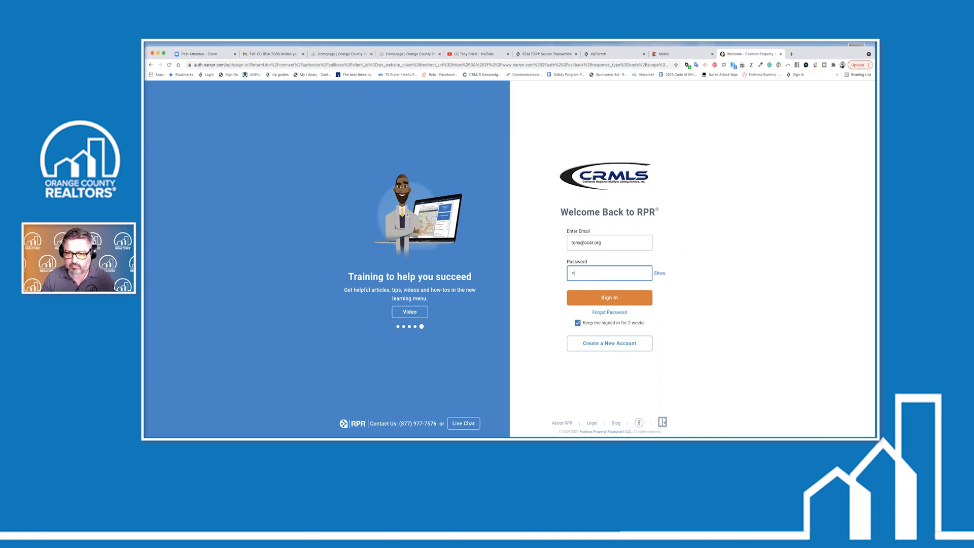
type("••••••")
key("Return")
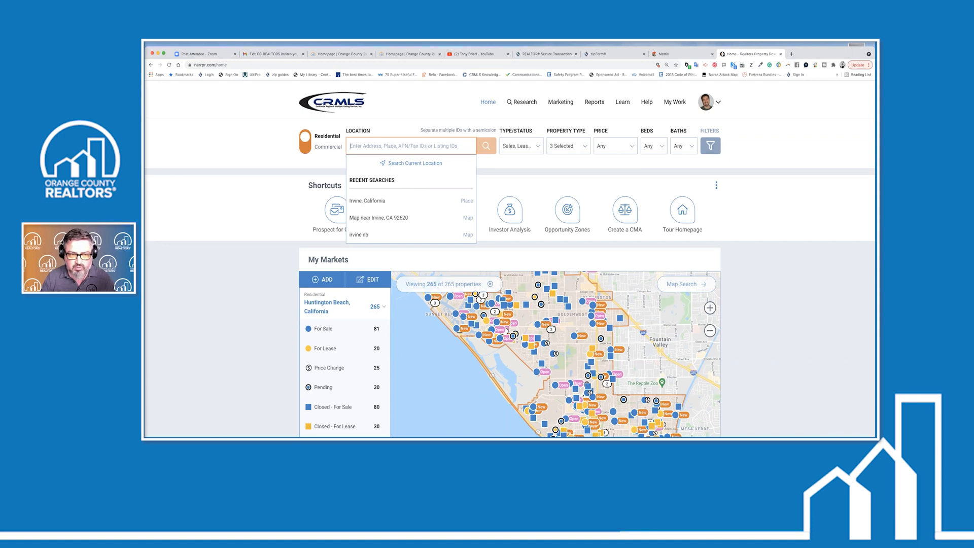
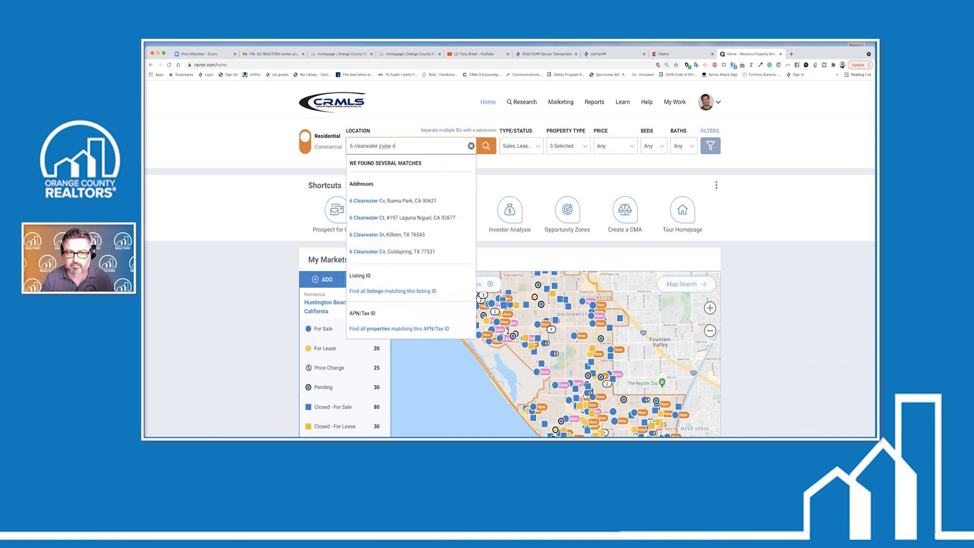
key("Return")
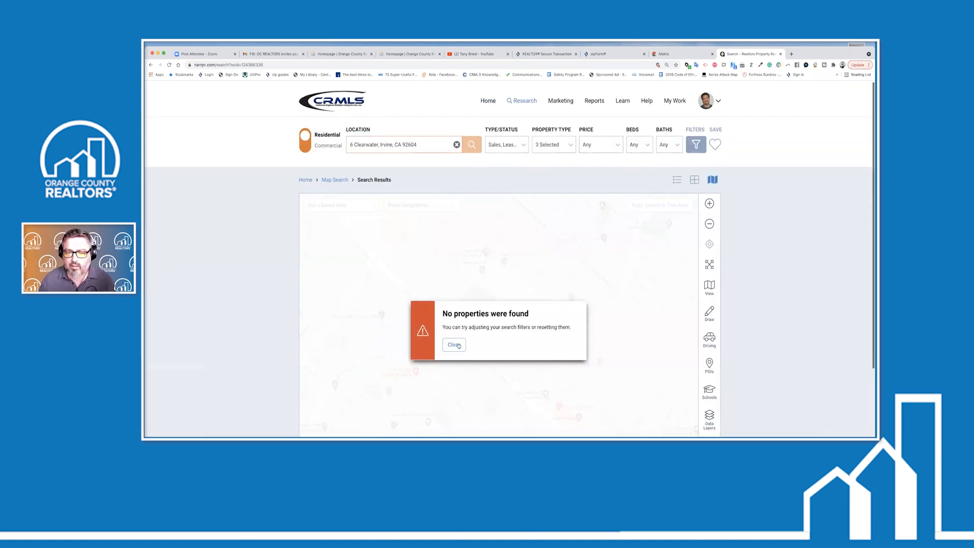
left_click(455, 345)
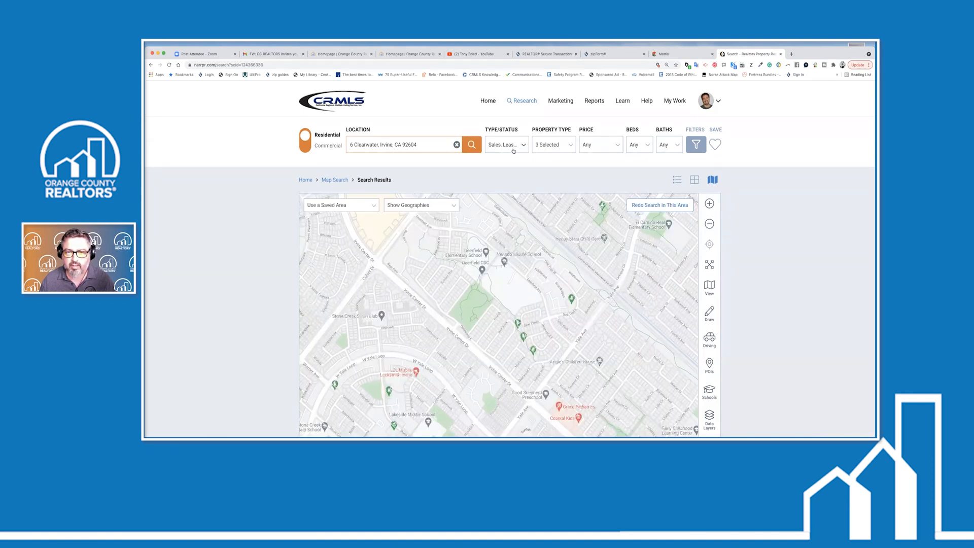
left_click(490, 147)
left_click(535, 179)
left_click(602, 180)
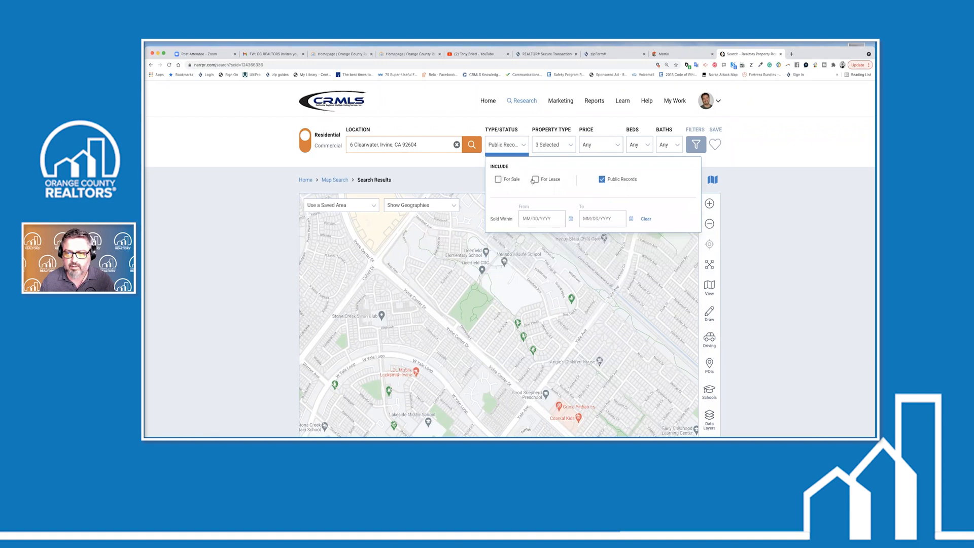
left_click(439, 172)
left_click(471, 145)
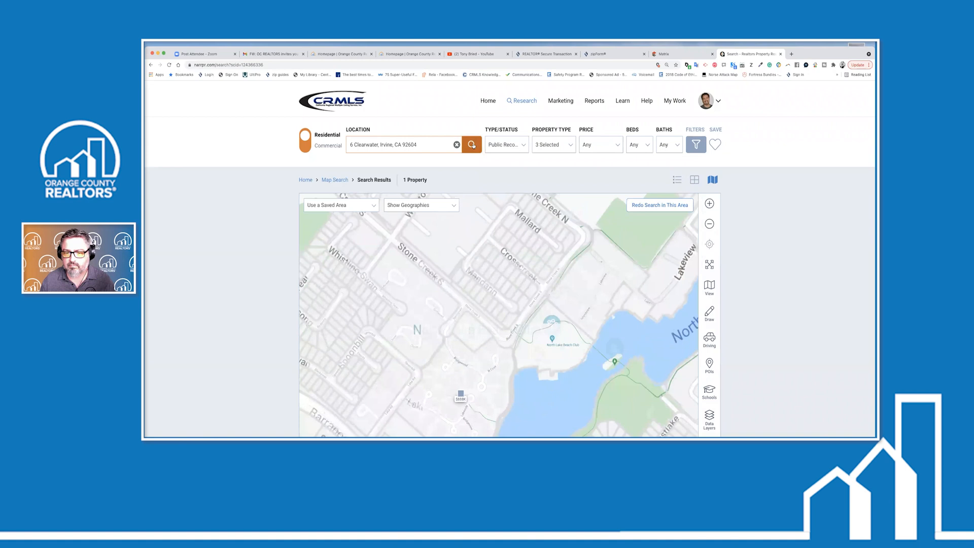
left_click(510, 329)
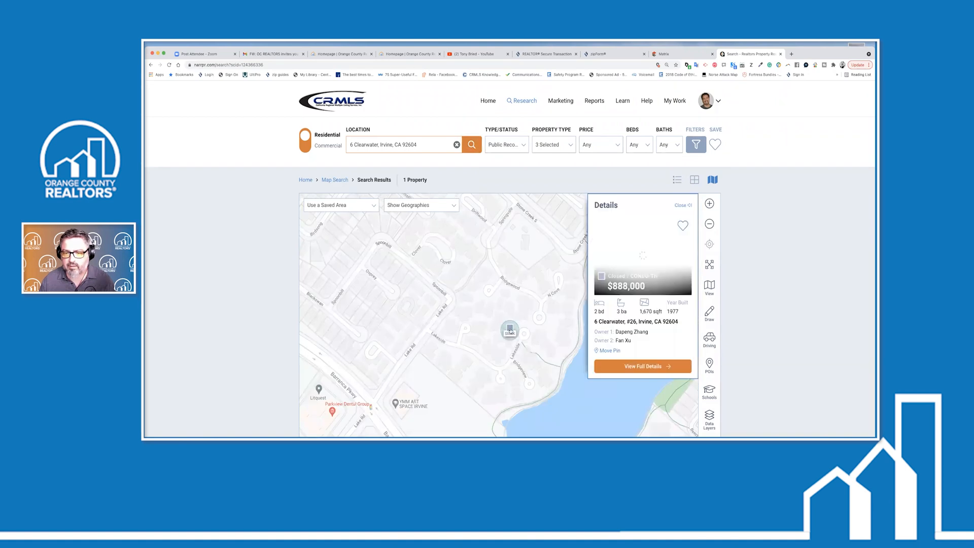
left_click(655, 370)
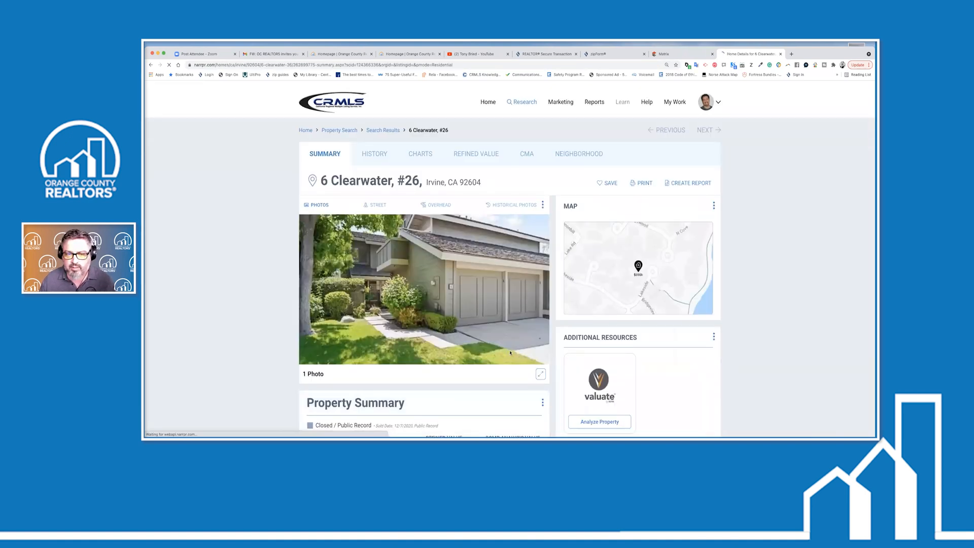
scroll(493, 349, "down", 9)
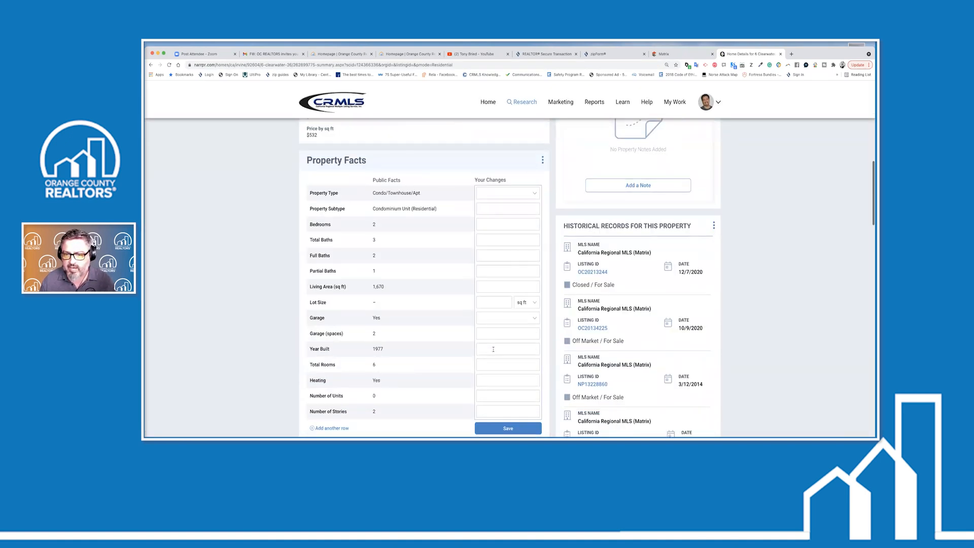
scroll(493, 350, "down", 4)
scroll(475, 353, "down", 3)
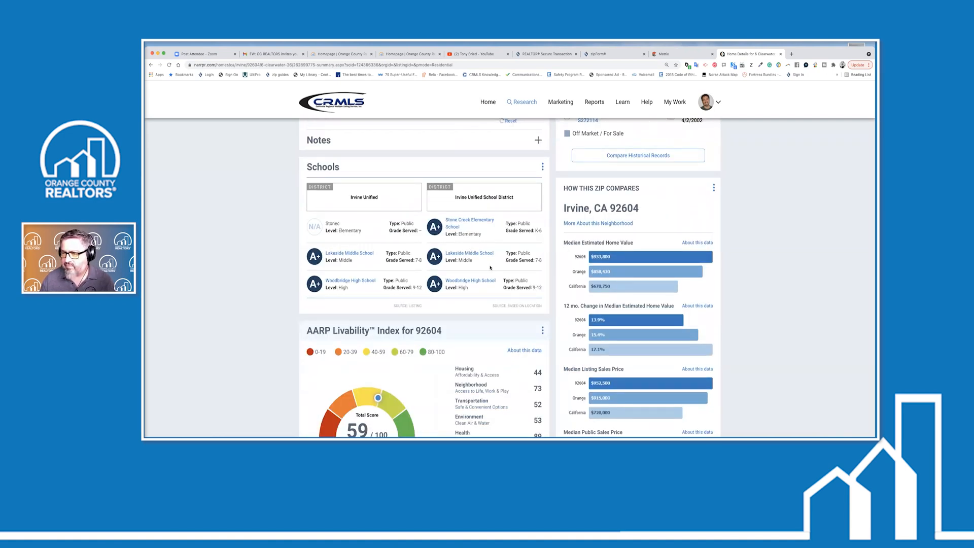
scroll(490, 268, "up", 10)
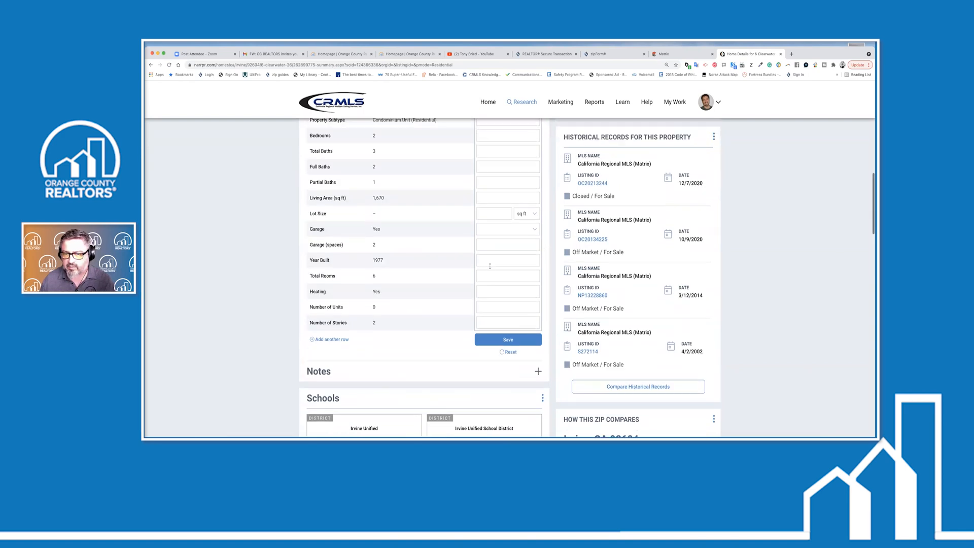
scroll(490, 267, "up", 2)
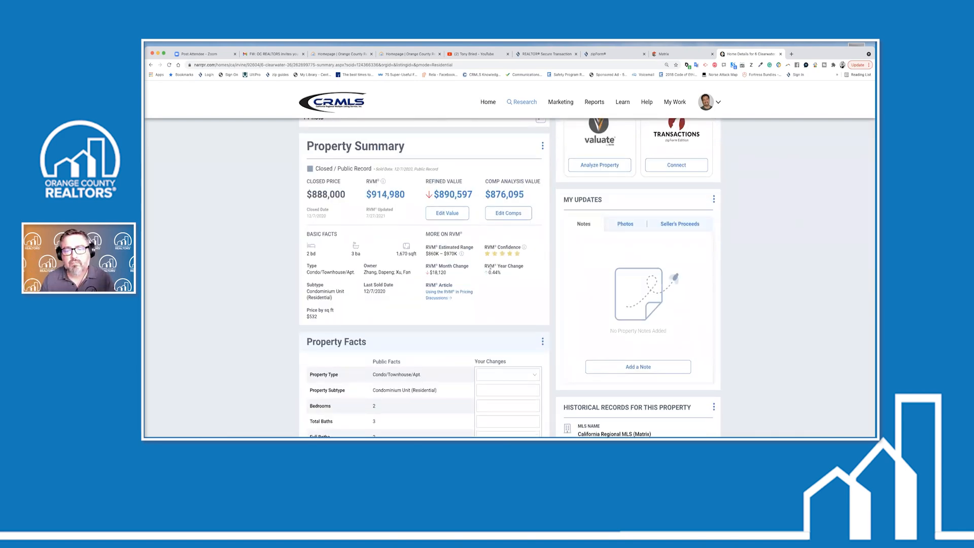
scroll(495, 281, "up", 5)
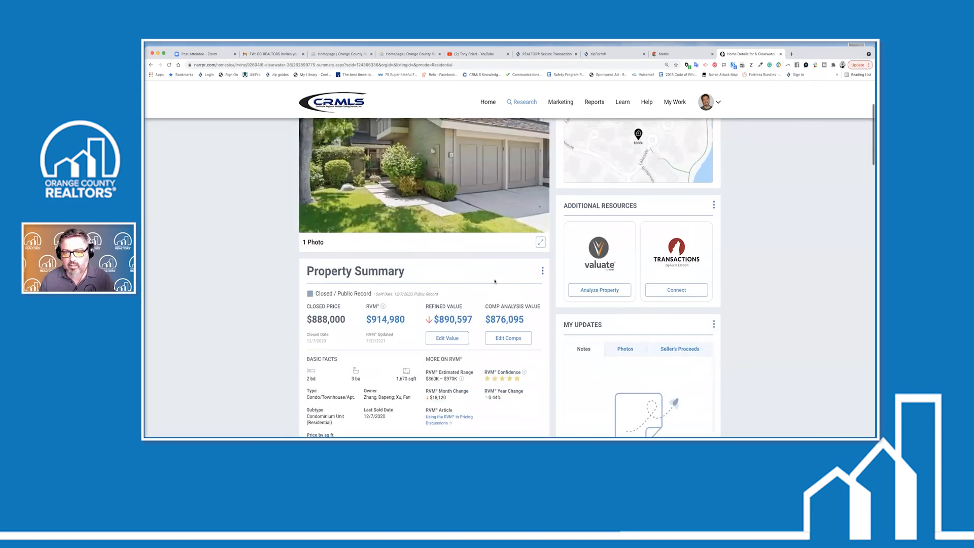
scroll(495, 281, "up", 1)
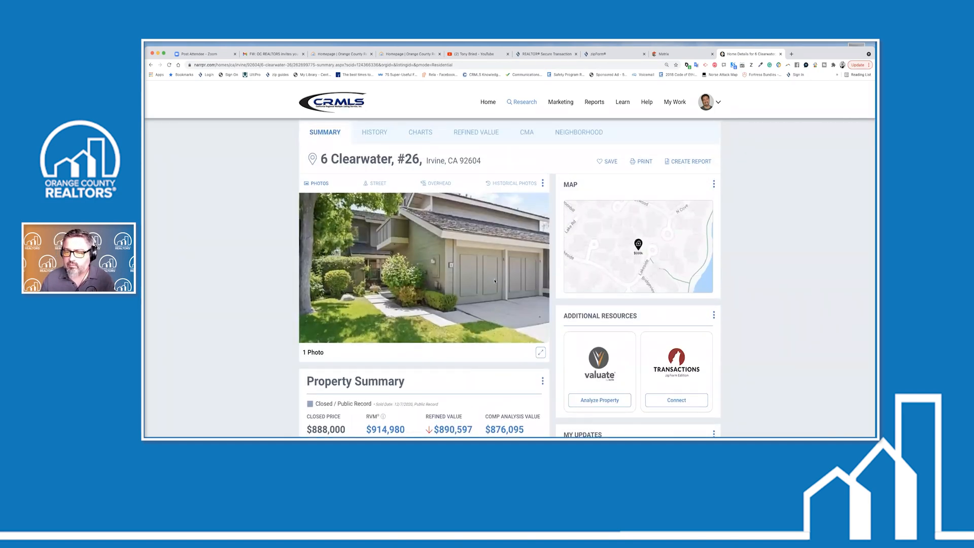
scroll(494, 281, "down", 3)
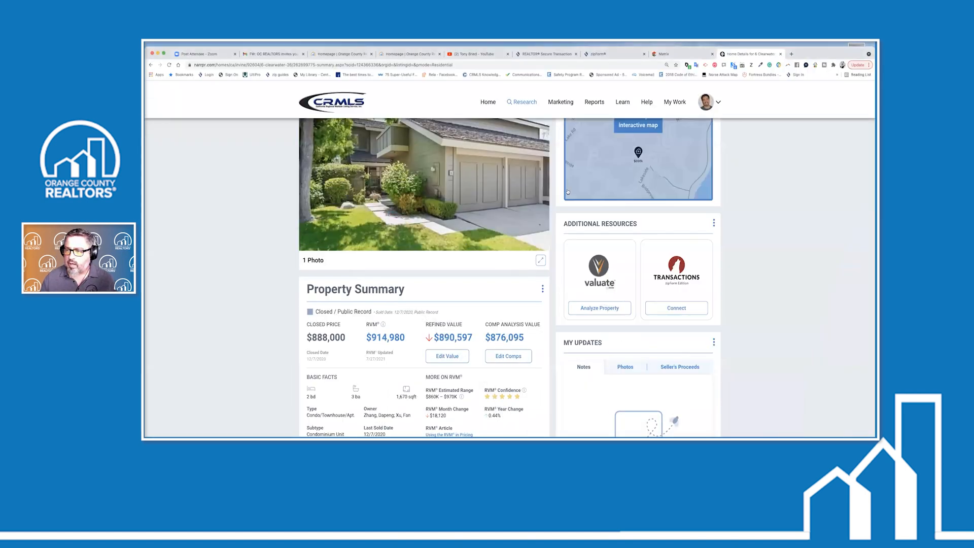
scroll(480, 220, "up", 5)
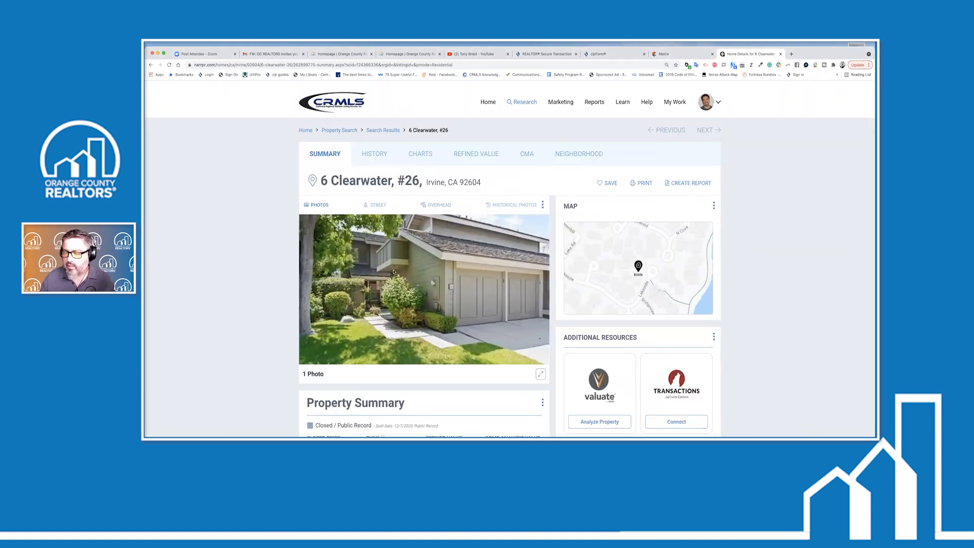
scroll(393, 272, "down", 3)
scroll(392, 272, "up", 2)
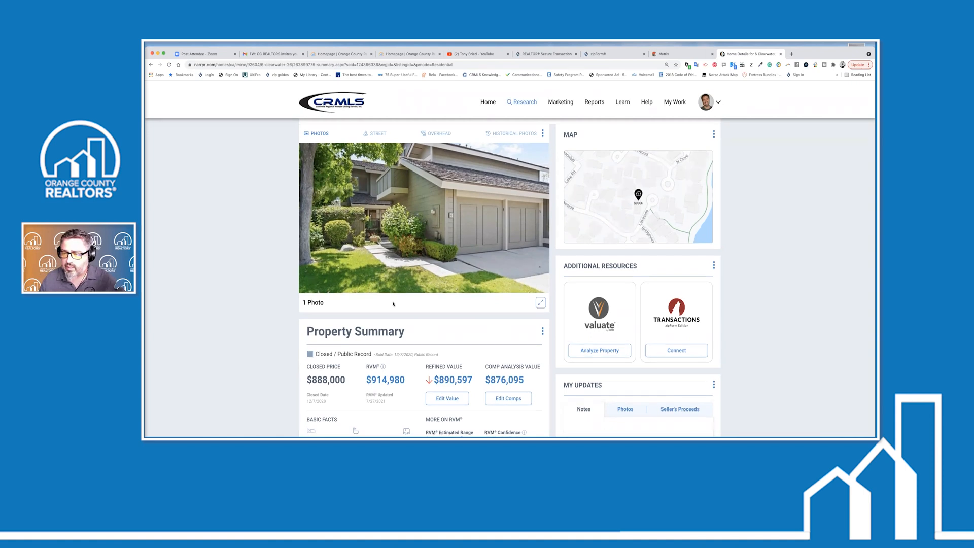
scroll(393, 304, "down", 5)
scroll(572, 229, "up", 4)
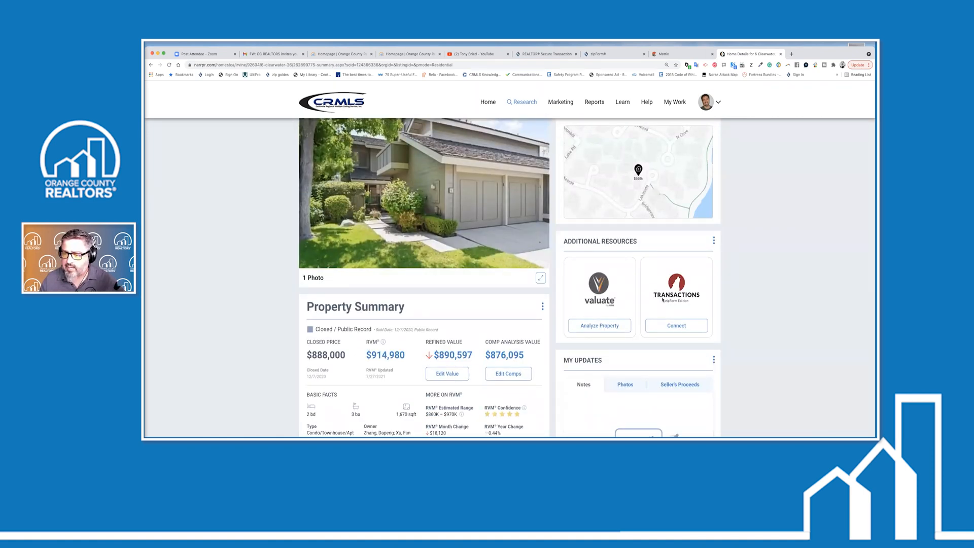
left_click(677, 326)
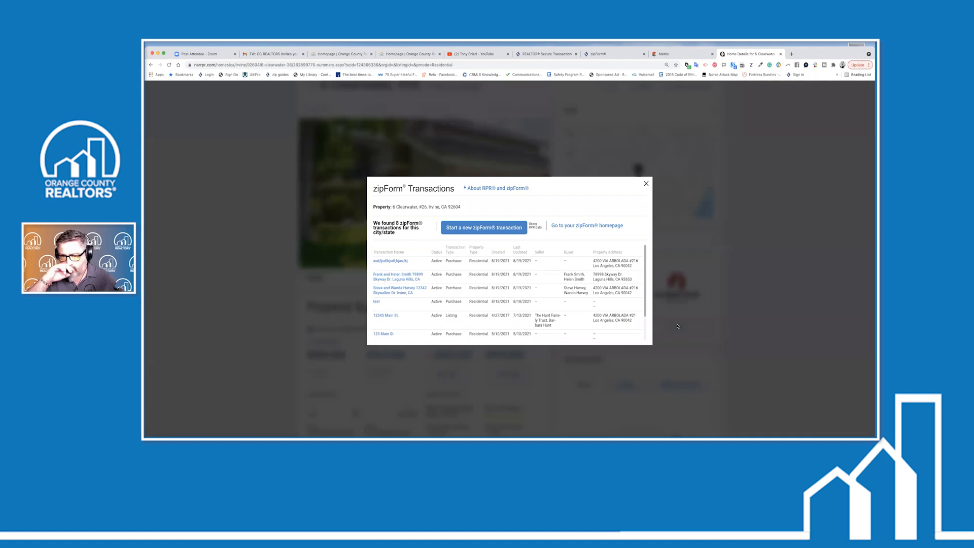
left_click(486, 229)
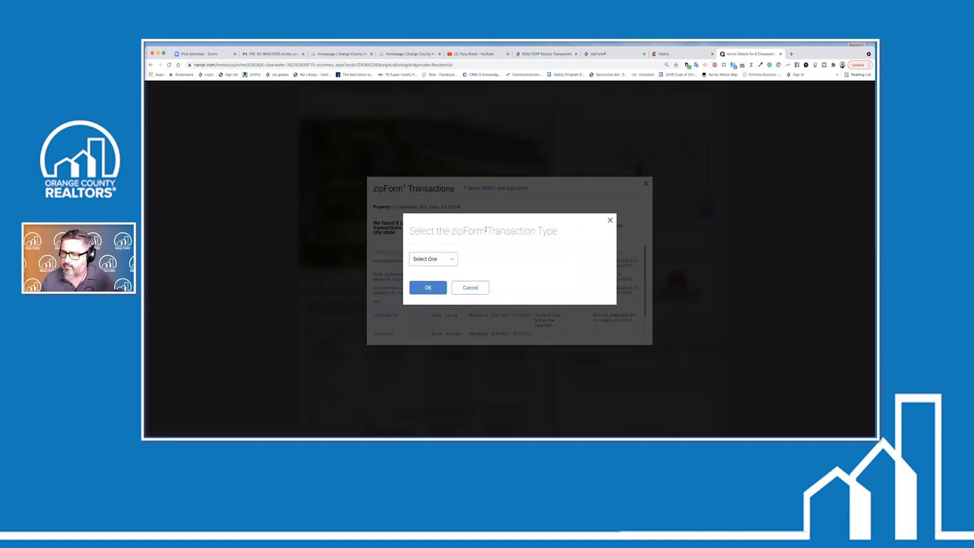
left_click(454, 260)
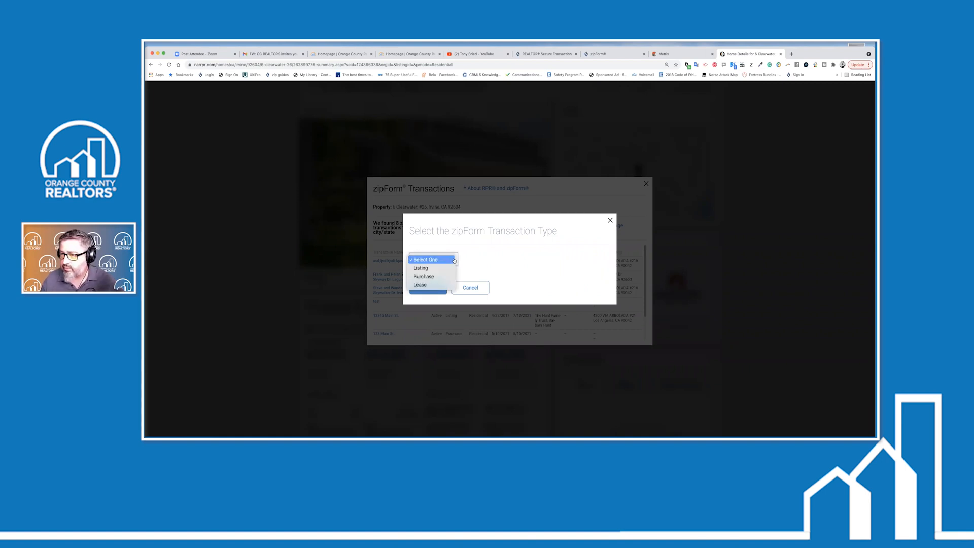
left_click(426, 268)
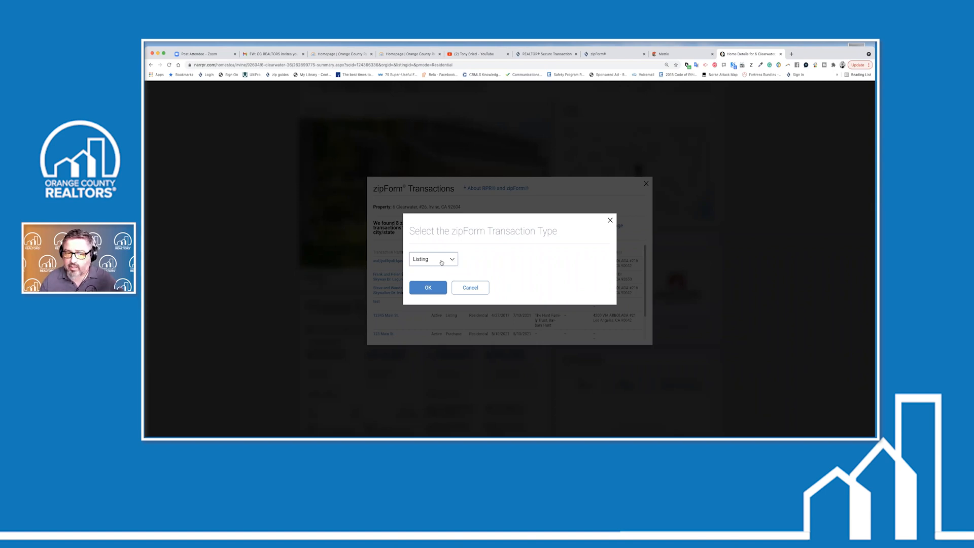
left_click(445, 261)
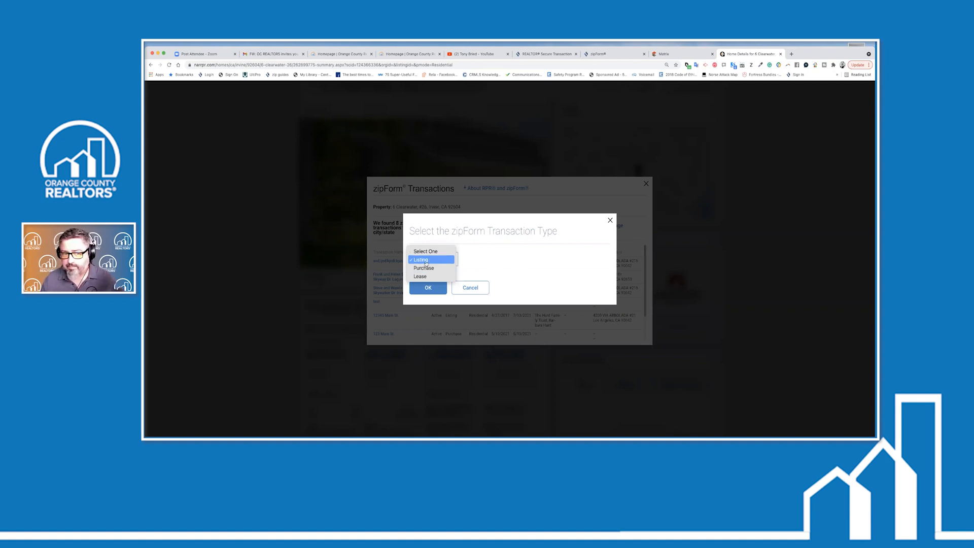
left_click(426, 261)
left_click(429, 288)
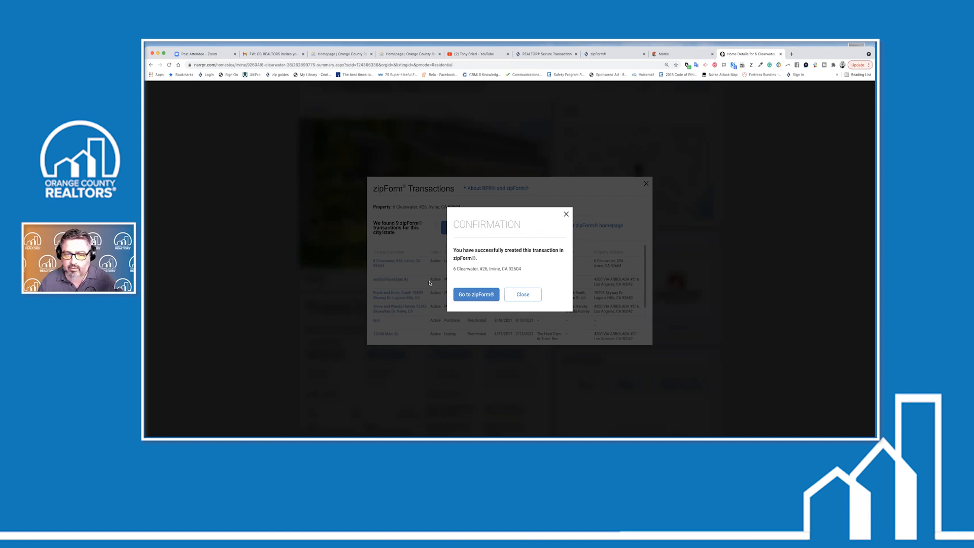
left_click(523, 294)
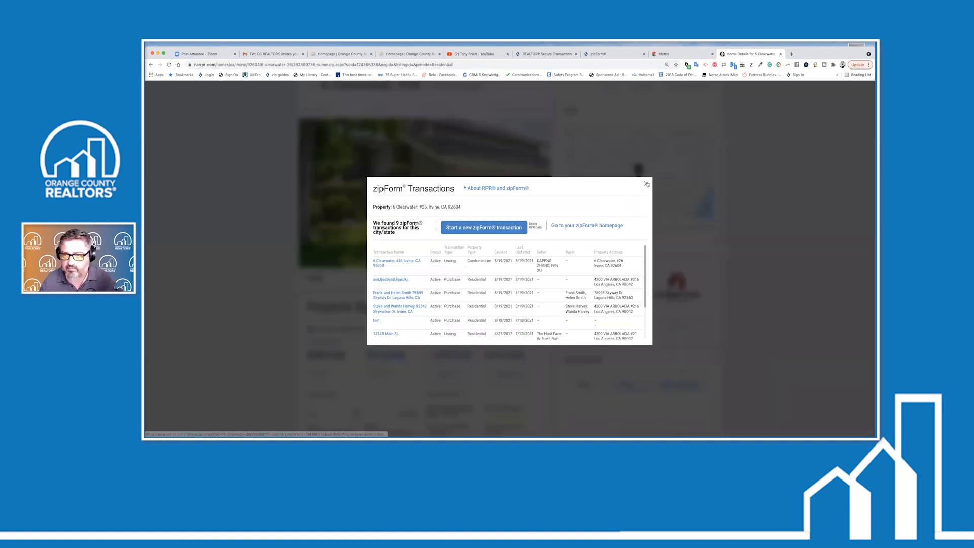
left_click(646, 184)
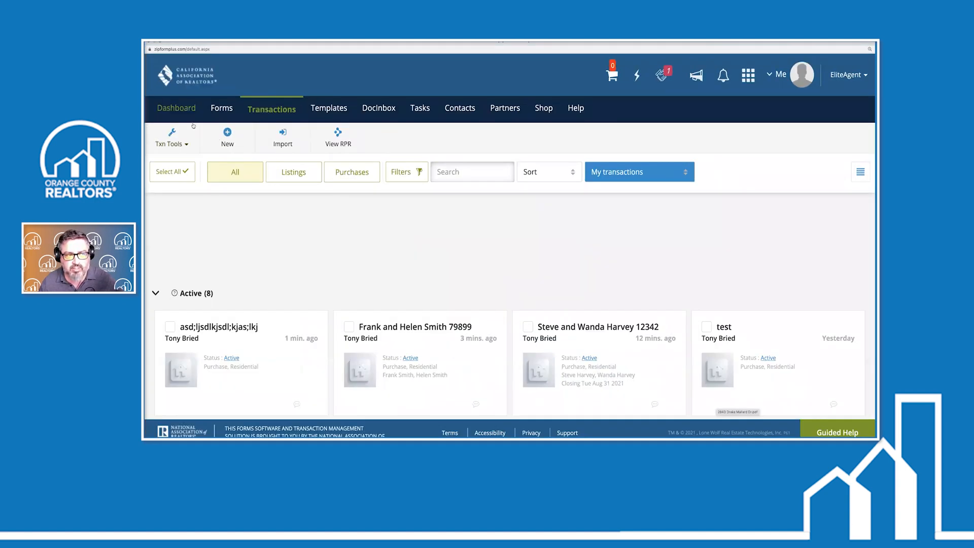
left_click(272, 109)
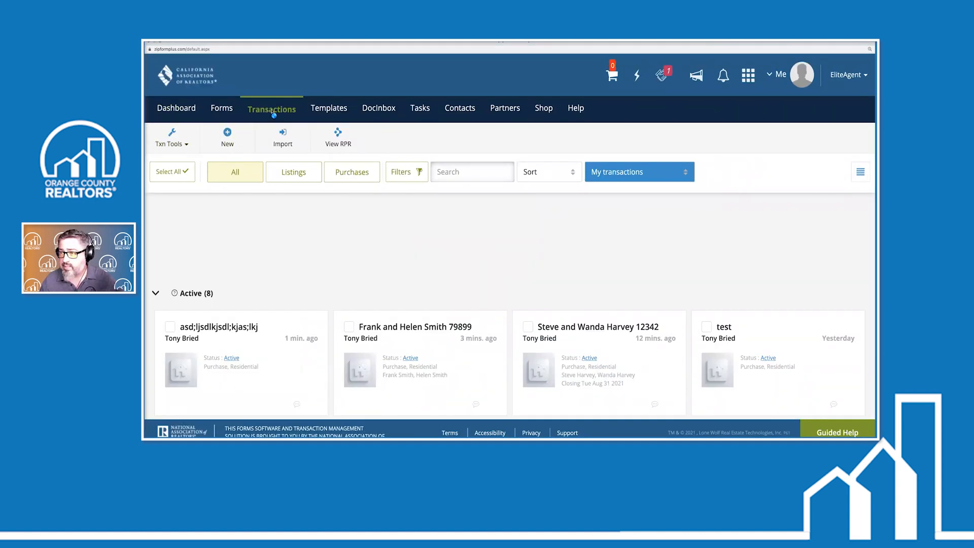
scroll(342, 215, "down", 10)
scroll(342, 214, "up", 10)
scroll(342, 215, "down", 3)
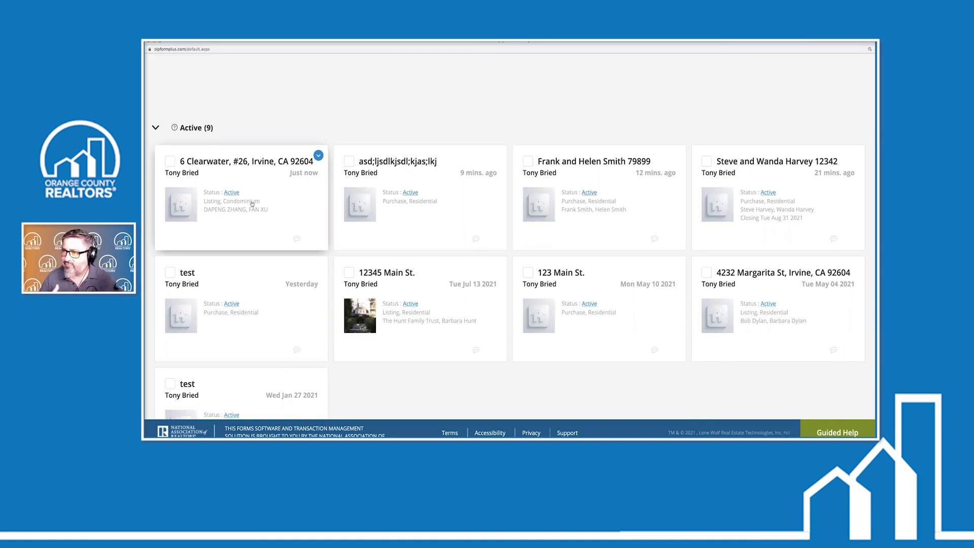
left_click(273, 181)
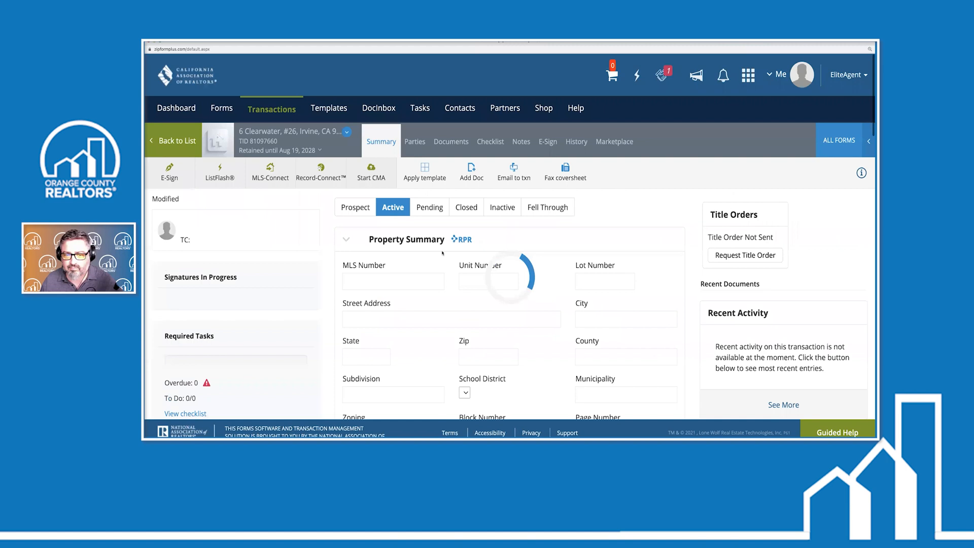
scroll(464, 294, "down", 3)
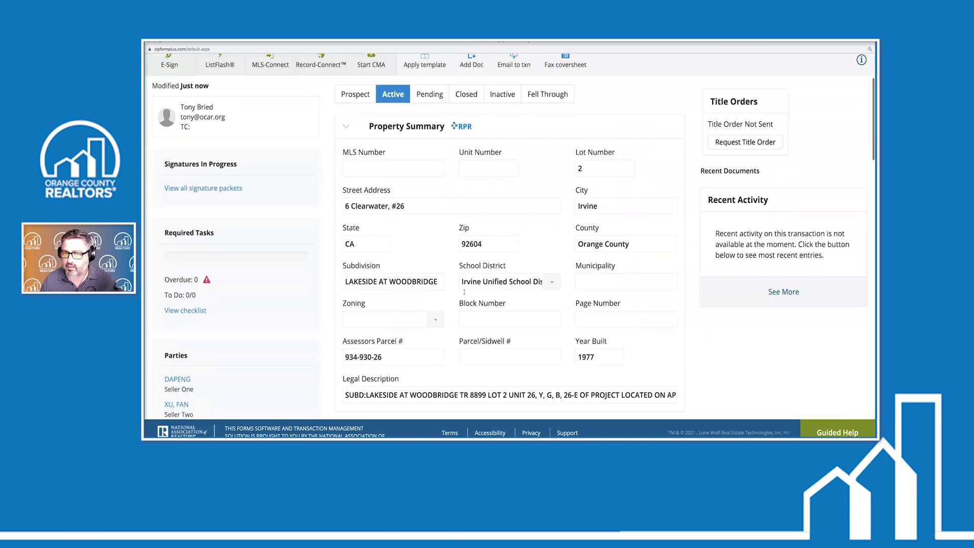
scroll(462, 295, "up", 2)
scroll(462, 297, "up", 1)
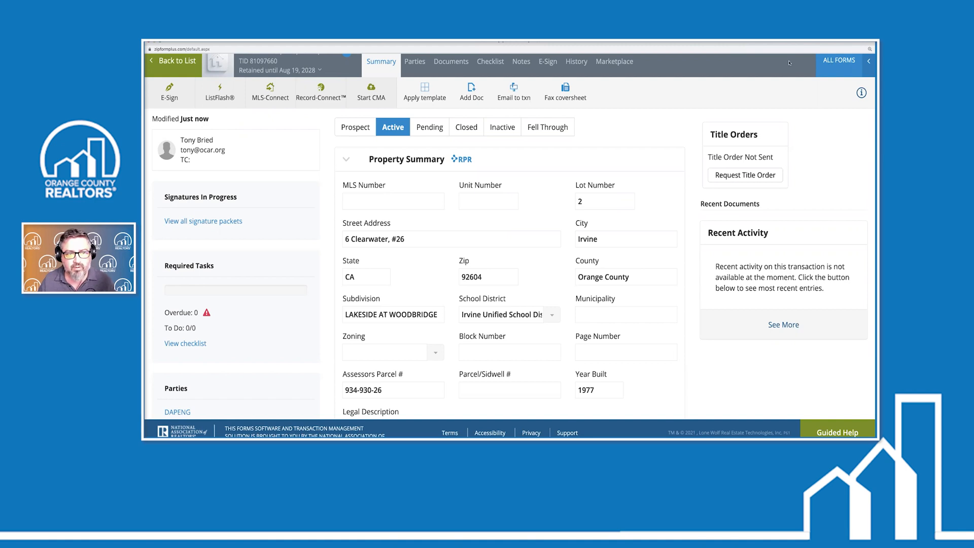
scroll(551, 147, "down", 1)
scroll(507, 162, "up", 3)
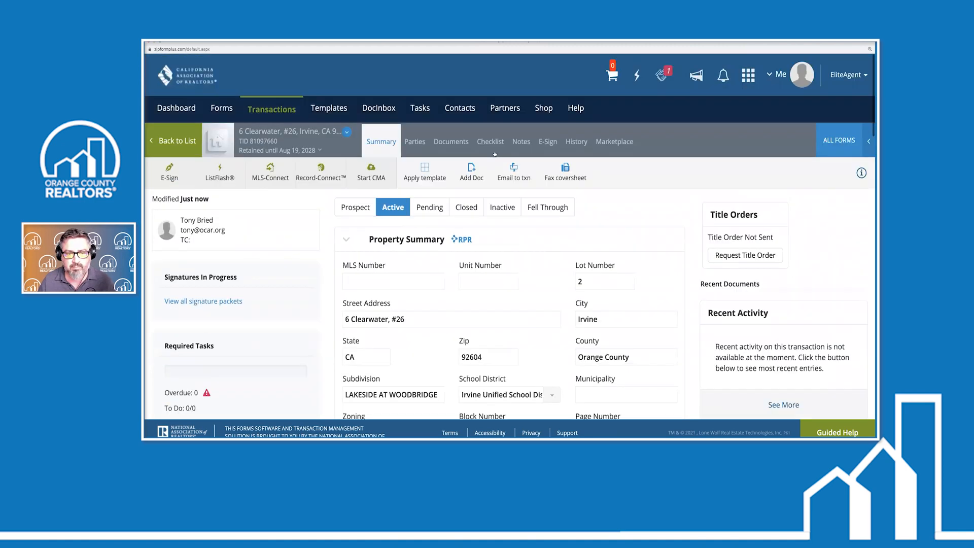
Apply Listing Template 2 and show the transaction's four documents, including the Cover Sheet
left_click(428, 172)
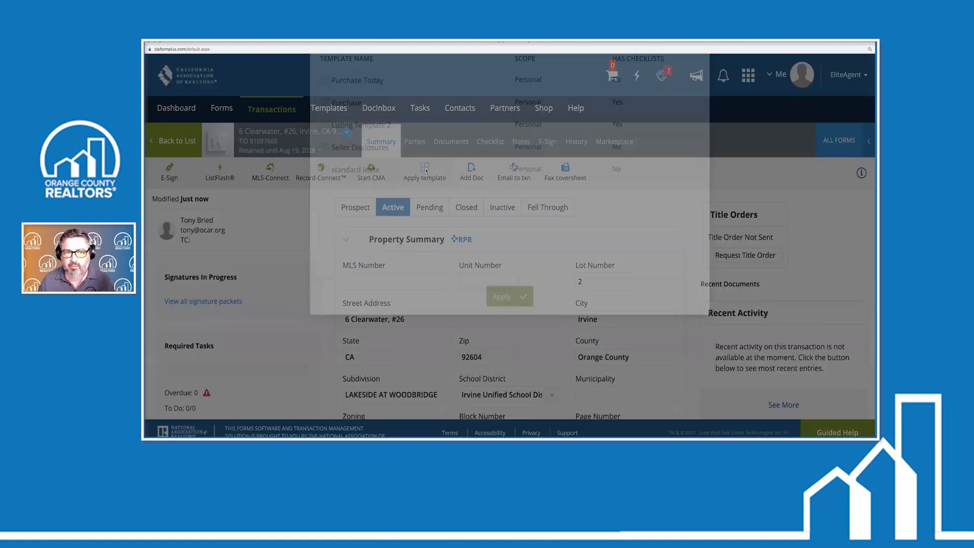
left_click(326, 189)
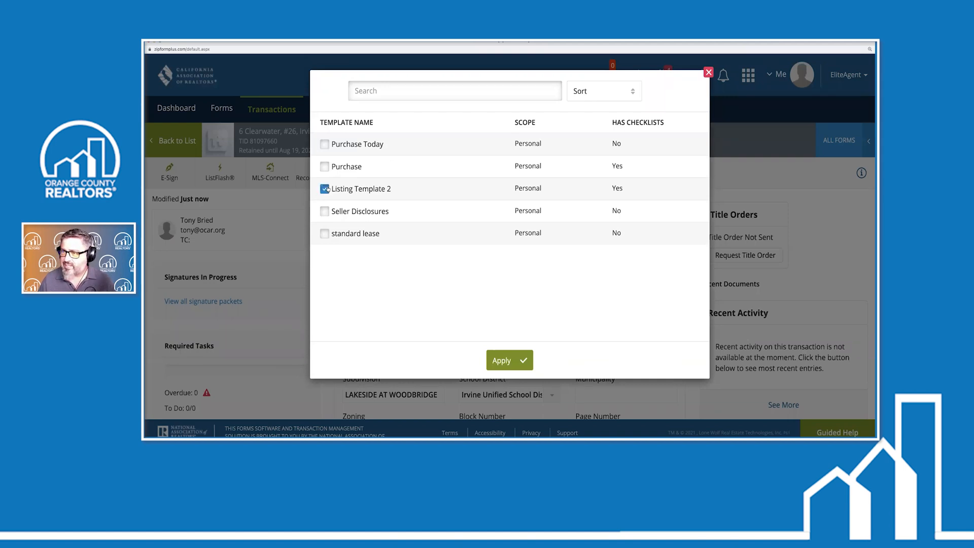
left_click(506, 361)
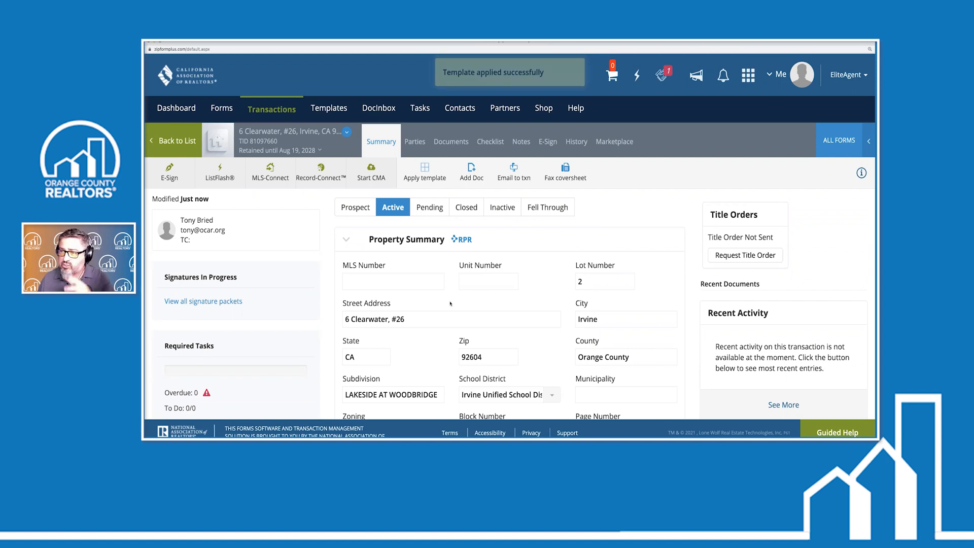
left_click(456, 144)
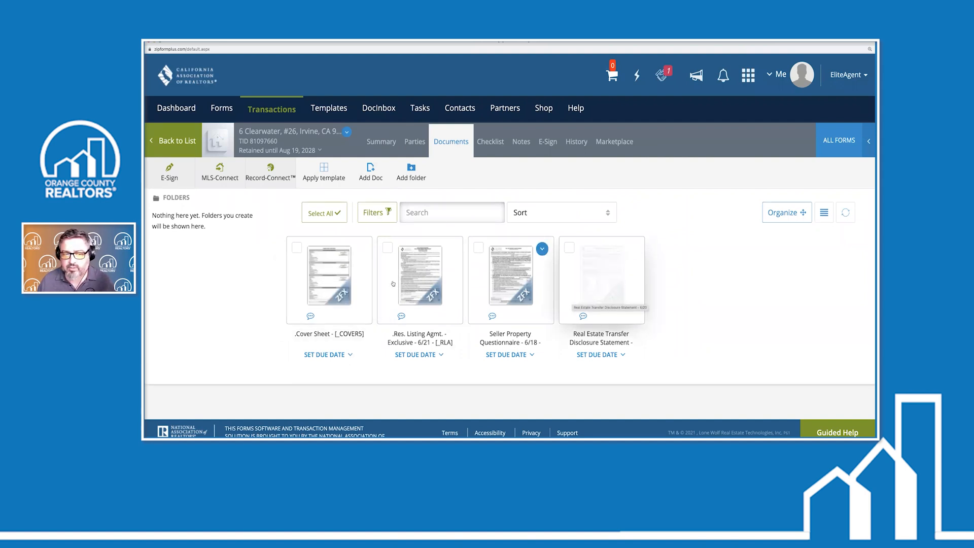
Open the Cover Sheet and look over the seller fields and the prefilled Irvine property information
left_click(333, 283)
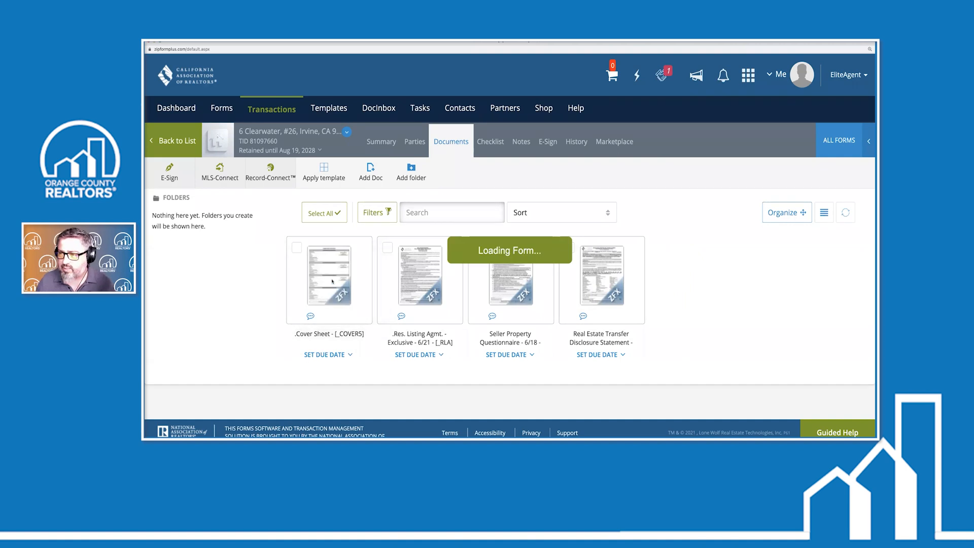
scroll(451, 294, "up", 10)
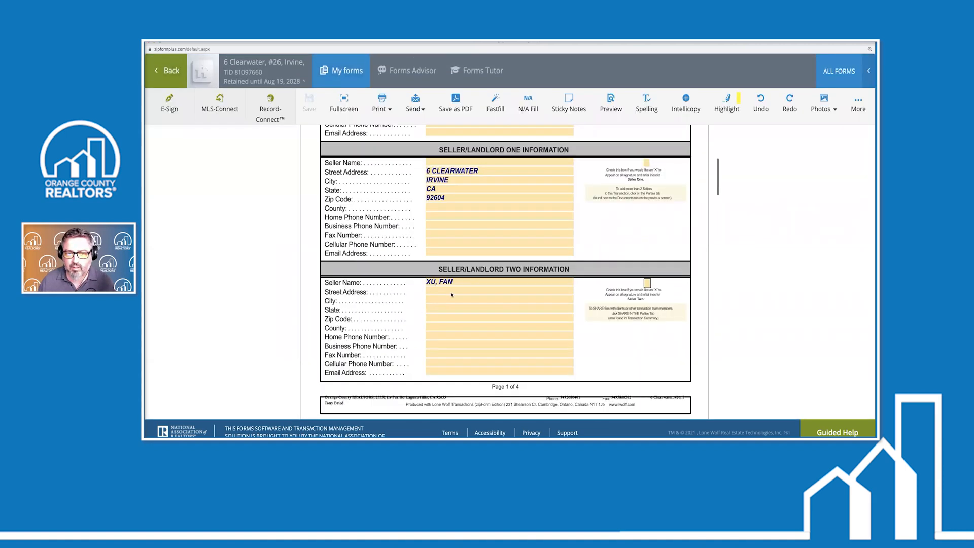
scroll(452, 295, "down", 2)
scroll(452, 295, "down", 5)
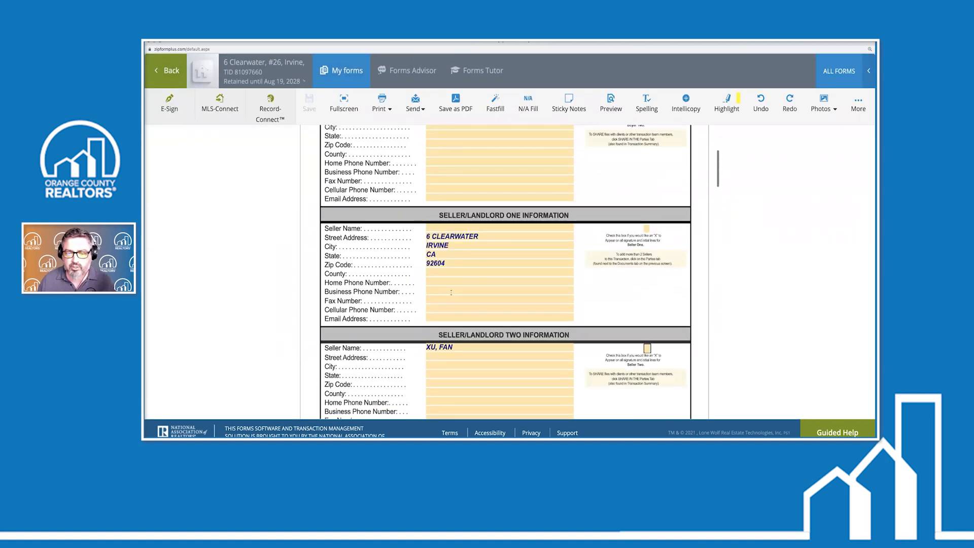
left_click(458, 222)
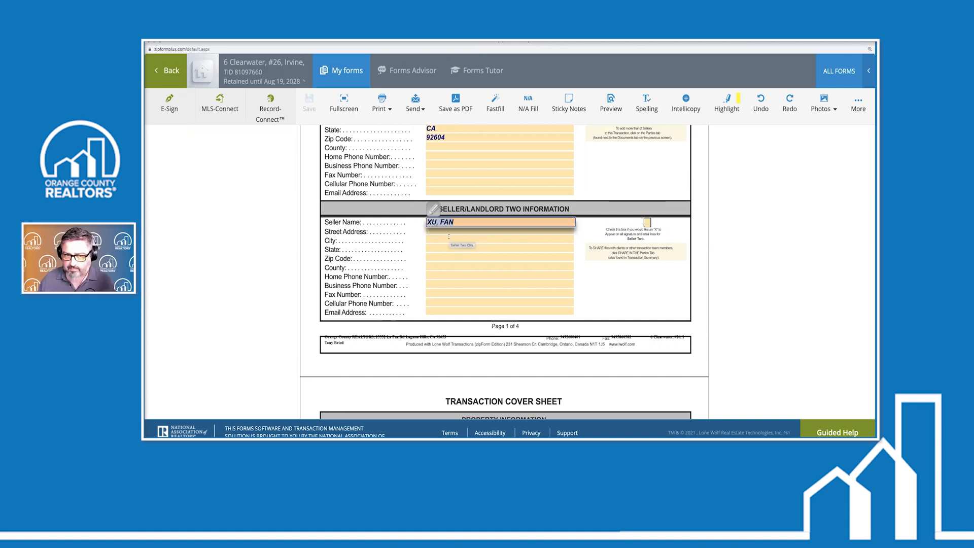
scroll(451, 235, "up", 1)
scroll(449, 237, "up", 1)
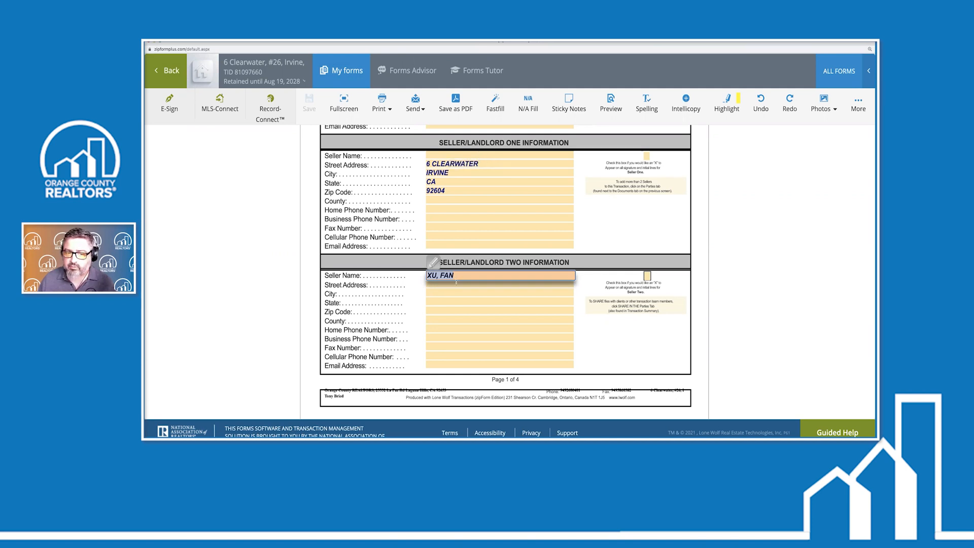
left_click(440, 362)
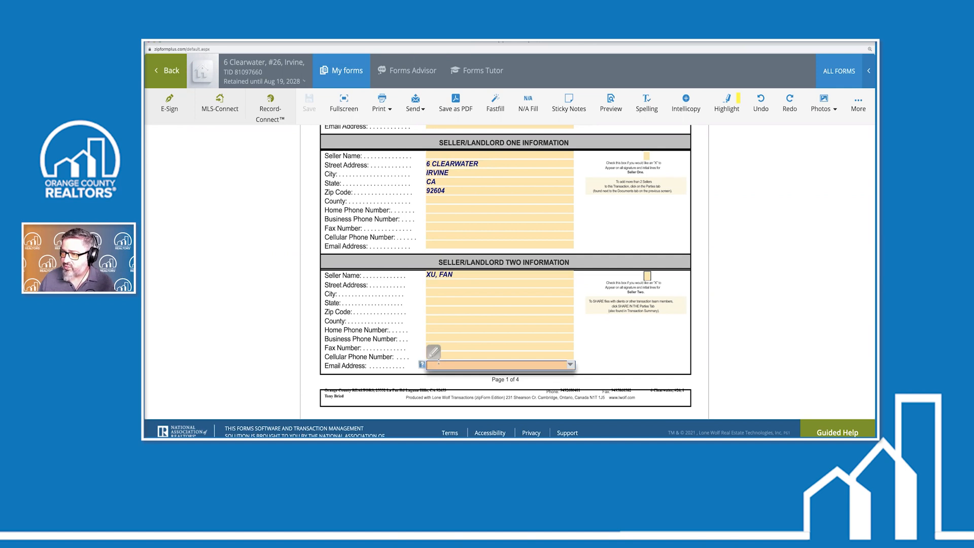
scroll(447, 333, "down", 6)
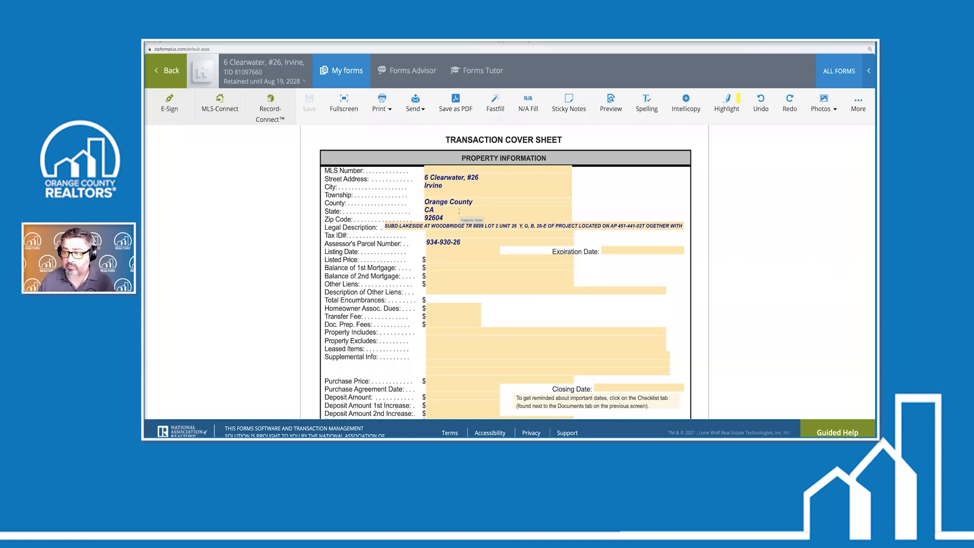
Enter listed price 120000, listing date August 19, 2021, and expiration date October 29, 2021
left_click(435, 258)
type("120000")
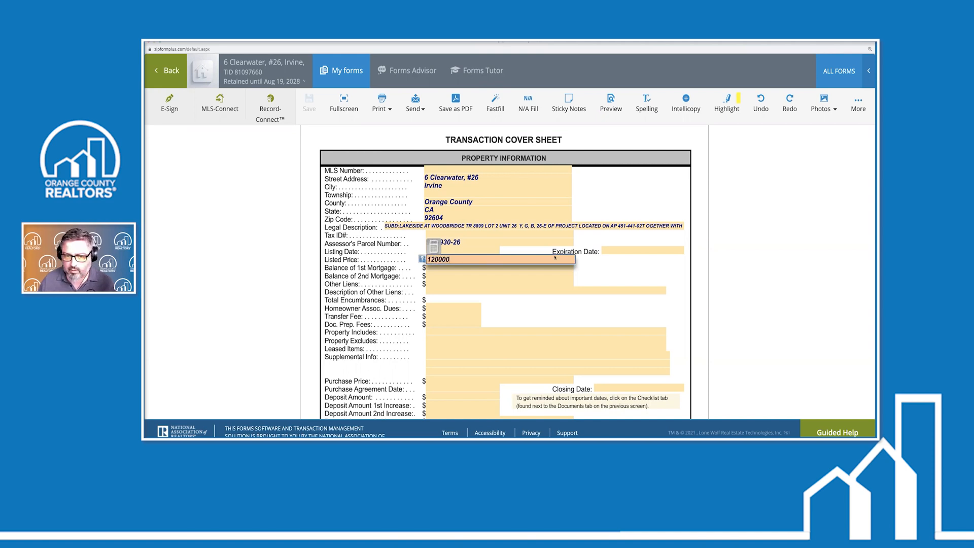
left_click(483, 251)
left_click(500, 354)
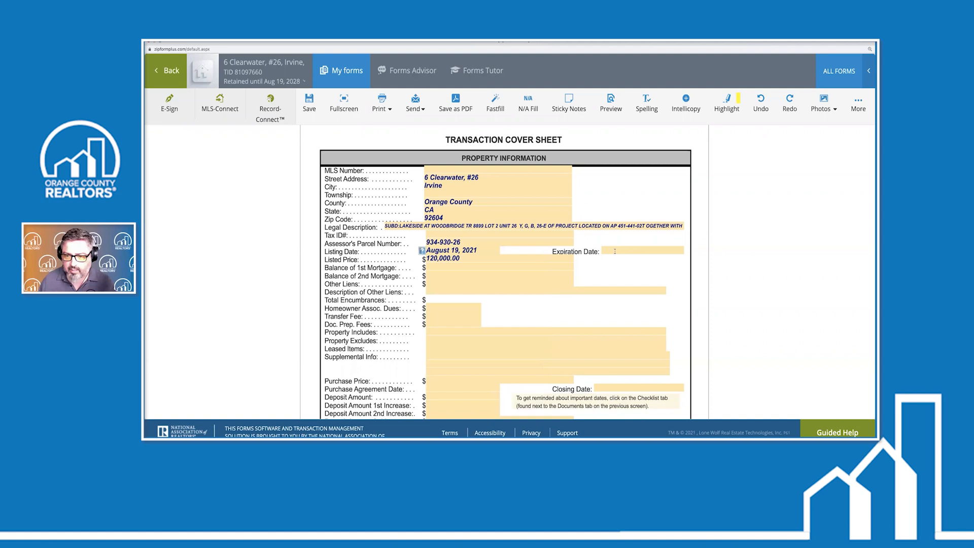
left_click(618, 251)
left_click(706, 274)
left_click(706, 274)
left_click(691, 371)
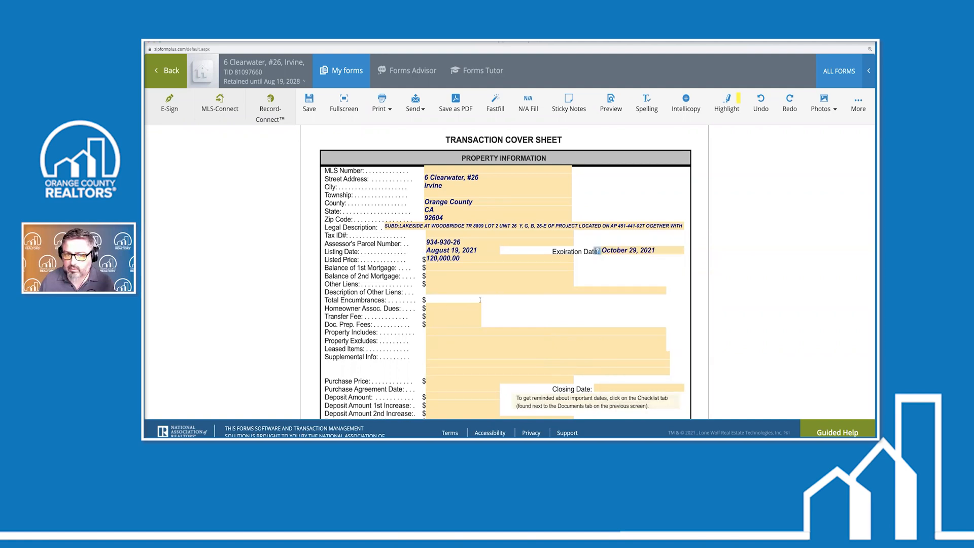
scroll(480, 300, "down", 3)
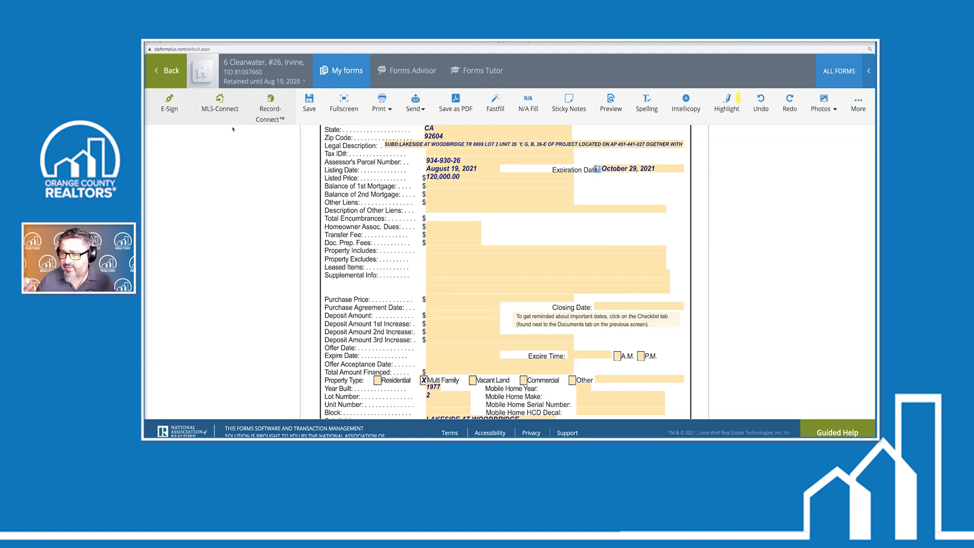
Save and close the Cover Sheet, then return to the nine active transactions
left_click(164, 76)
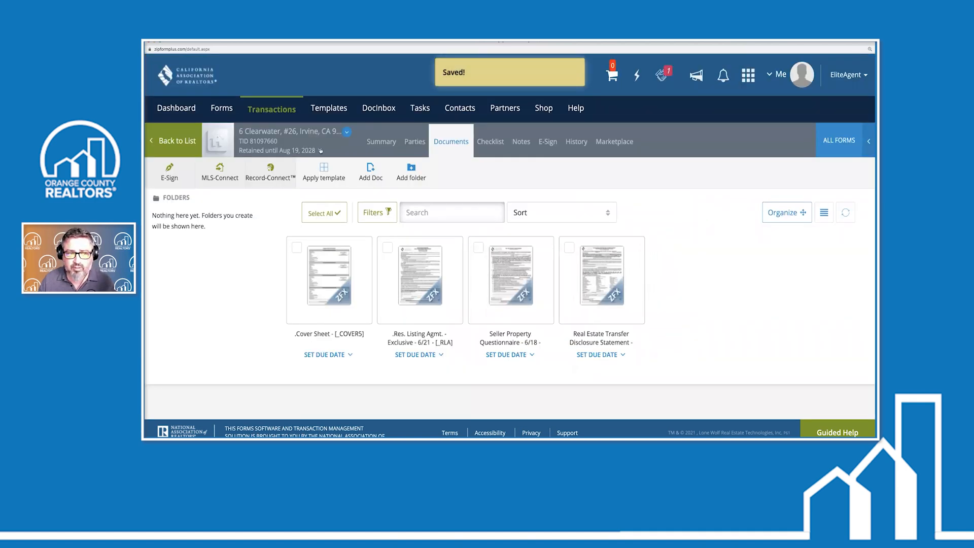
left_click(273, 111)
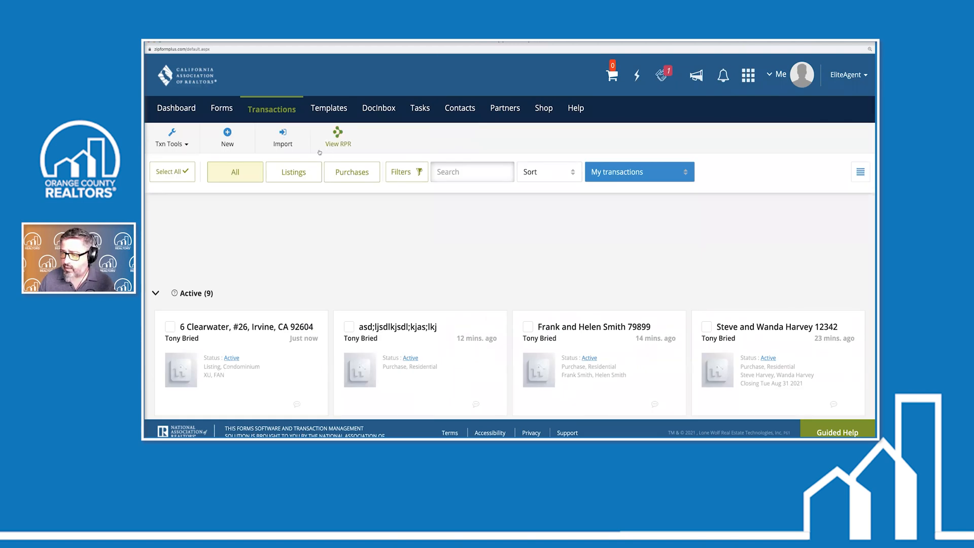
scroll(263, 281, "down", 3)
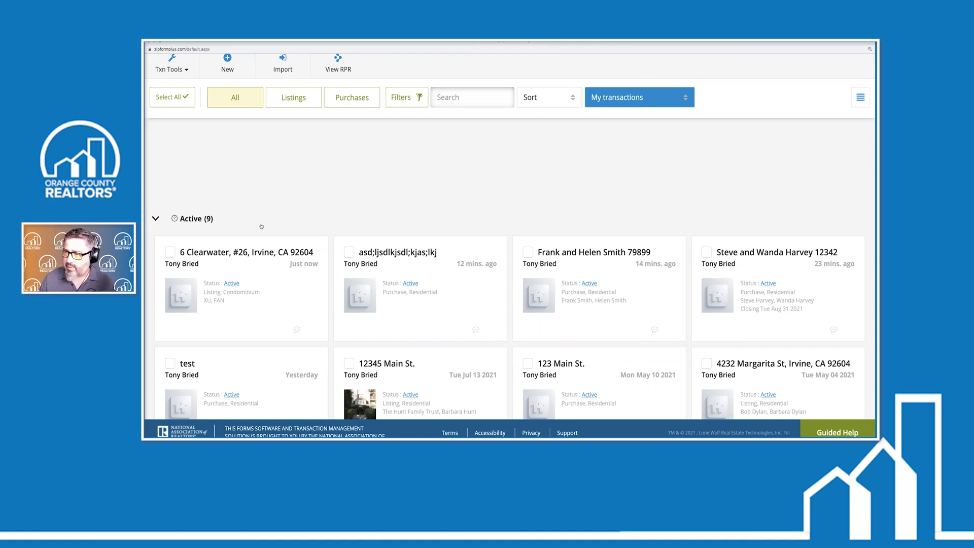
scroll(263, 268, "up", 2)
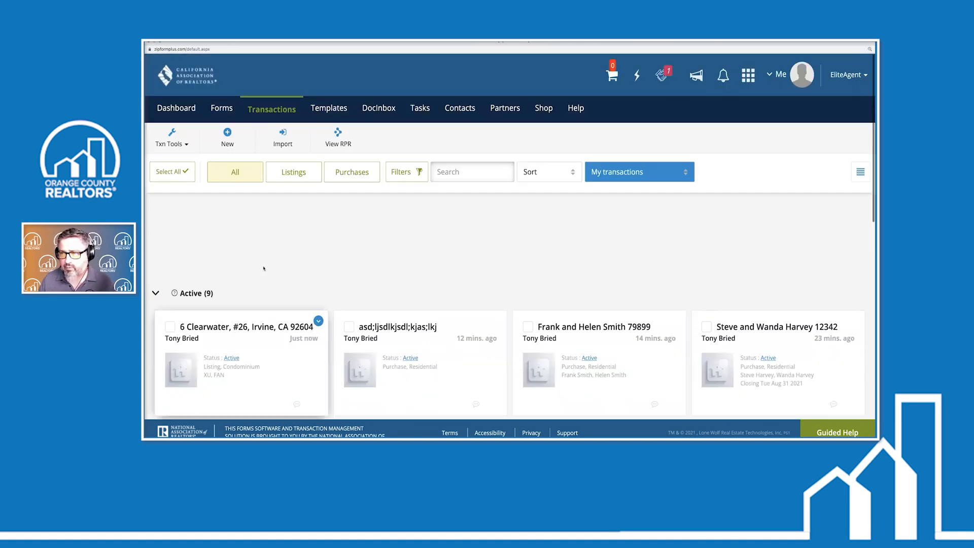
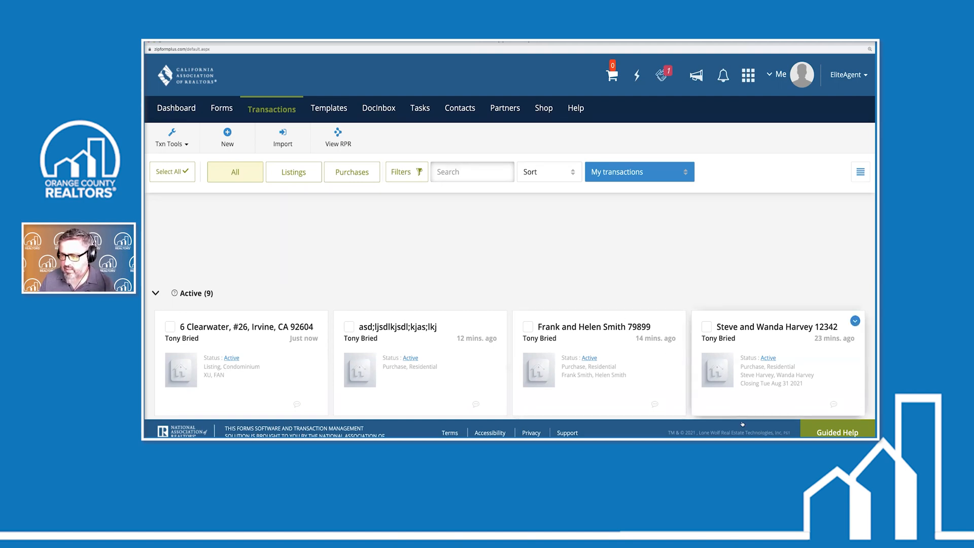
Restore the recordings folder window briefly and minimize it again
left_click(761, 438)
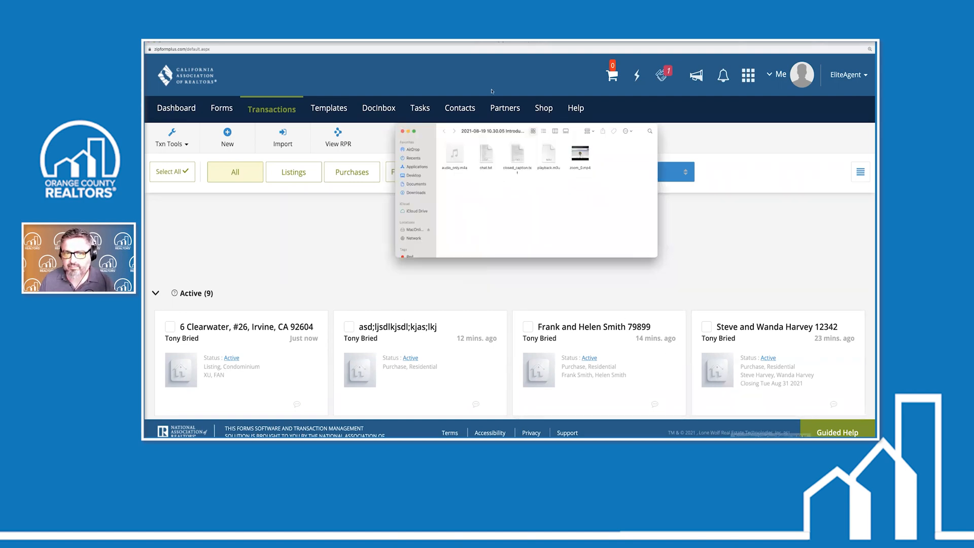
left_click(408, 131)
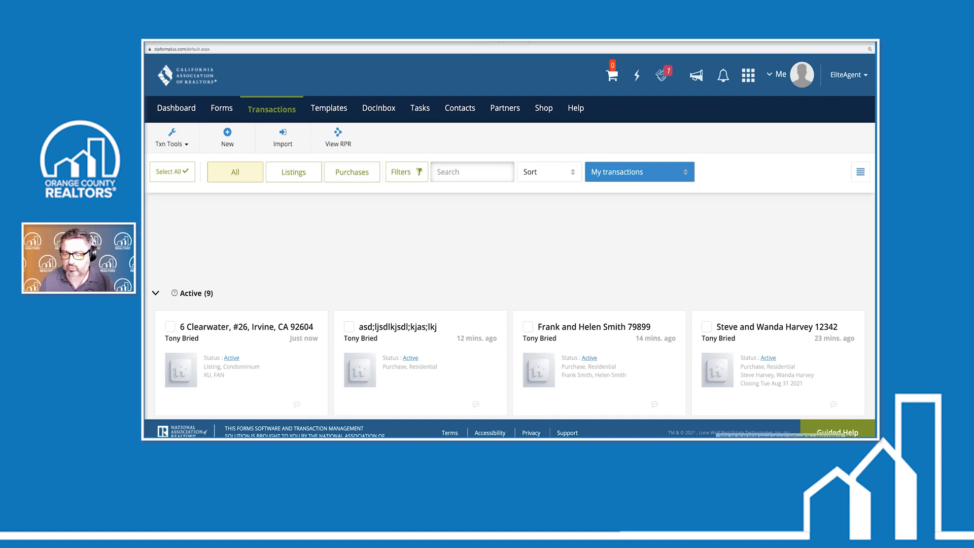
left_click(761, 437)
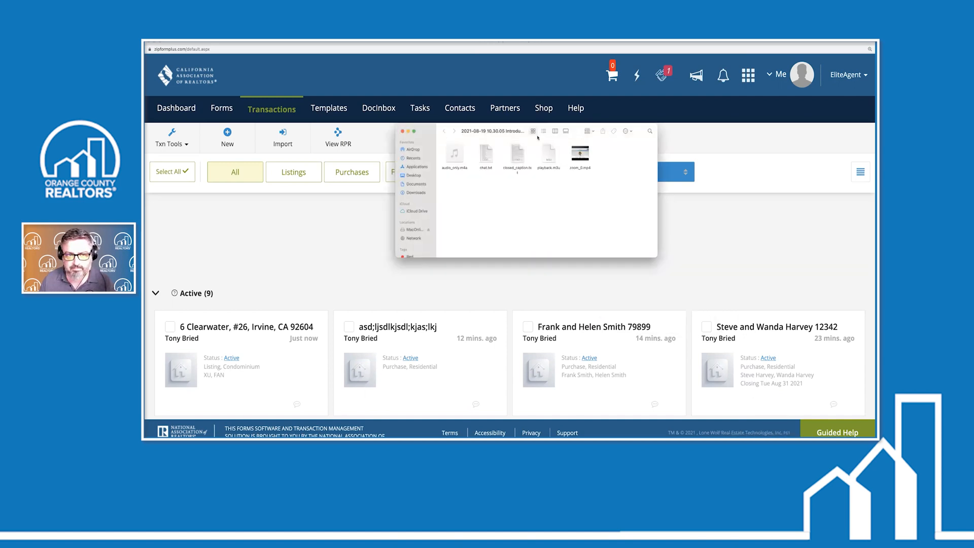
left_click(408, 131)
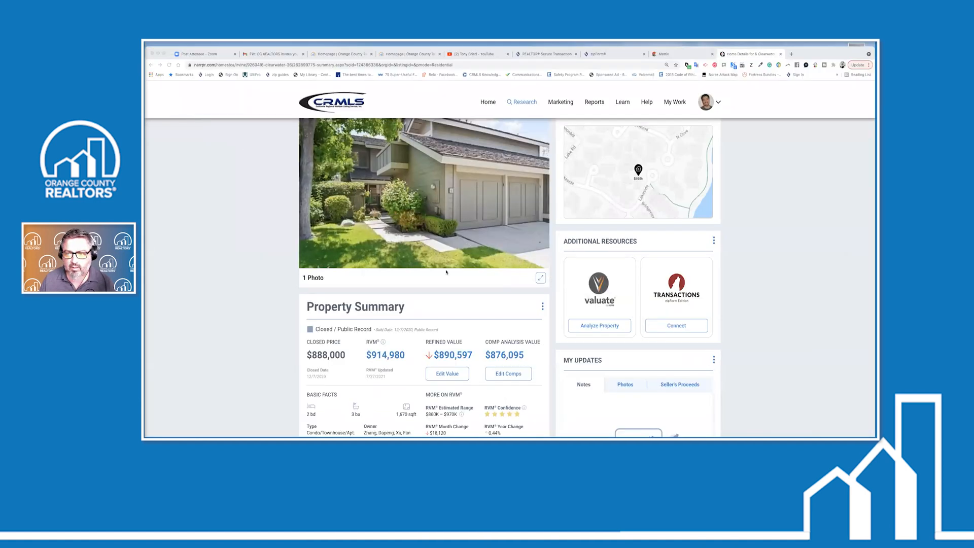
scroll(446, 274, "down", 3)
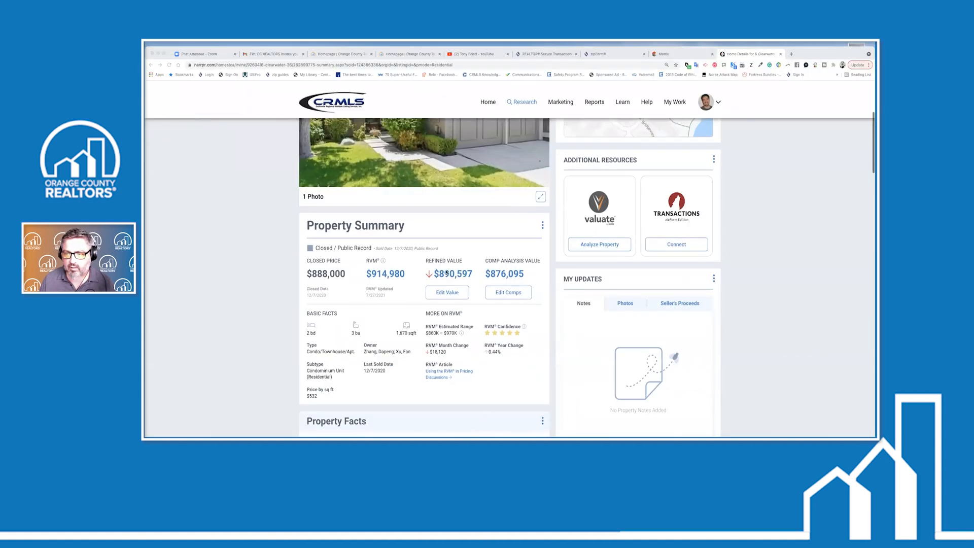
scroll(446, 272, "up", 3)
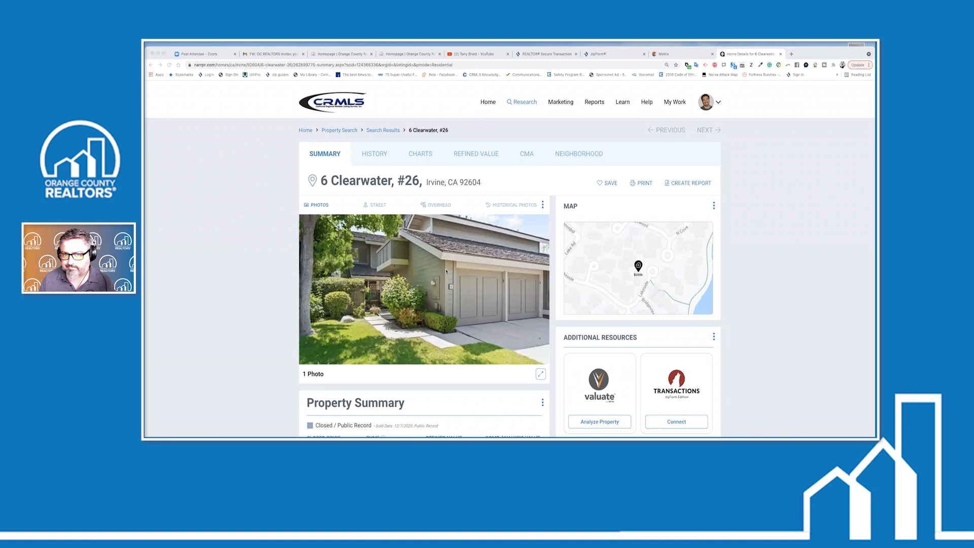
left_click(486, 104)
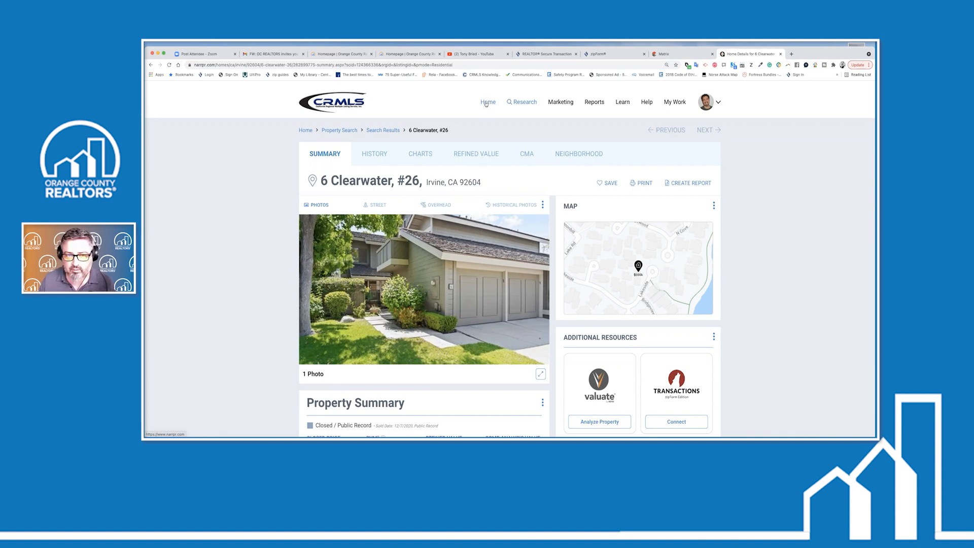
left_click(486, 104)
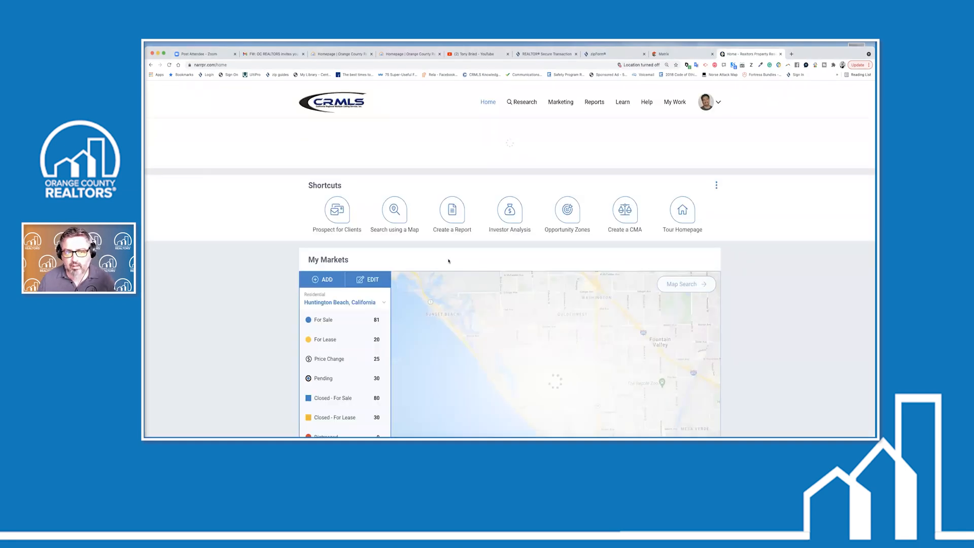
left_click(409, 147)
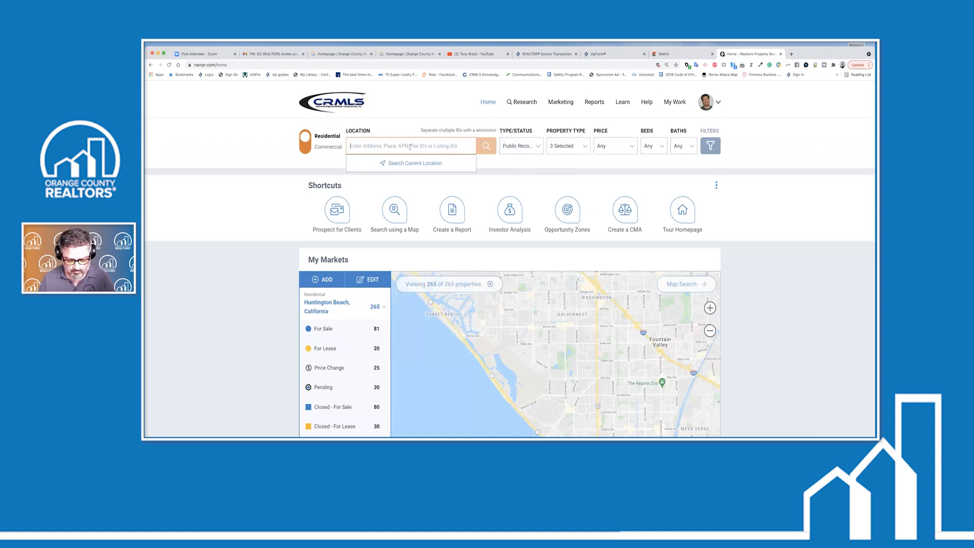
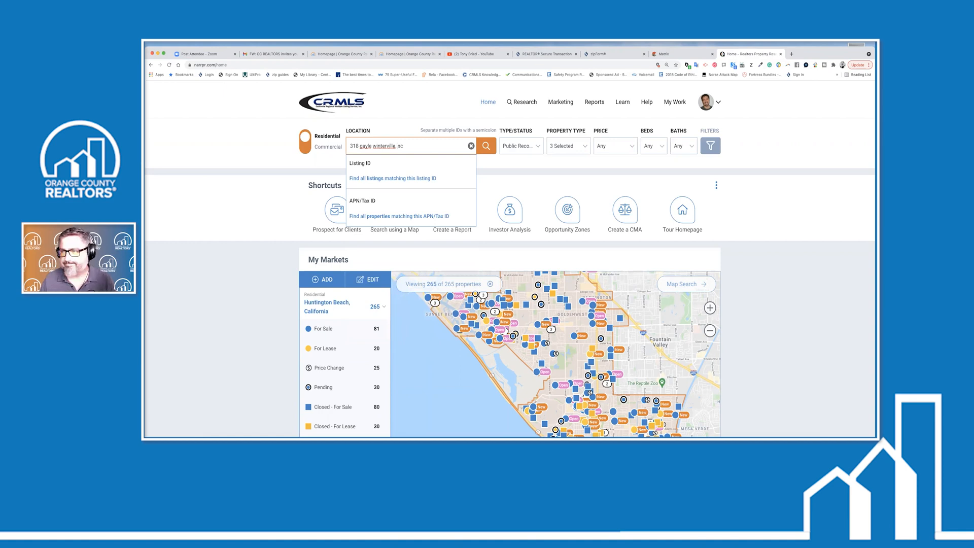
key("Return")
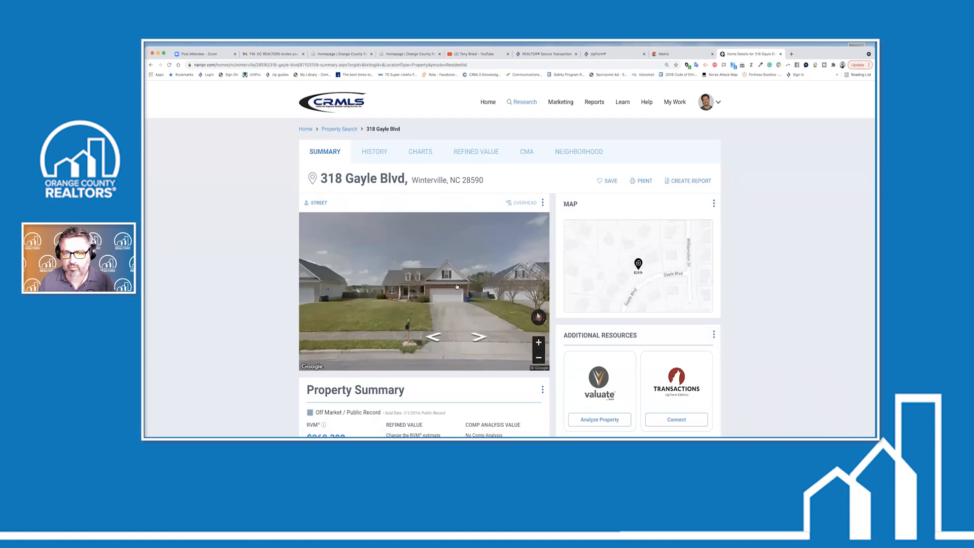
scroll(533, 285, "down", 4)
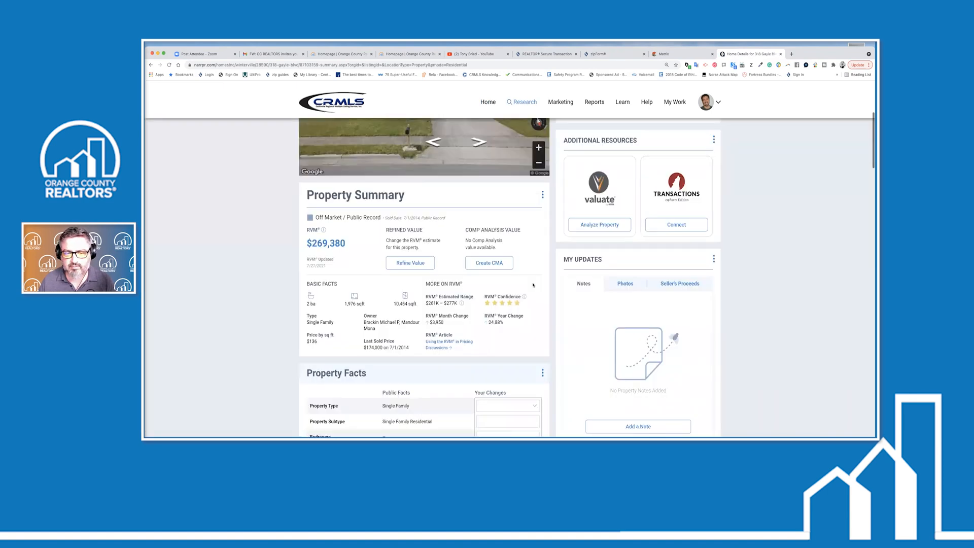
scroll(532, 284, "down", 1)
scroll(531, 282, "down", 2)
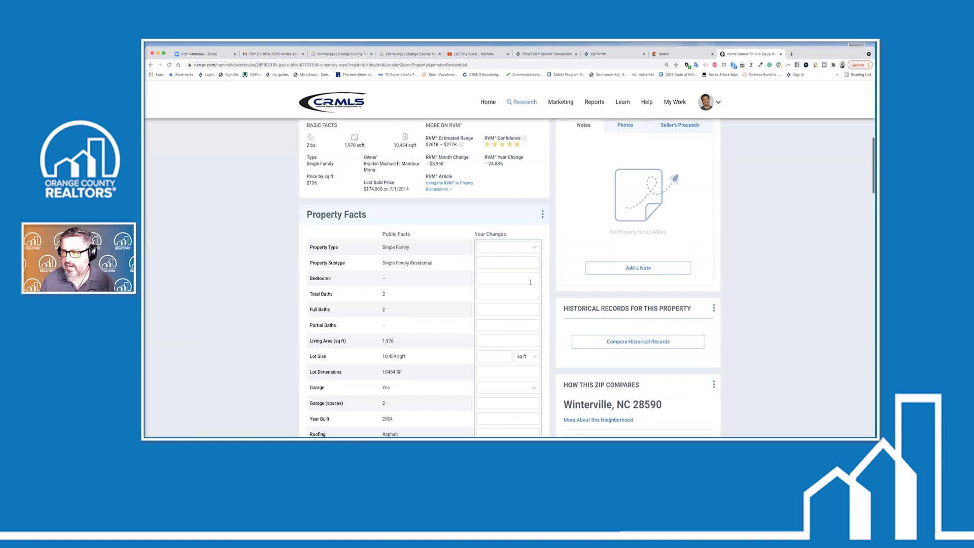
scroll(530, 282, "up", 2)
scroll(408, 269, "up", 1)
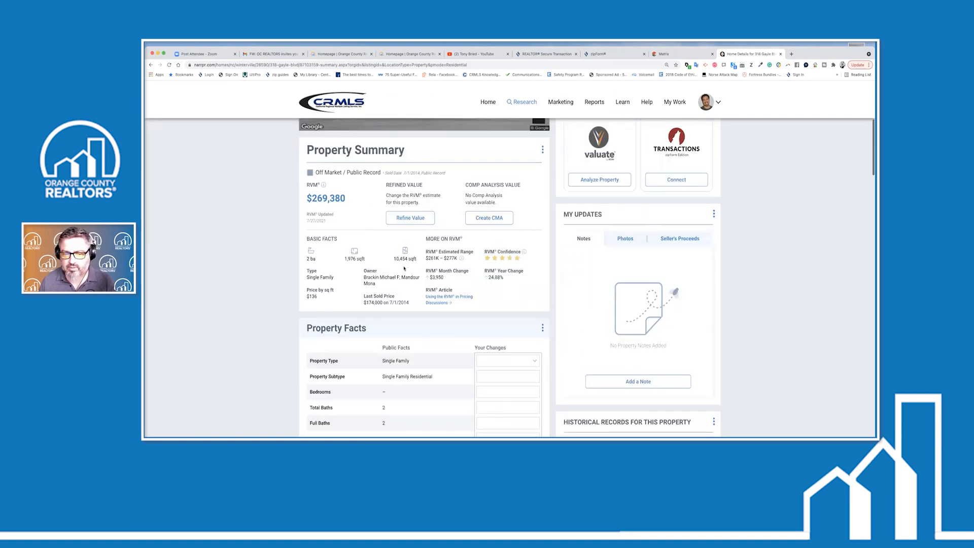
scroll(404, 268, "down", 2)
scroll(404, 268, "down", 5)
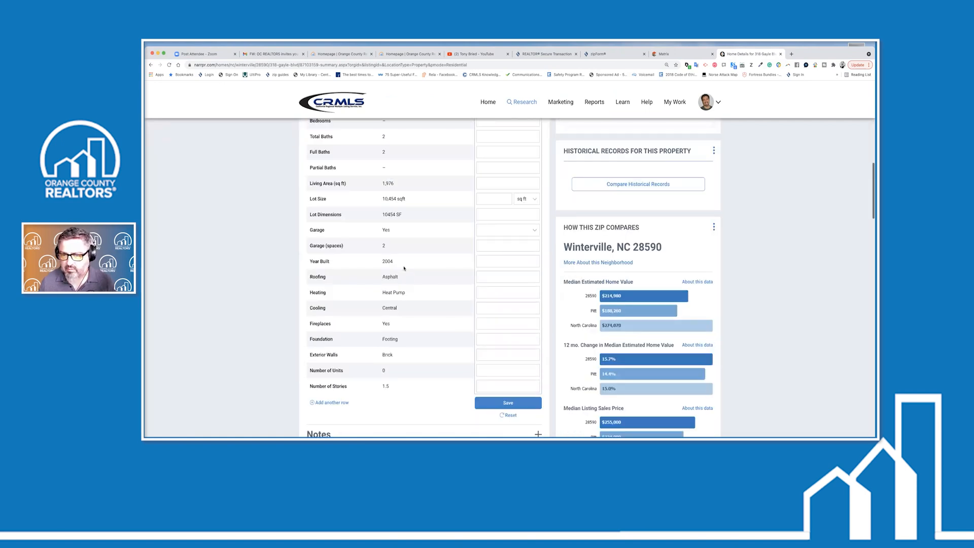
scroll(410, 268, "up", 1)
scroll(410, 268, "up", 15)
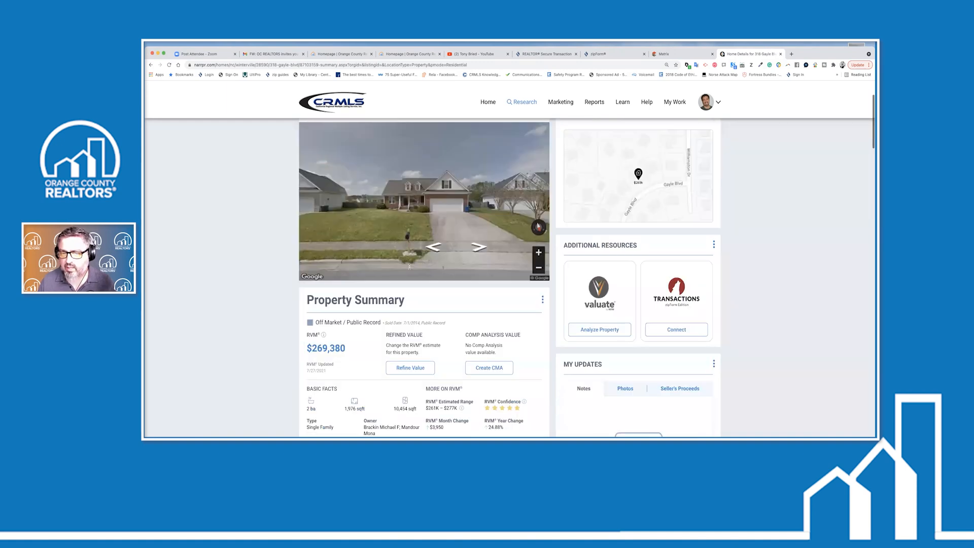
scroll(518, 292, "down", 3)
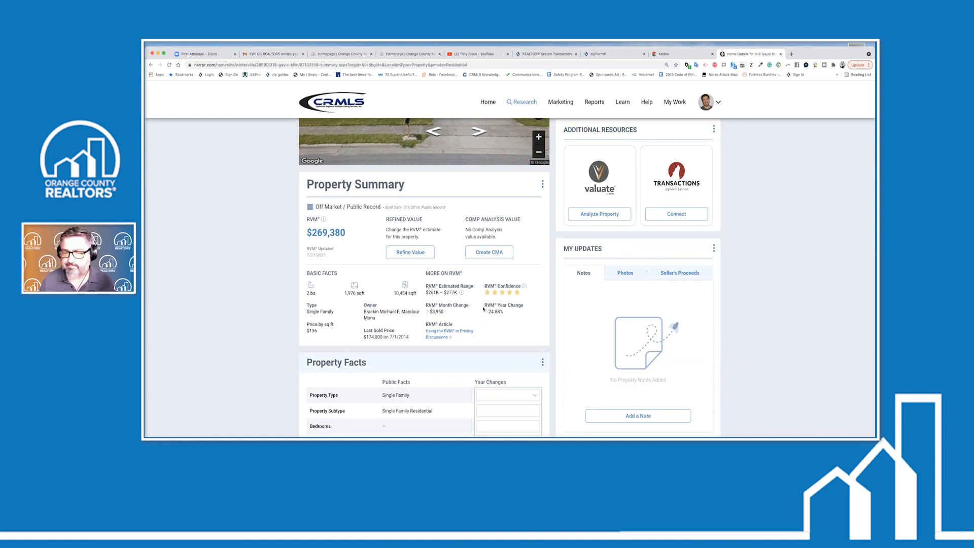
scroll(549, 320, "down", 1)
scroll(551, 320, "up", 4)
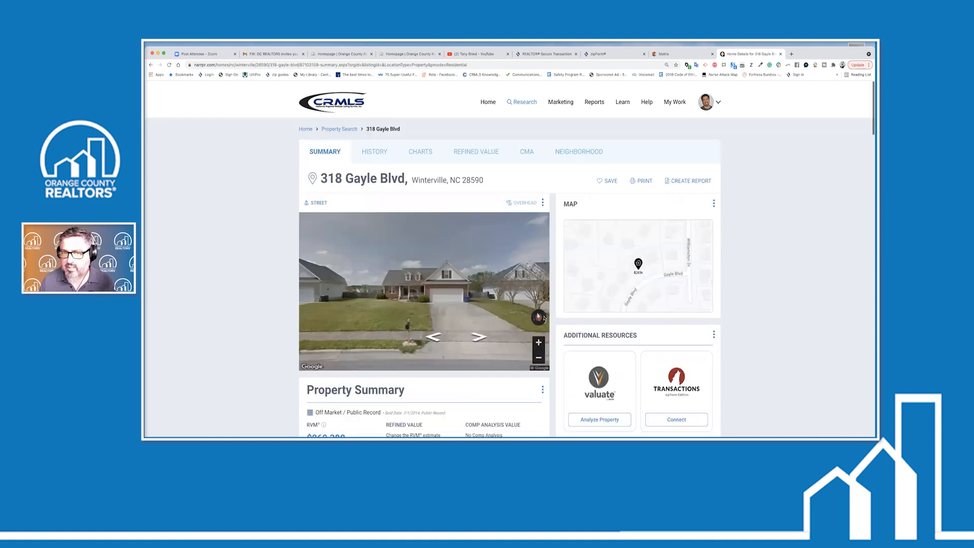
scroll(448, 311, "down", 2)
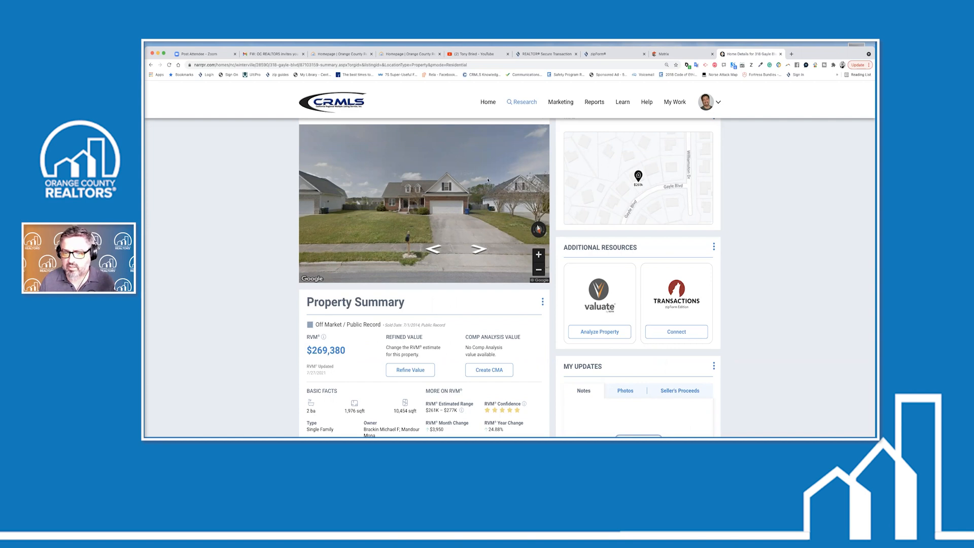
left_click(781, 55)
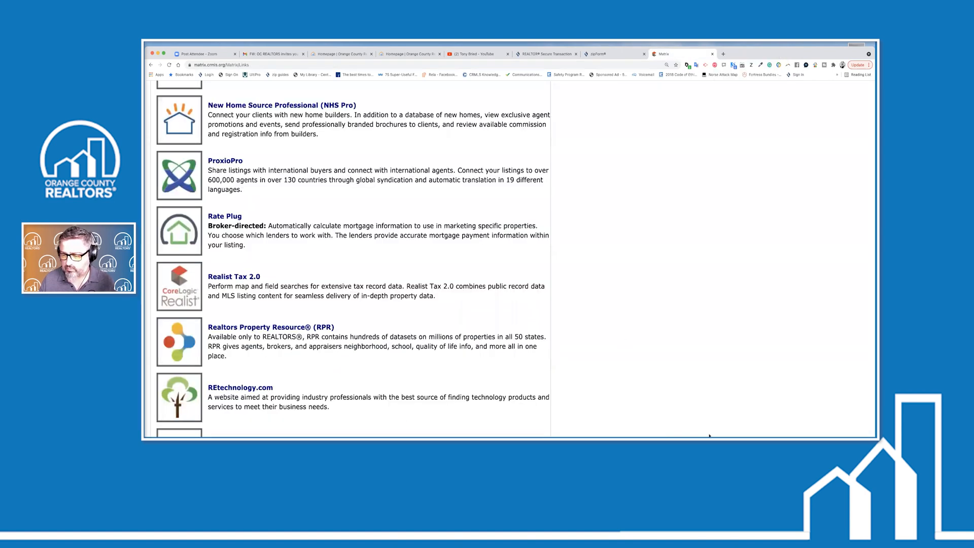
left_click(749, 436)
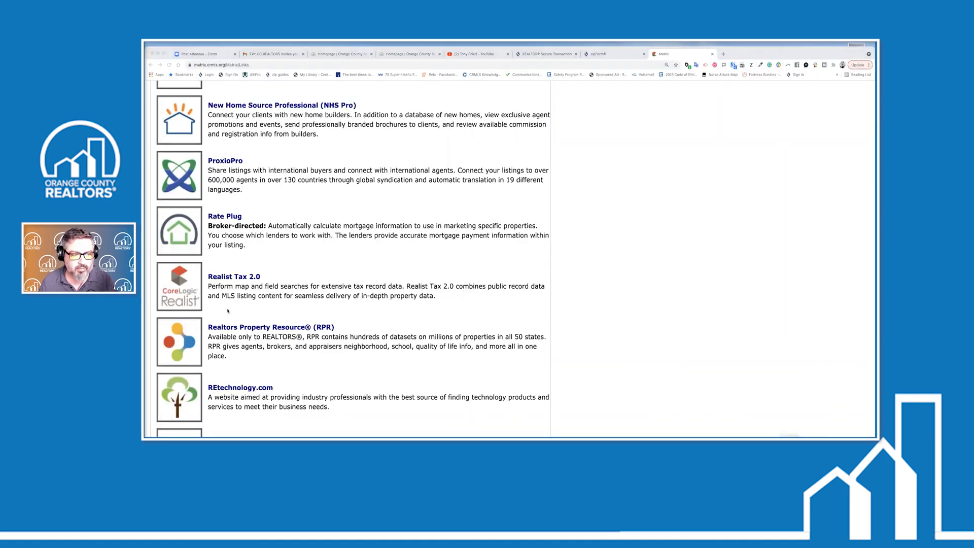
left_click(227, 309)
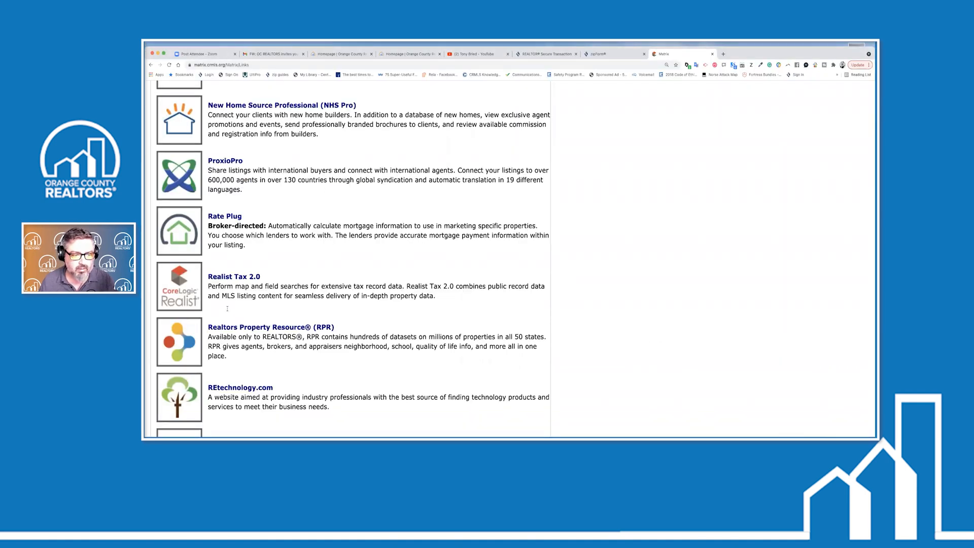
left_click(201, 330)
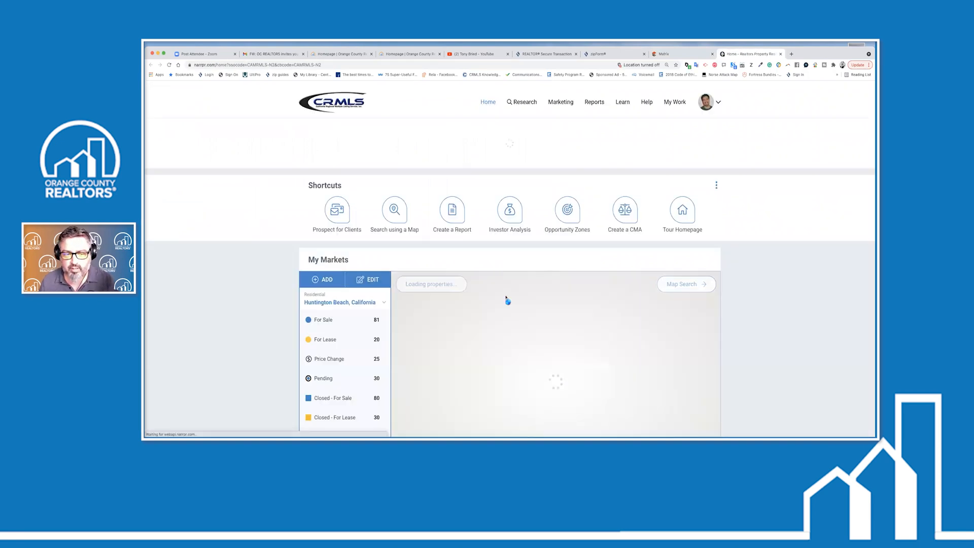
scroll(508, 300, "down", 2)
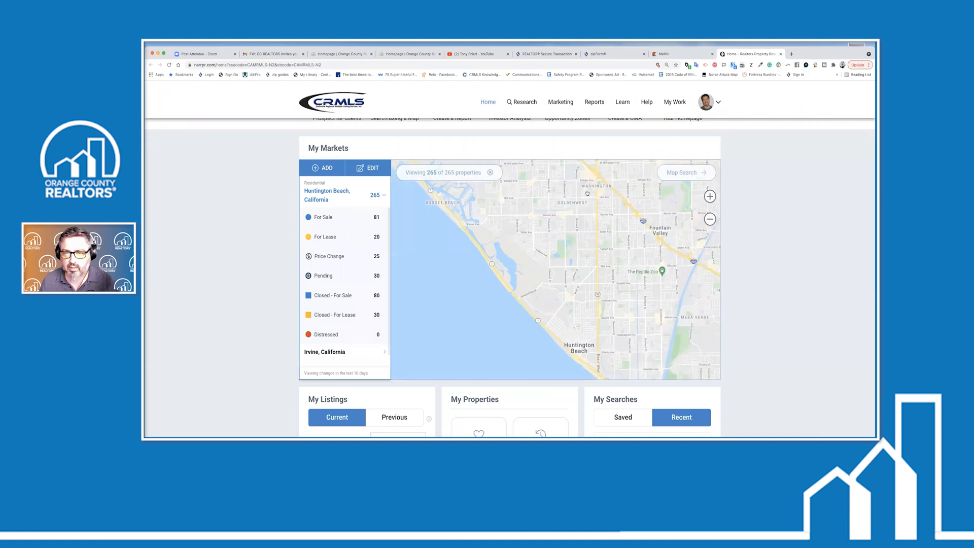
scroll(551, 163, "up", 2)
left_click(538, 147)
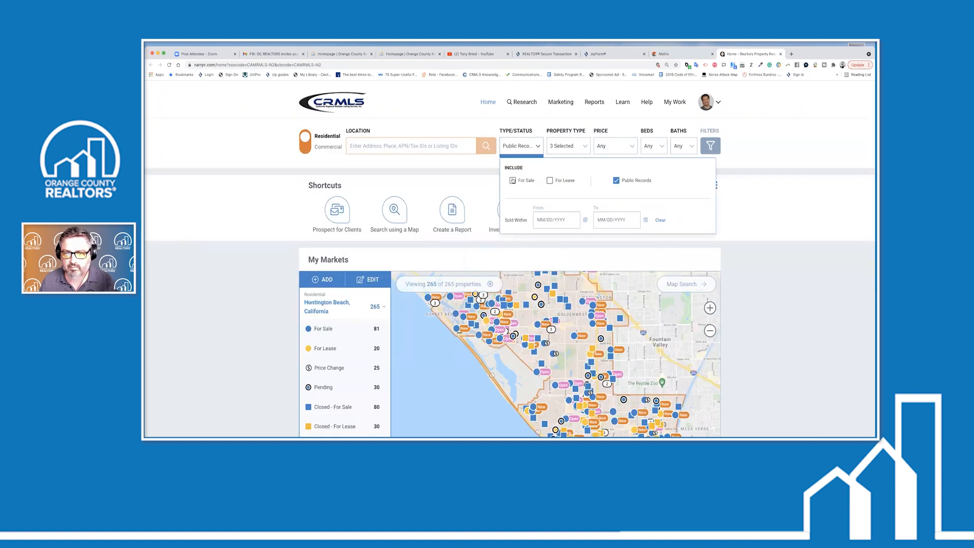
left_click(512, 180)
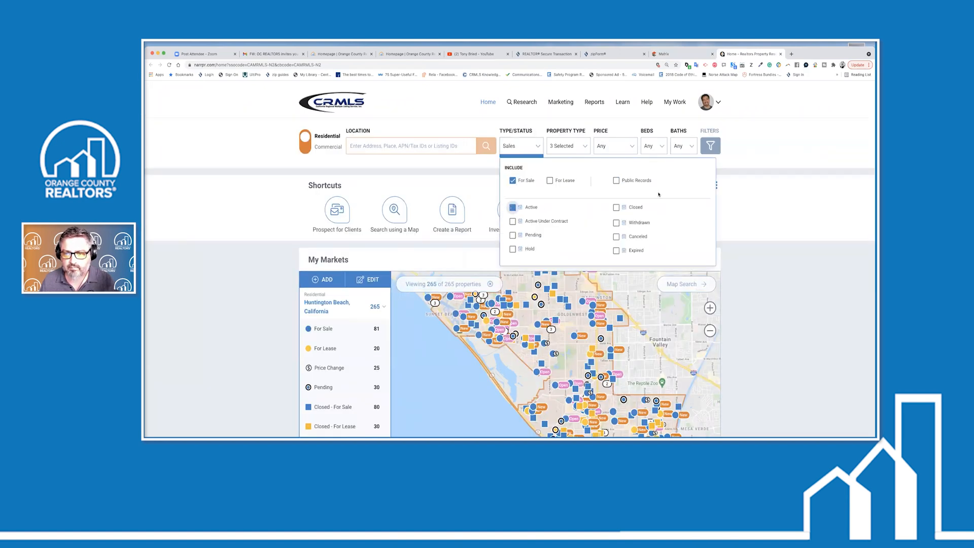
left_click(588, 309)
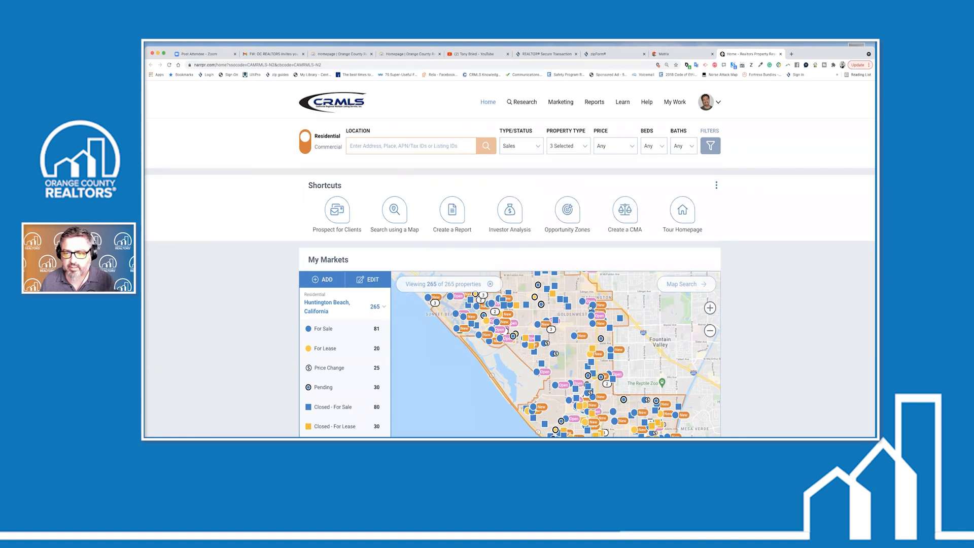
scroll(587, 287, "down", 3)
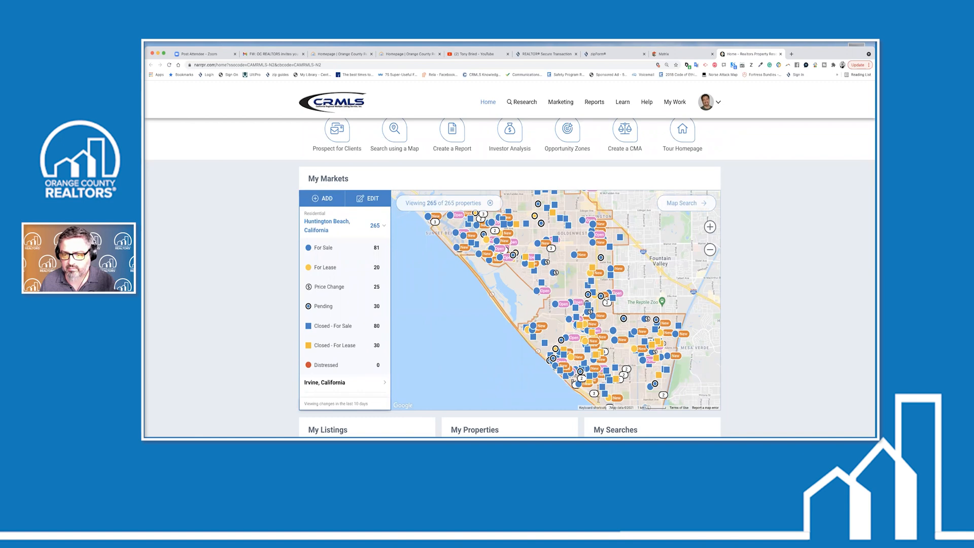
left_click(601, 297)
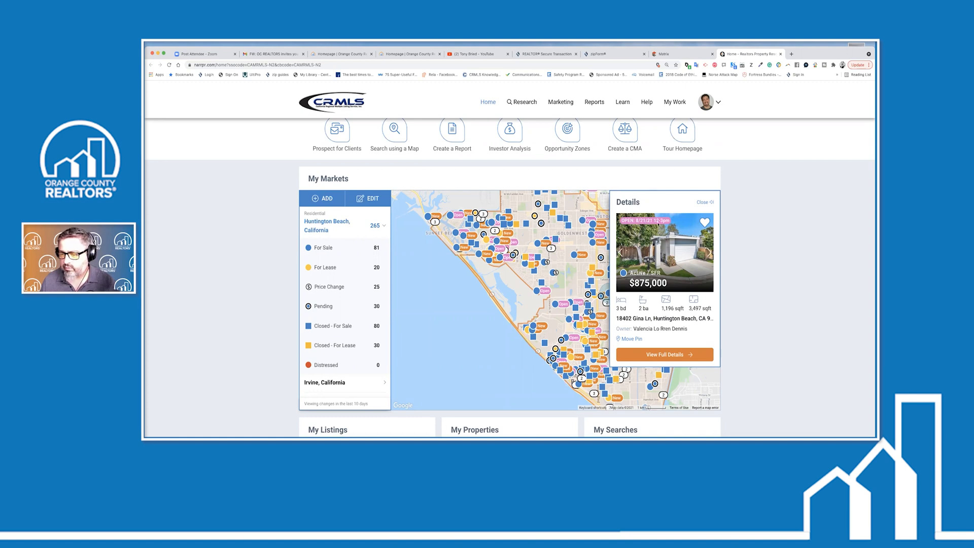
left_click(630, 355)
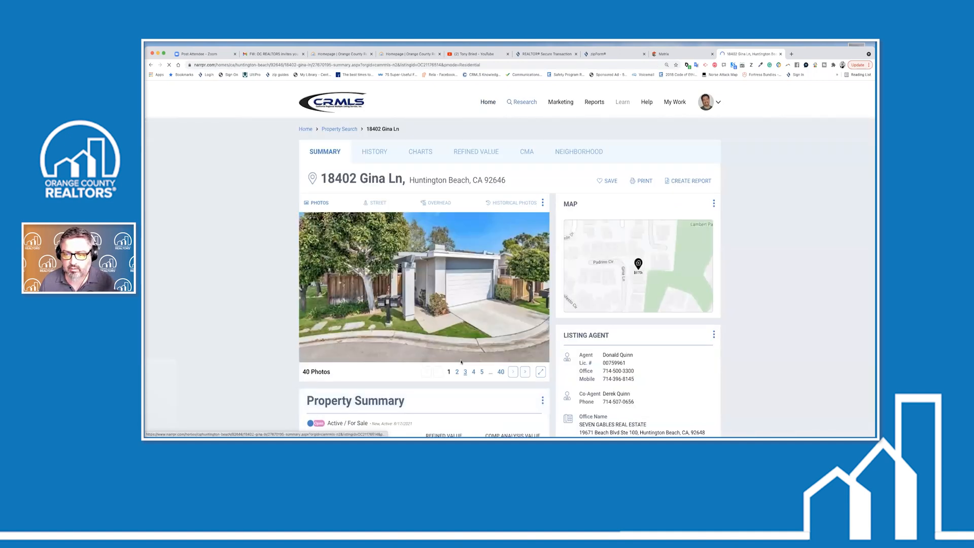
scroll(462, 361, "down", 3)
scroll(593, 174, "down", 1)
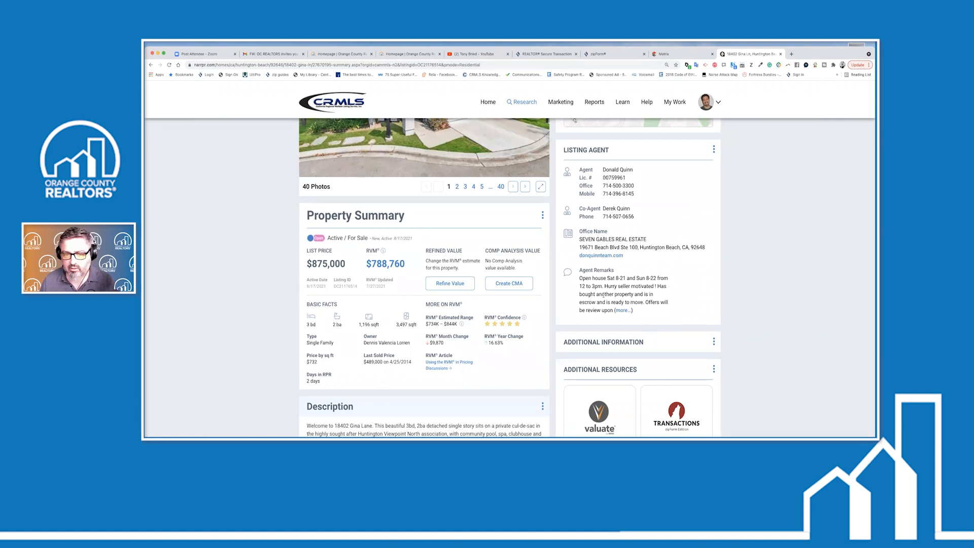
scroll(416, 266, "down", 4)
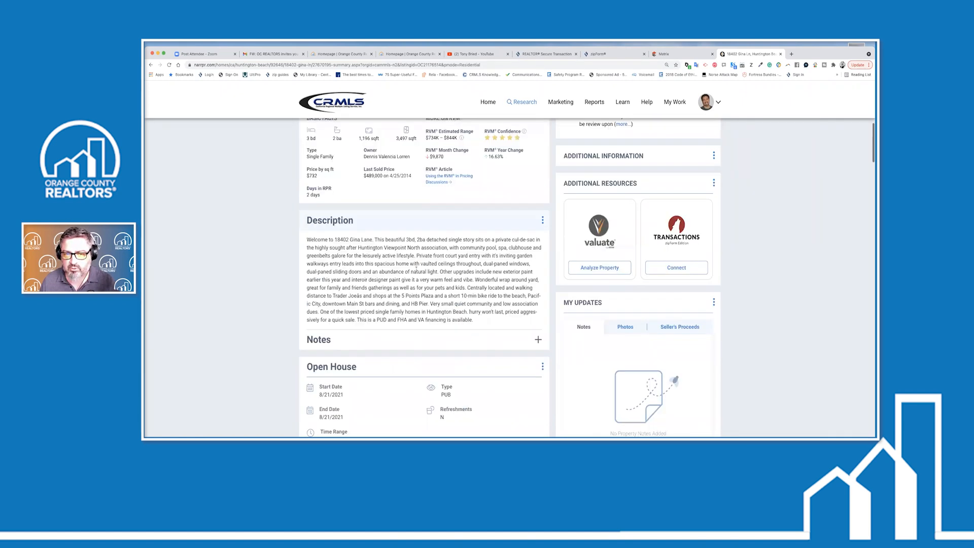
scroll(416, 269, "up", 3)
scroll(508, 322, "up", 3)
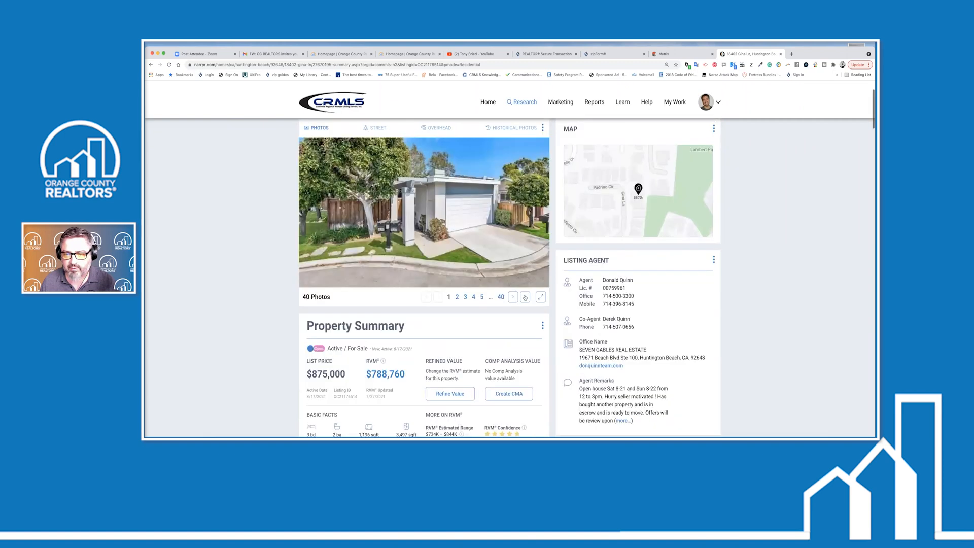
Page through the listing photo gallery to the fifth photo
left_click(525, 297)
left_click(514, 298)
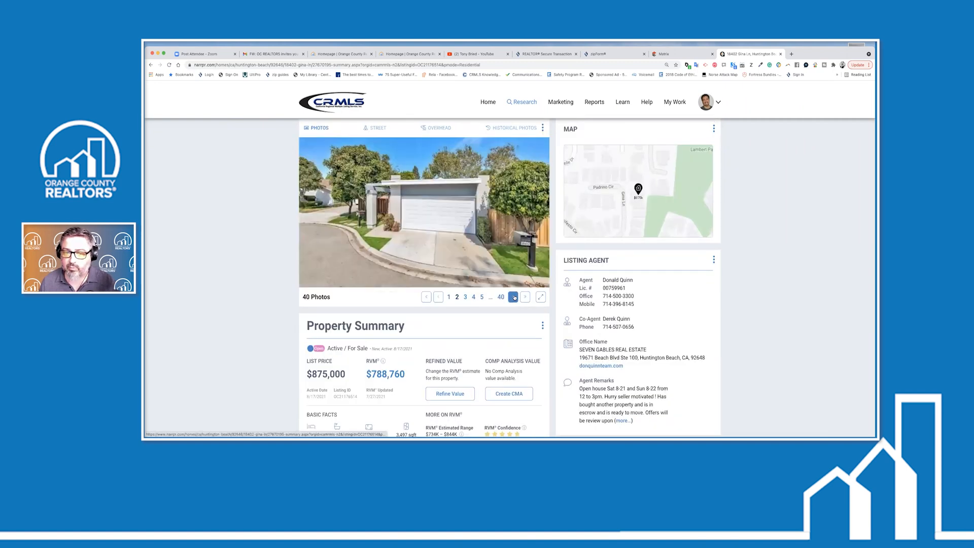
left_click(514, 298)
left_click(514, 298)
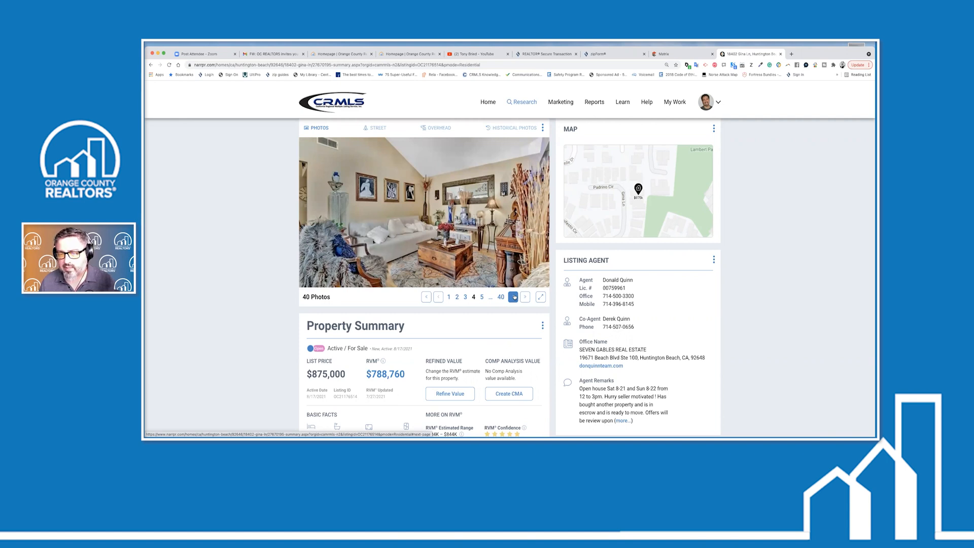
scroll(514, 298, "down", 1)
scroll(561, 306, "down", 3)
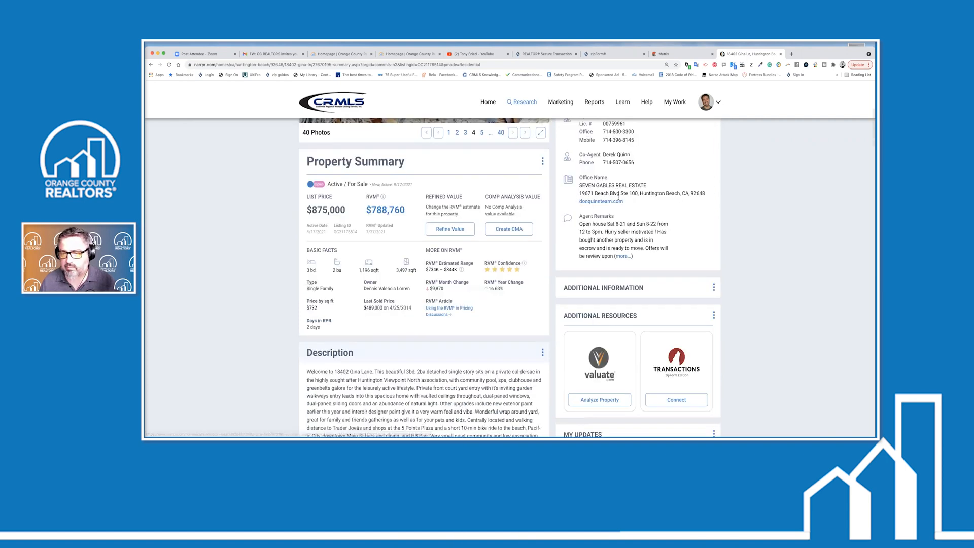
scroll(619, 201, "up", 2)
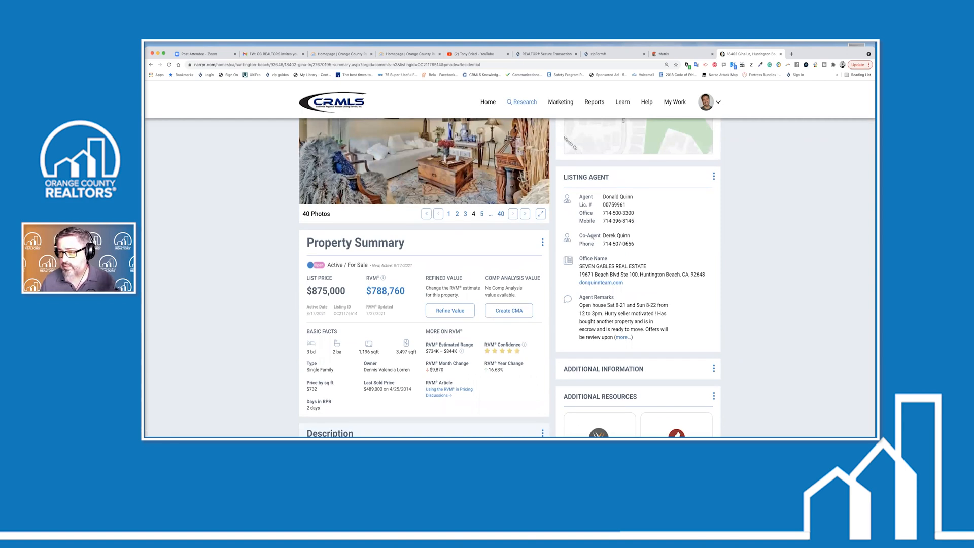
scroll(593, 237, "up", 3)
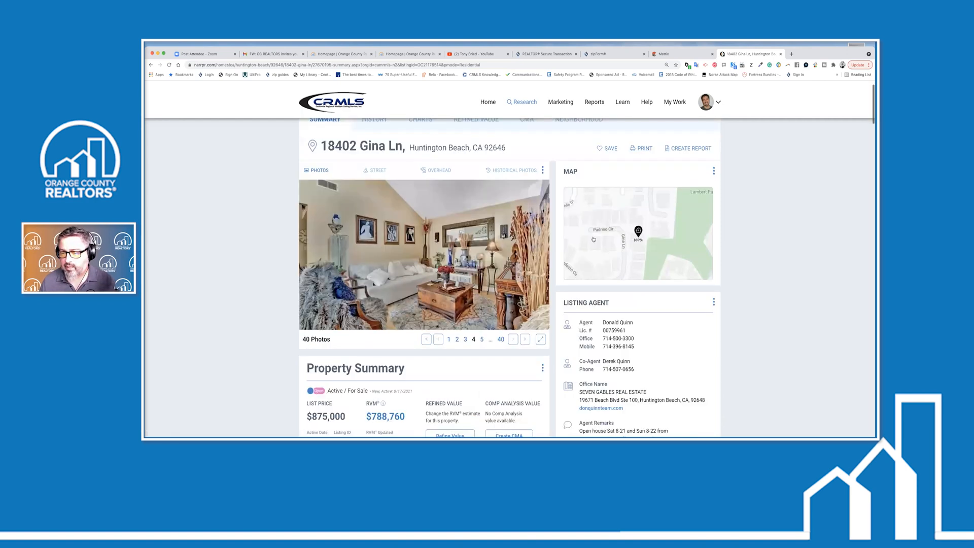
scroll(593, 239, "down", 5)
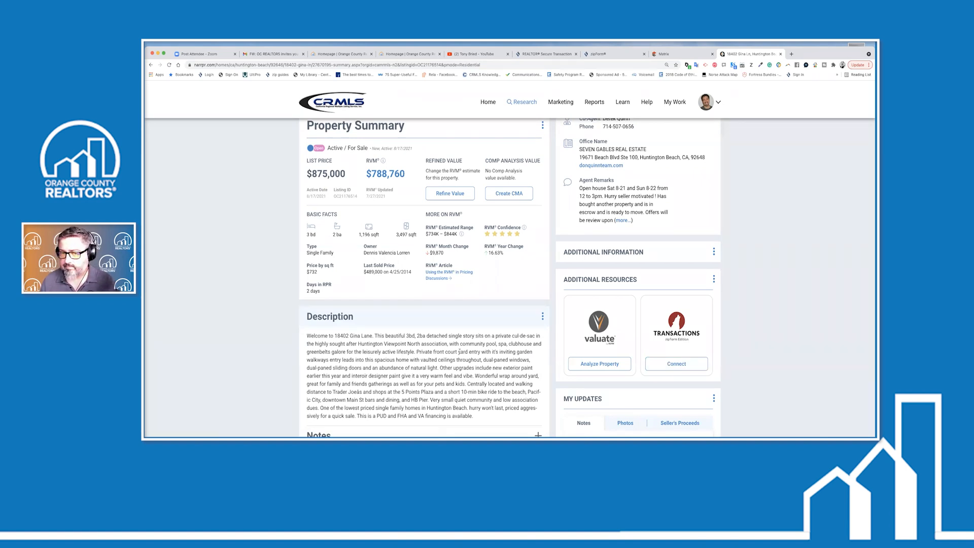
scroll(459, 352, "up", 3)
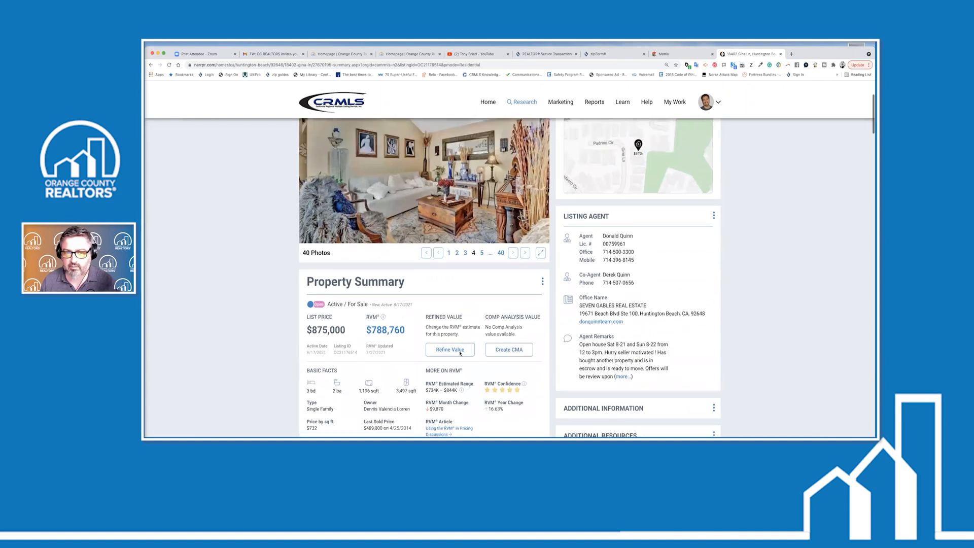
scroll(460, 353, "up", 1)
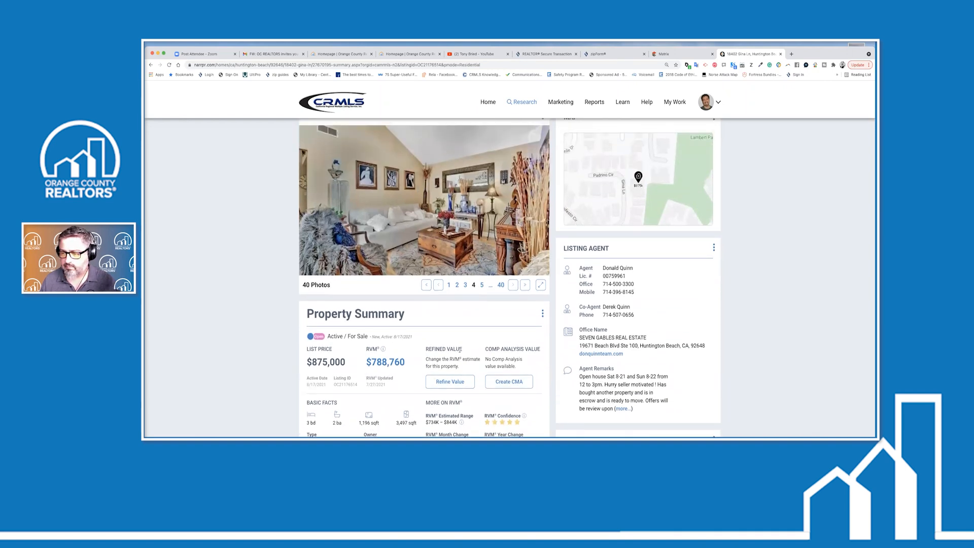
left_click(513, 285)
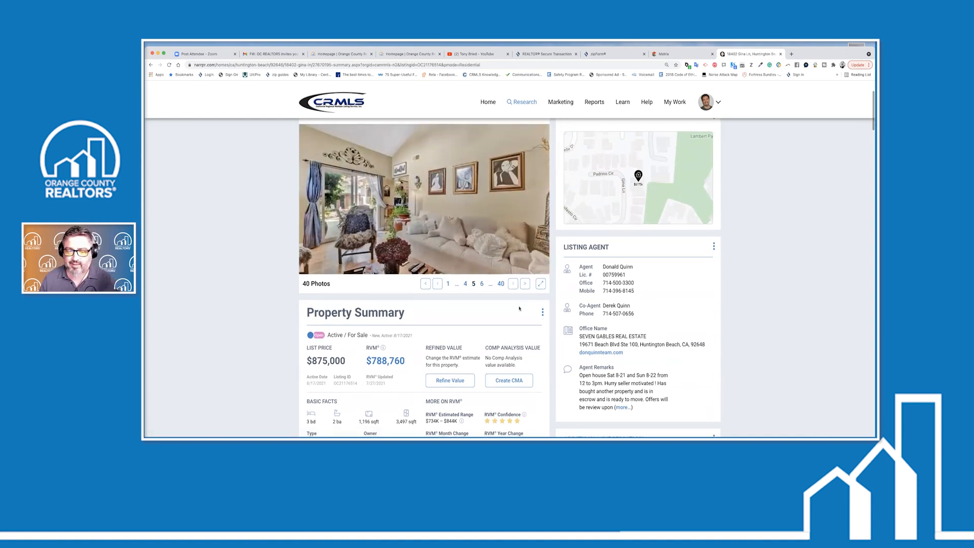
Look over the rest of the listing summary, then return to the RPR home page
scroll(520, 306, "down", 5)
scroll(516, 308, "down", 7)
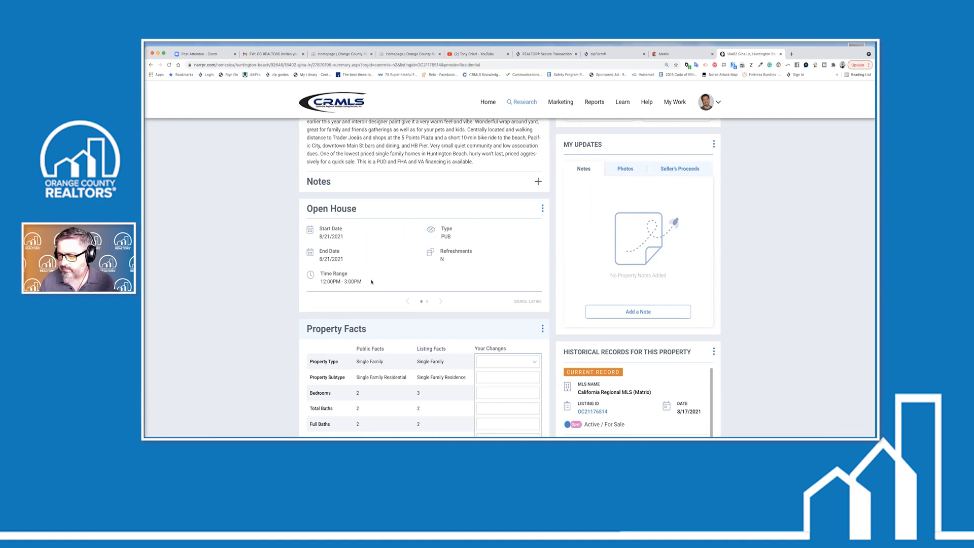
scroll(371, 282, "up", 10)
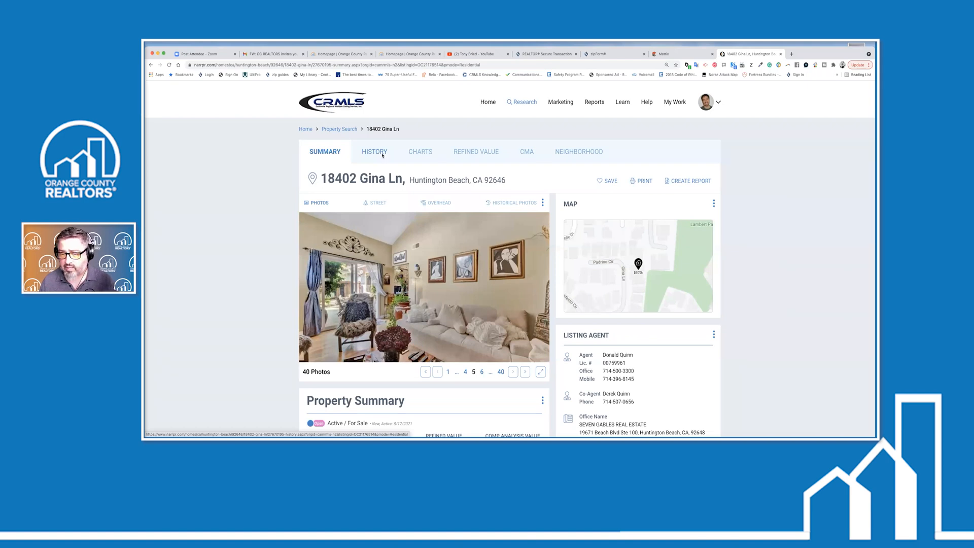
scroll(370, 374, "down", 3)
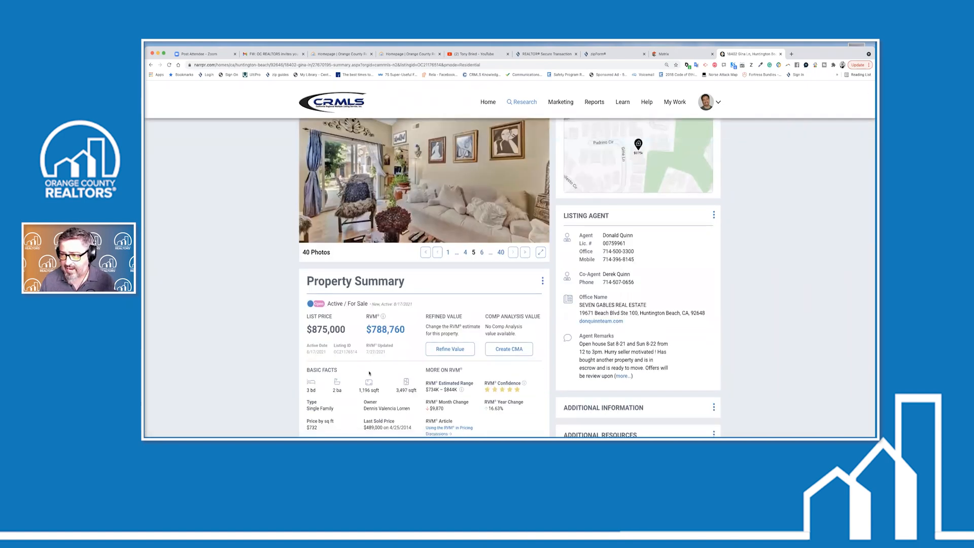
scroll(262, 198, "up", 3)
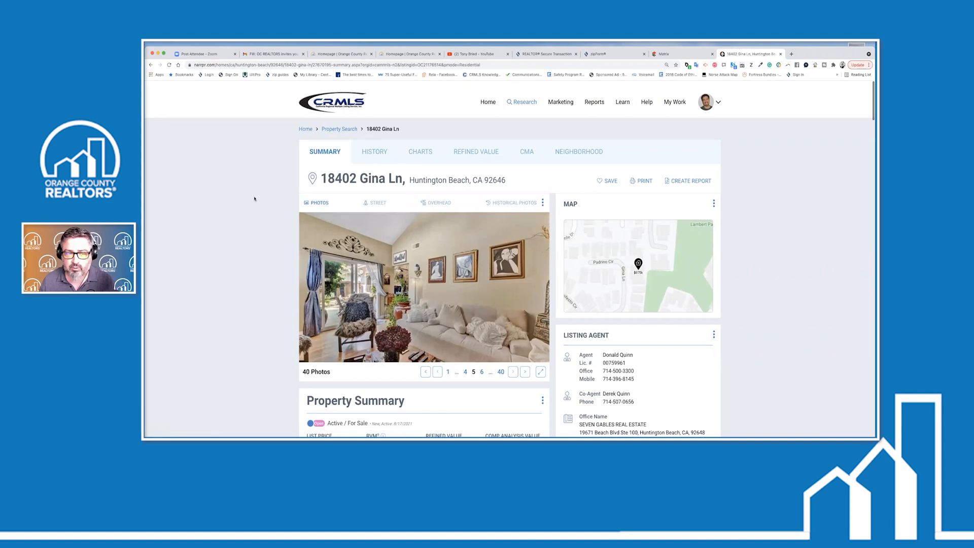
left_click(488, 102)
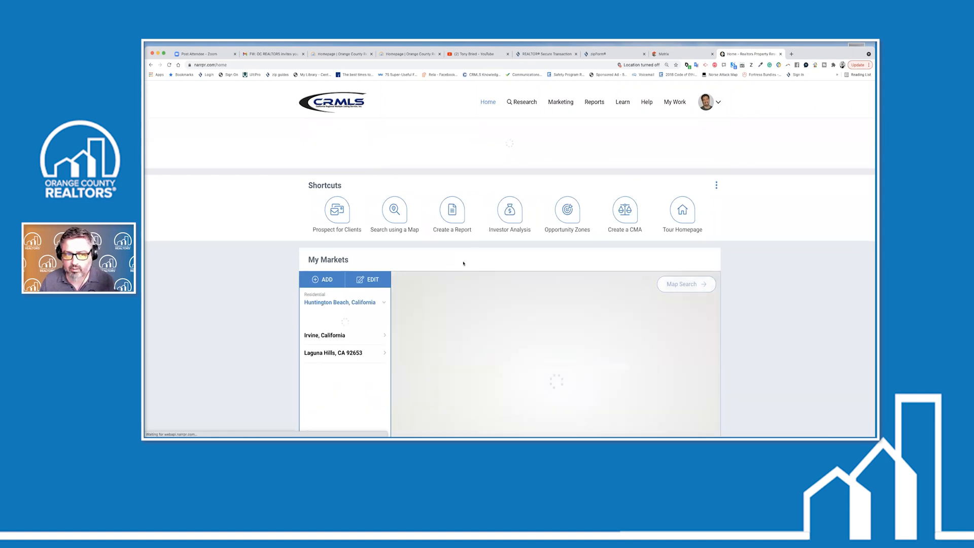
Set the home search Type/Status to For Sale listings
scroll(449, 259, "down", 1)
scroll(450, 260, "down", 3)
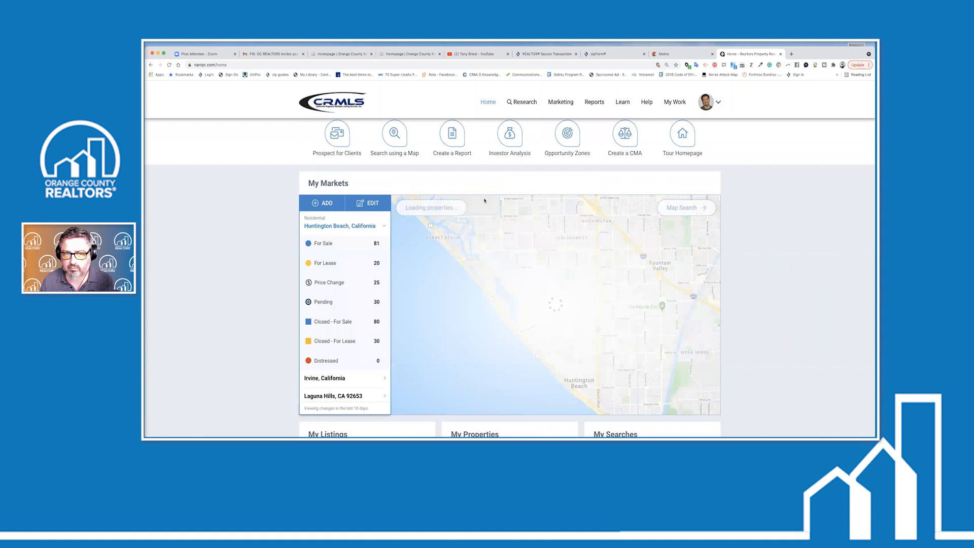
scroll(415, 167, "up", 3)
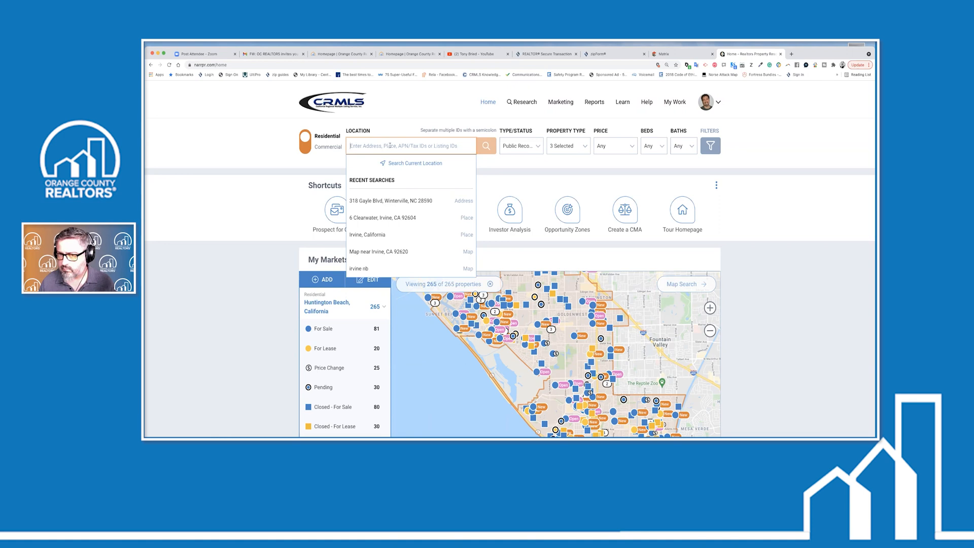
left_click(537, 150)
left_click(512, 181)
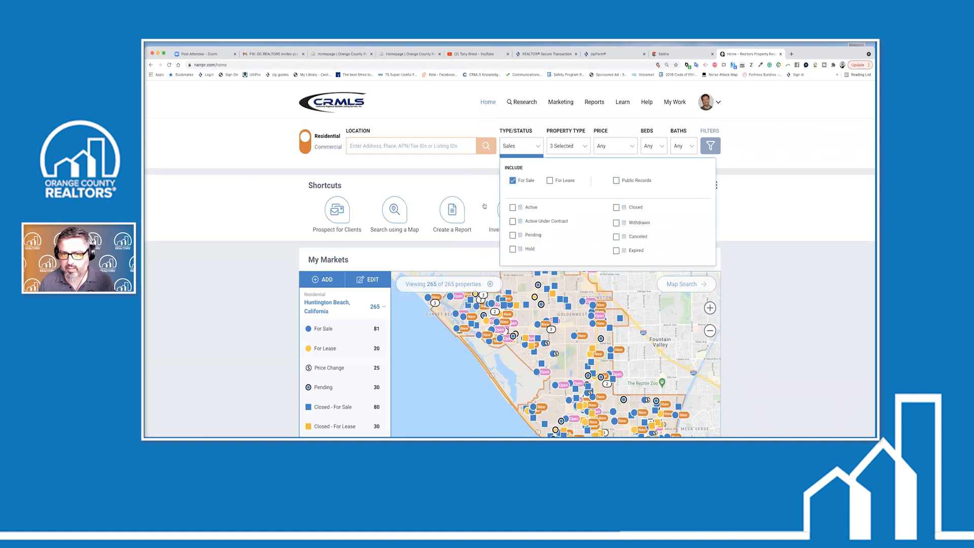
Replace 'charlotte nc' with Raleigh, NC as location and search Active listings
left_click(432, 146)
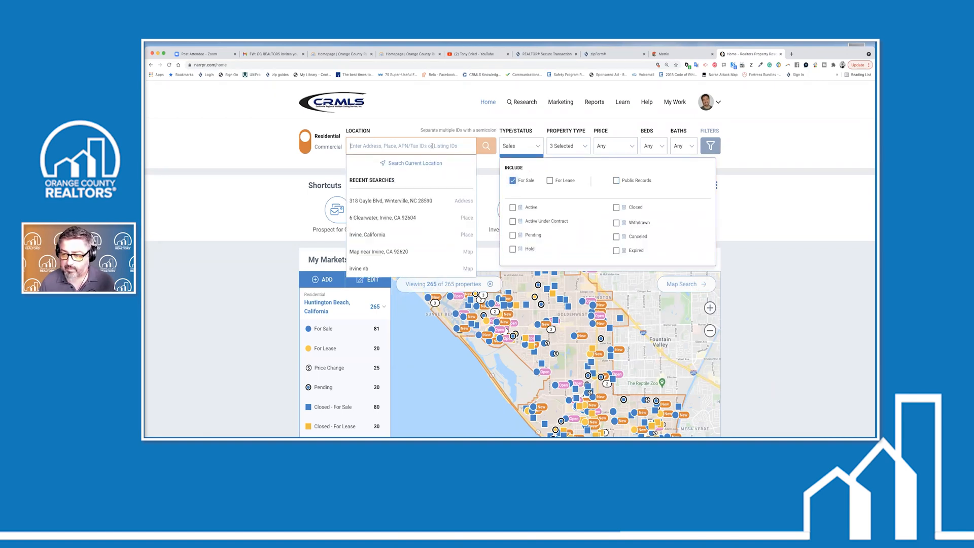
type("charlotte n")
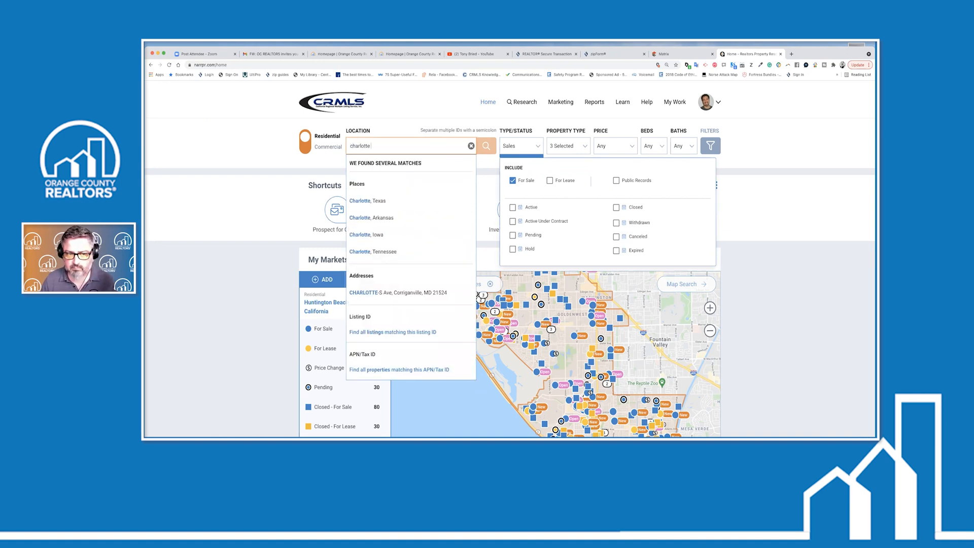
type("c")
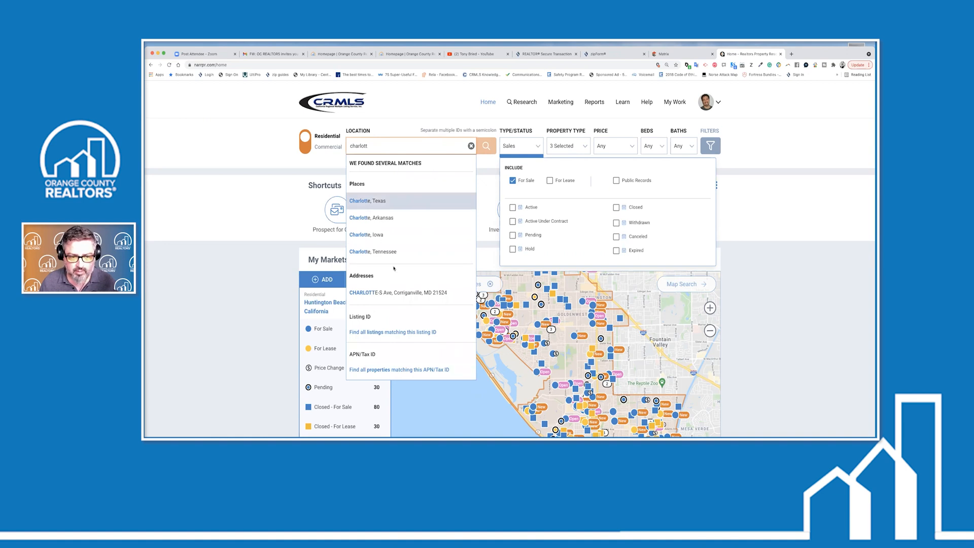
double_click(343, 147)
type("relie")
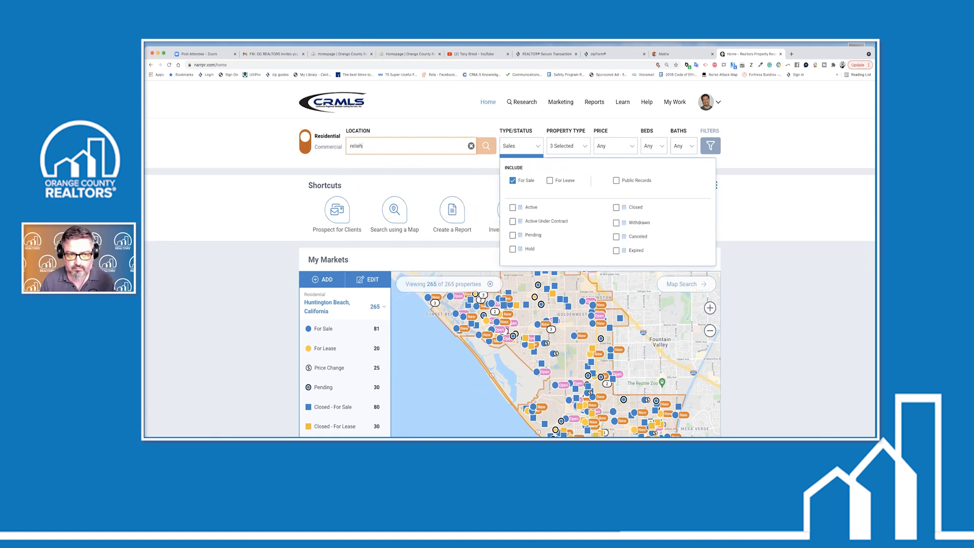
type("gh, nc")
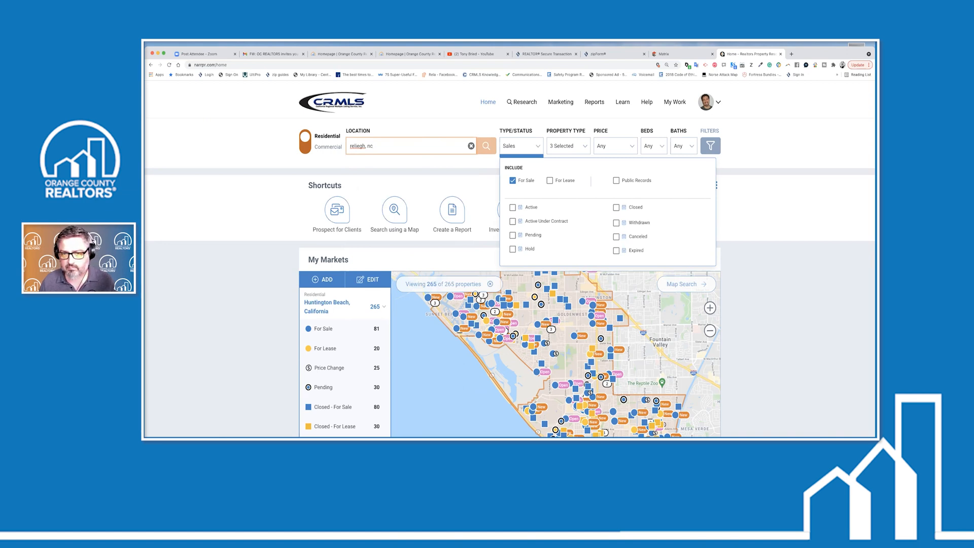
left_click(486, 147)
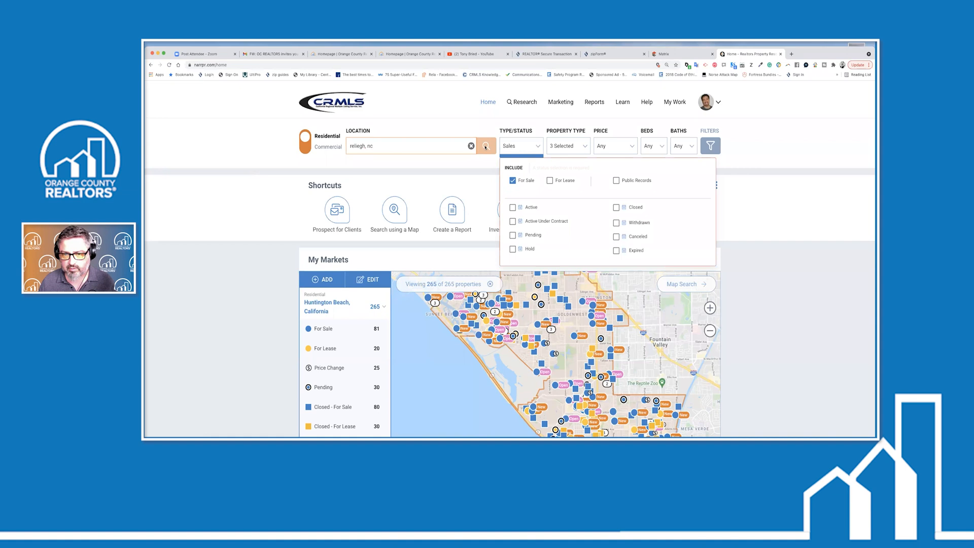
left_click(513, 207)
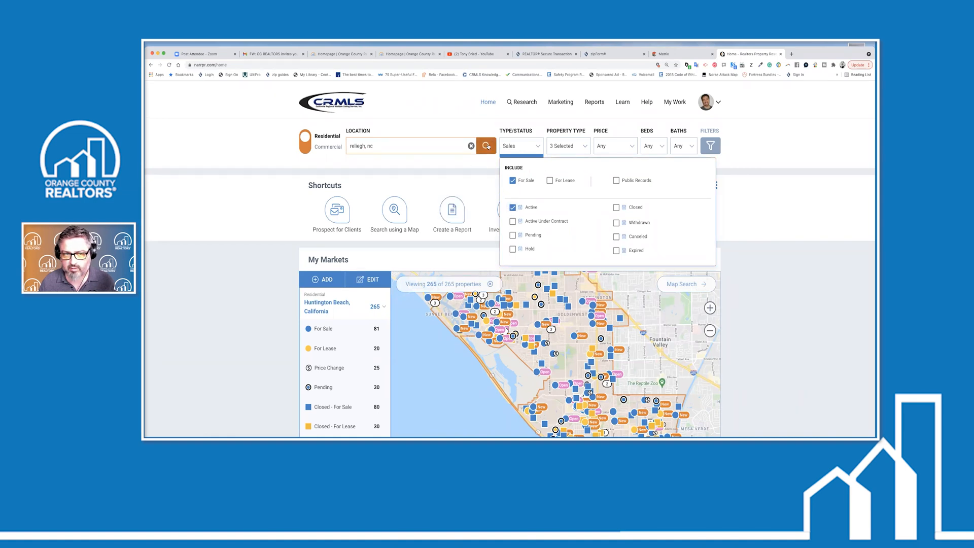
left_click(487, 147)
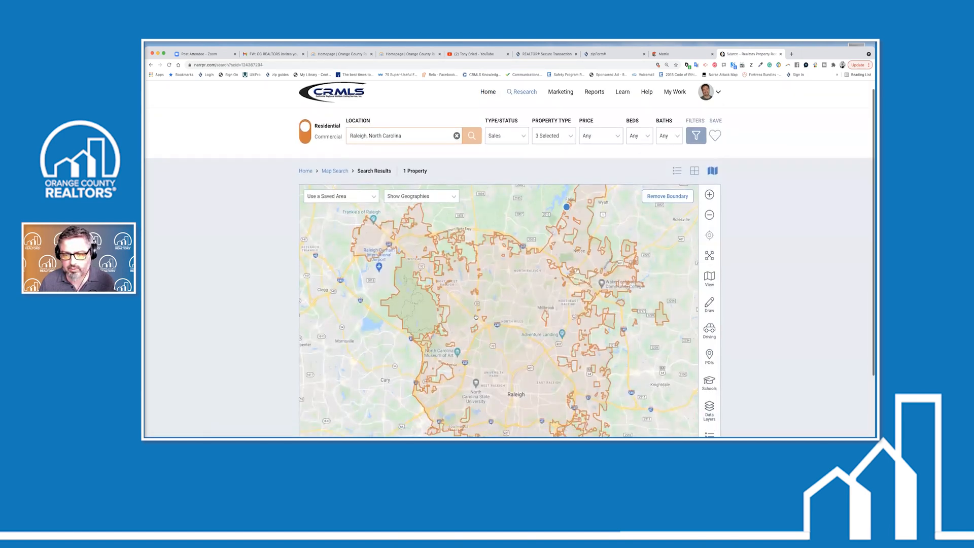
Zoom the Raleigh map into North Hills, then change the location to New York and search
scroll(476, 317, "down", 2)
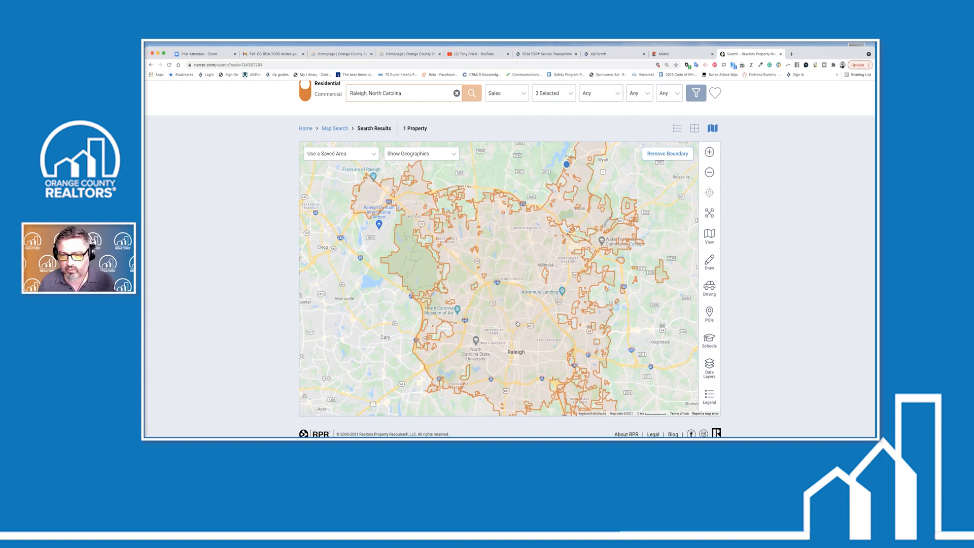
scroll(641, 208, "down", 1)
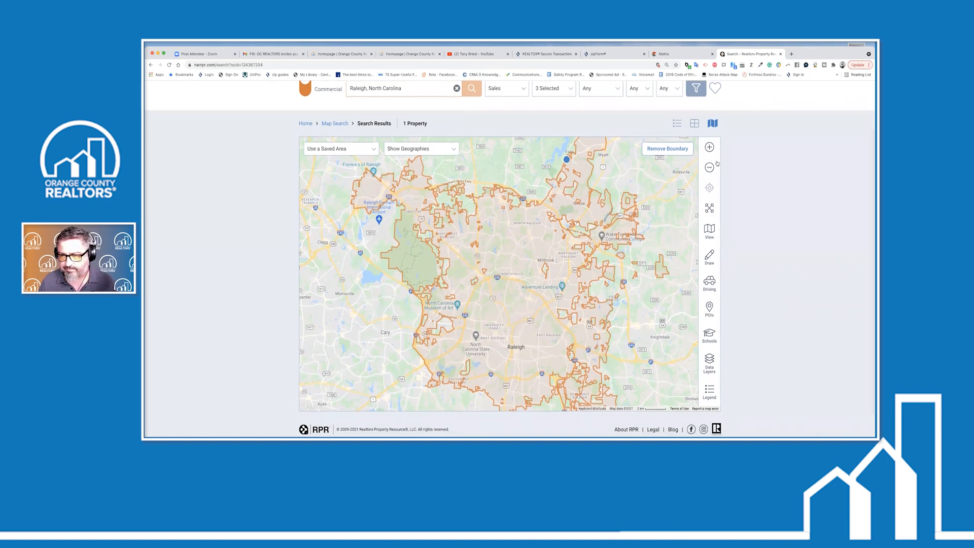
left_click(709, 147)
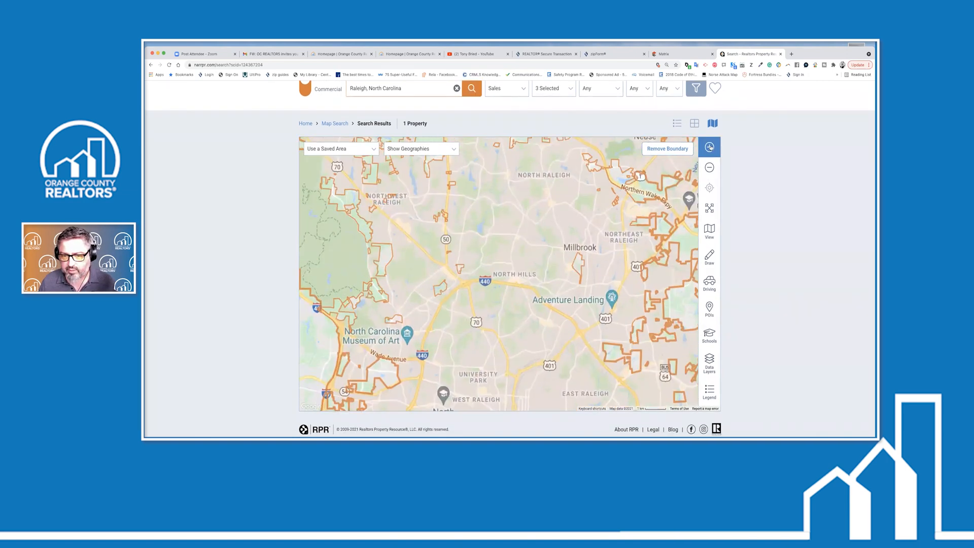
left_click(710, 147)
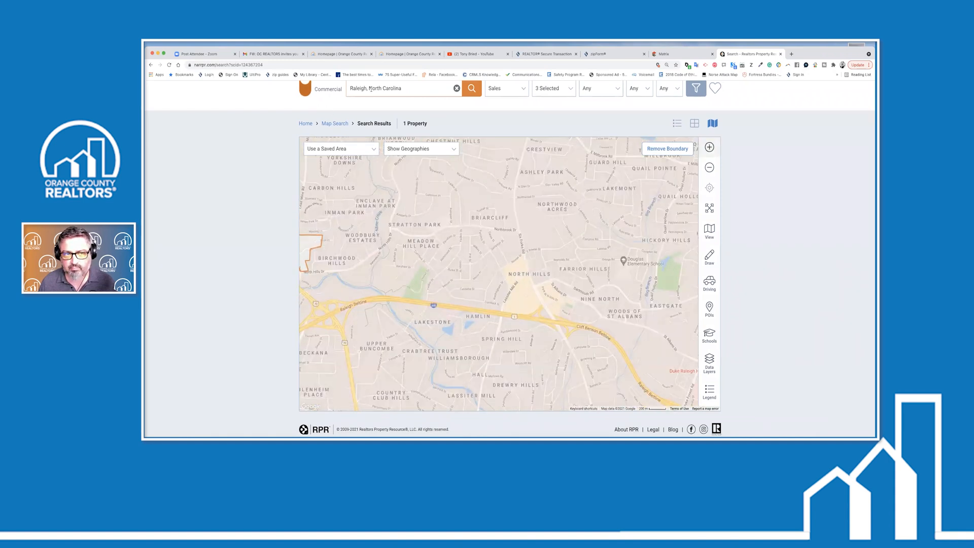
left_click_drag(407, 89, 341, 89)
type("new yr")
type("rk, ny")
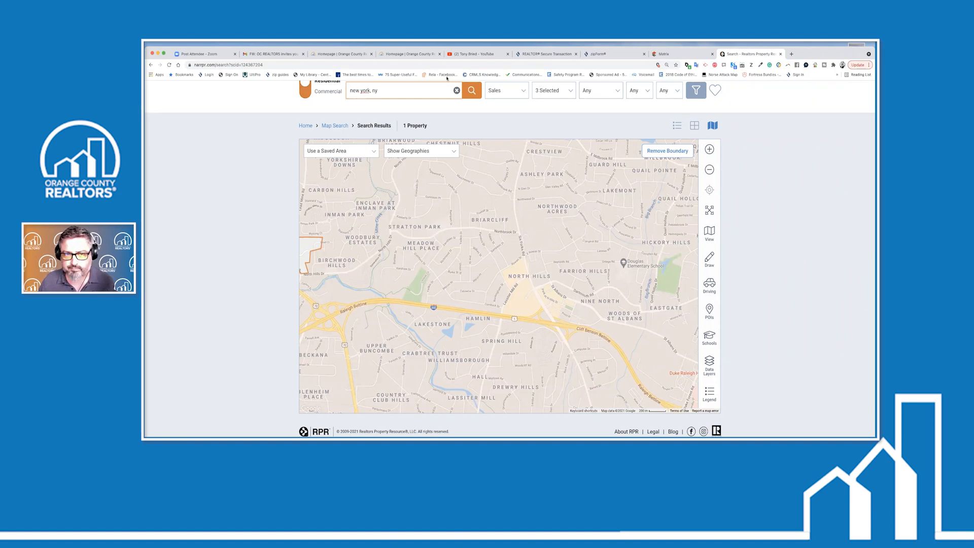
left_click(472, 91)
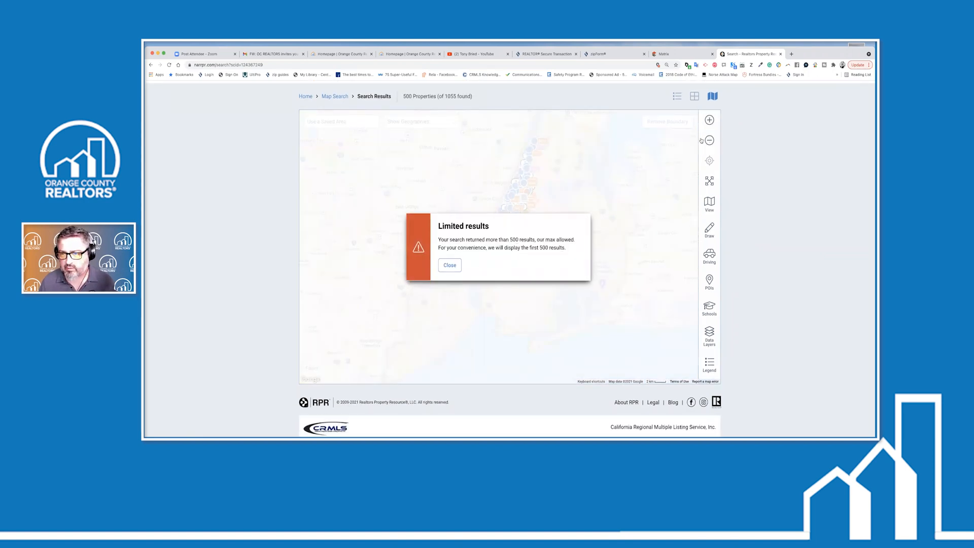
left_click(710, 122)
left_click(709, 122)
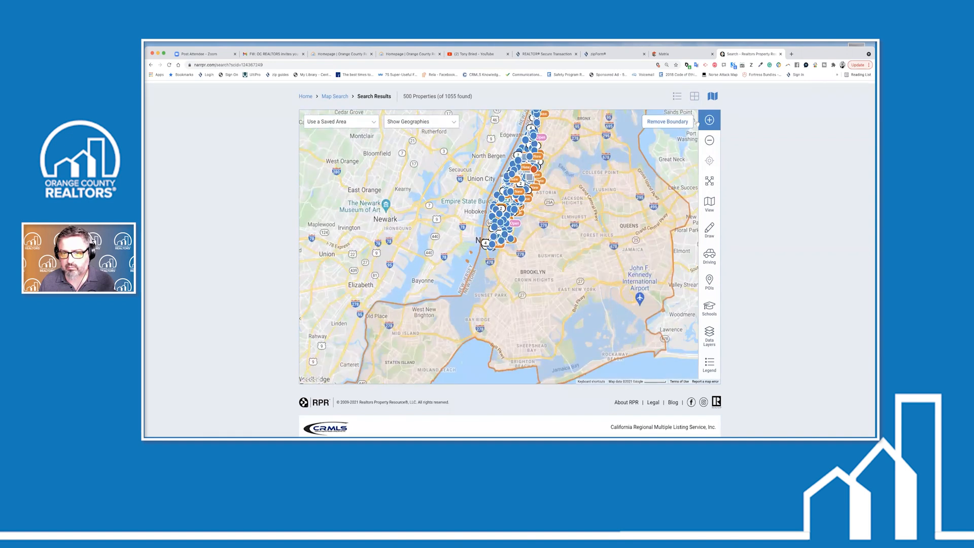
left_click(709, 122)
left_click_drag(530, 209, 518, 308)
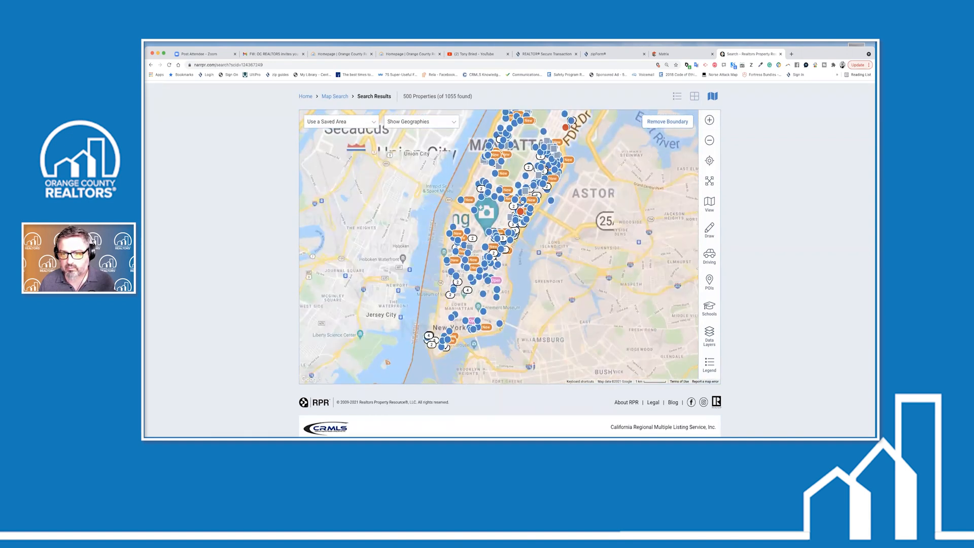
left_click(547, 168)
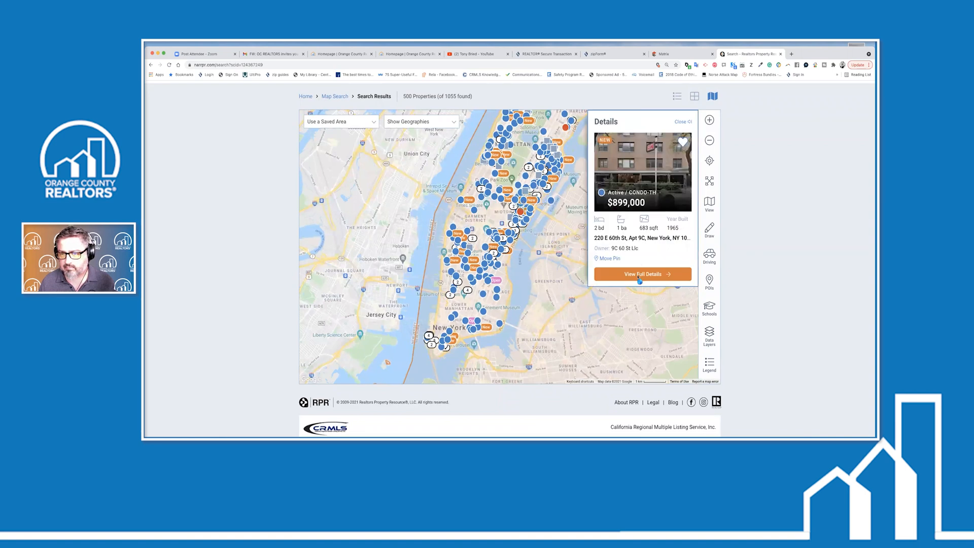
left_click(623, 274)
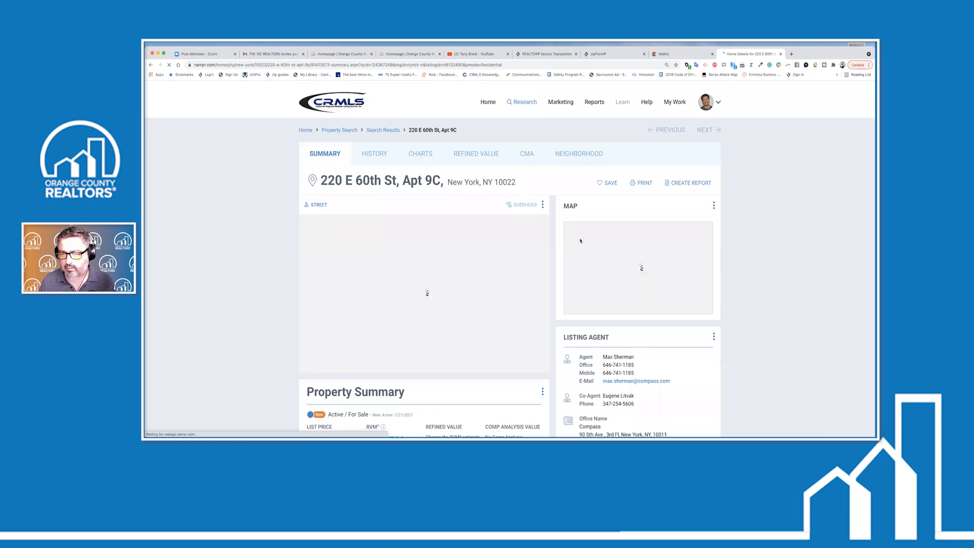
scroll(581, 241, "down", 3)
scroll(624, 240, "down", 1)
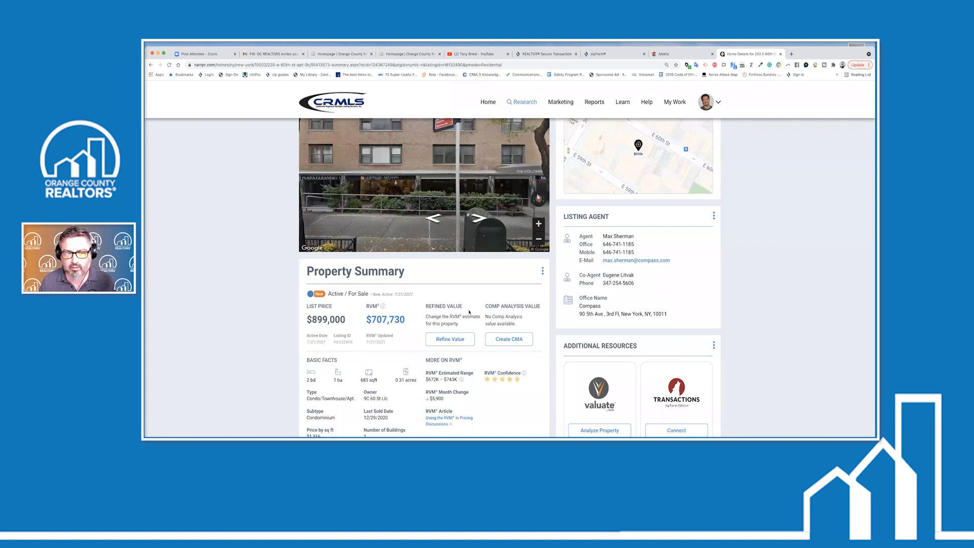
scroll(309, 228, "down", 2)
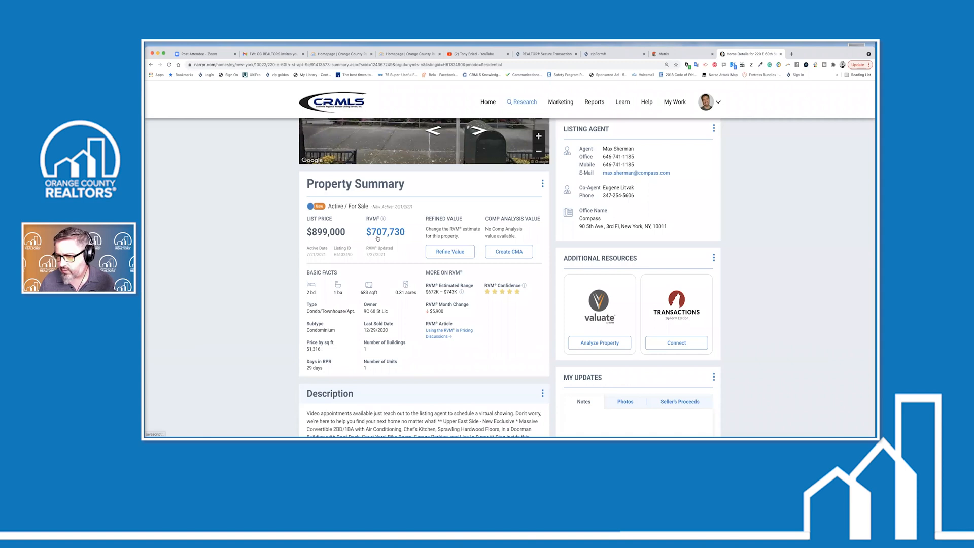
scroll(410, 300, "up", 2)
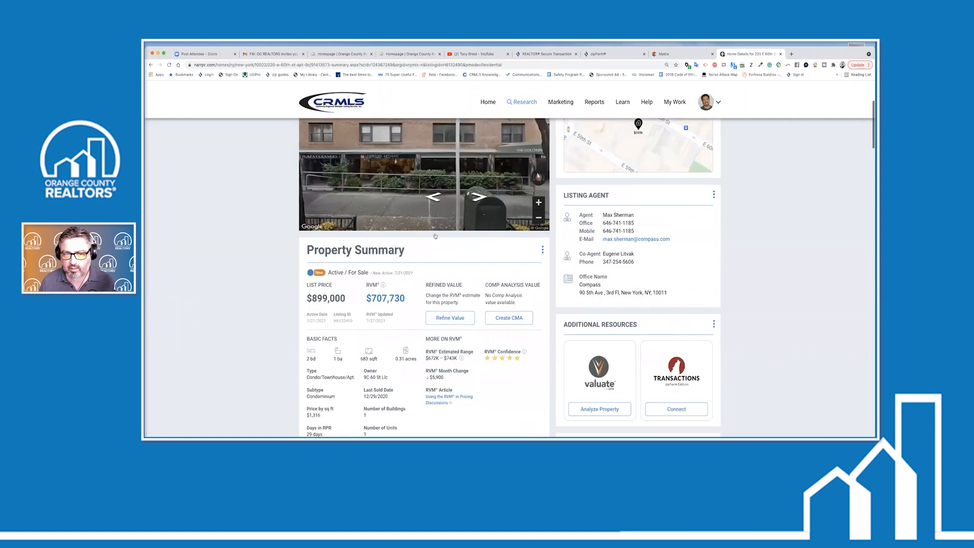
scroll(435, 236, "up", 3)
scroll(499, 260, "down", 1)
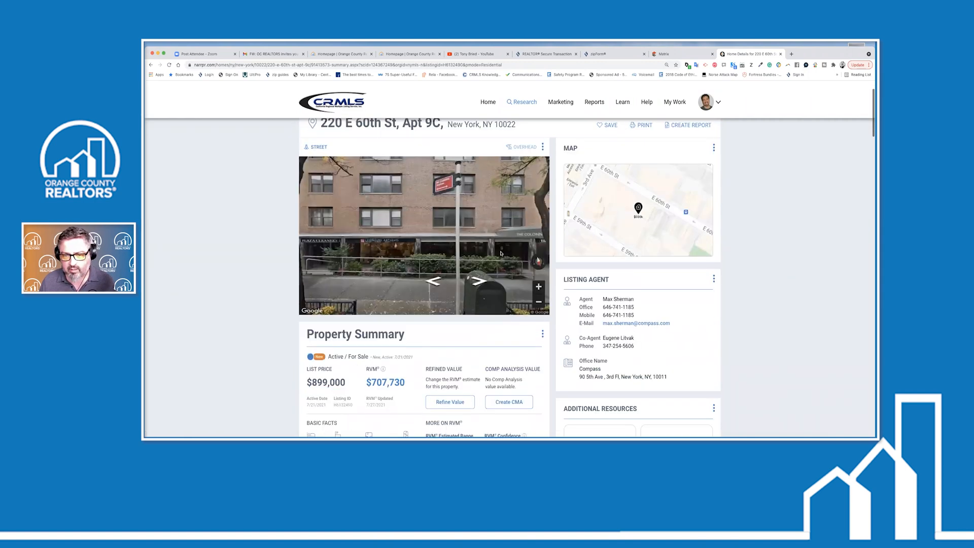
left_click(394, 249)
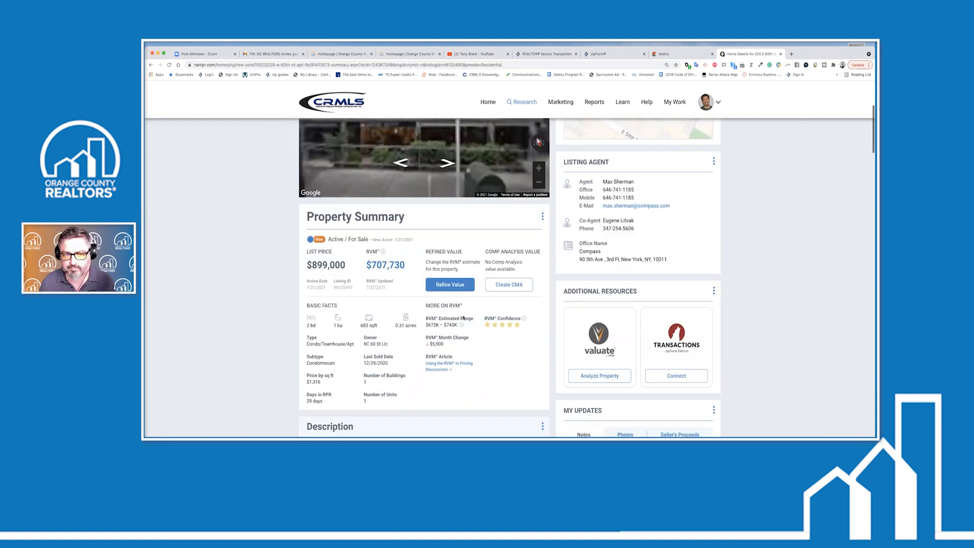
scroll(463, 317, "down", 3)
scroll(414, 312, "down", 1)
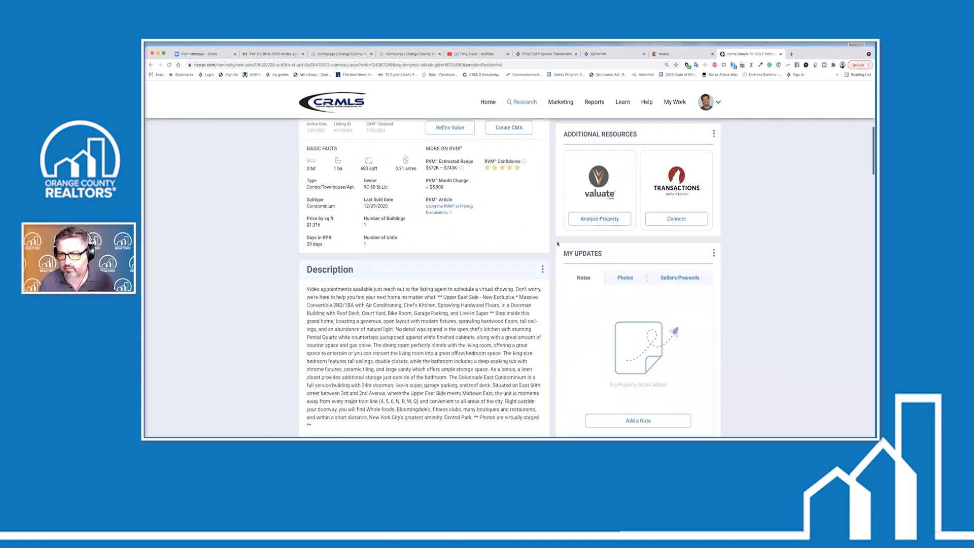
scroll(608, 232, "up", 3)
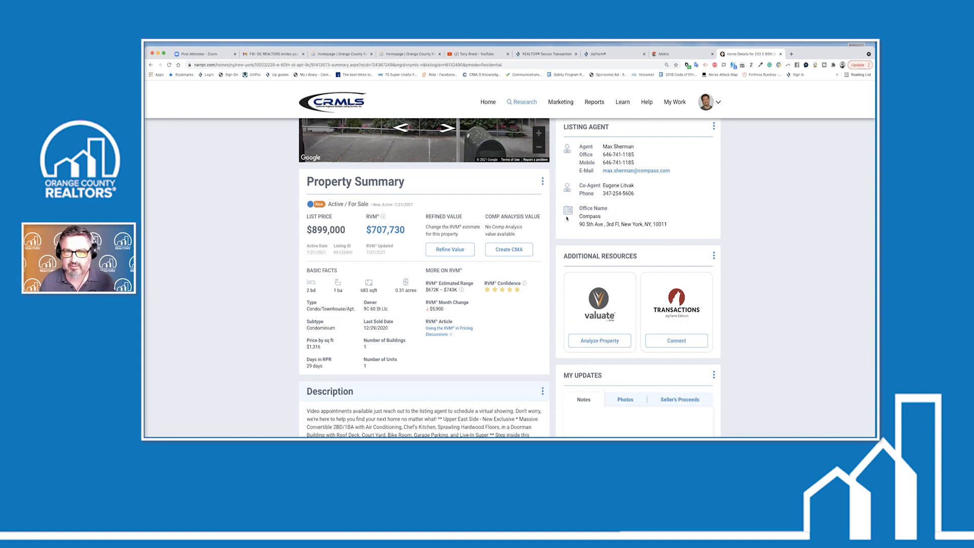
scroll(511, 229, "up", 5)
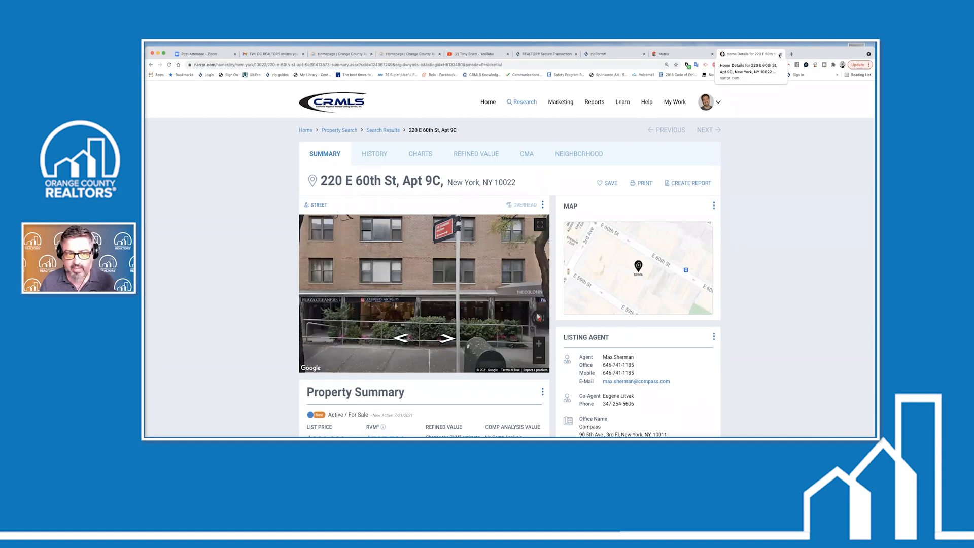
left_click(150, 65)
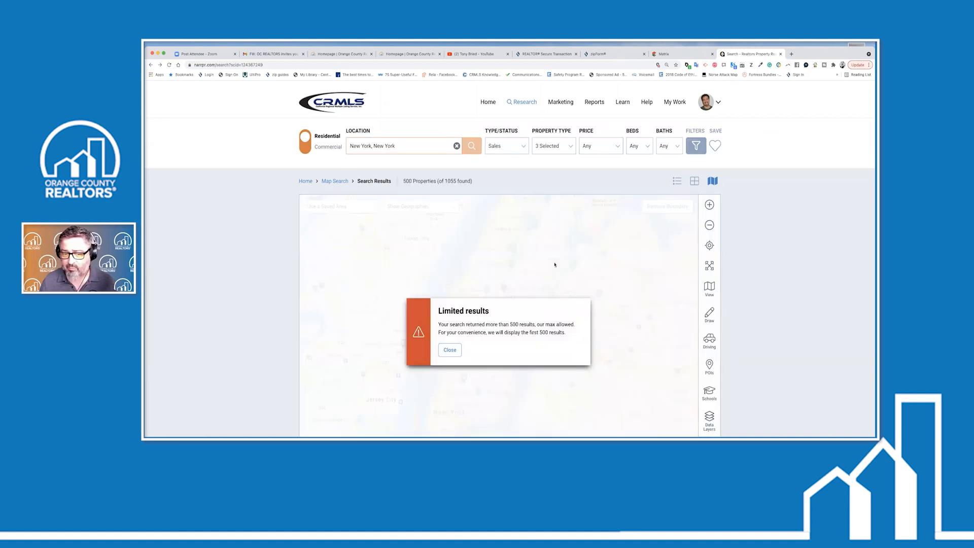
left_click(450, 350)
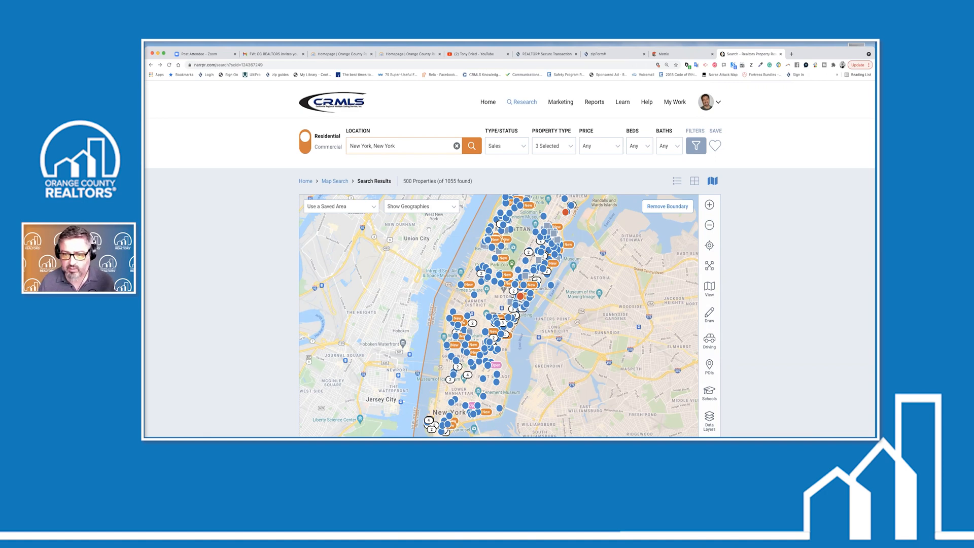
scroll(479, 335, "down", 3)
left_click(479, 408)
left_click(630, 292)
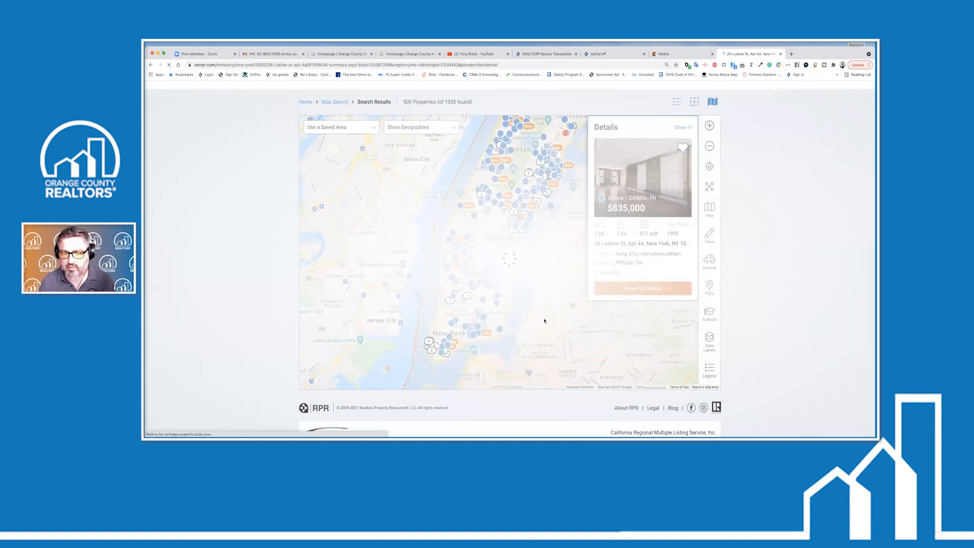
scroll(426, 327, "down", 10)
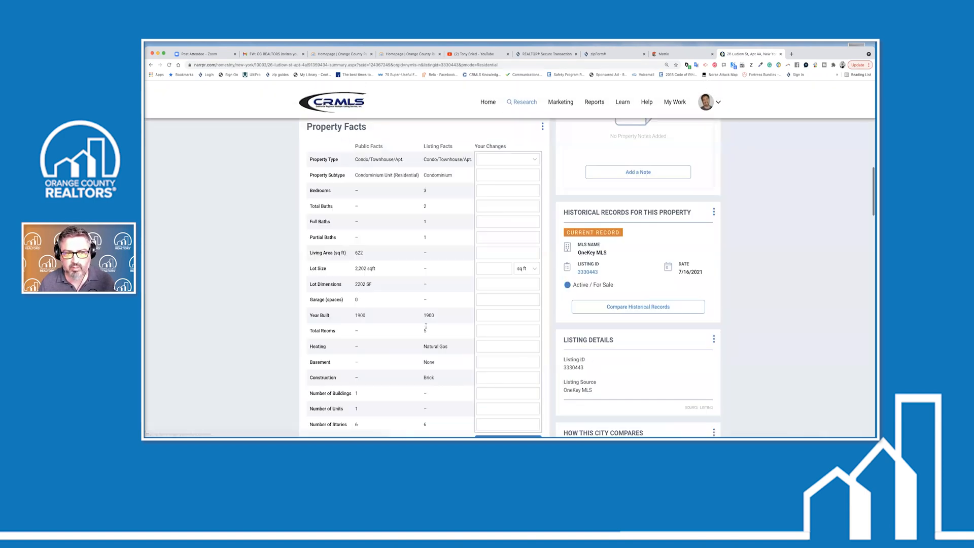
scroll(381, 233, "up", 2)
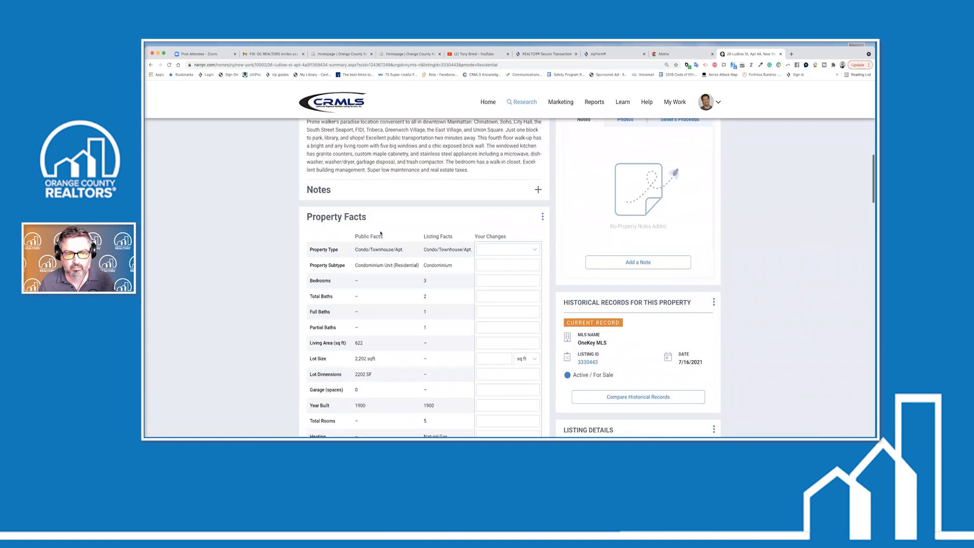
scroll(388, 241, "down", 10)
scroll(388, 241, "down", 2)
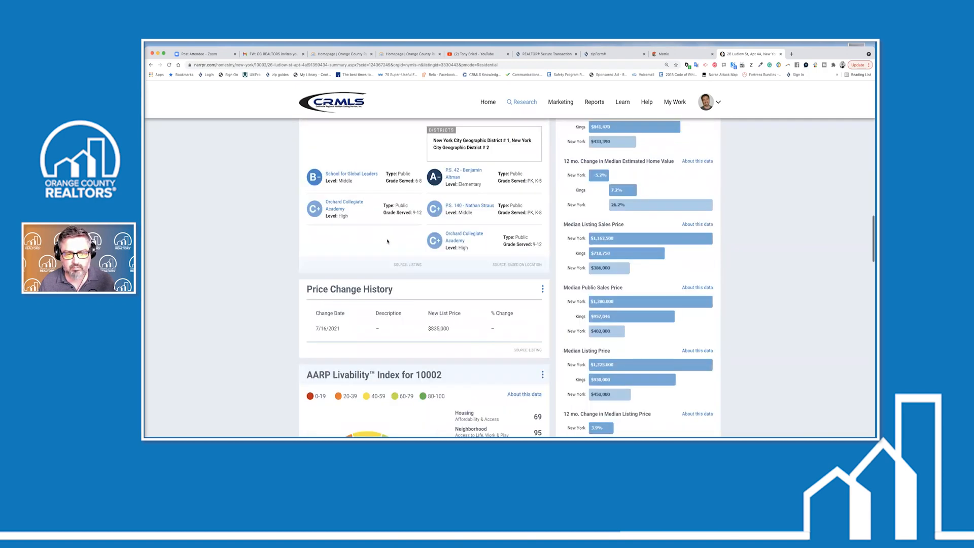
scroll(388, 241, "down", 6)
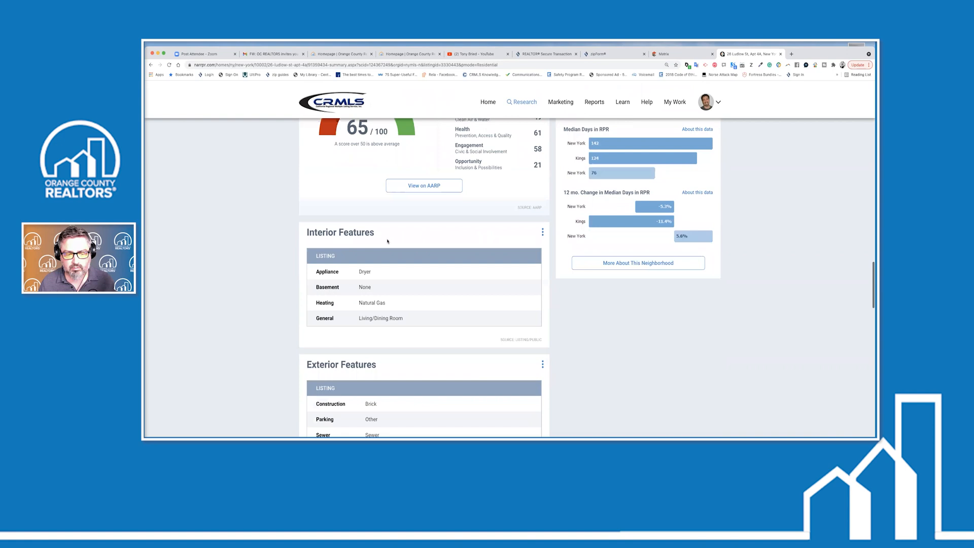
scroll(388, 241, "down", 6)
scroll(388, 241, "down", 1)
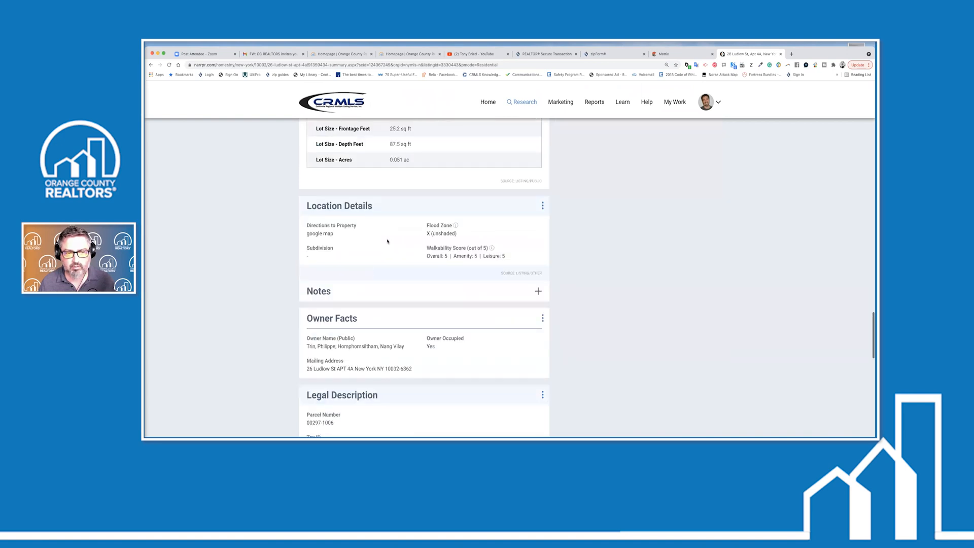
scroll(342, 182, "down", 2)
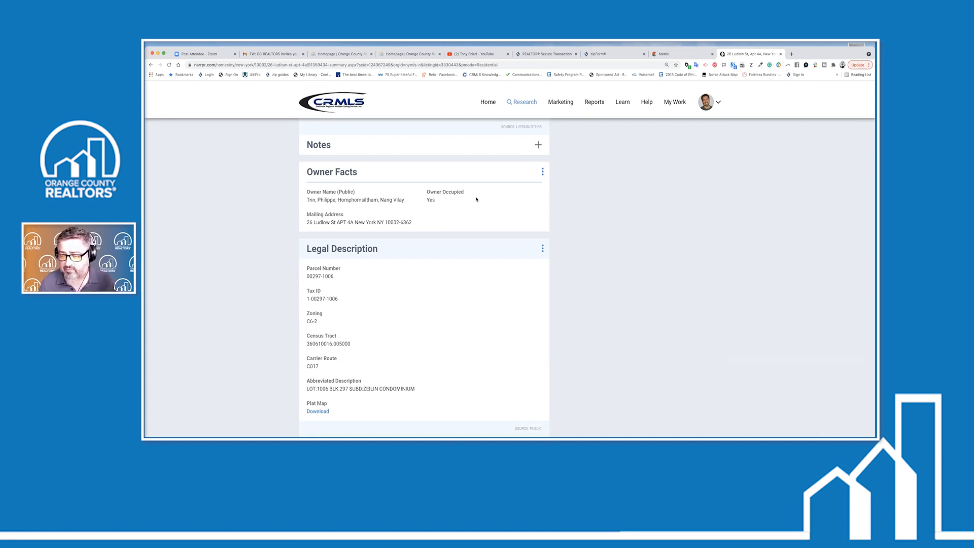
scroll(476, 199, "up", 6)
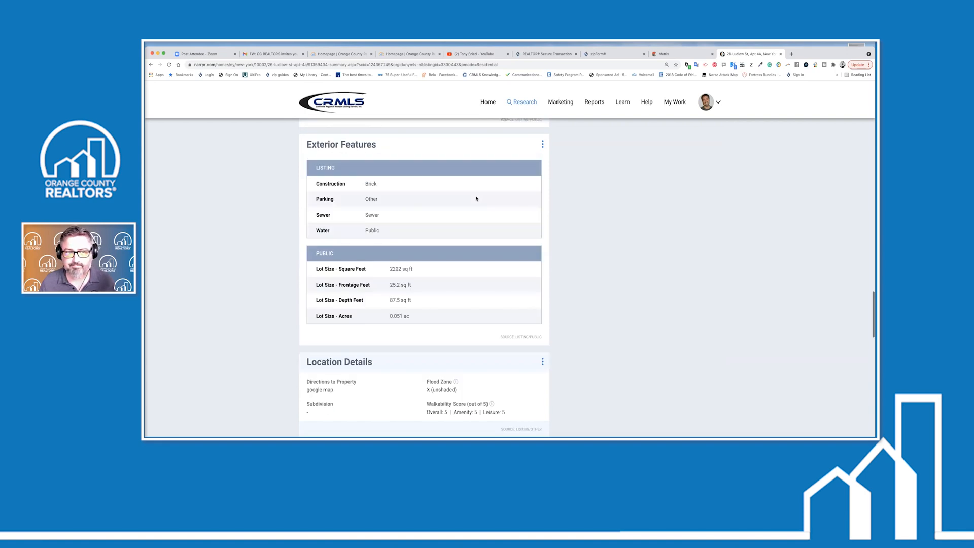
scroll(477, 198, "up", 5)
scroll(471, 222, "up", 5)
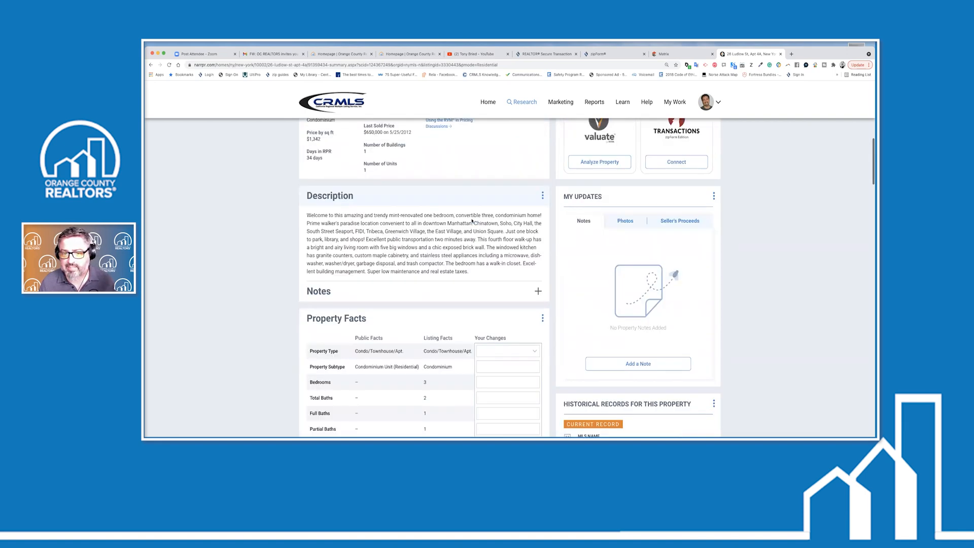
scroll(472, 222, "up", 6)
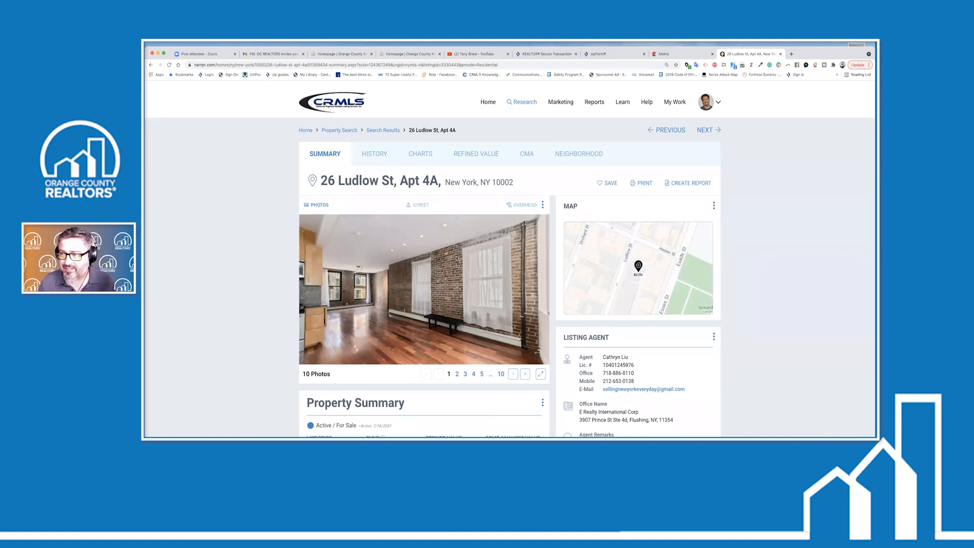
scroll(458, 279, "down", 3)
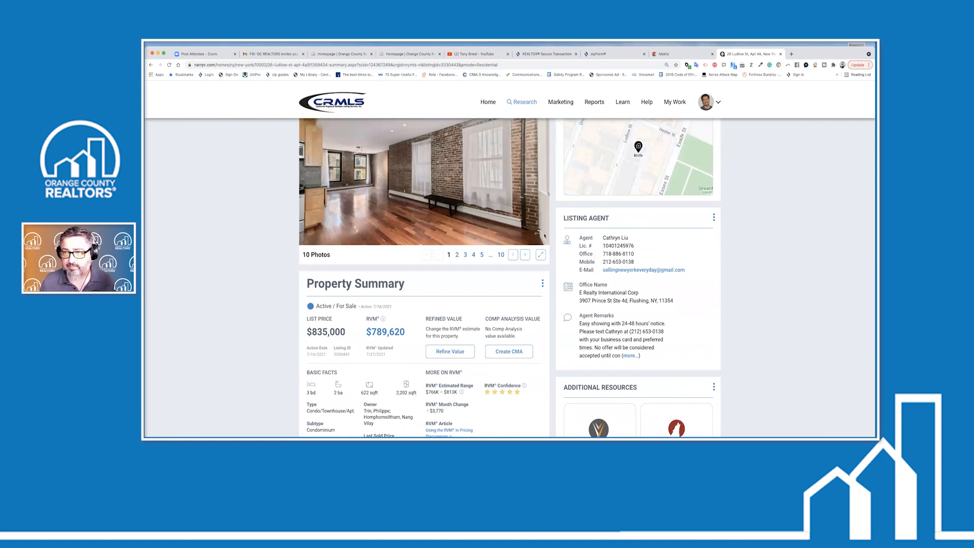
left_click(781, 54)
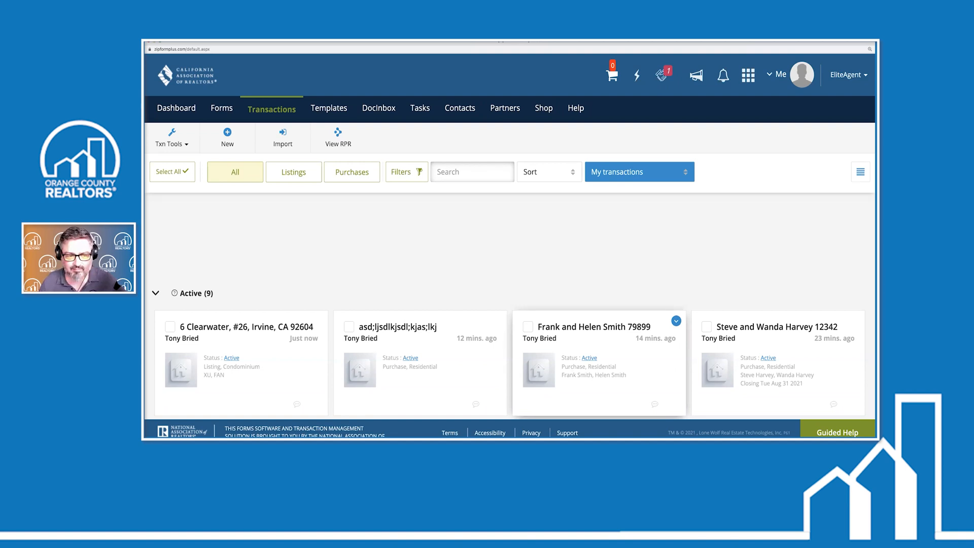
left_click(267, 340)
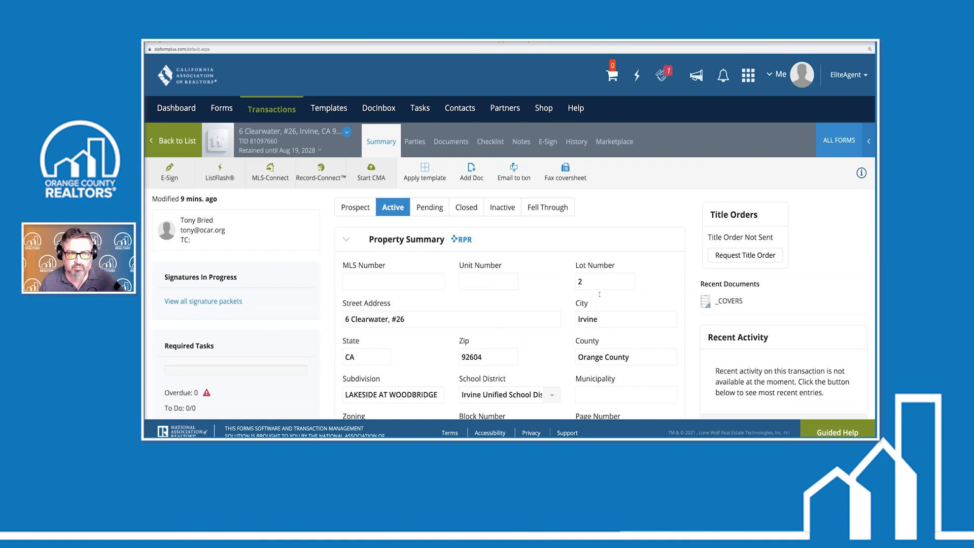
left_click(273, 109)
left_click(261, 350)
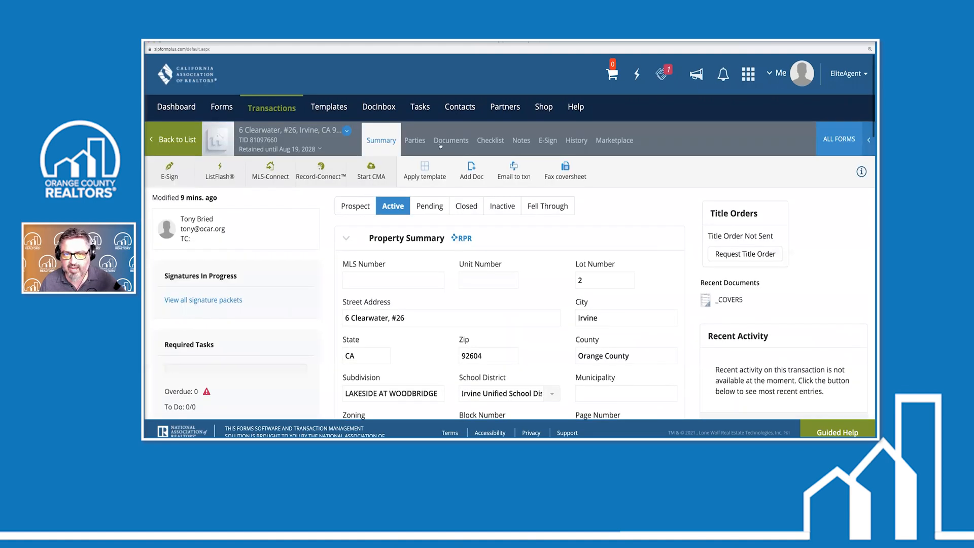
left_click(454, 141)
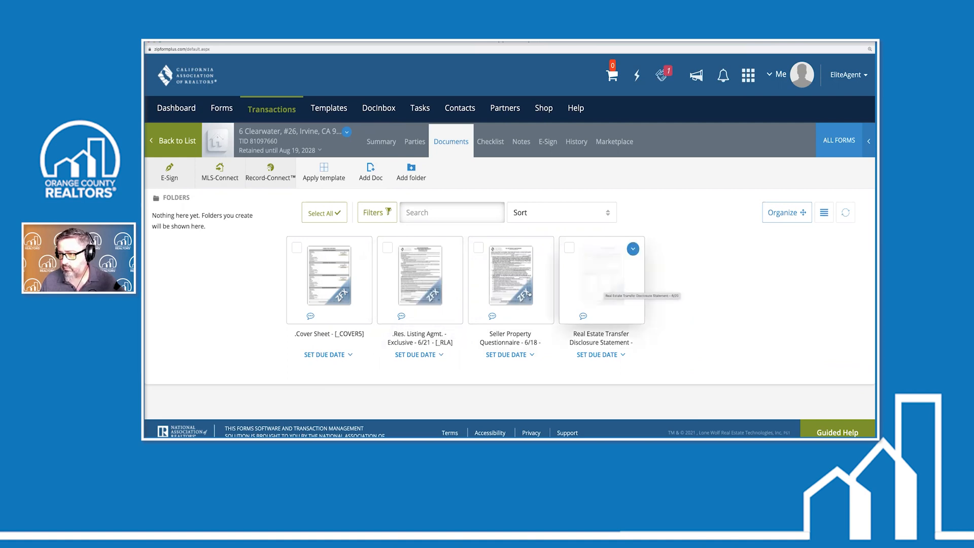
Open the Transfer Disclosure Statement and scroll through its coordination and Seller's Information sections
left_click(598, 287)
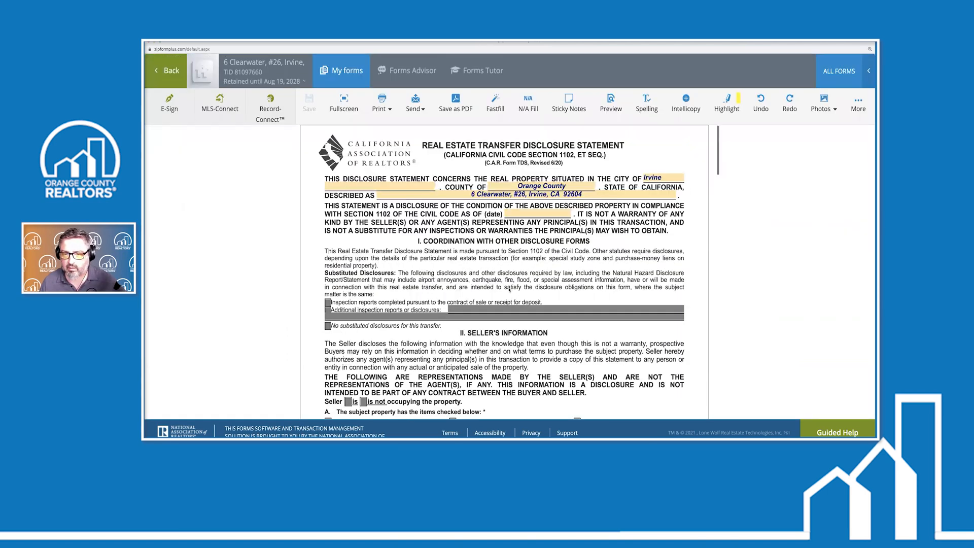
scroll(509, 290, "down", 2)
scroll(509, 288, "down", 1)
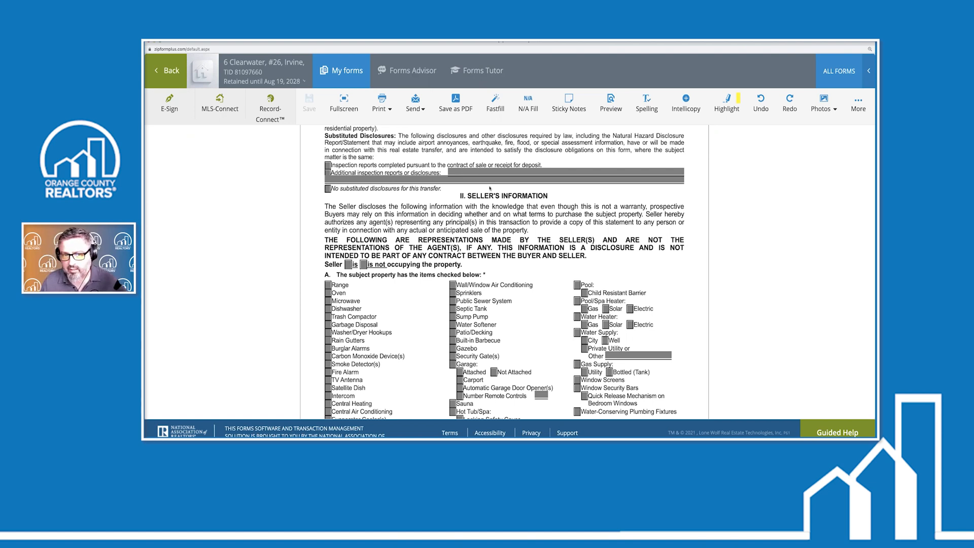
scroll(492, 203, "up", 2)
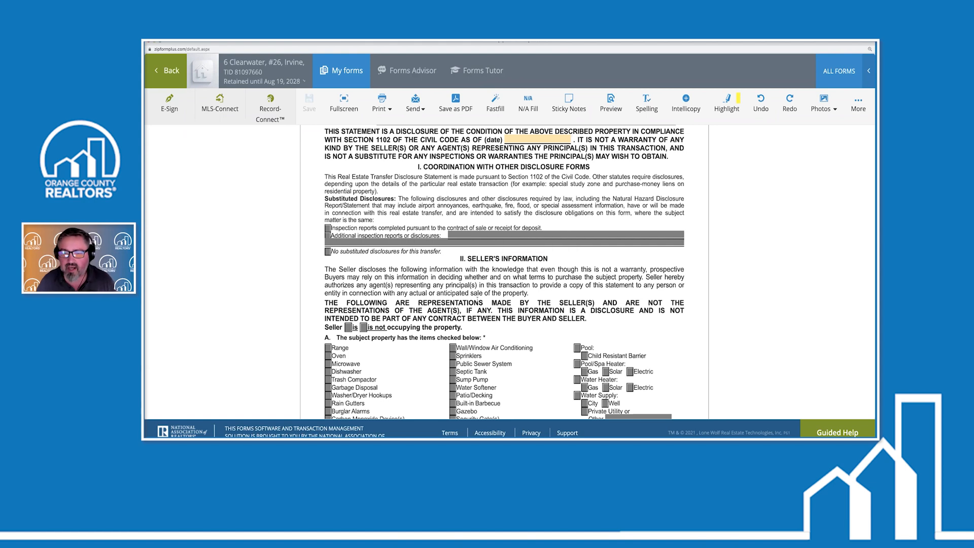
scroll(475, 299, "up", 2)
scroll(475, 299, "down", 10)
scroll(475, 299, "up", 3)
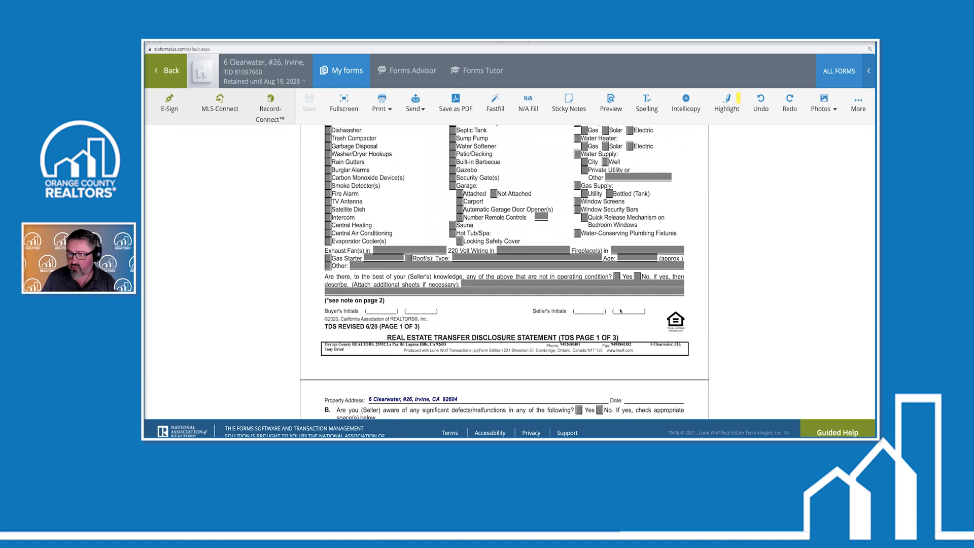
scroll(610, 312, "up", 3)
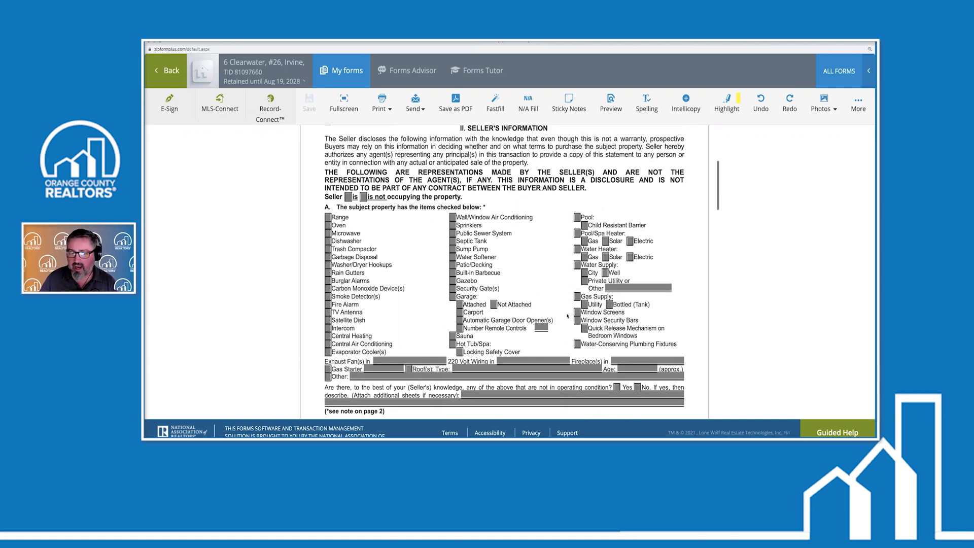
scroll(556, 312, "down", 1)
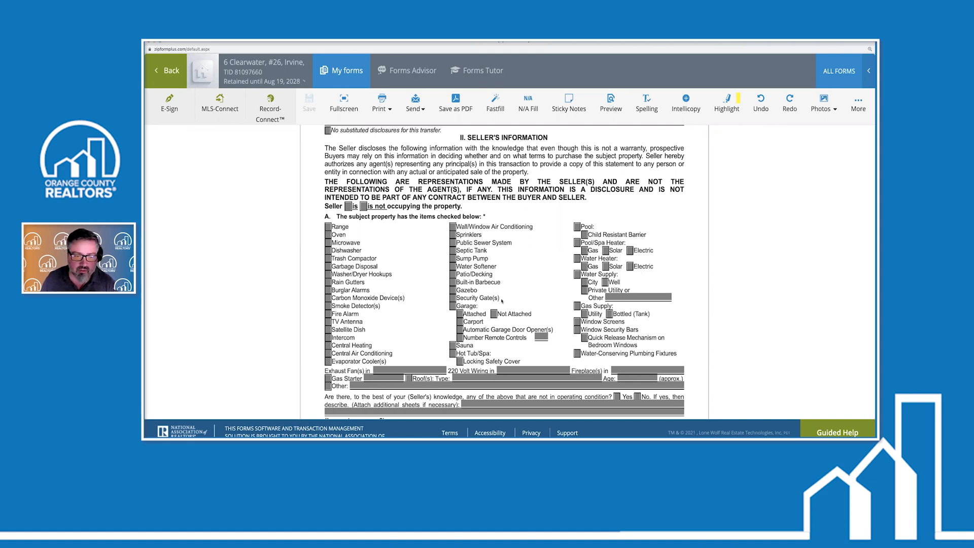
scroll(502, 300, "down", 1)
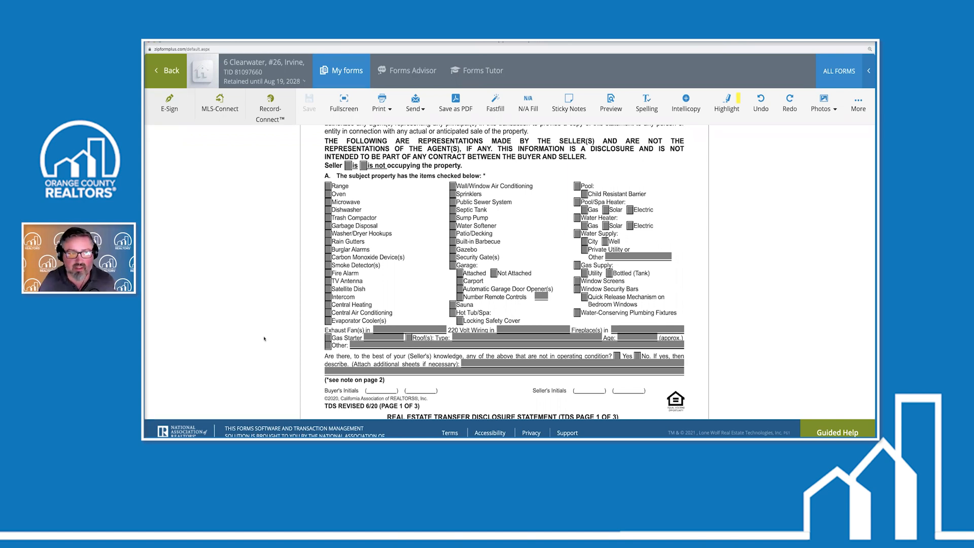
scroll(304, 239, "up", 5)
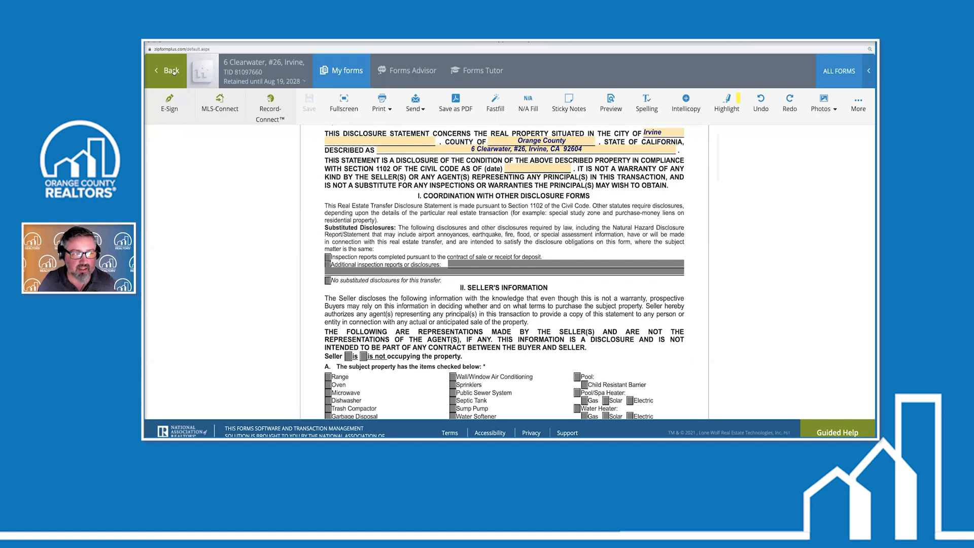
Open the Cover Sheet and enter Seller One's name and e-mail address
left_click(173, 71)
left_click(330, 285)
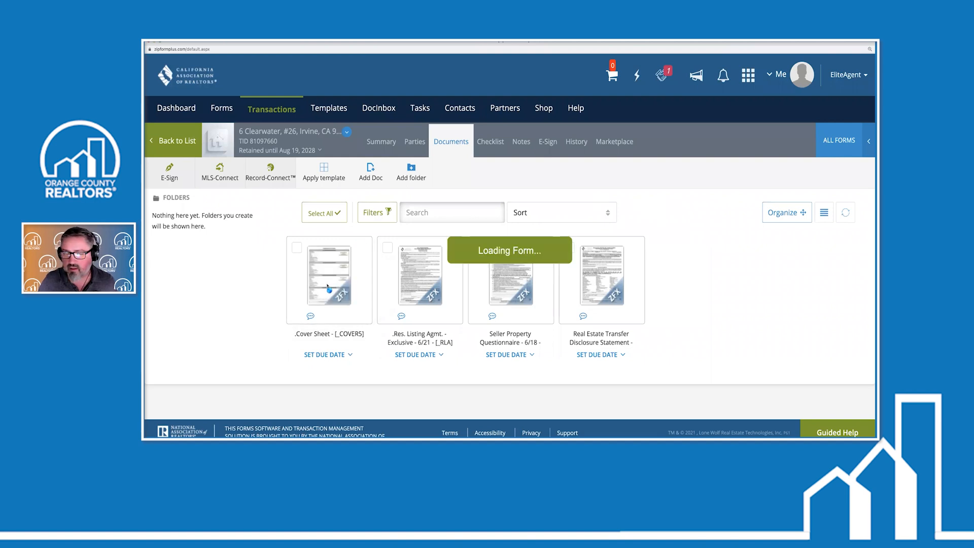
scroll(440, 221, "down", 3)
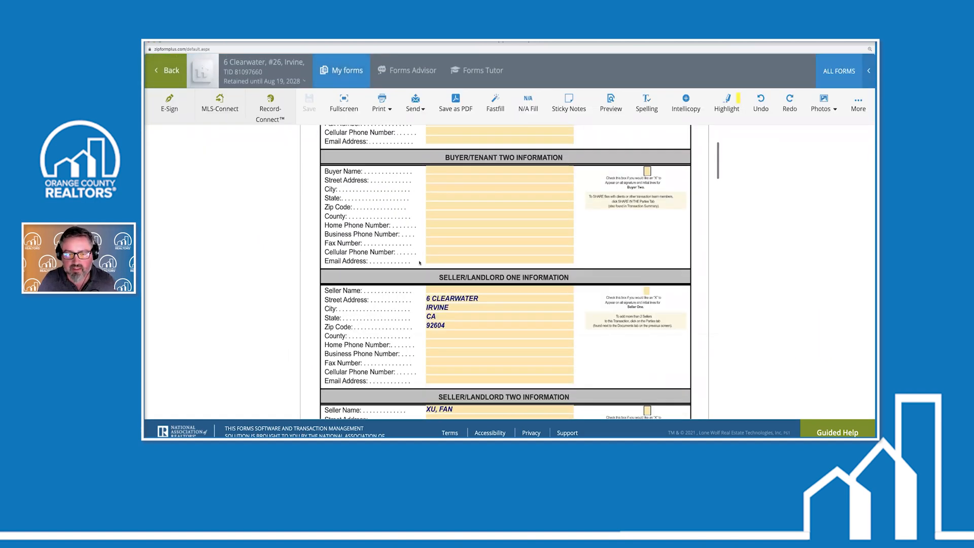
left_click(440, 222)
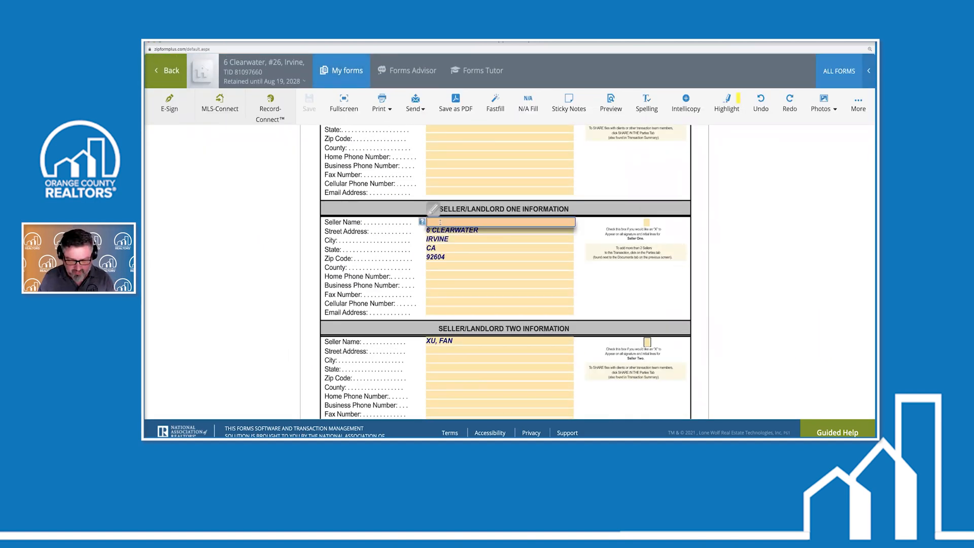
type("Bob")
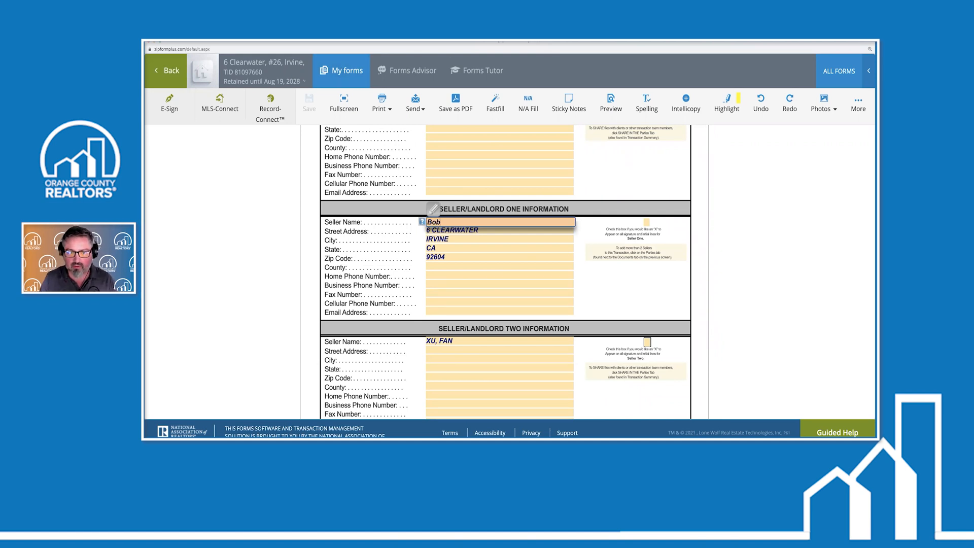
type(" Newhart")
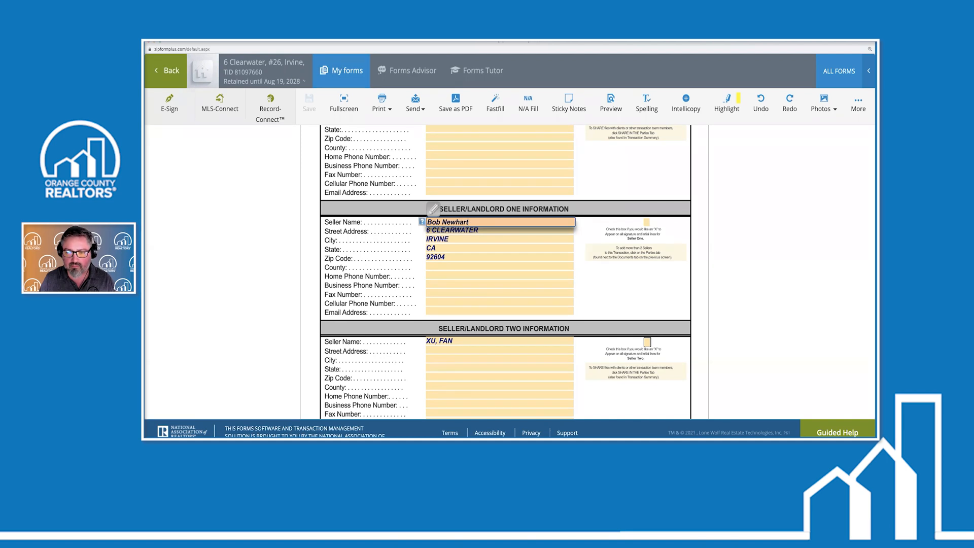
left_click(441, 312)
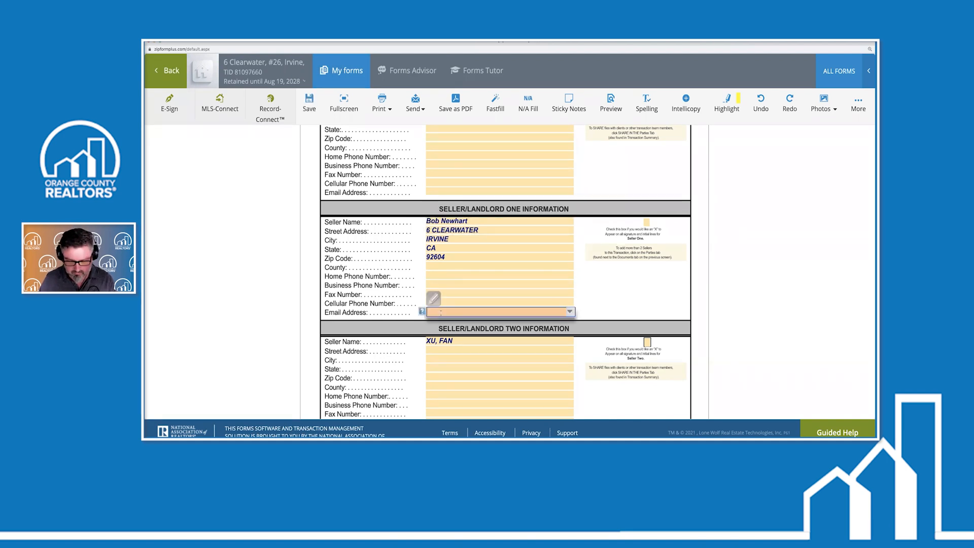
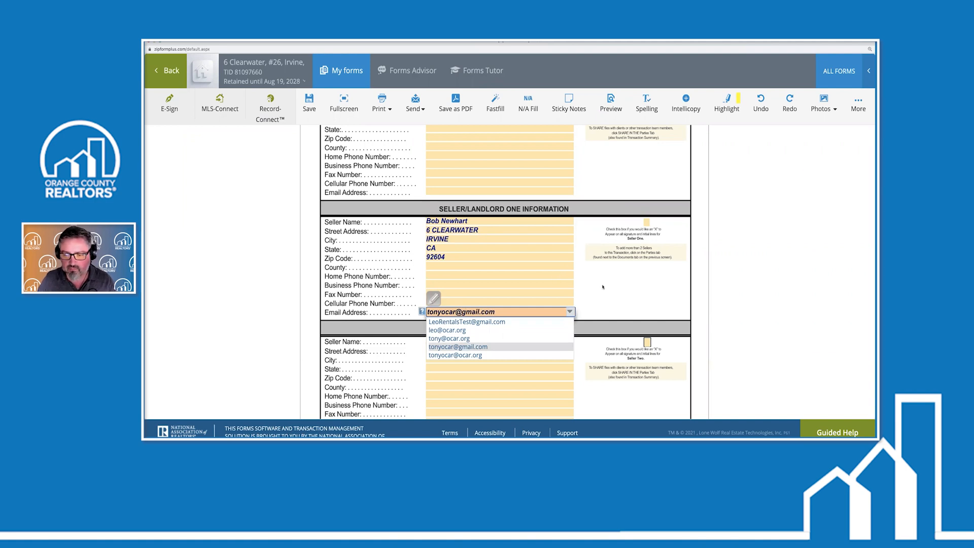
key("Tab")
key("Tab")
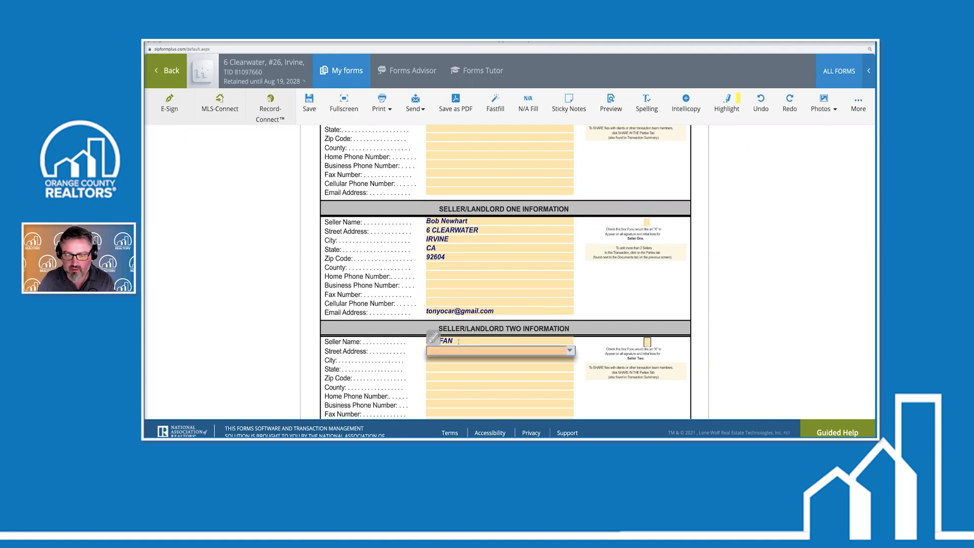
Enter Seller Two's name and mark X on Seller Two's signature lines
left_click(459, 342)
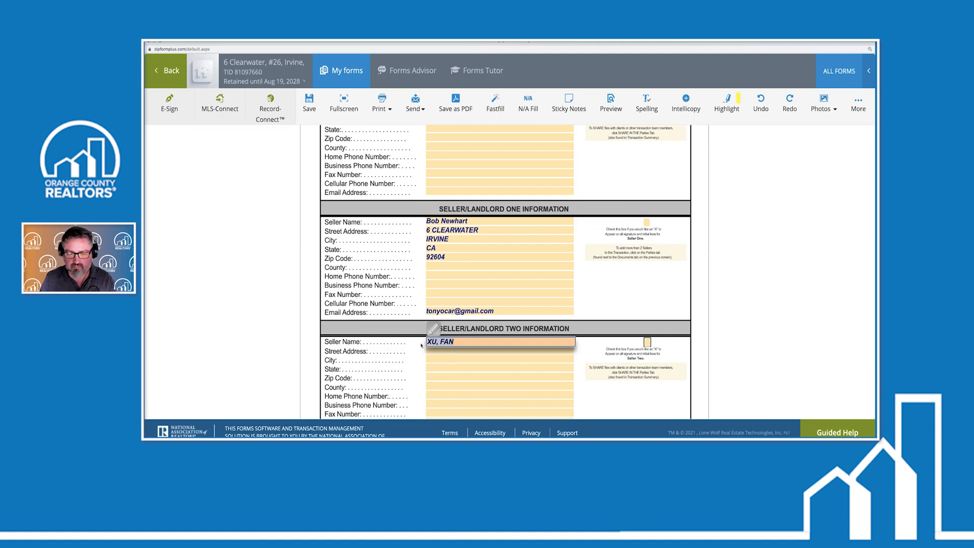
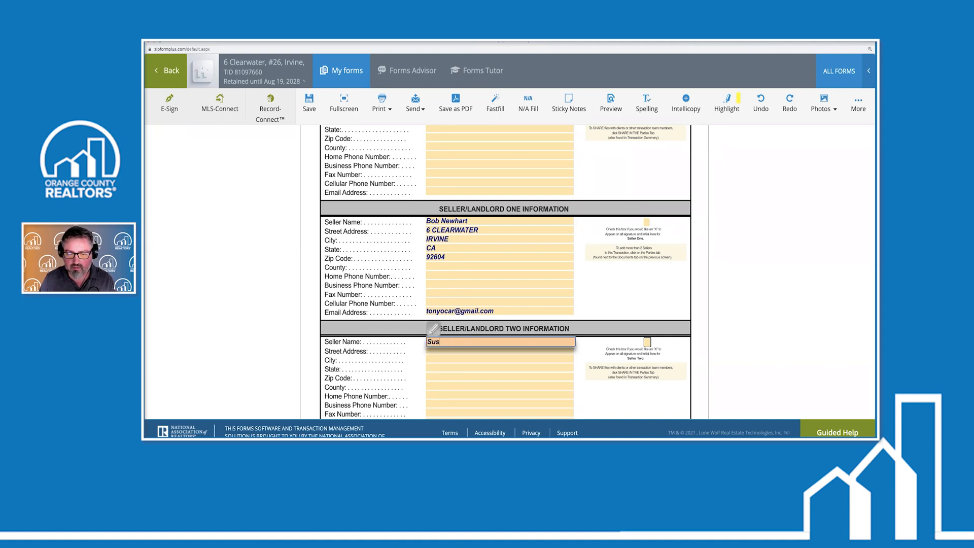
left_click(647, 342)
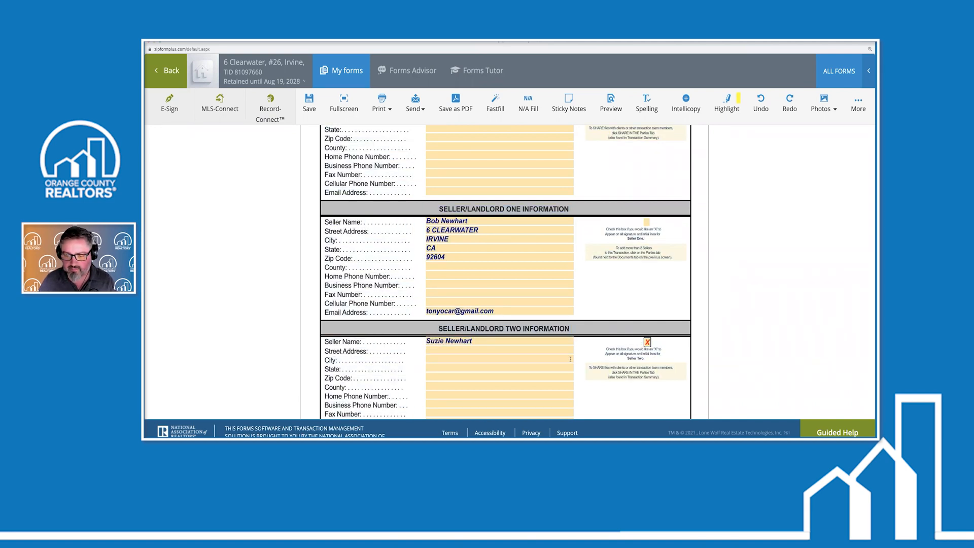
scroll(571, 360, "down", 5)
scroll(456, 253, "up", 2)
Add Seller Two's e-mail address and return to the Documents list
left_click(445, 236)
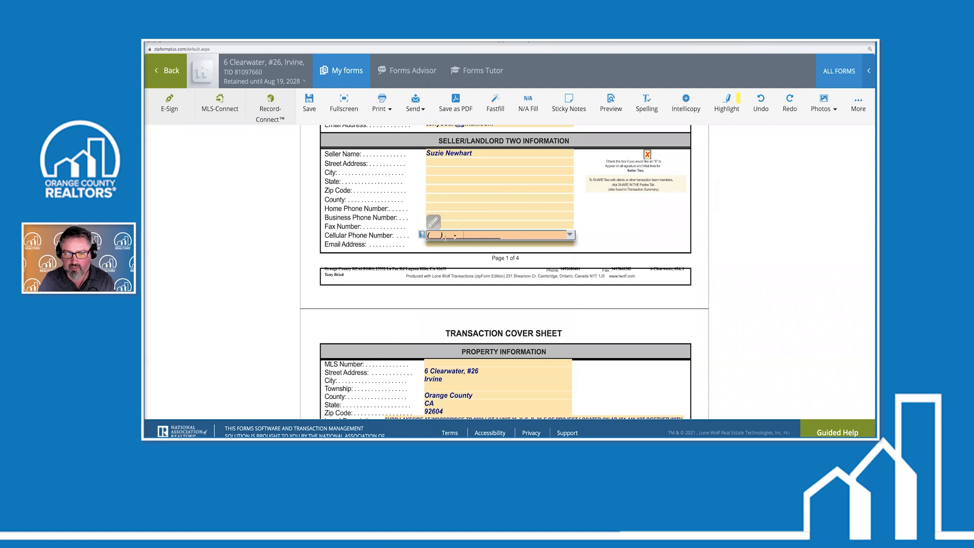
left_click(448, 244)
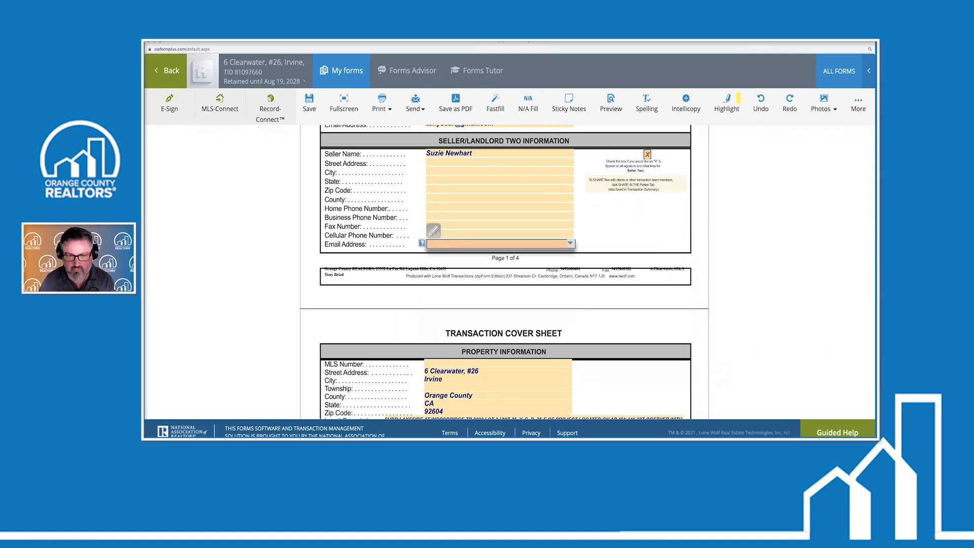
left_click(607, 219)
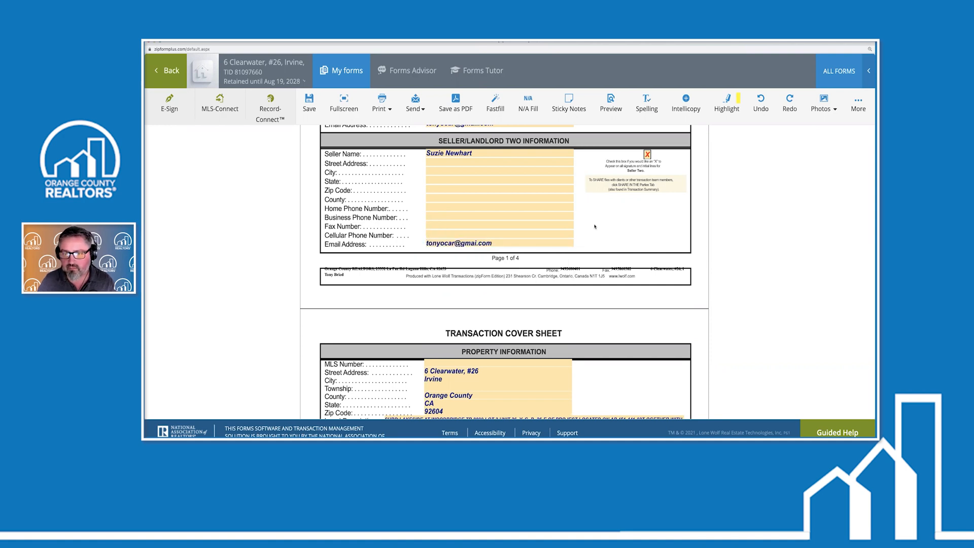
scroll(556, 227, "up", 8)
left_click(170, 74)
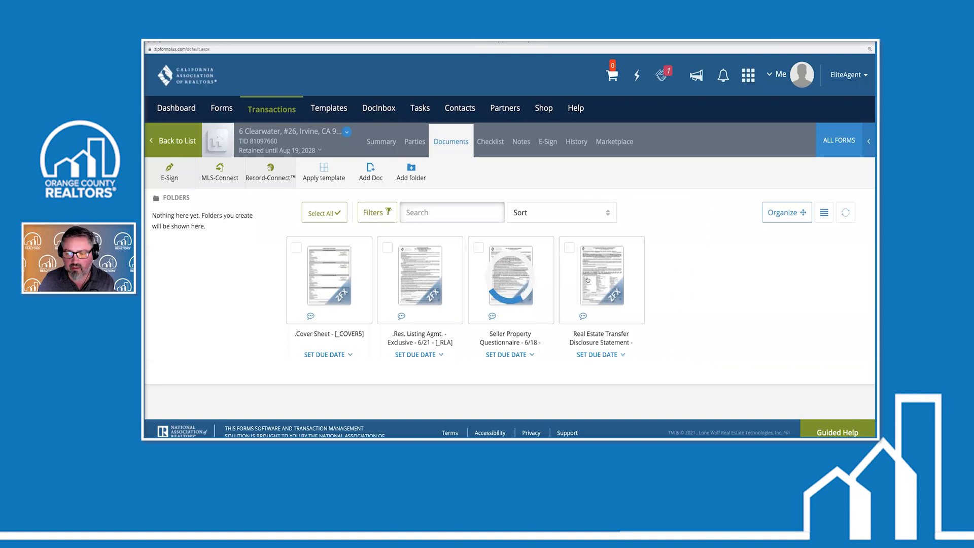
Review the Real Estate Transfer Disclosure Statement, then go back to the Documents list
left_click(570, 287)
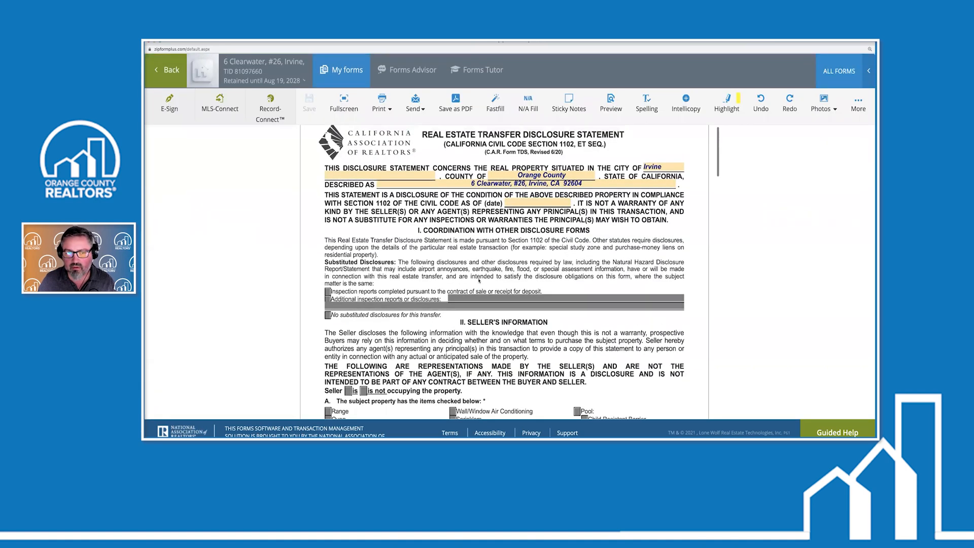
scroll(532, 239, "down", 20)
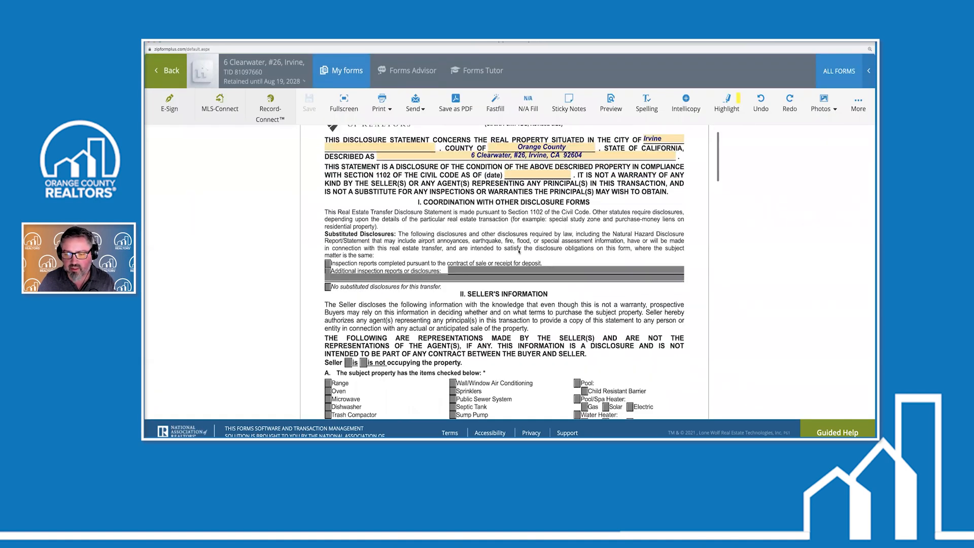
scroll(517, 253, "down", 20)
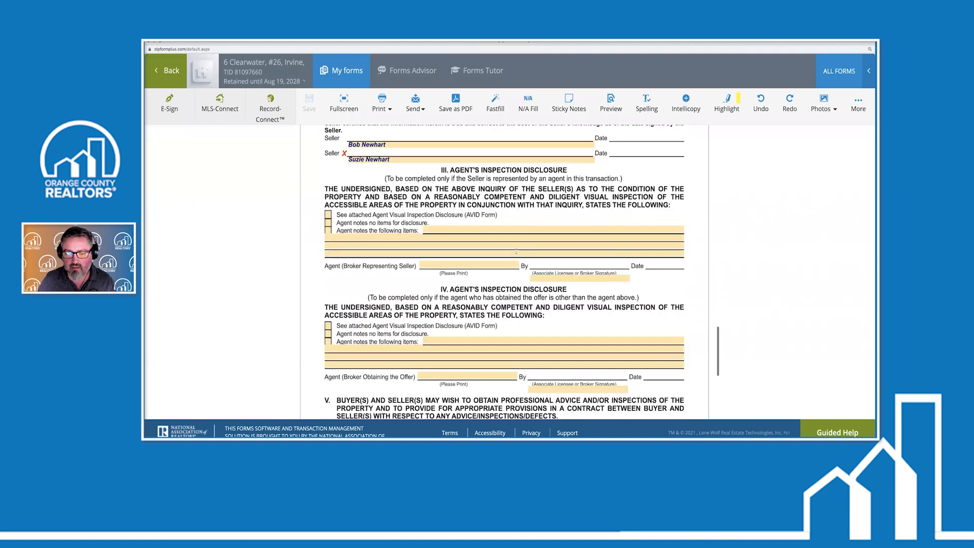
scroll(516, 250, "up", 1)
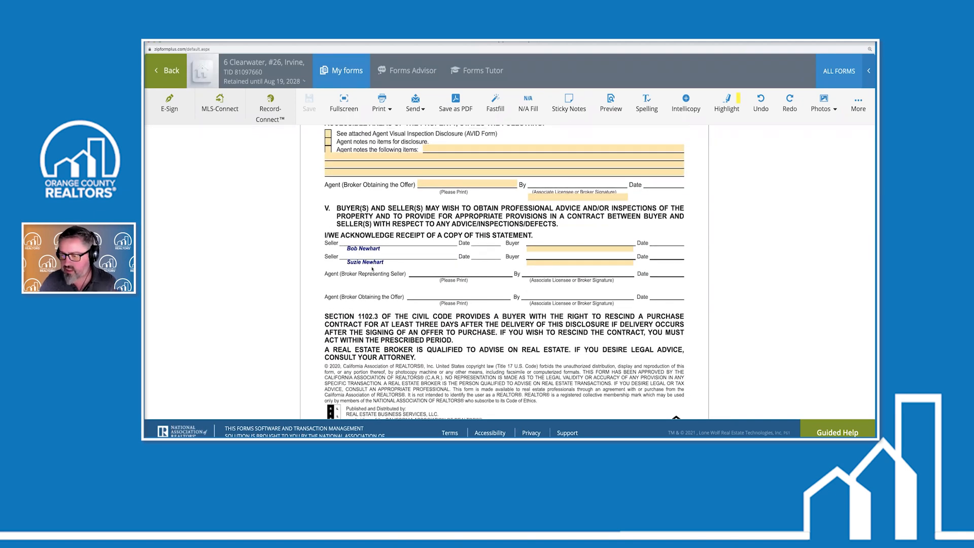
scroll(372, 267, "up", 20)
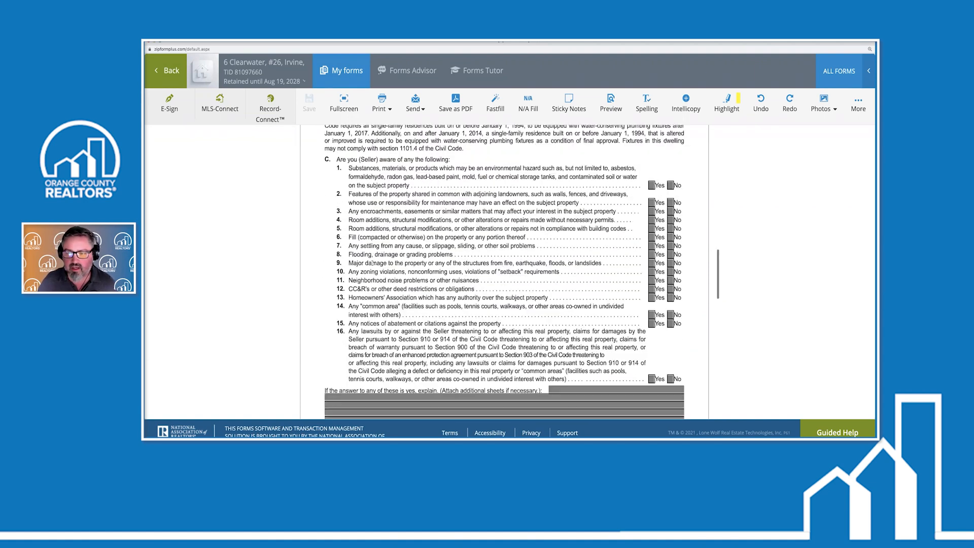
scroll(373, 265, "up", 5)
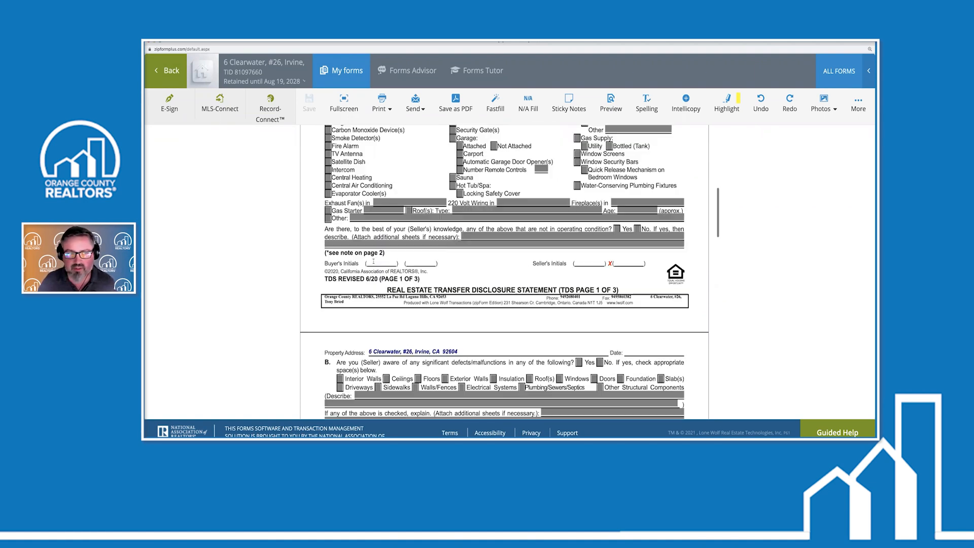
left_click(168, 70)
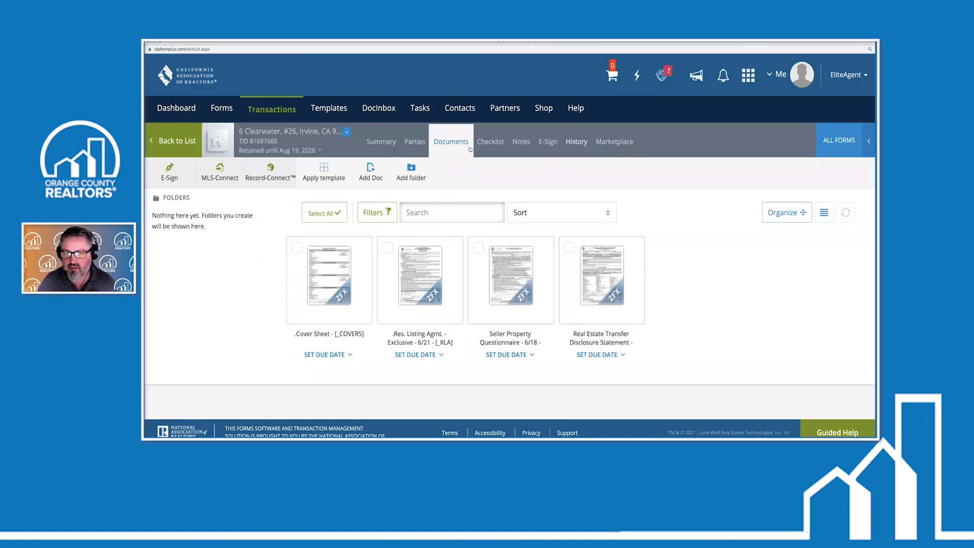
Go to the transaction's Parties and start a new Private Share
left_click(415, 144)
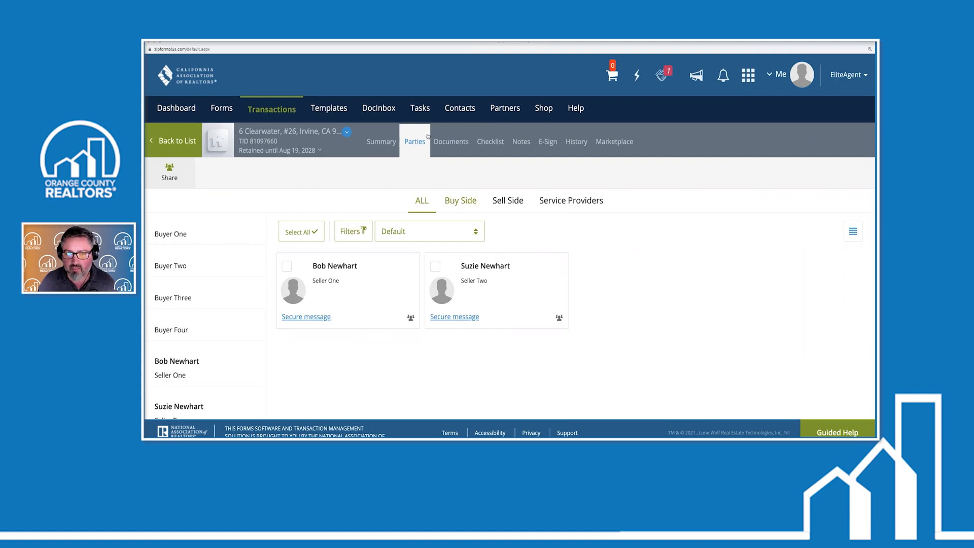
left_click(170, 169)
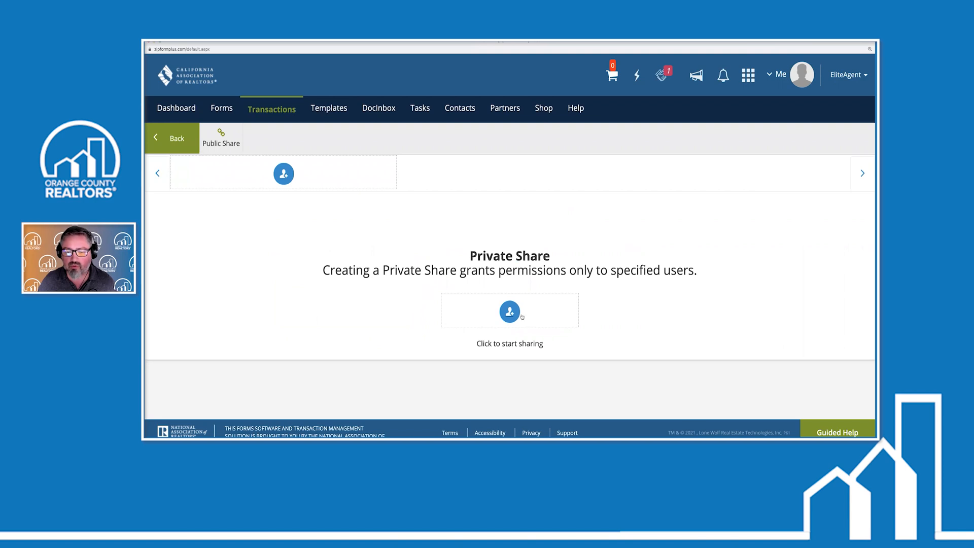
Pick Seller One from Transaction Parties as the share recipient
left_click(510, 312)
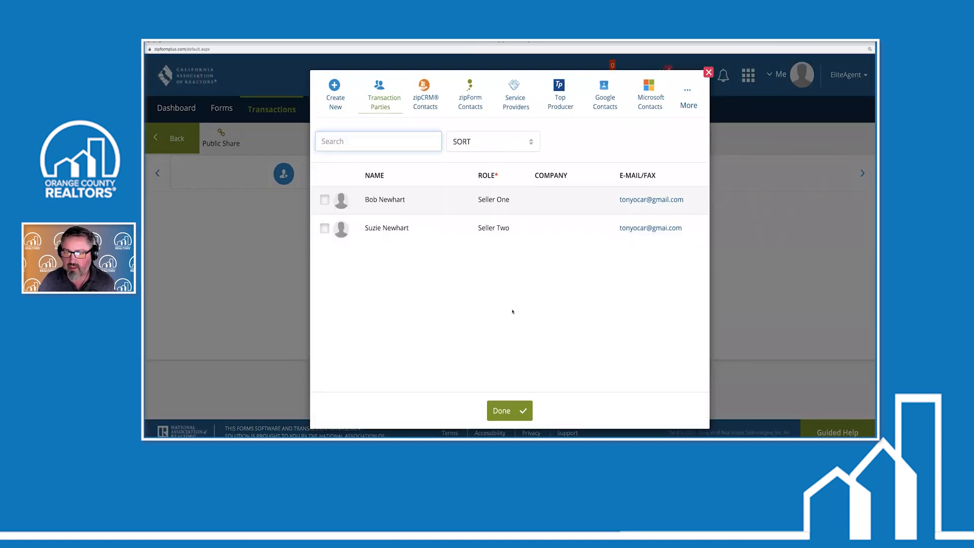
left_click(324, 200)
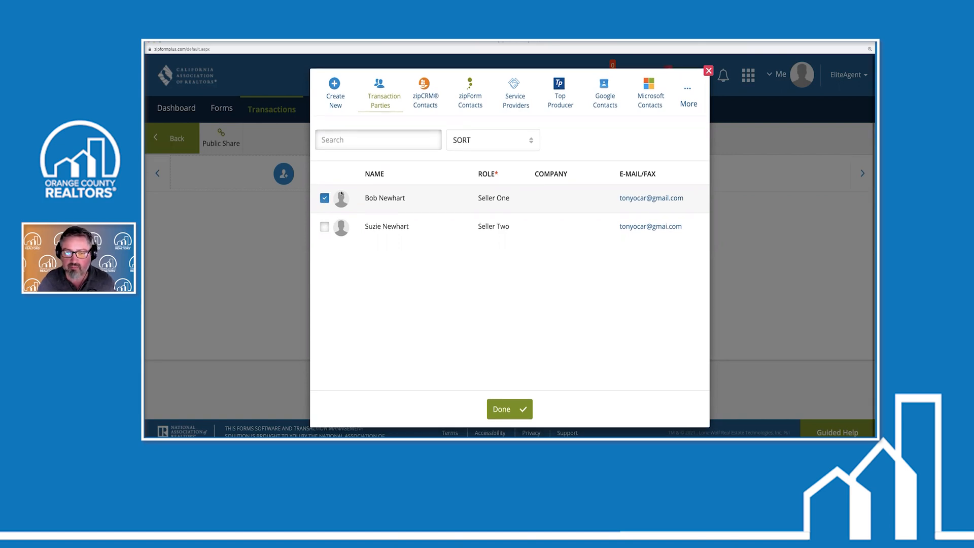
left_click(512, 408)
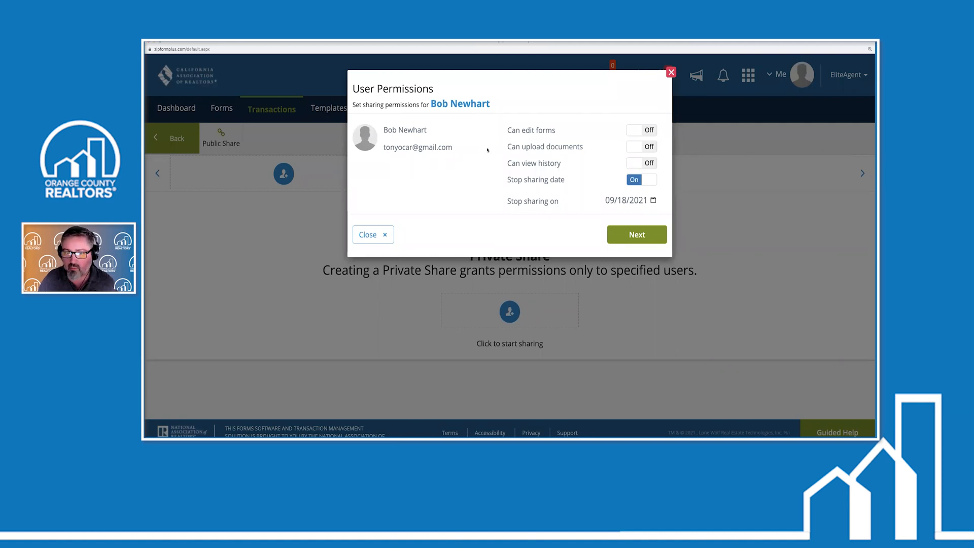
Turn on form editing for Seller One and stop sharing on 08/23/2021
left_click(642, 130)
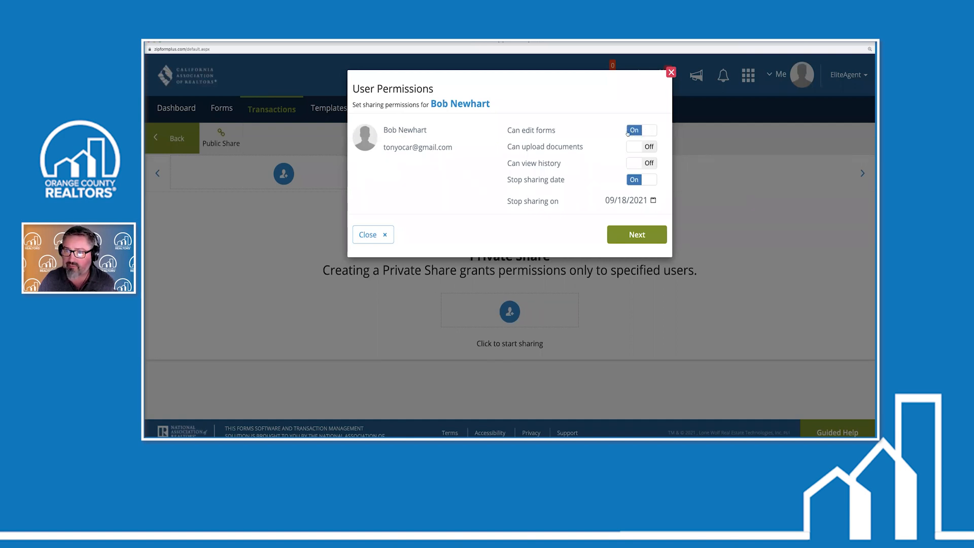
left_click(619, 203)
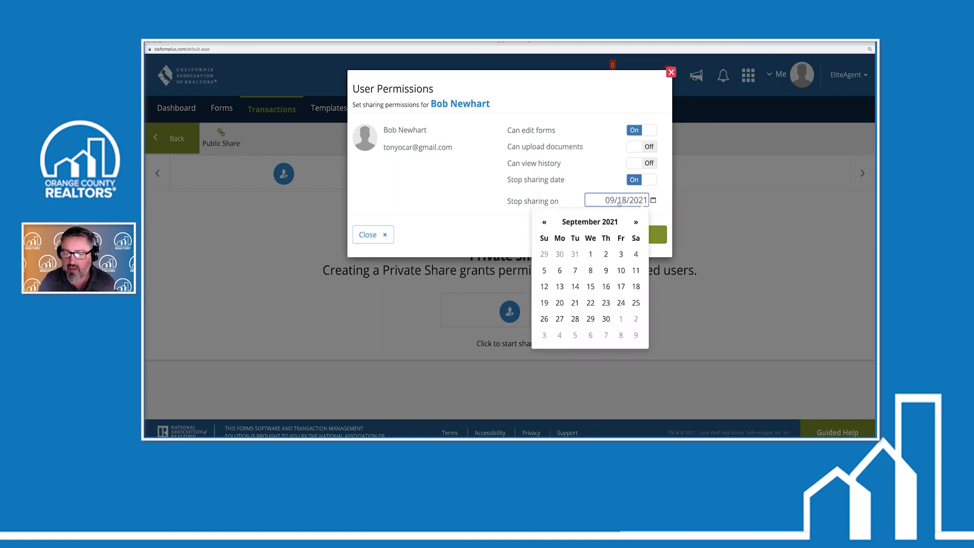
left_click(544, 224)
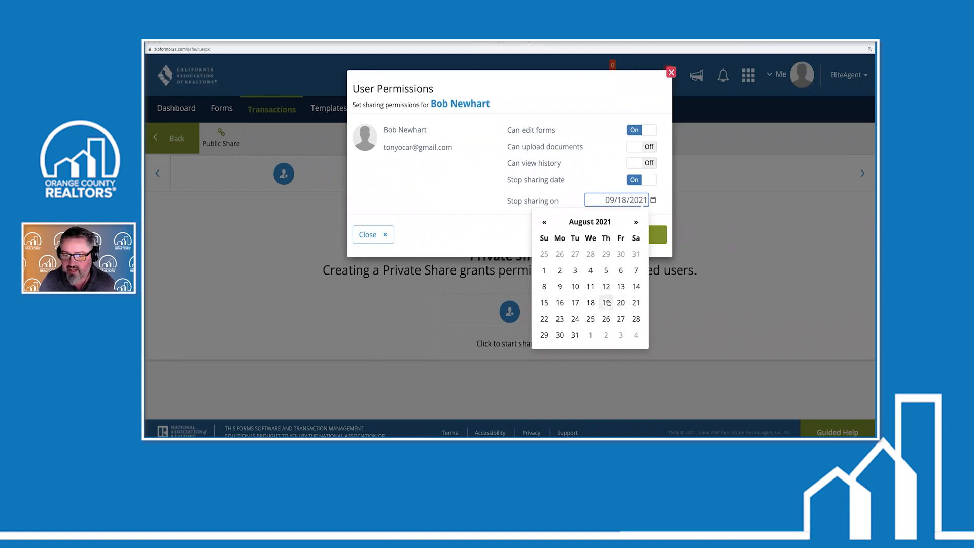
left_click(560, 319)
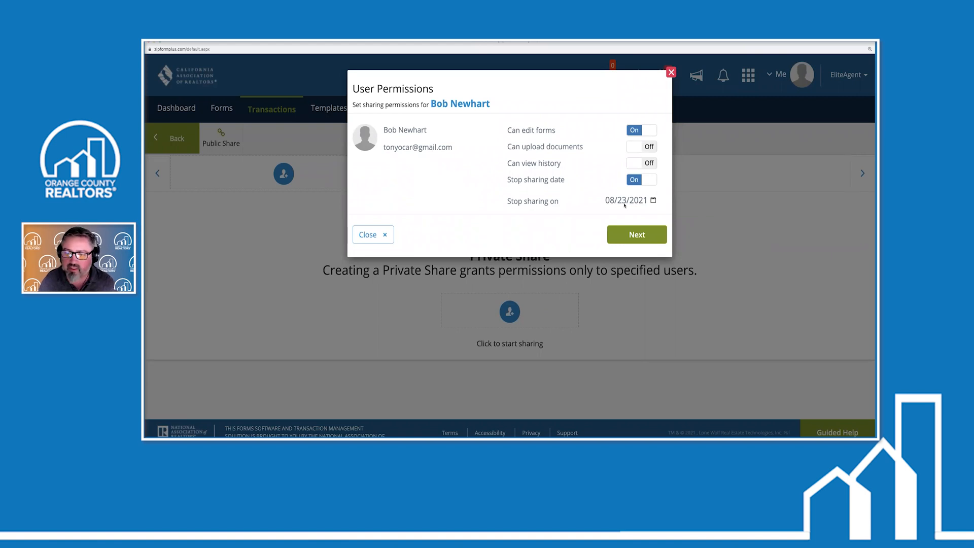
left_click(625, 233)
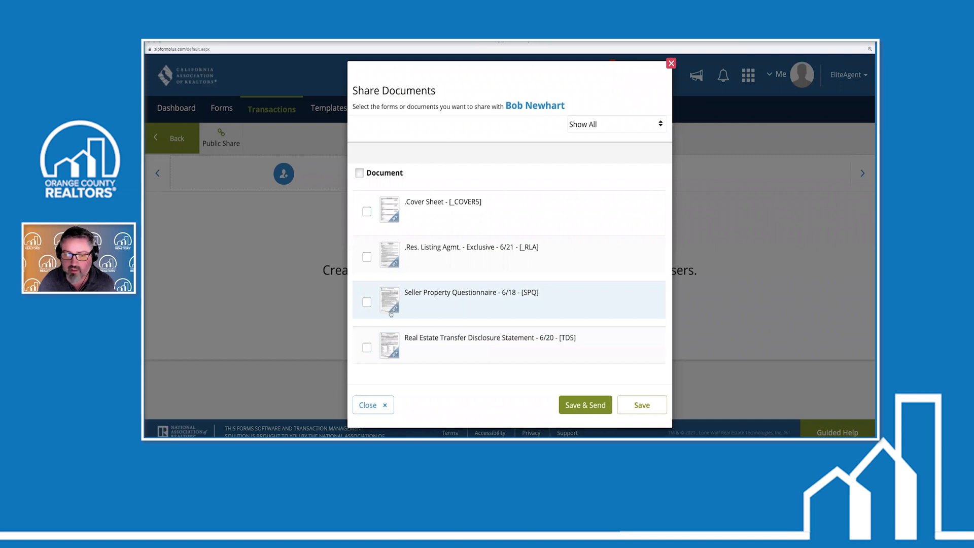
Share the Transfer Disclosure Statement with Seller One and send the collaboration invitation
left_click(368, 348)
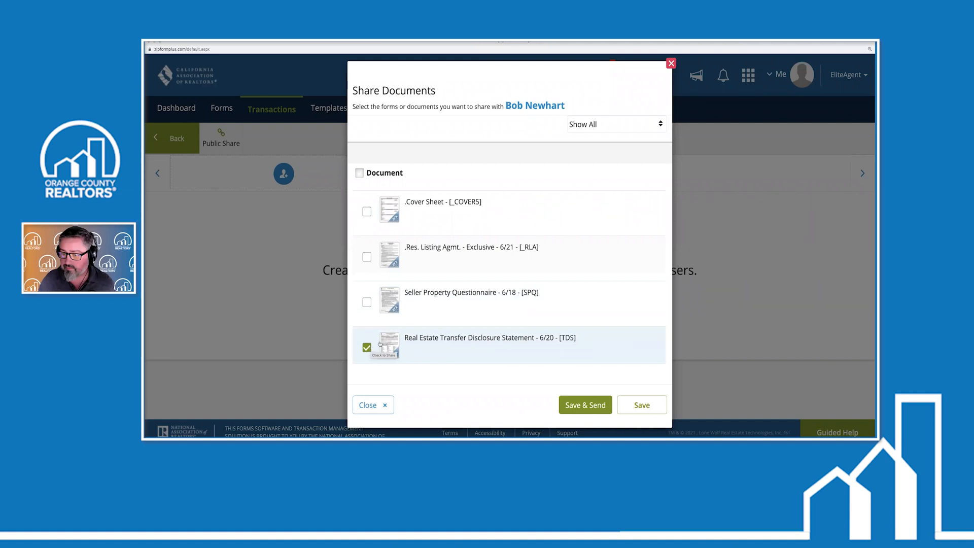
left_click(589, 409)
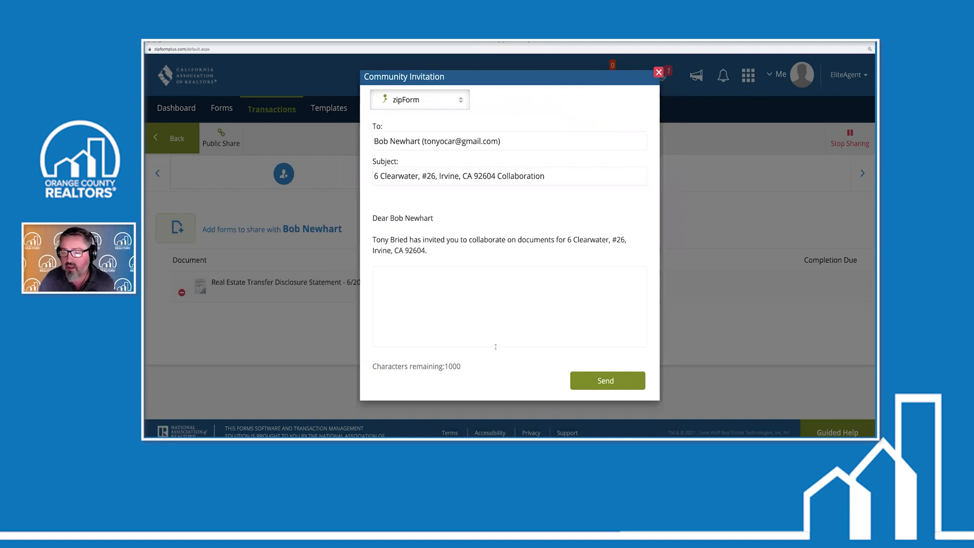
left_click(608, 380)
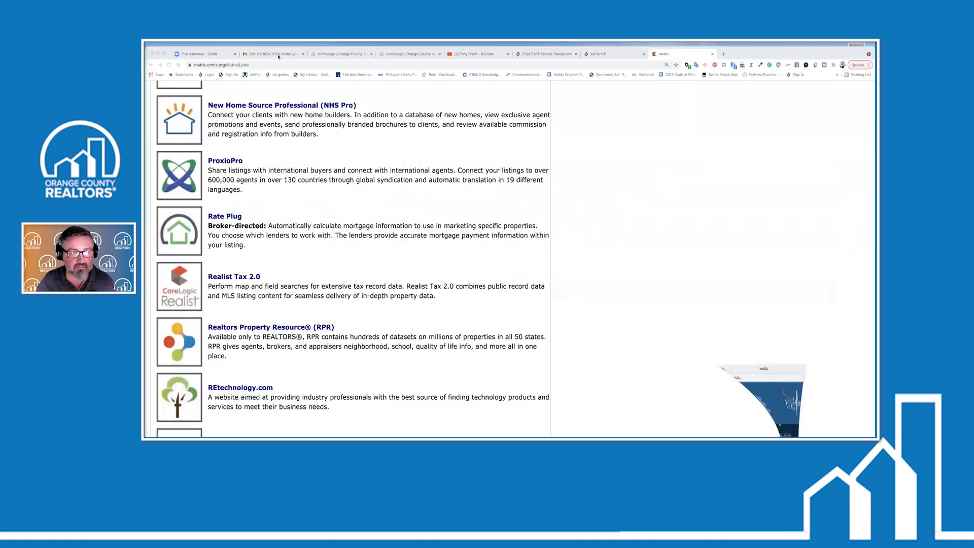
Refresh the Gmail inbox, open the Collaboration Invitation e-mail and follow View Documents
left_click(274, 53)
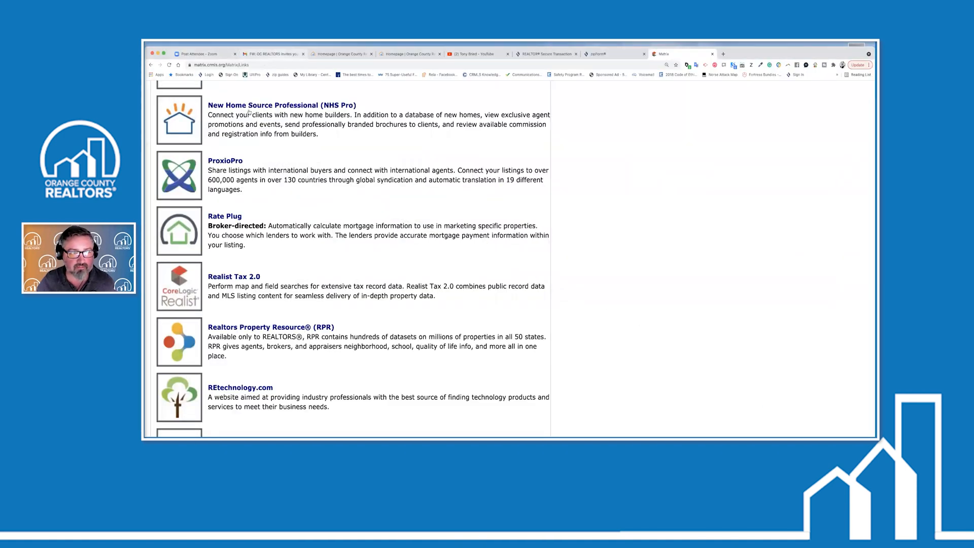
left_click(203, 173)
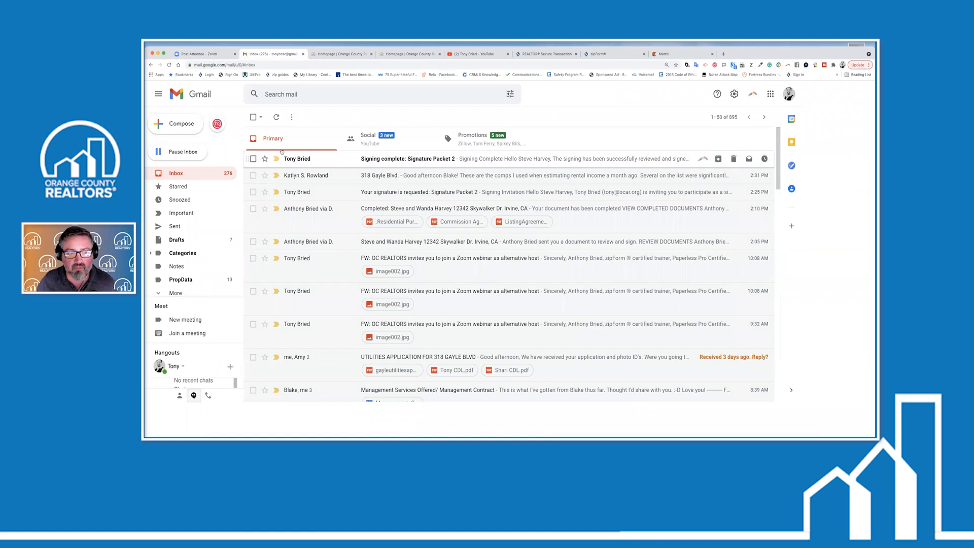
left_click(184, 177)
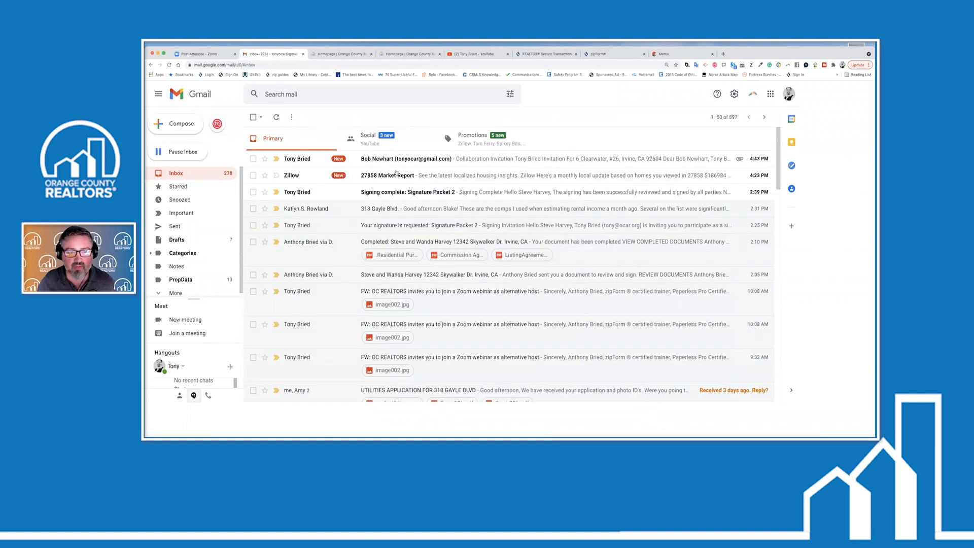
left_click(293, 163)
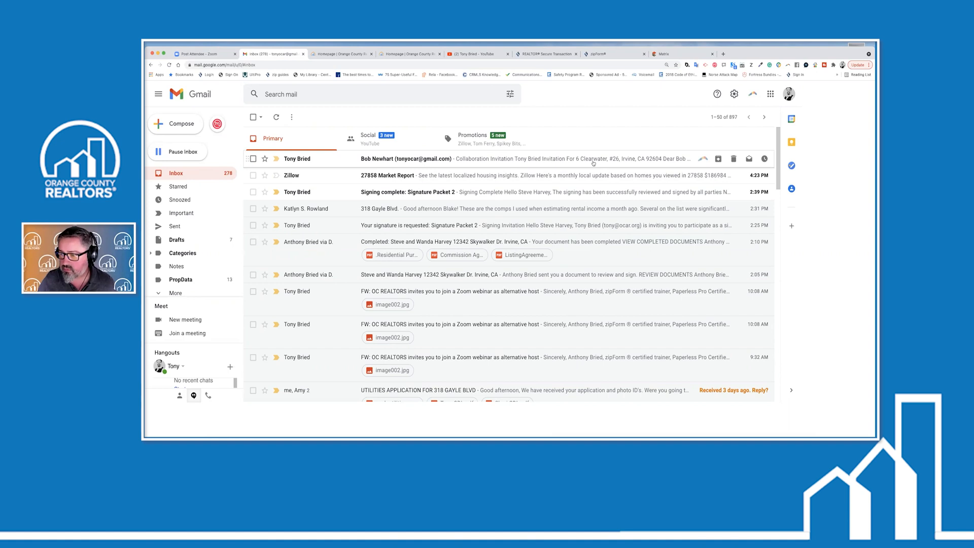
left_click(531, 161)
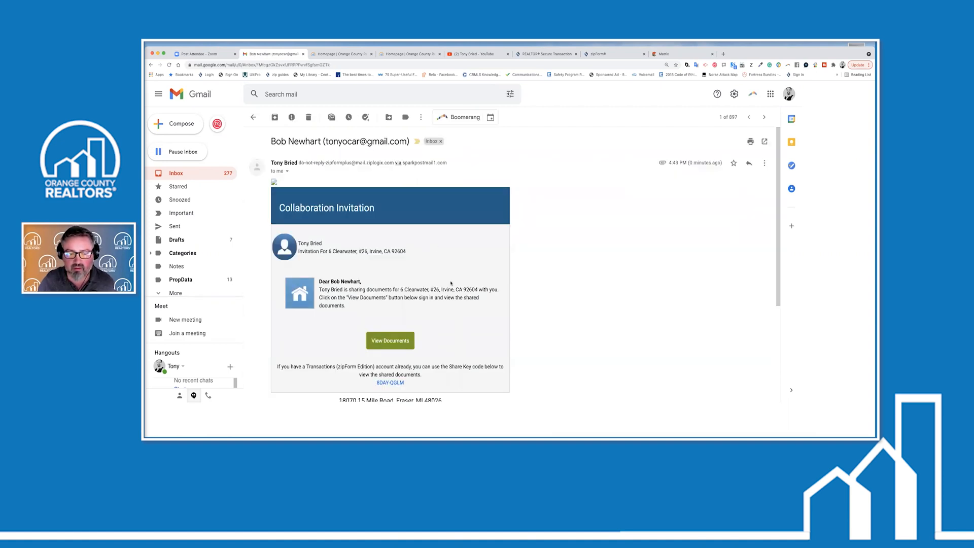
scroll(357, 162, "down", 3)
left_click(391, 251)
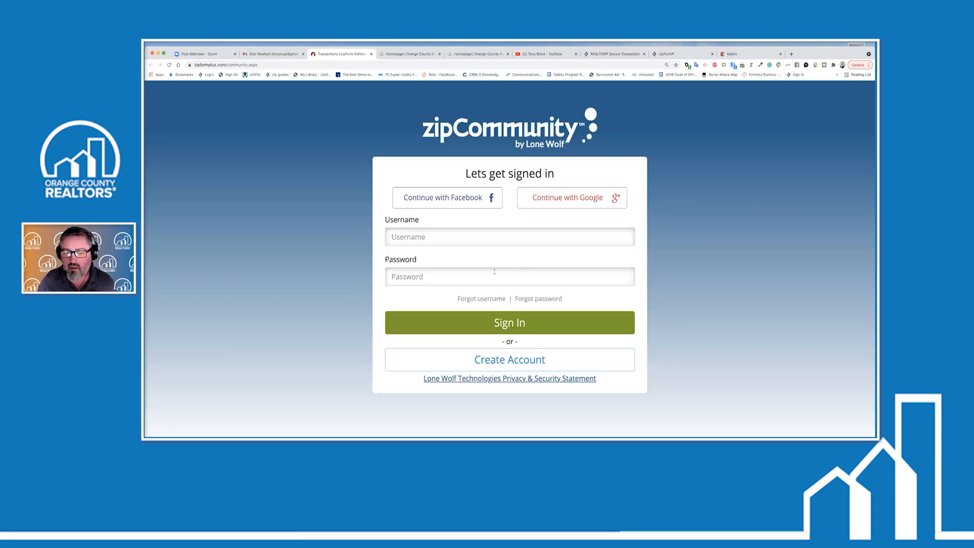
scroll(488, 241, "down", 1)
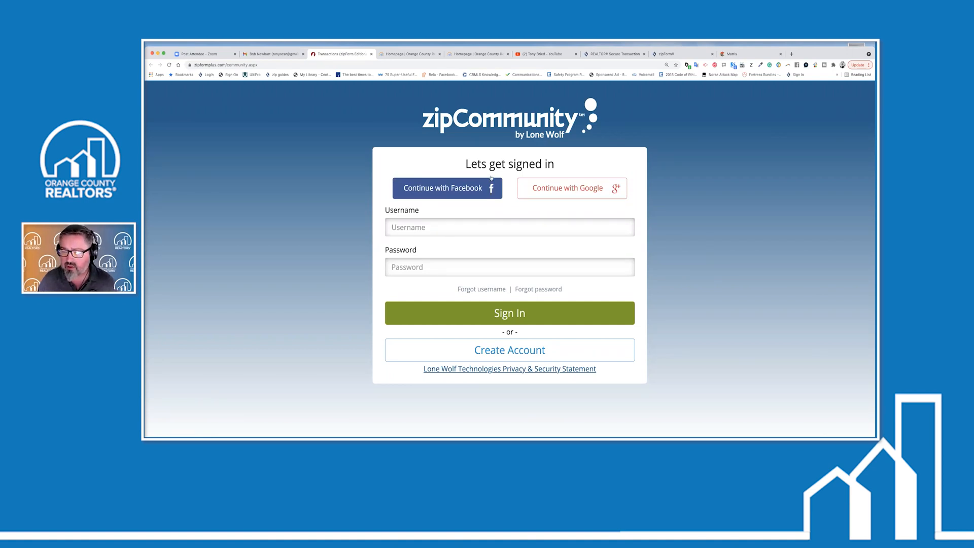
Begin a new zipCommunity account for the seller, entering and confirming a password
left_click(482, 354)
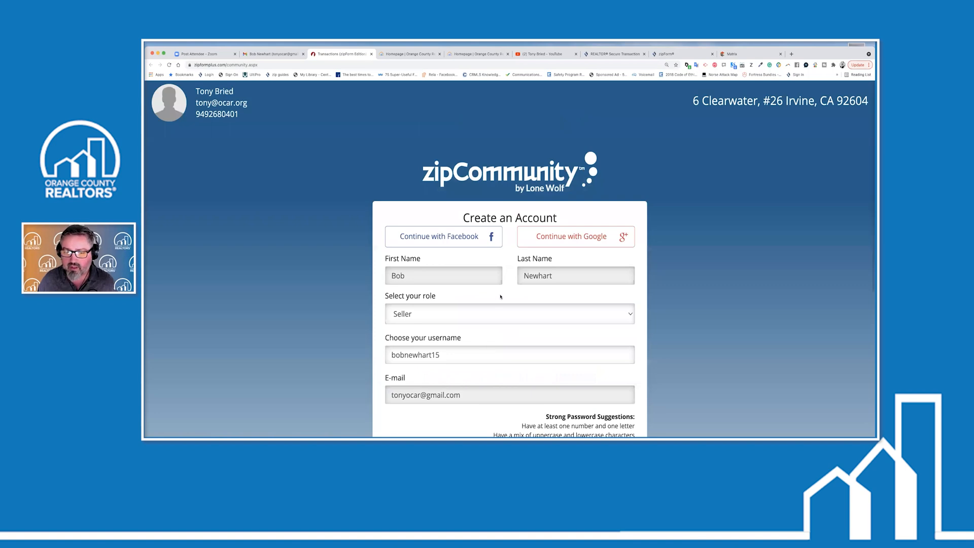
scroll(463, 260, "down", 3)
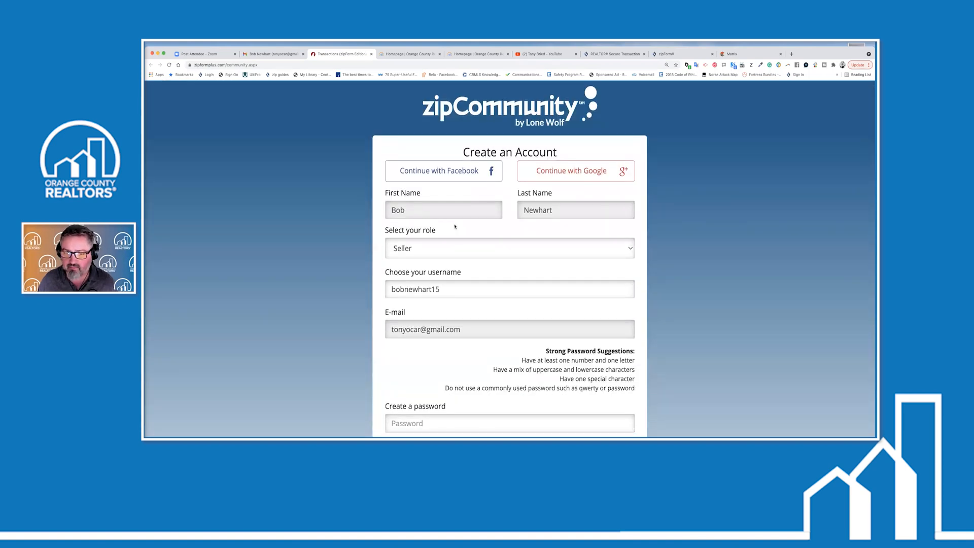
scroll(460, 262, "down", 1)
scroll(453, 235, "down", 5)
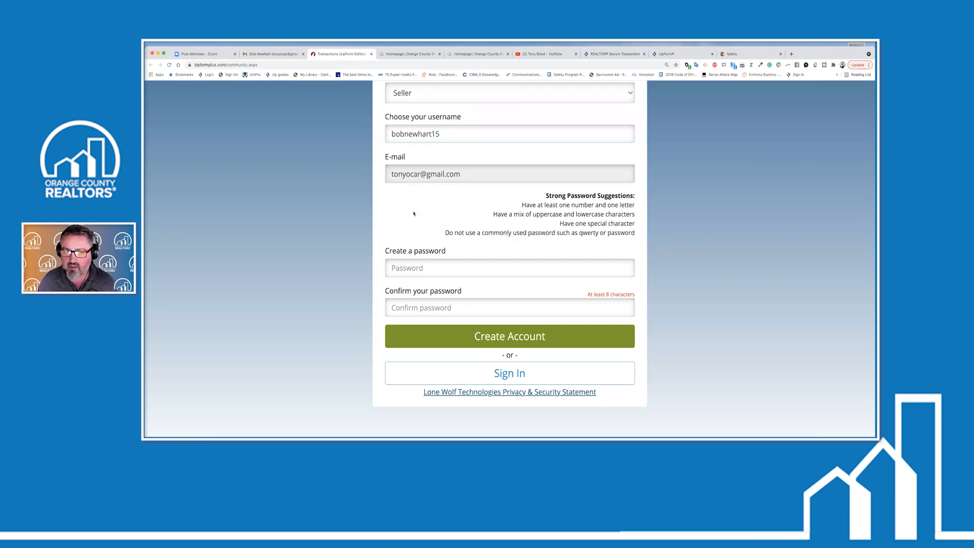
scroll(413, 213, "up", 4)
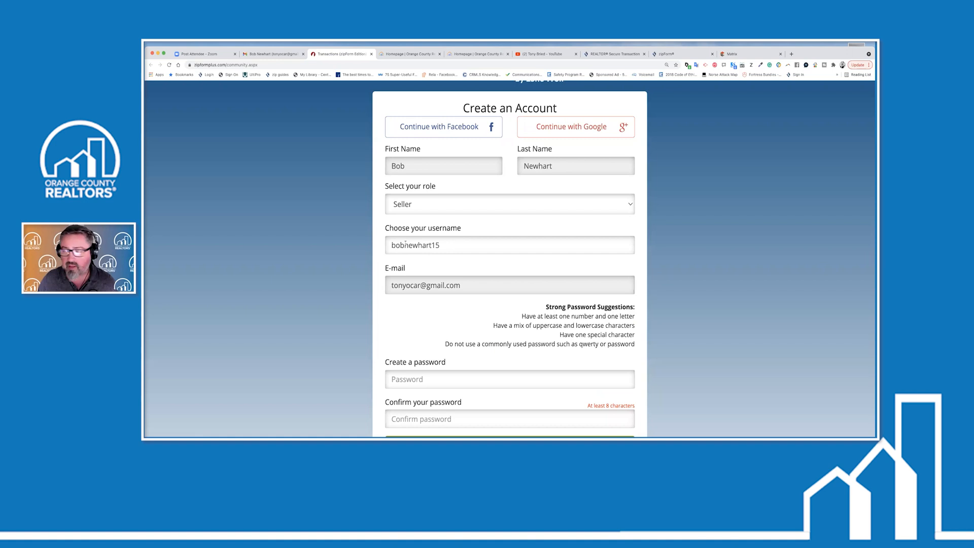
scroll(424, 245, "down", 4)
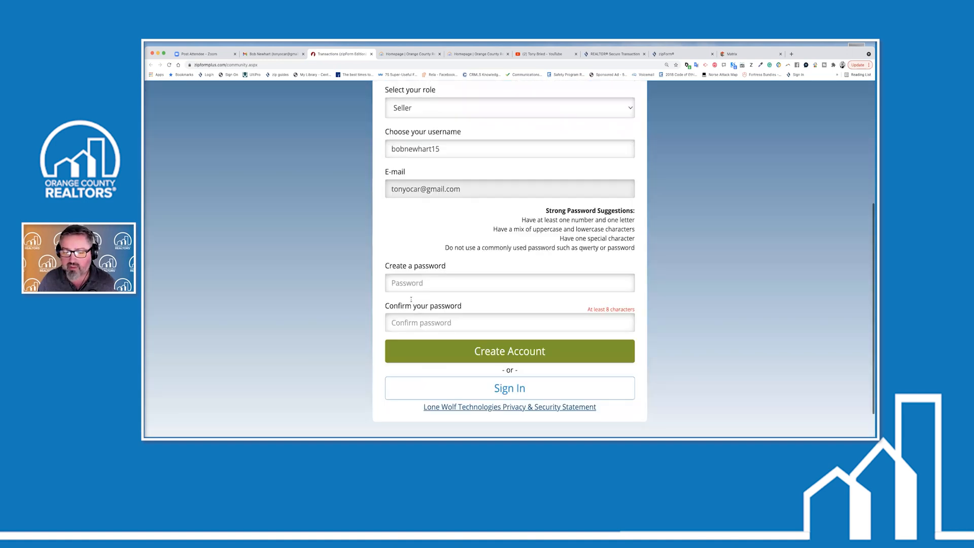
left_click(411, 283)
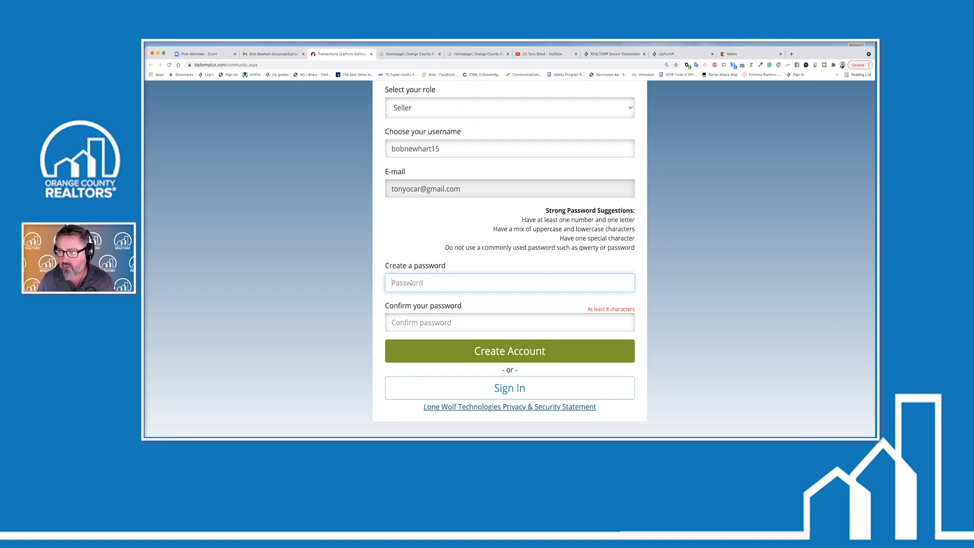
type("********")
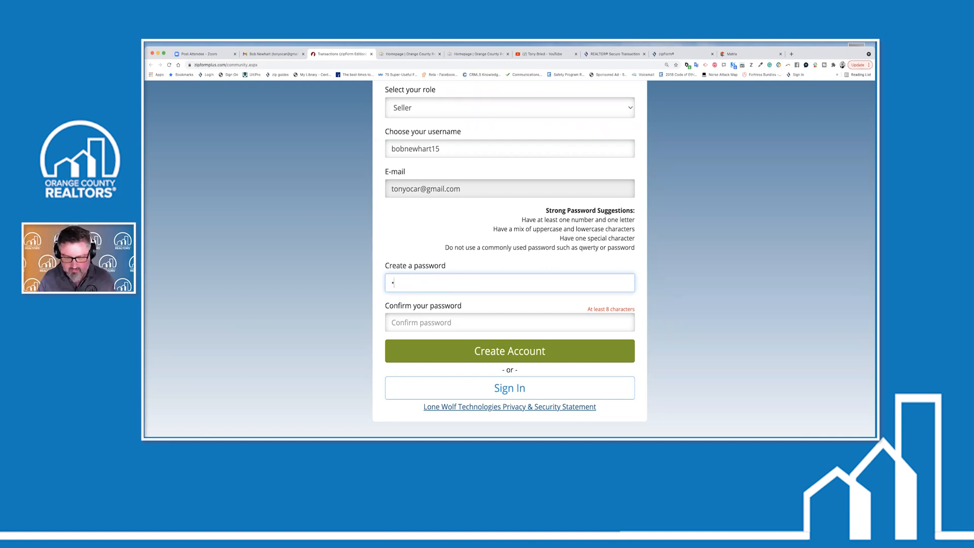
key("Tab")
type("********")
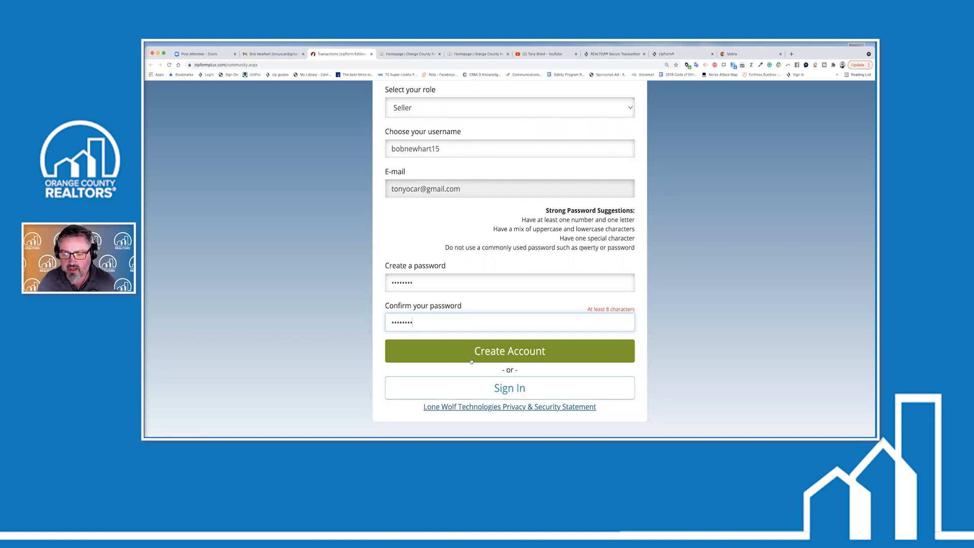
left_click(491, 357)
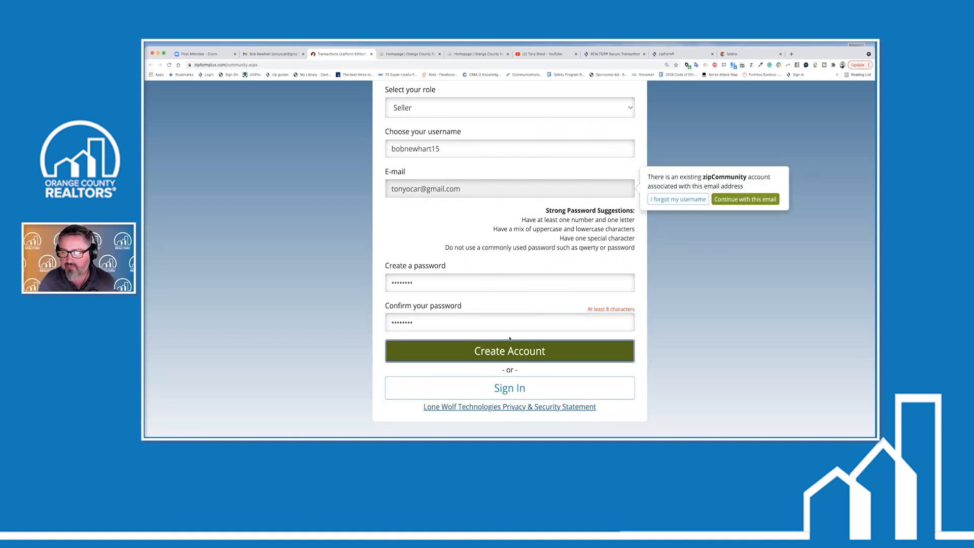
Continue with the same e-mail, re-enter the mismatched password and confirmation, and create the account
left_click(749, 198)
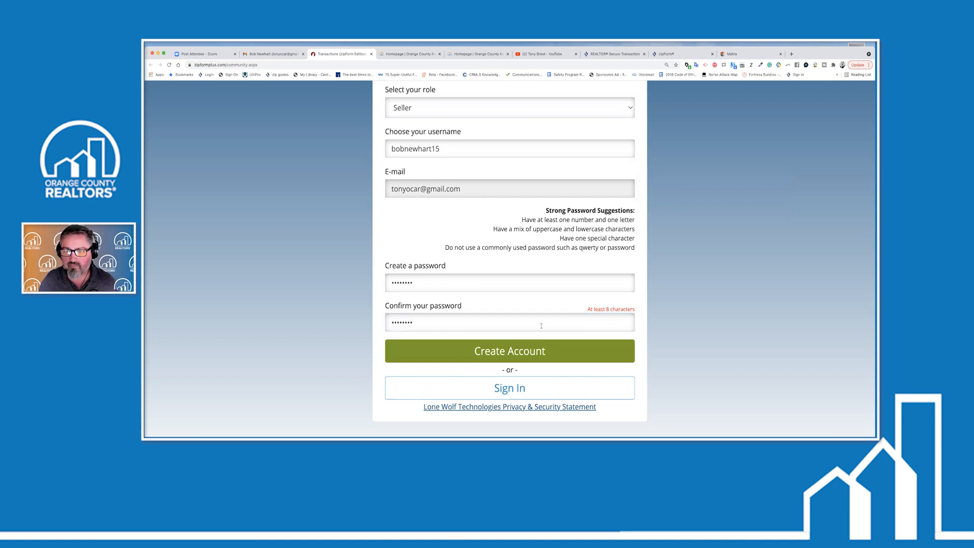
left_click(536, 355)
left_click_drag(446, 282, 363, 283)
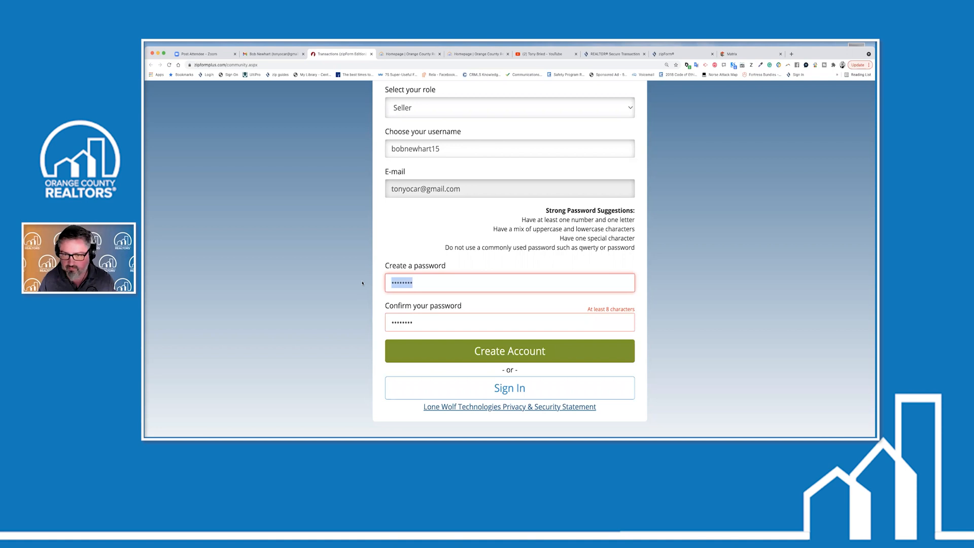
type("b•••••••")
key("Tab")
type("••••••••")
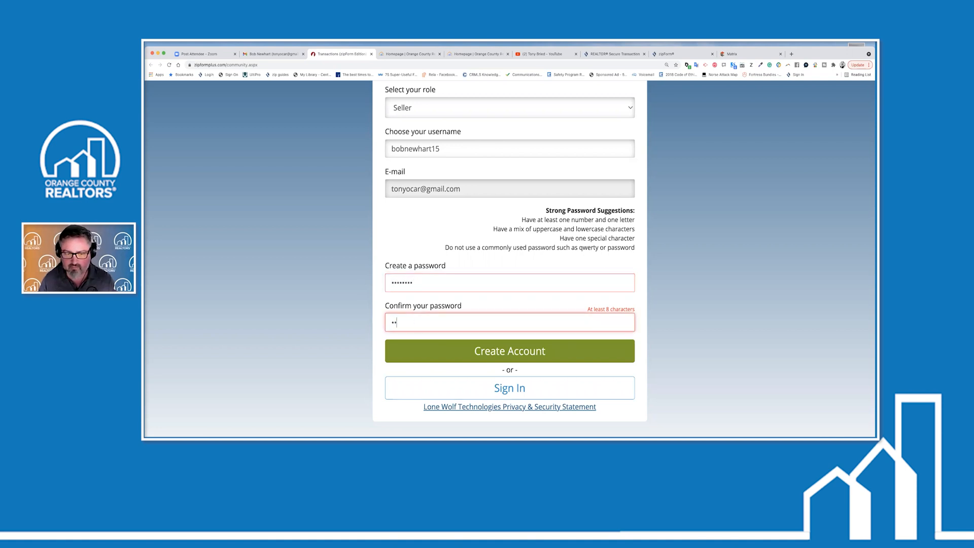
left_click(523, 349)
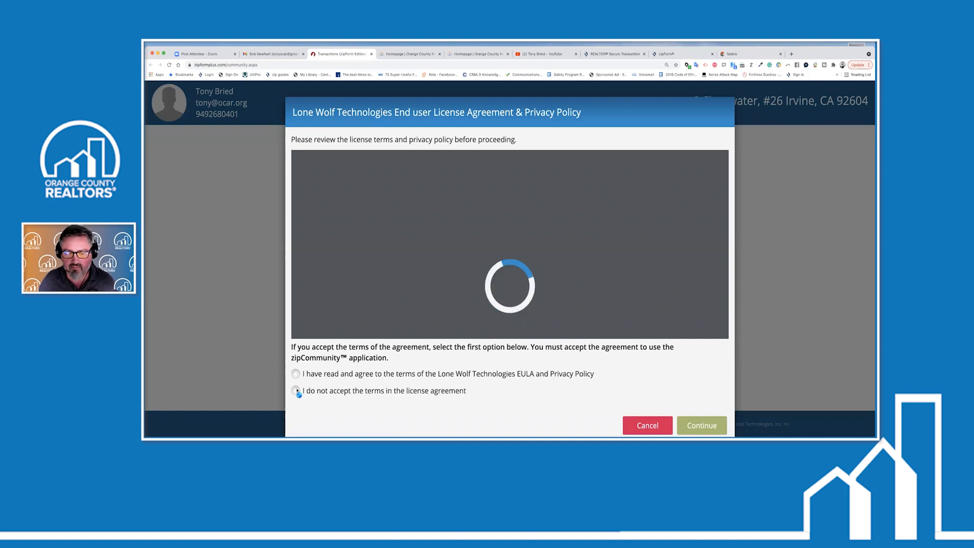
Agree to the Lone Wolf license agreement and continue into zipCommunity
left_click(296, 353)
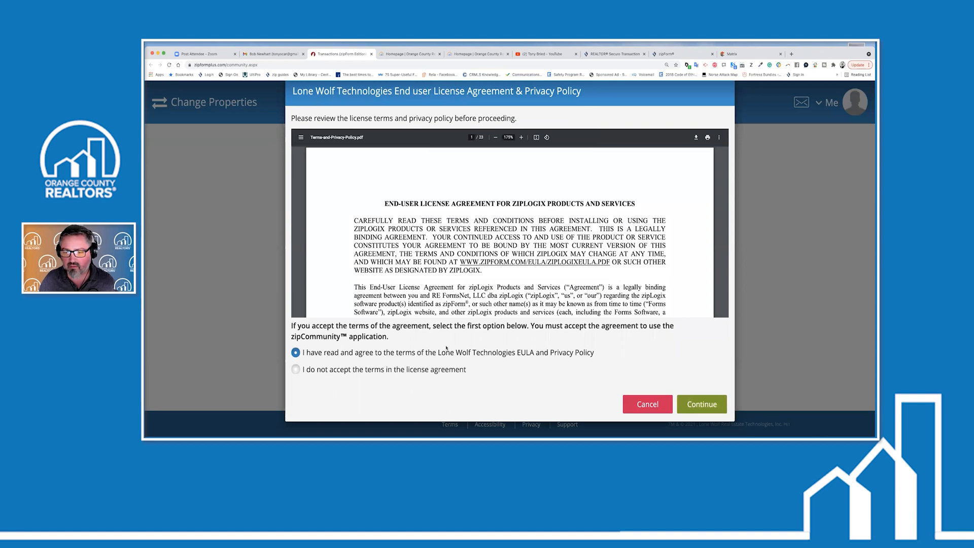
left_click(682, 410)
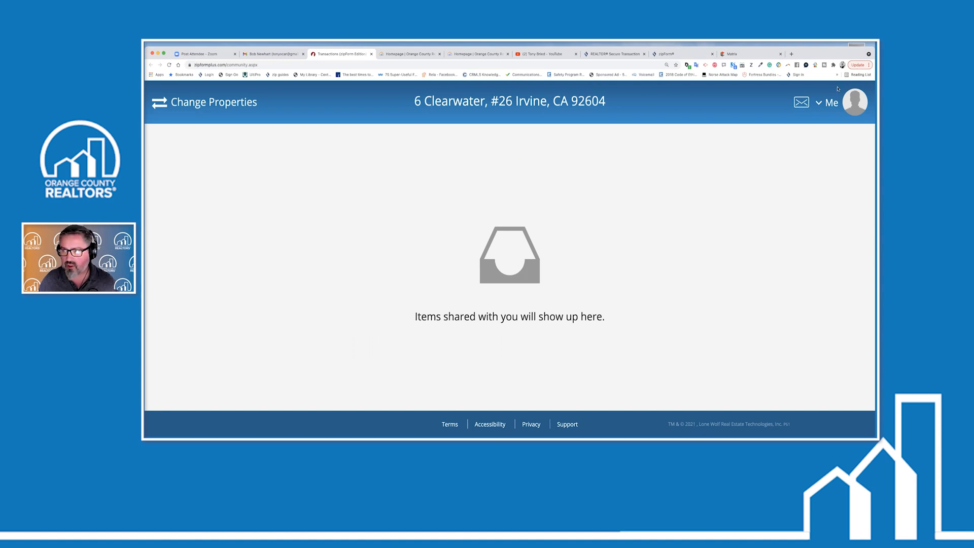
Explore the Me menu and transactions side panel, trying Join transaction and Sort, then close it
left_click(822, 104)
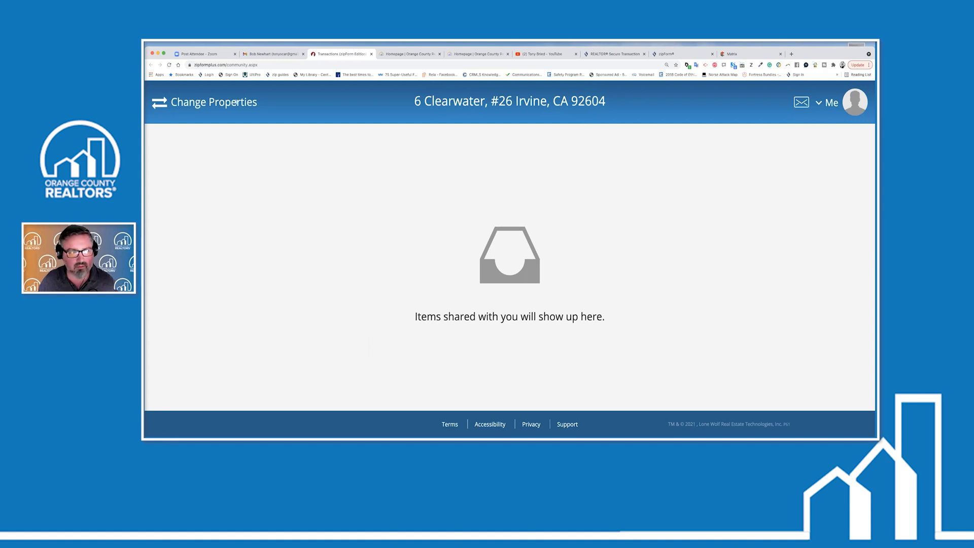
left_click(161, 103)
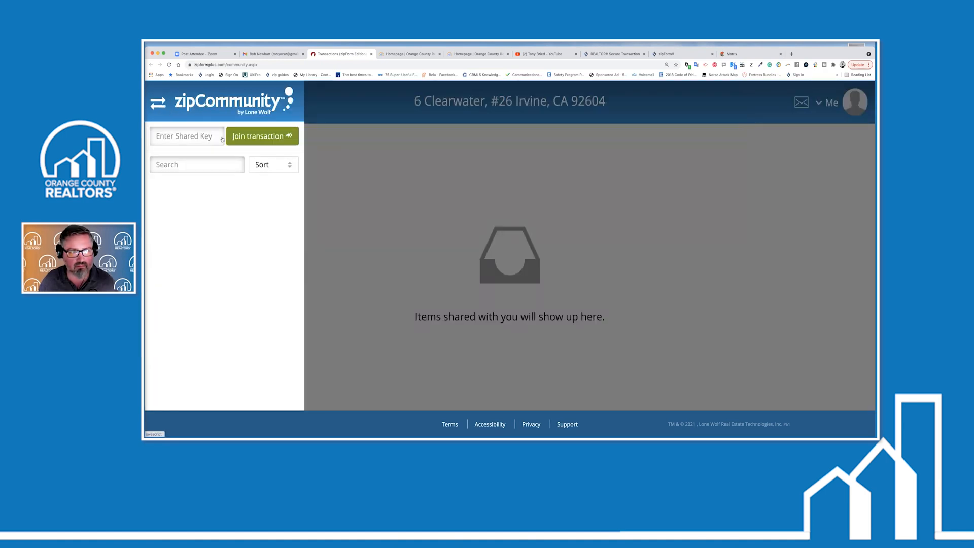
left_click(258, 142)
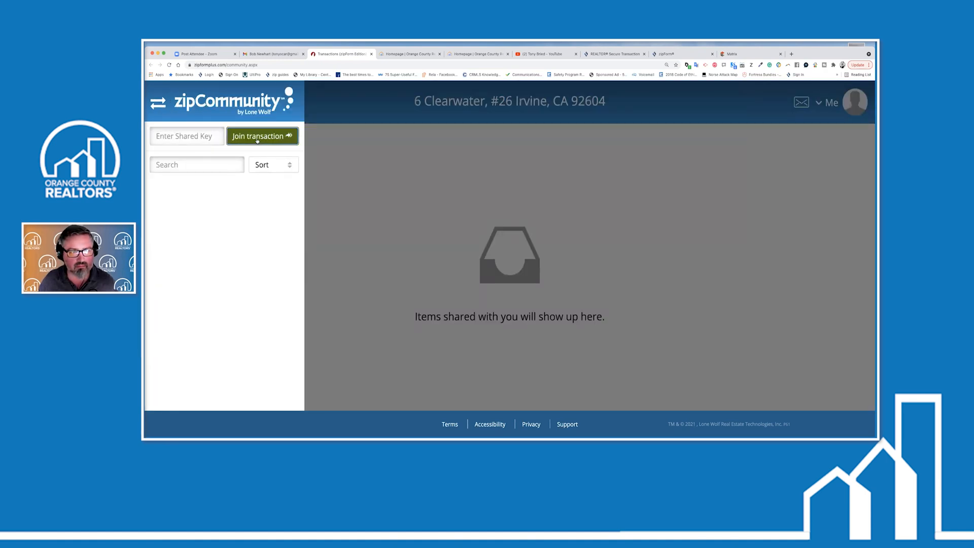
left_click(267, 168)
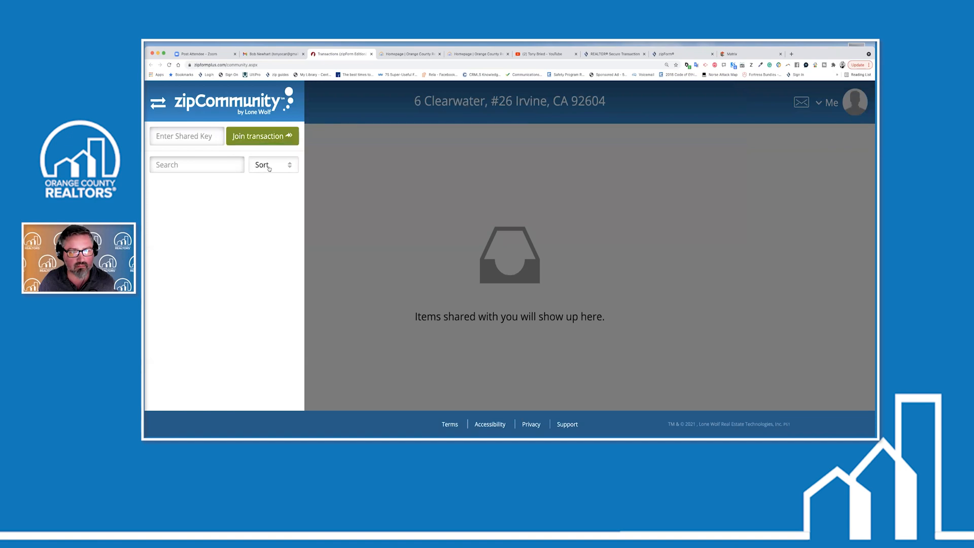
left_click(348, 210)
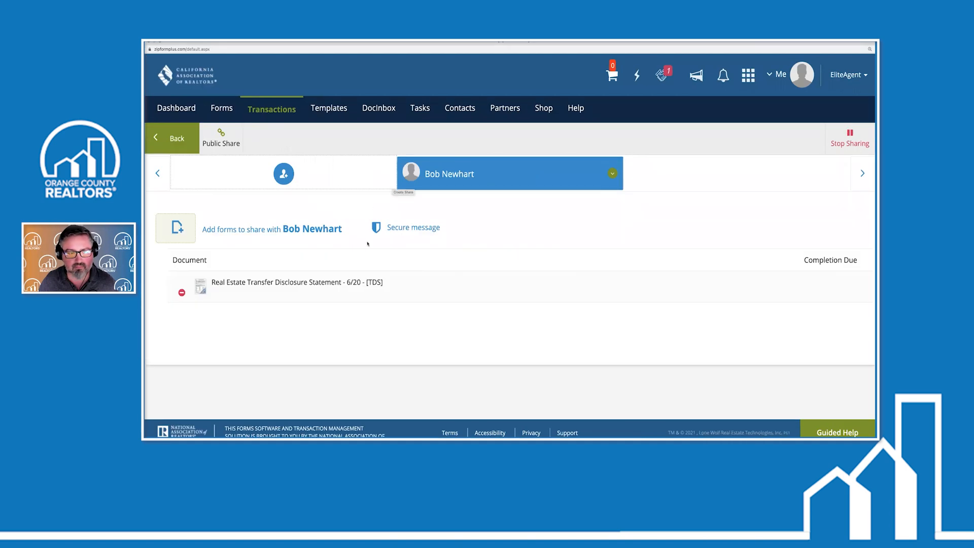
Set the seller's share to stop on 08/27/2021, then delete the share
left_click(612, 175)
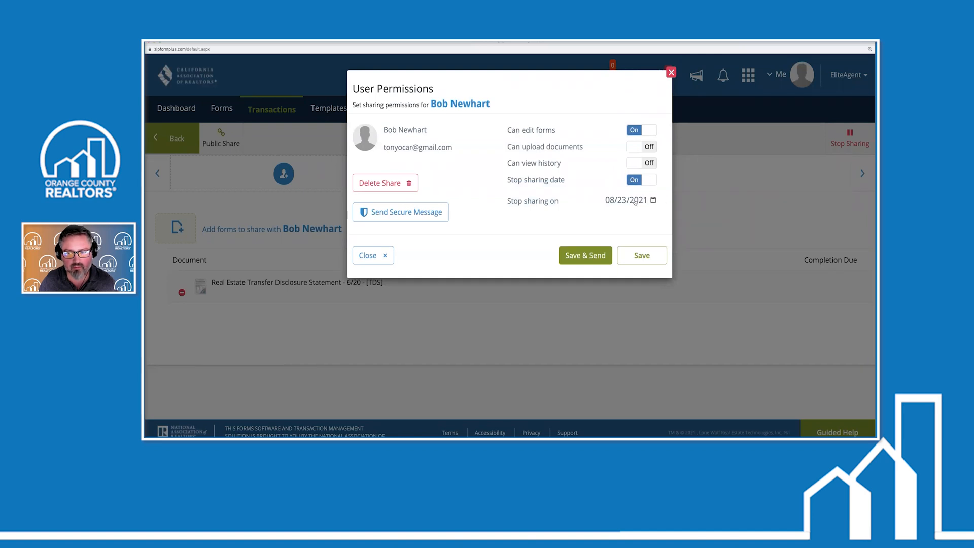
left_click(635, 202)
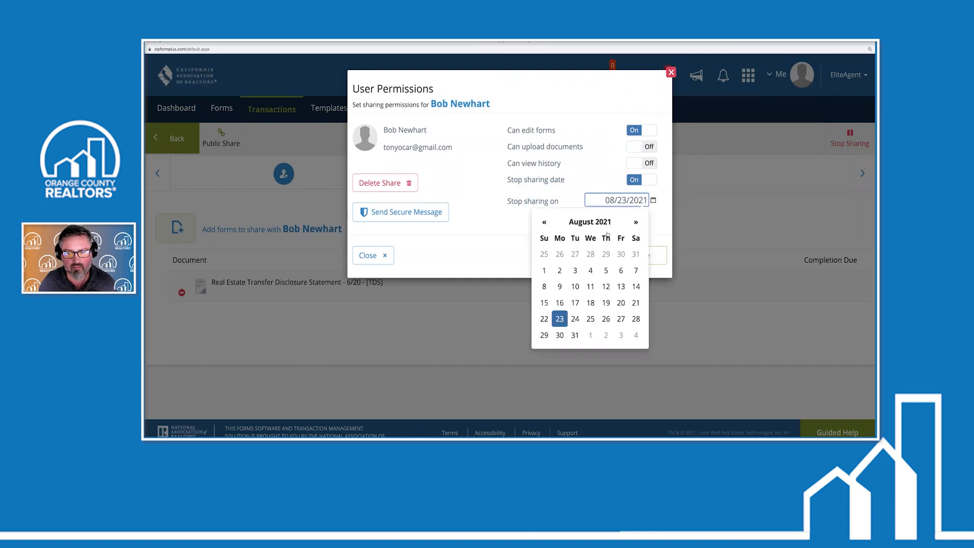
left_click(621, 318)
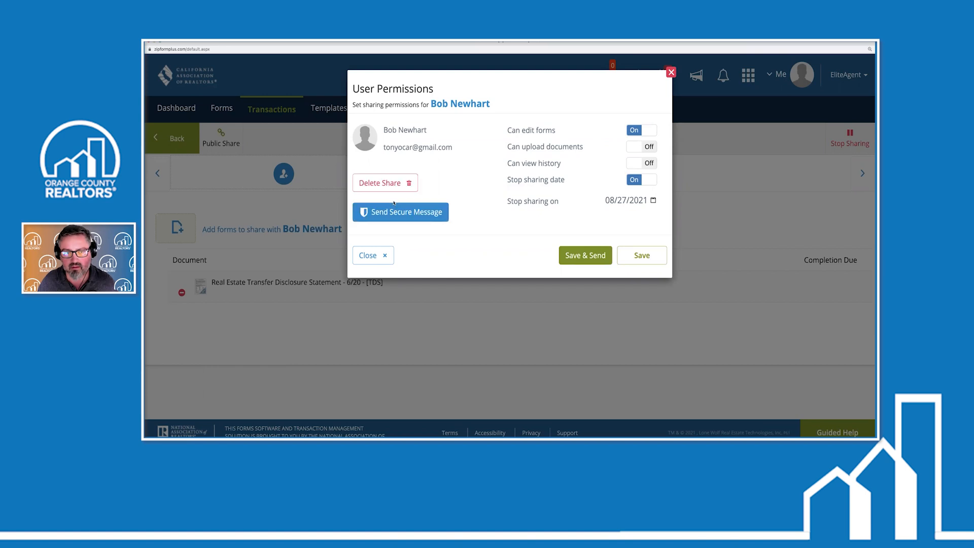
left_click(385, 183)
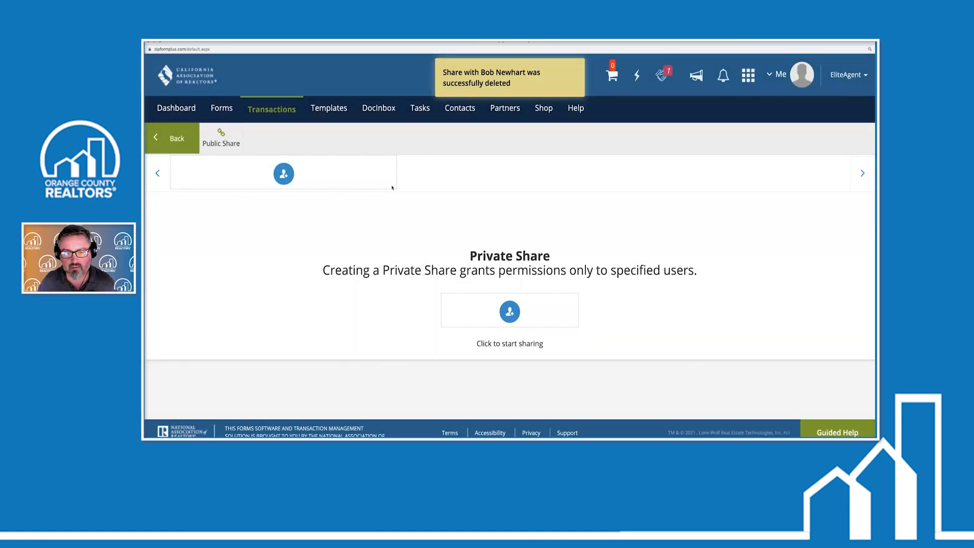
Share the Real Estate Transfer Disclosure Statement with Seller One and send the collaboration invitation
left_click(510, 310)
left_click(325, 200)
left_click(325, 200)
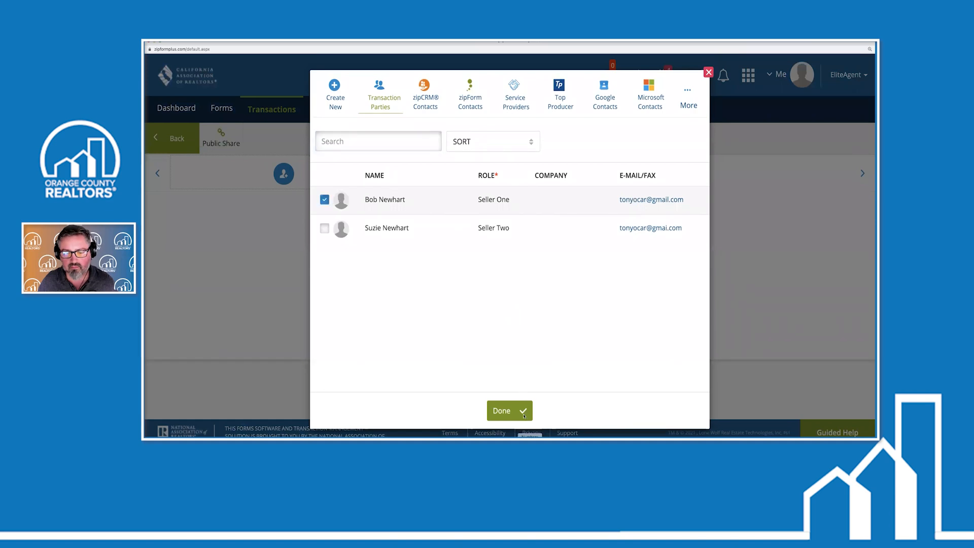
left_click(510, 410)
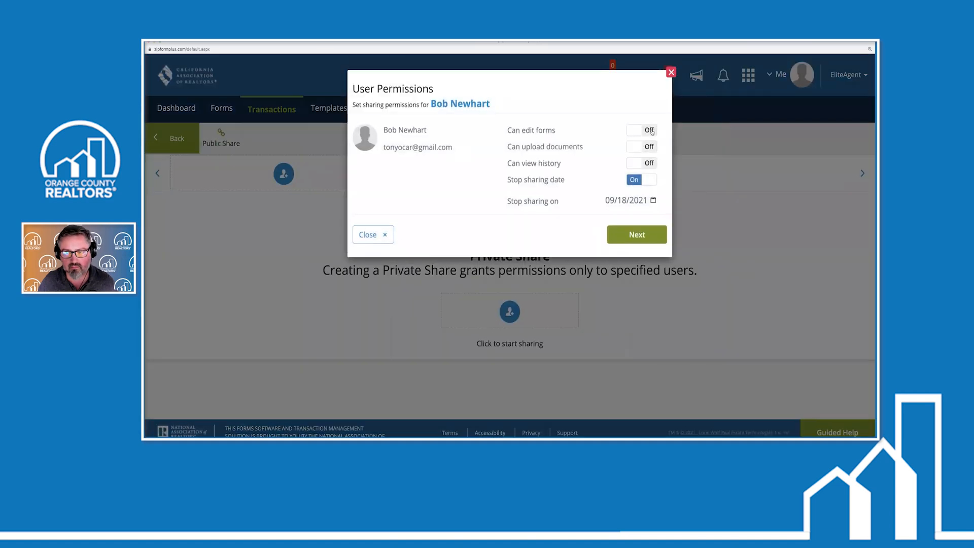
left_click(637, 235)
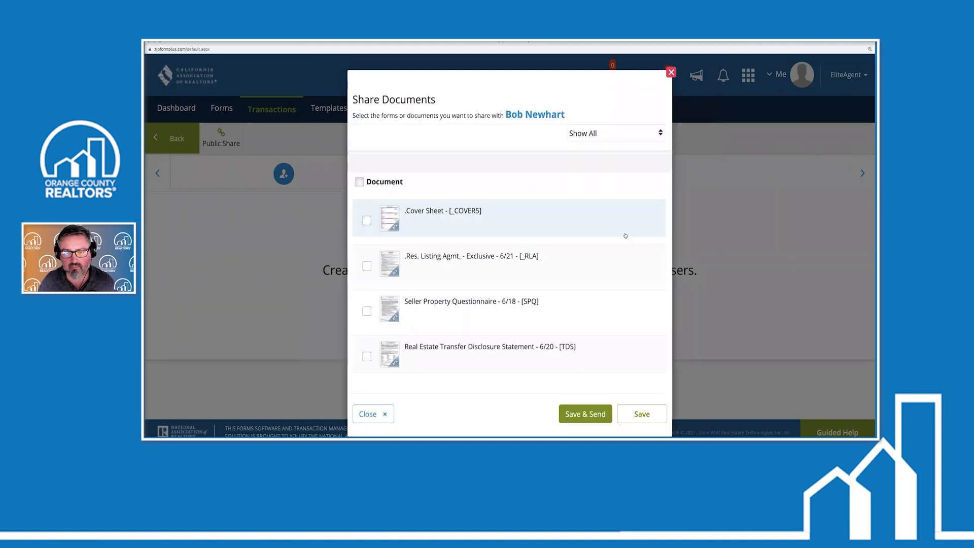
left_click(366, 356)
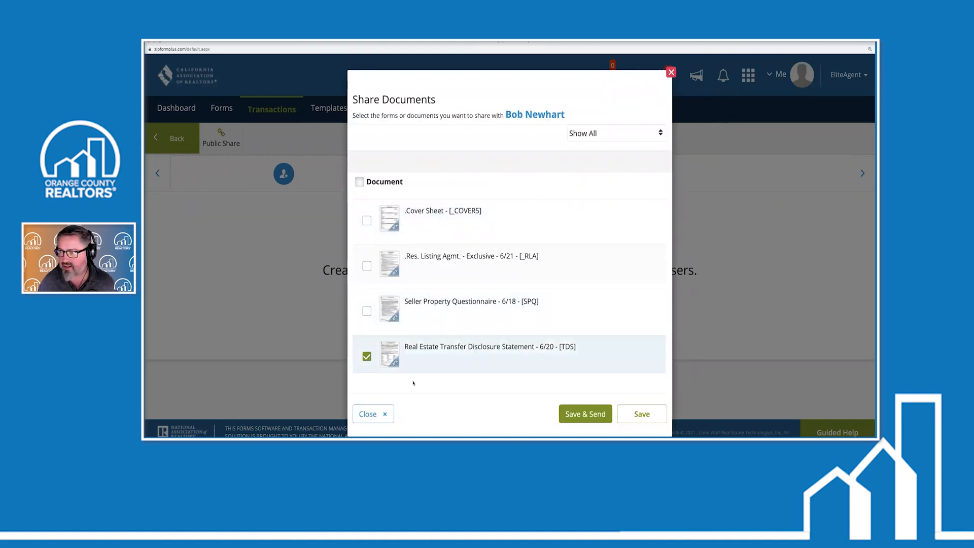
left_click(585, 413)
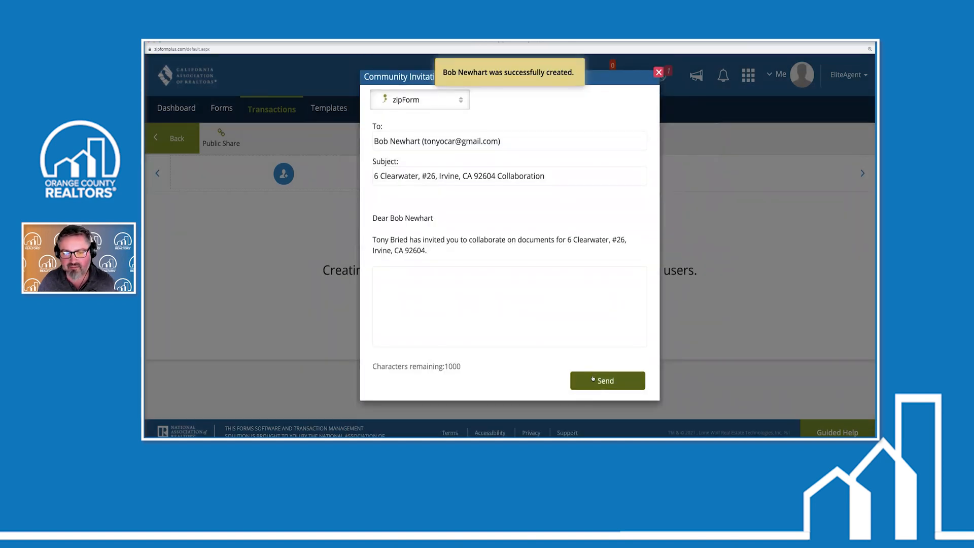
left_click(593, 378)
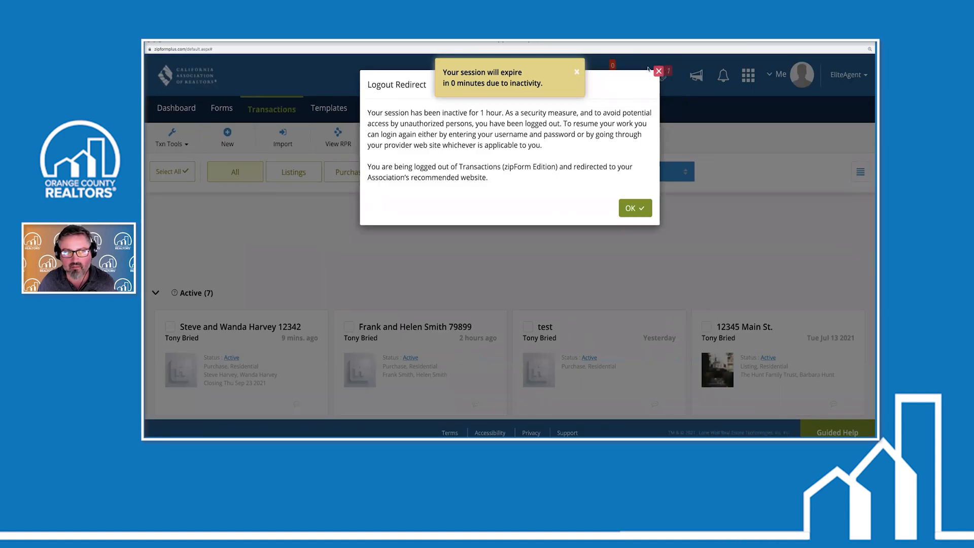
Acknowledge the Logout Redirect notice for the expired session
left_click(635, 208)
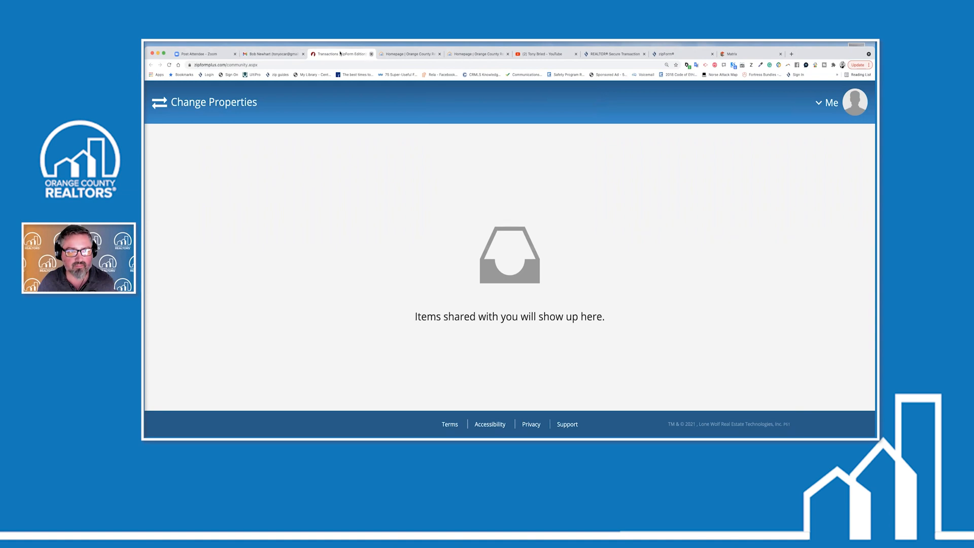
Follow the invitation's documents link and try joining the transaction with the share key
left_click(372, 54)
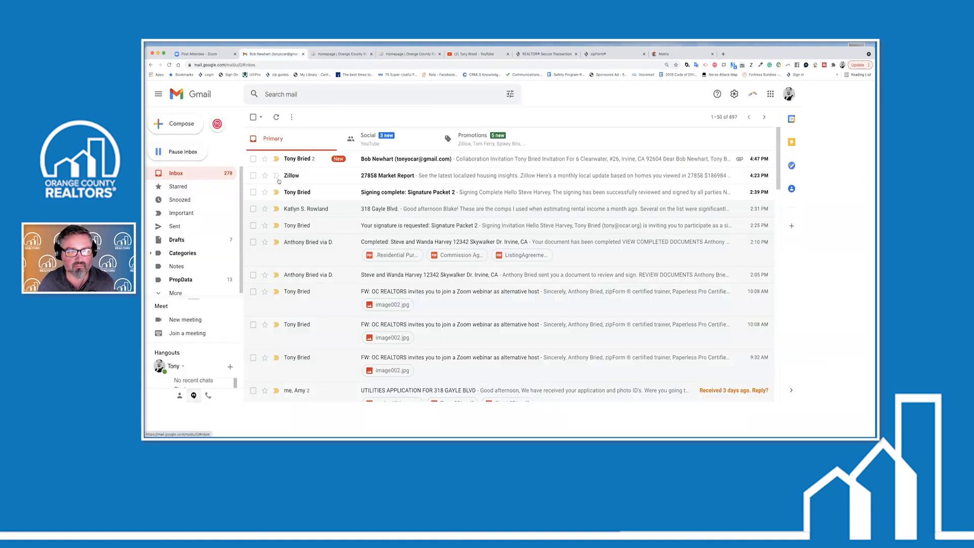
left_click(314, 159)
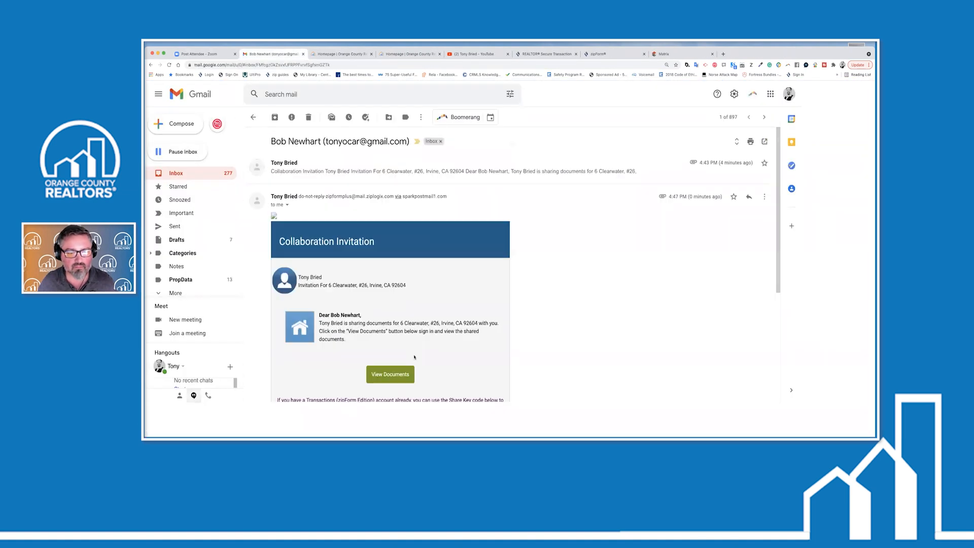
left_click(398, 374)
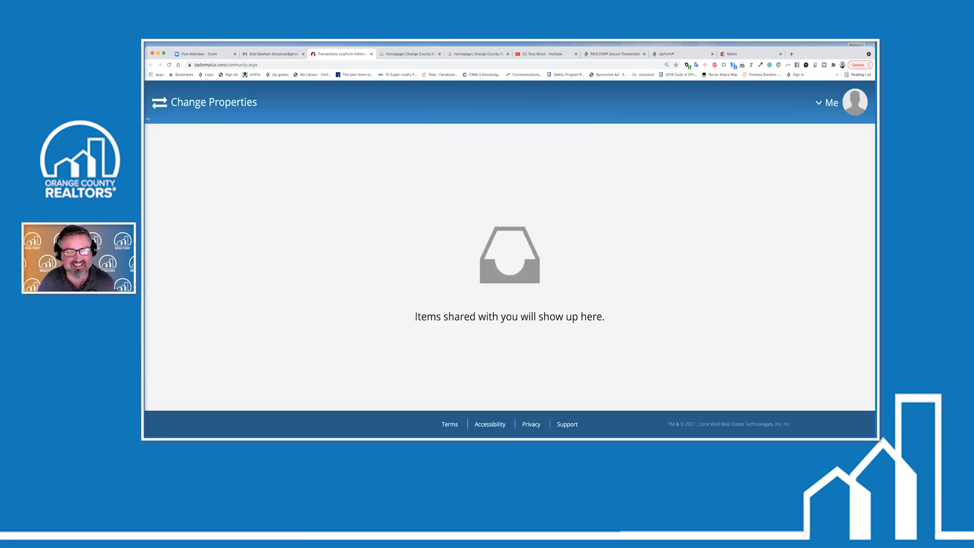
left_click(159, 103)
left_click(159, 103)
left_click(159, 103)
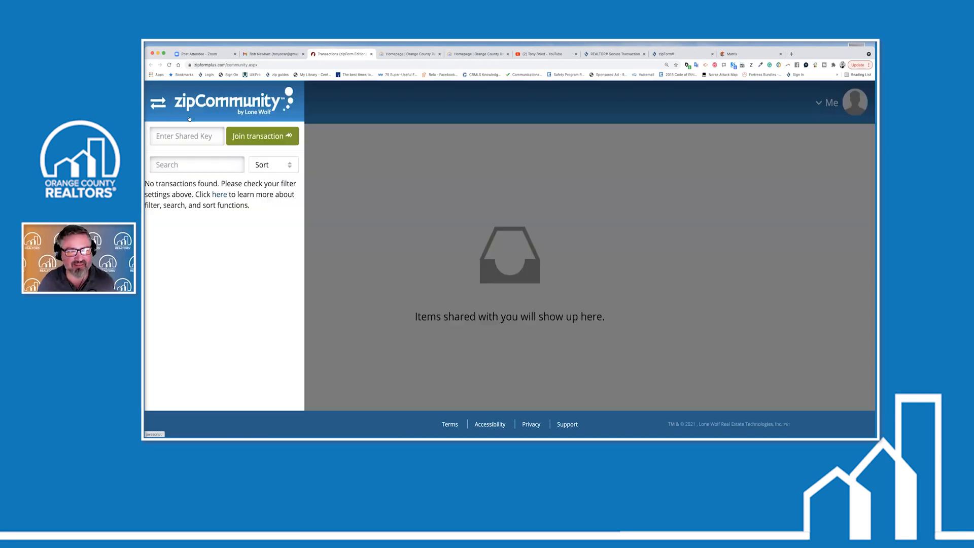
left_click(262, 136)
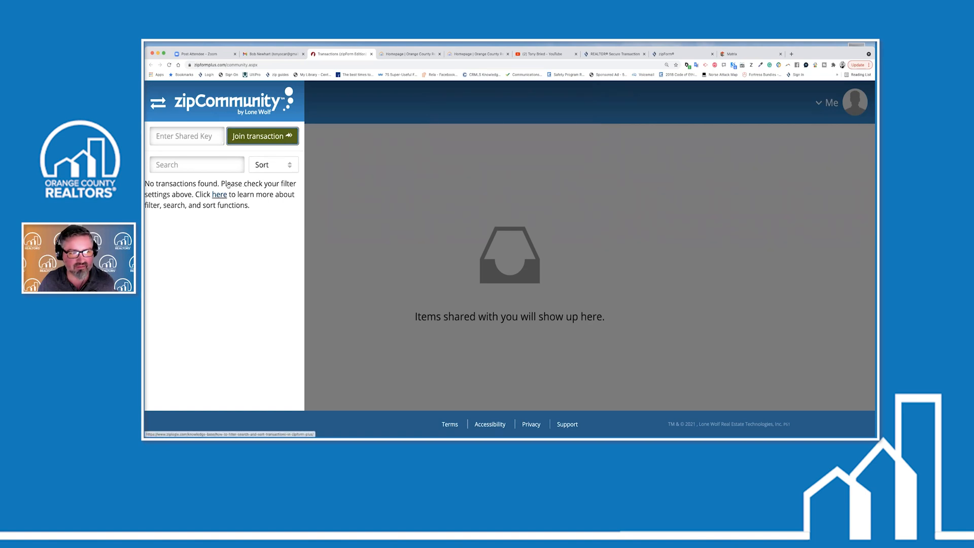
Close zipCommunity and return to the Gmail inbox
left_click(155, 105)
left_click(157, 104)
left_click(157, 104)
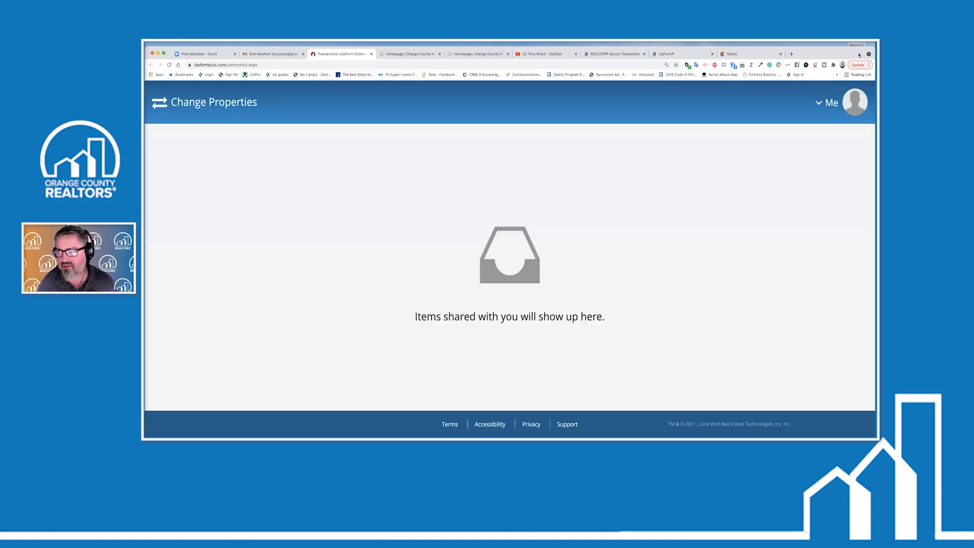
left_click(372, 54)
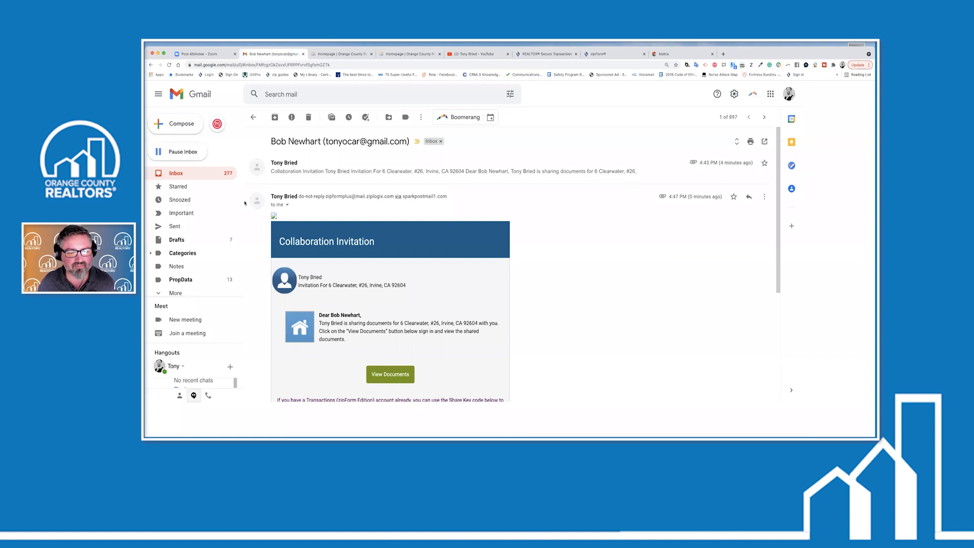
left_click(176, 174)
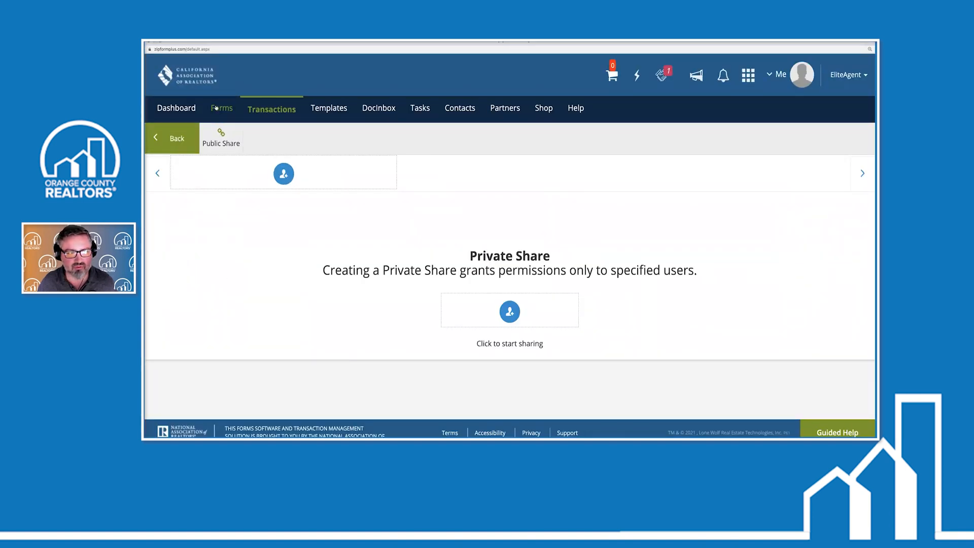
left_click(262, 109)
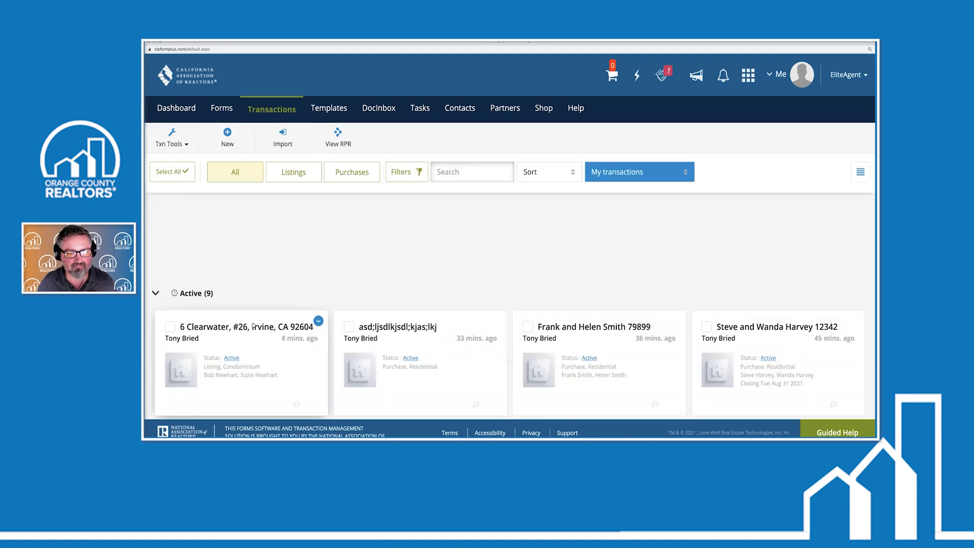
left_click(253, 329)
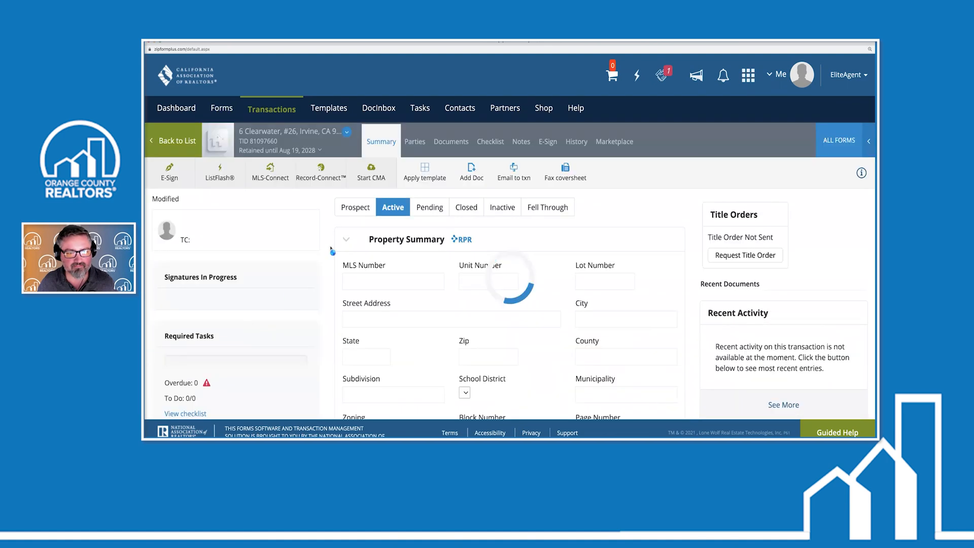
left_click(450, 141)
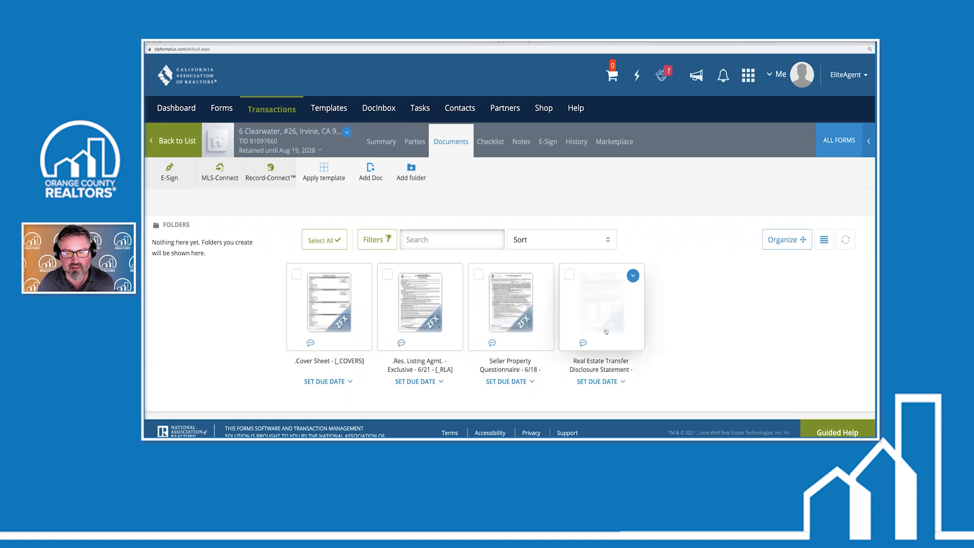
left_click(415, 141)
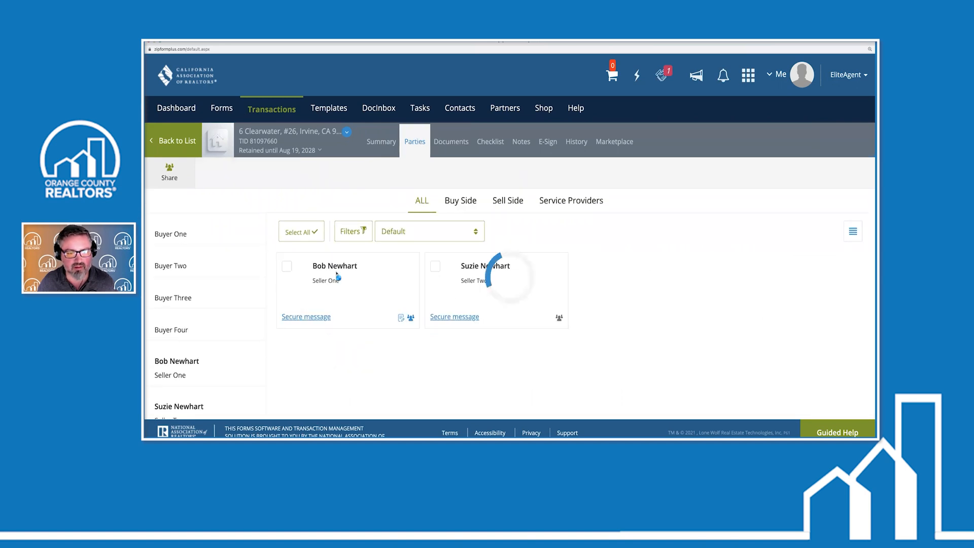
left_click(171, 172)
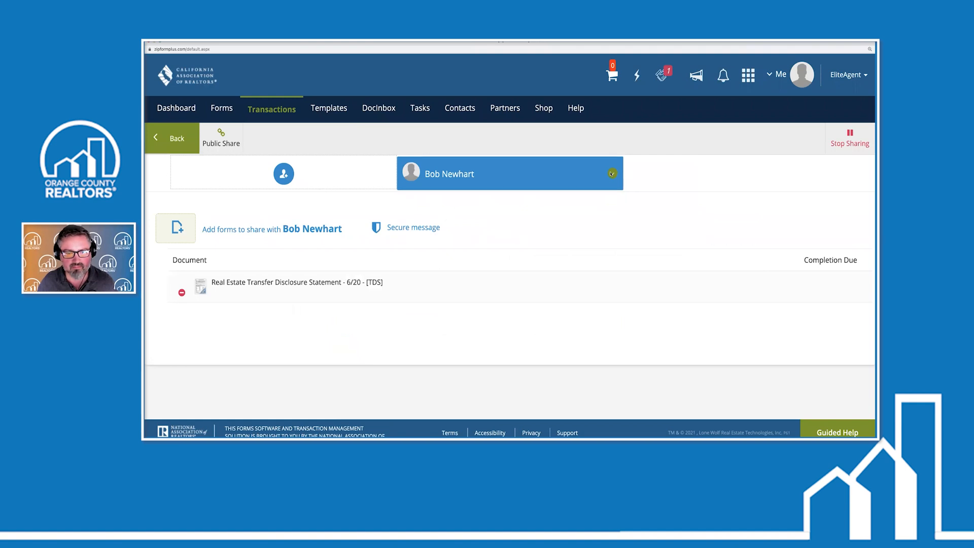
left_click(612, 174)
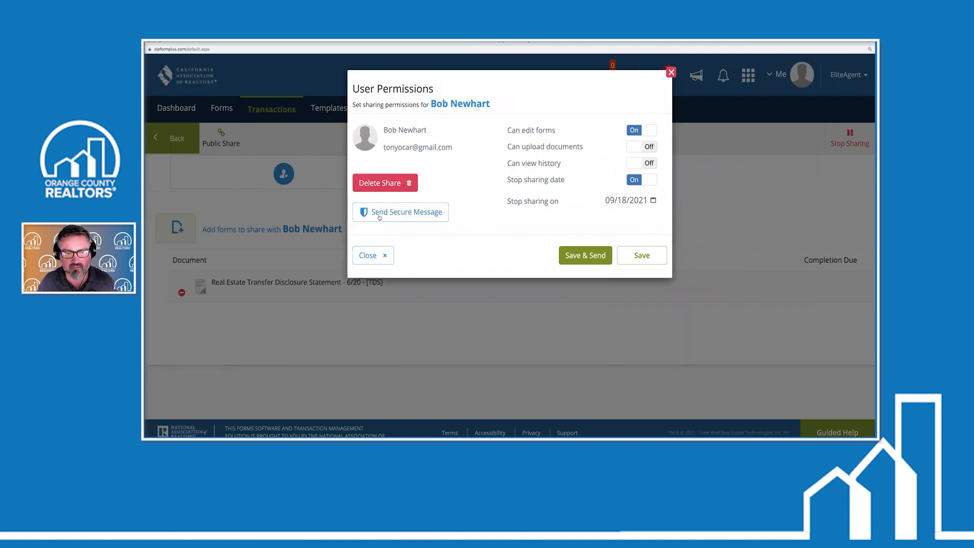
Replace the TDS with the Seller Property Questionnaire in the seller's share and send the invitation
left_click(366, 256)
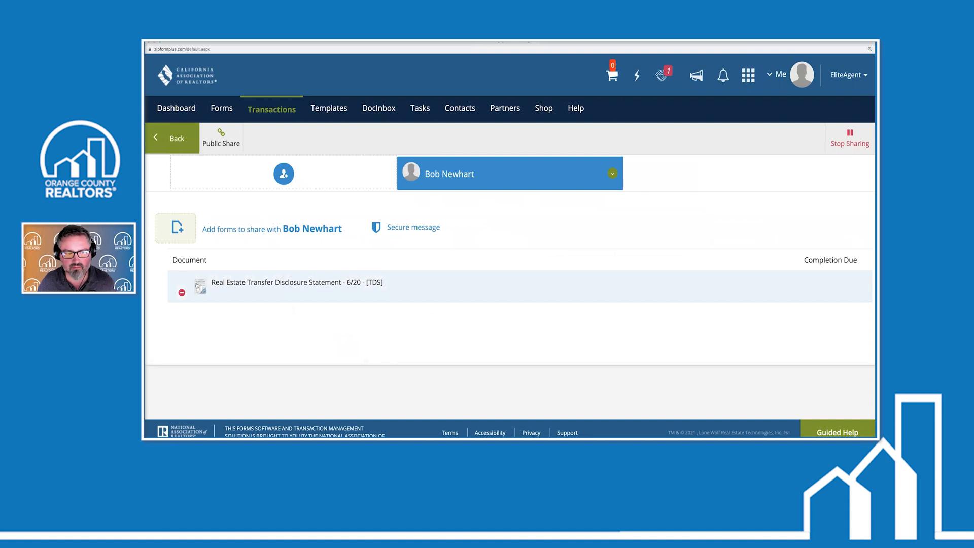
left_click(181, 293)
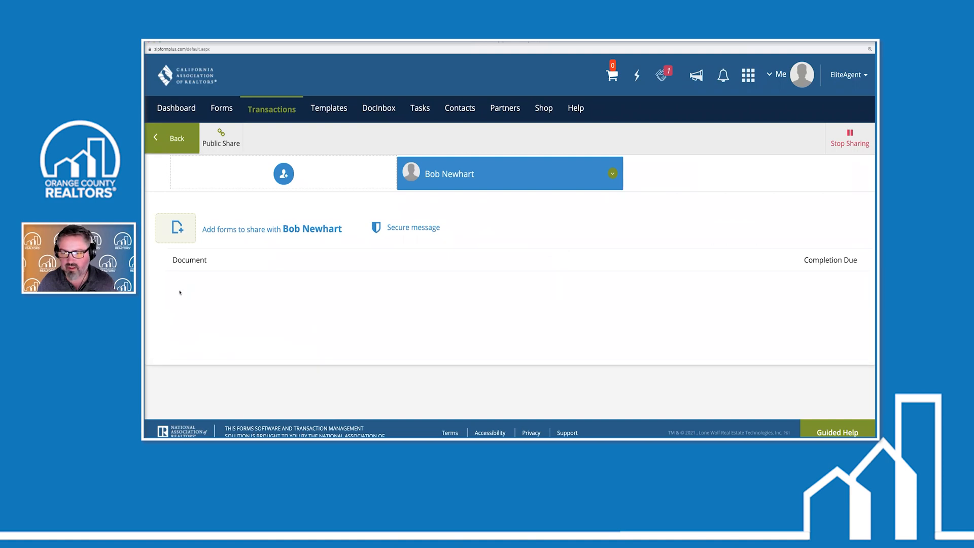
left_click(179, 232)
left_click(367, 310)
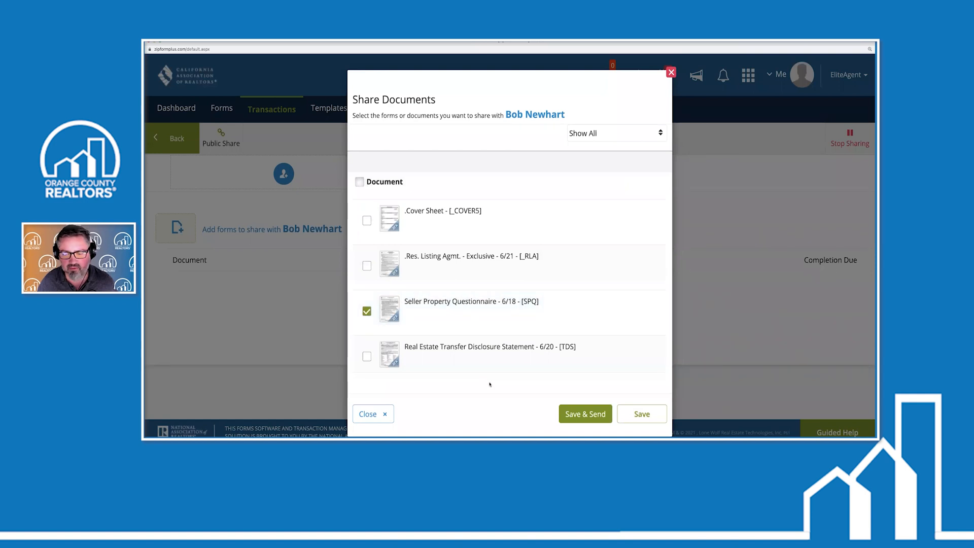
left_click(586, 413)
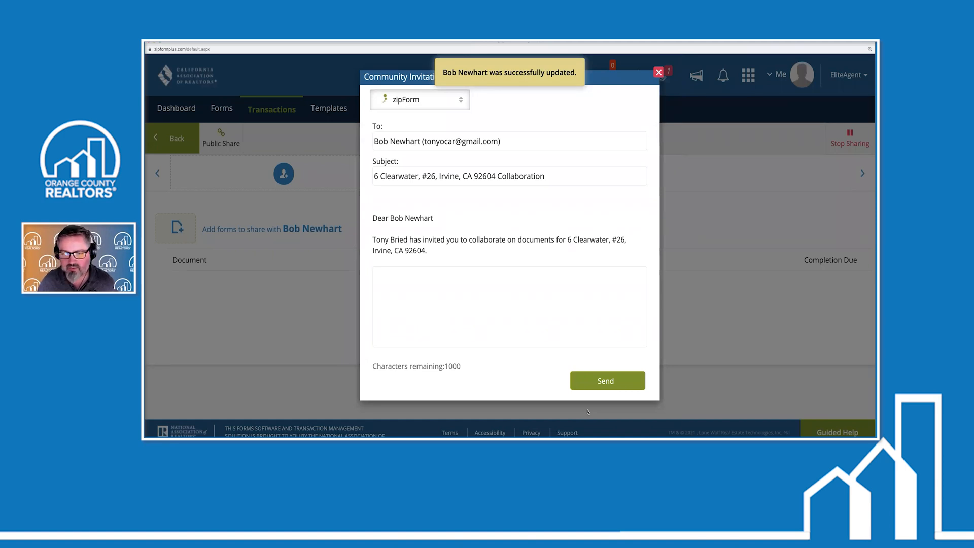
left_click(588, 382)
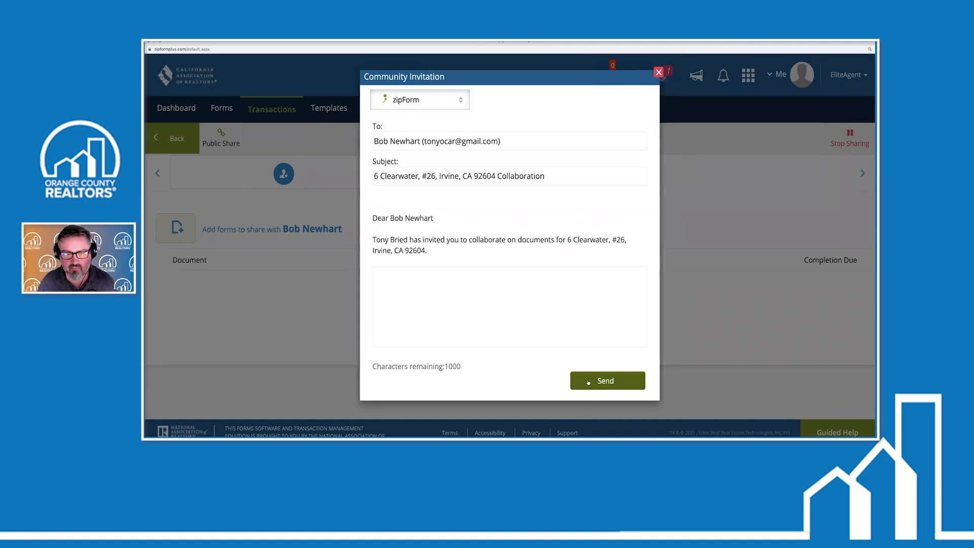
left_click(658, 72)
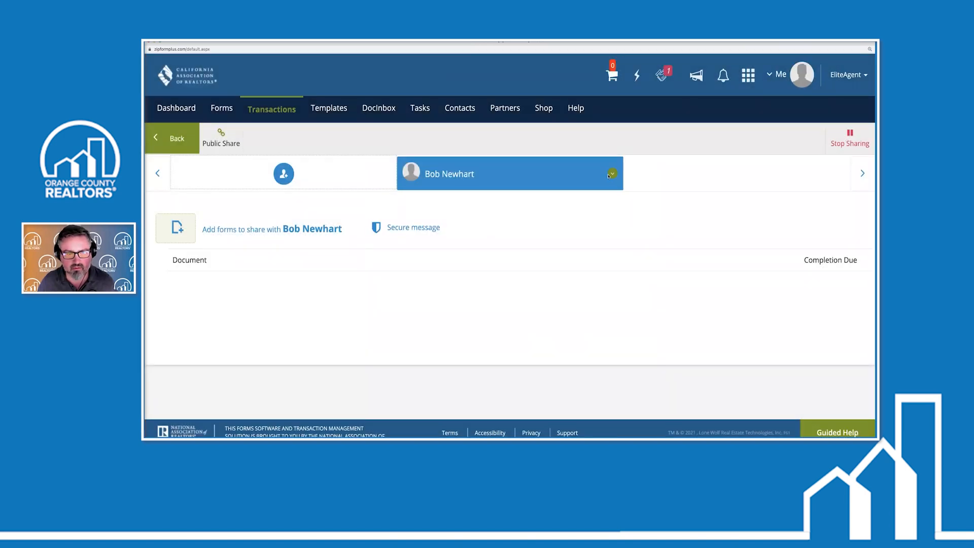
Set the seller's stop-sharing date to 09/09/2021 and save the permissions
left_click(611, 169)
left_click(648, 201)
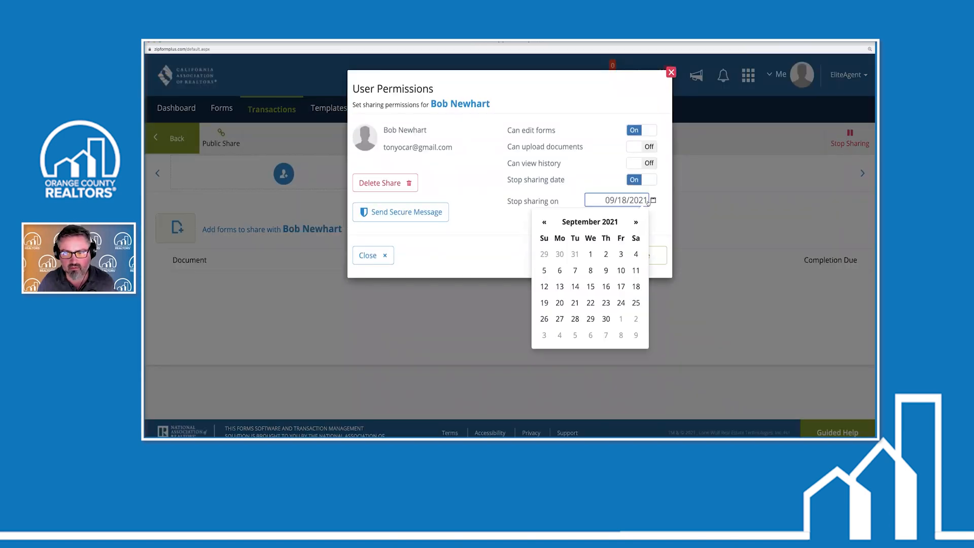
left_click(606, 270)
left_click(586, 256)
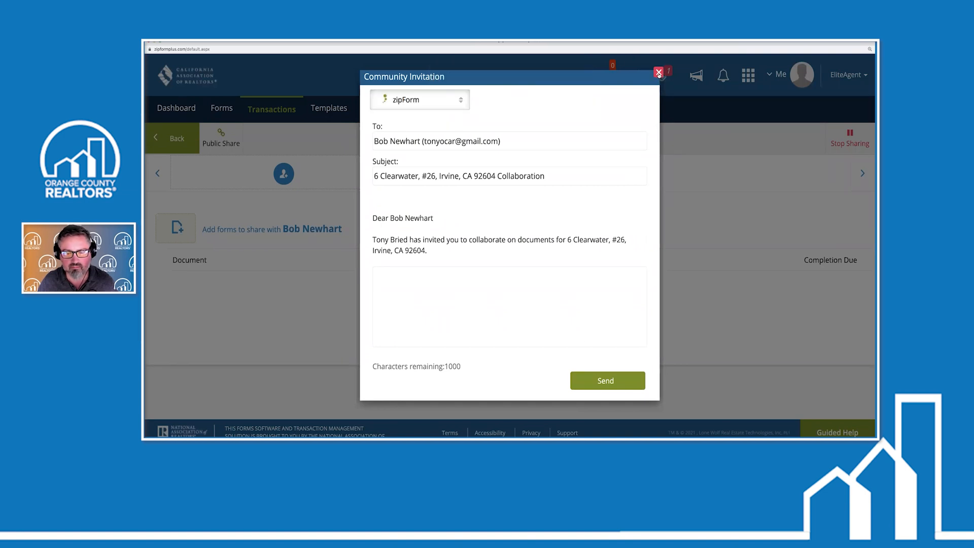
left_click(658, 72)
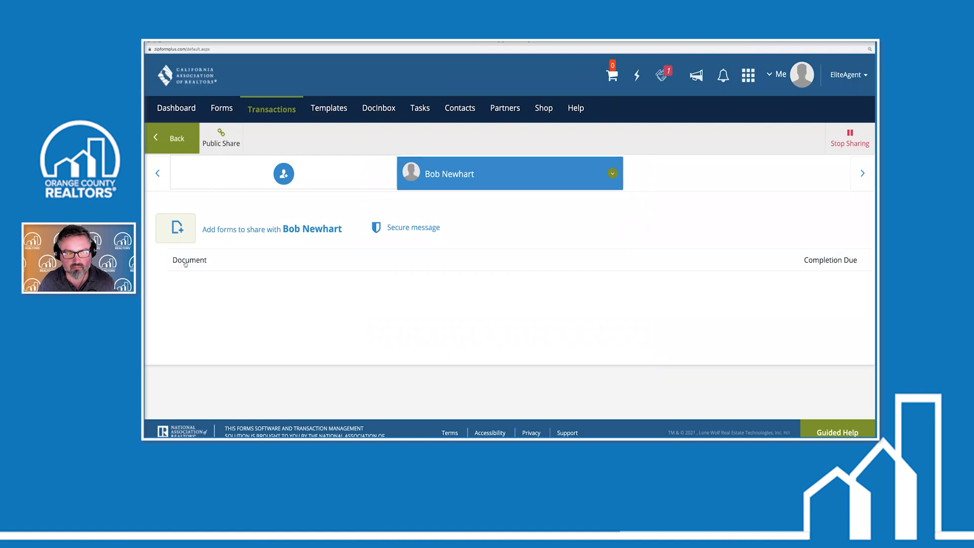
Add the Seller Property Questionnaire to the share again and send the seller the invitation
left_click(174, 228)
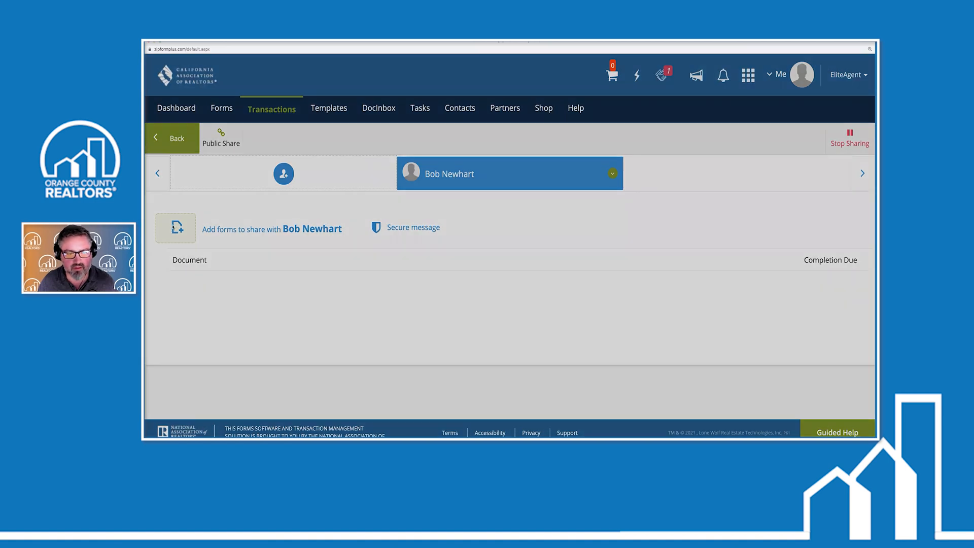
left_click(367, 311)
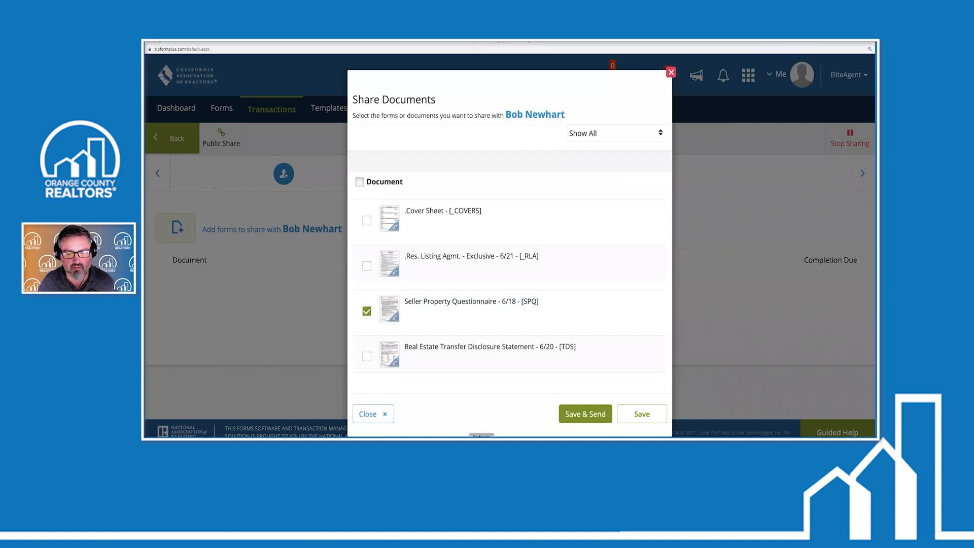
left_click(641, 414)
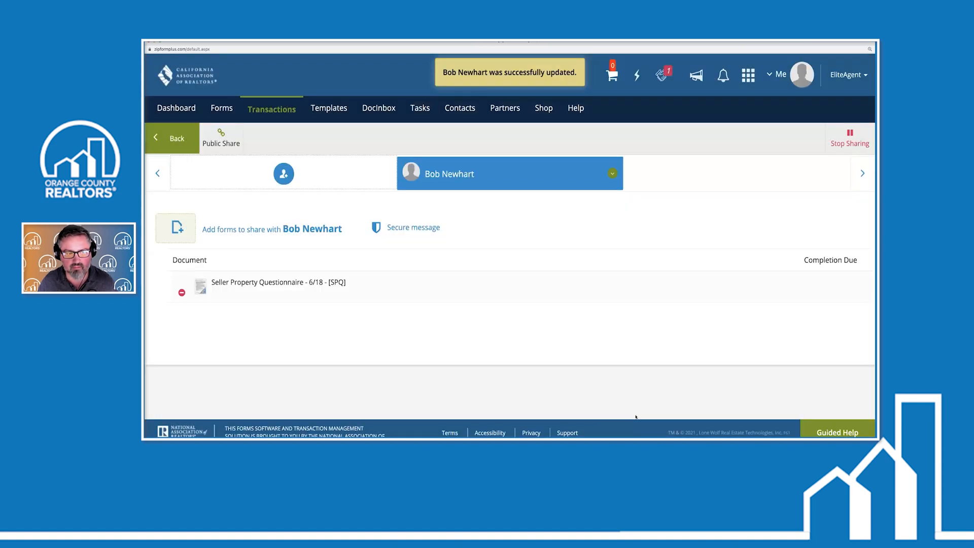
left_click(612, 175)
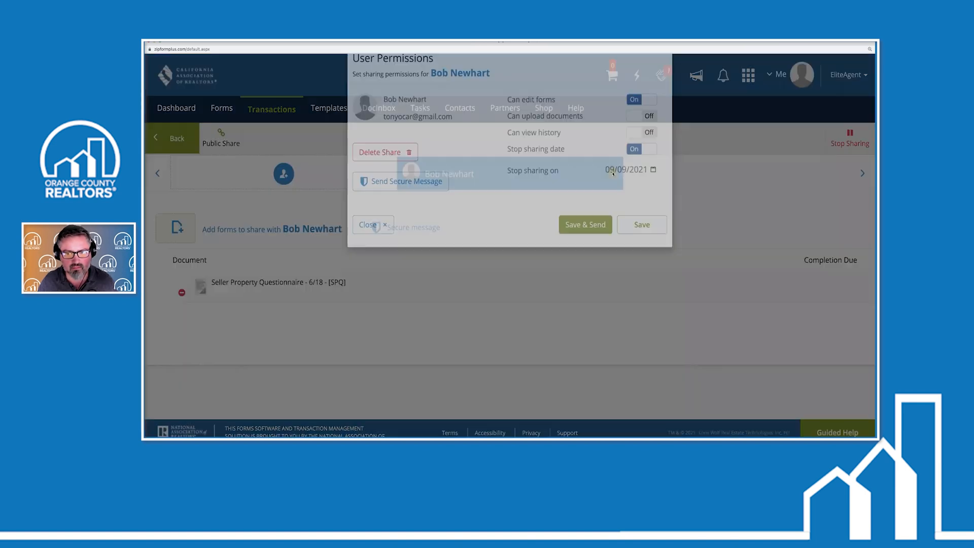
left_click(586, 255)
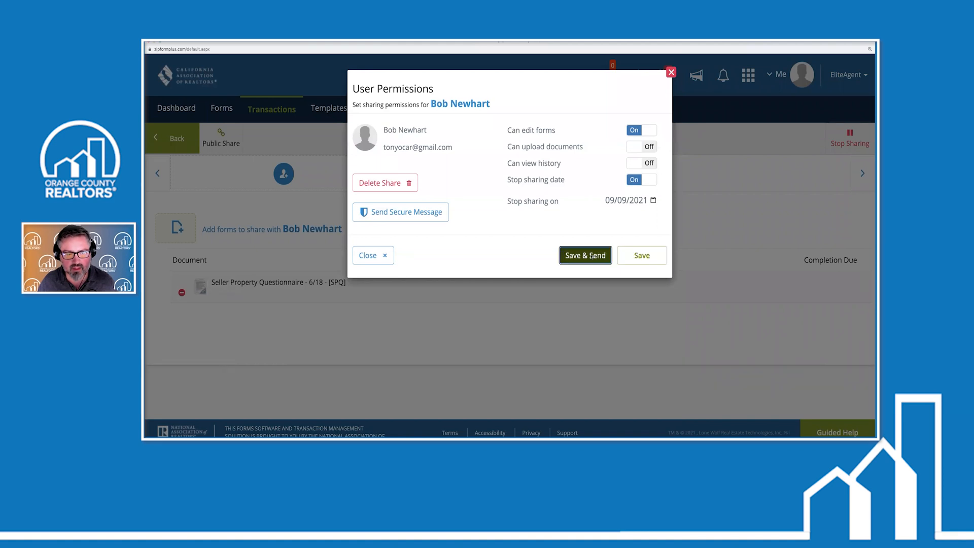
left_click(597, 381)
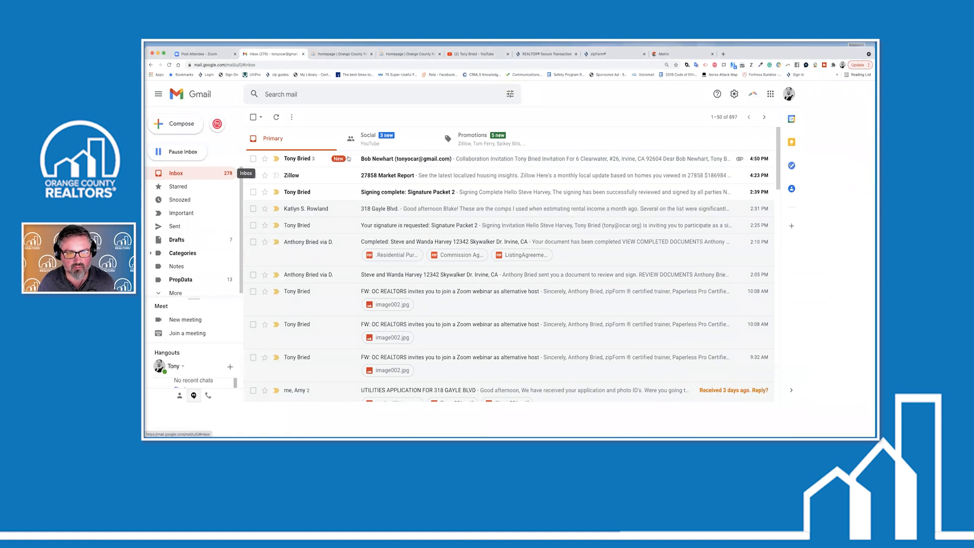
Open the earliest invitation in the seller's thread and follow its documents link to zipCommunity
left_click(371, 162)
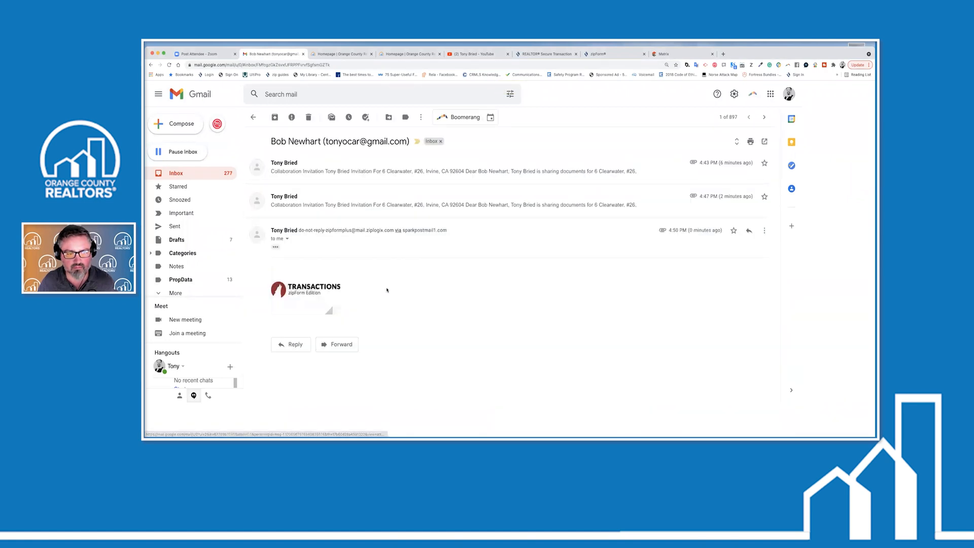
left_click(411, 165)
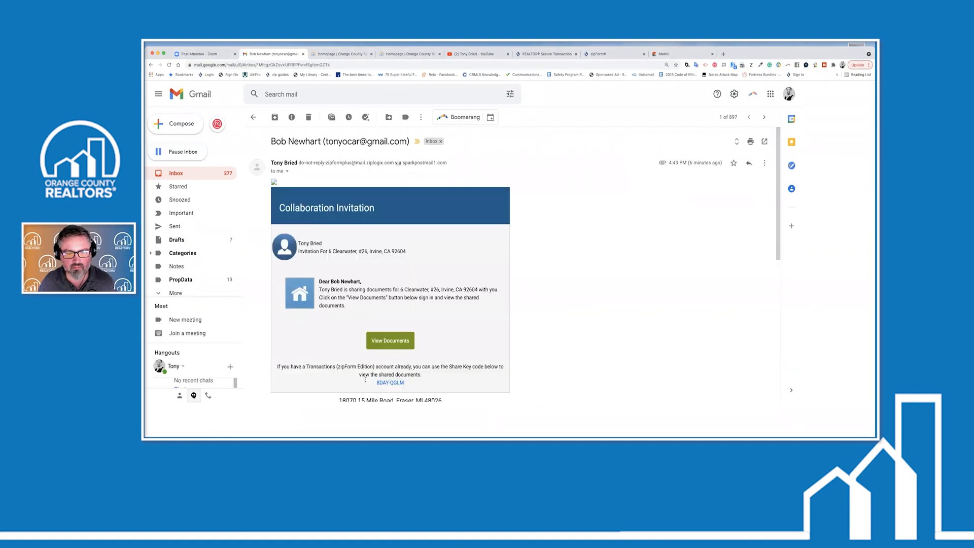
left_click(391, 340)
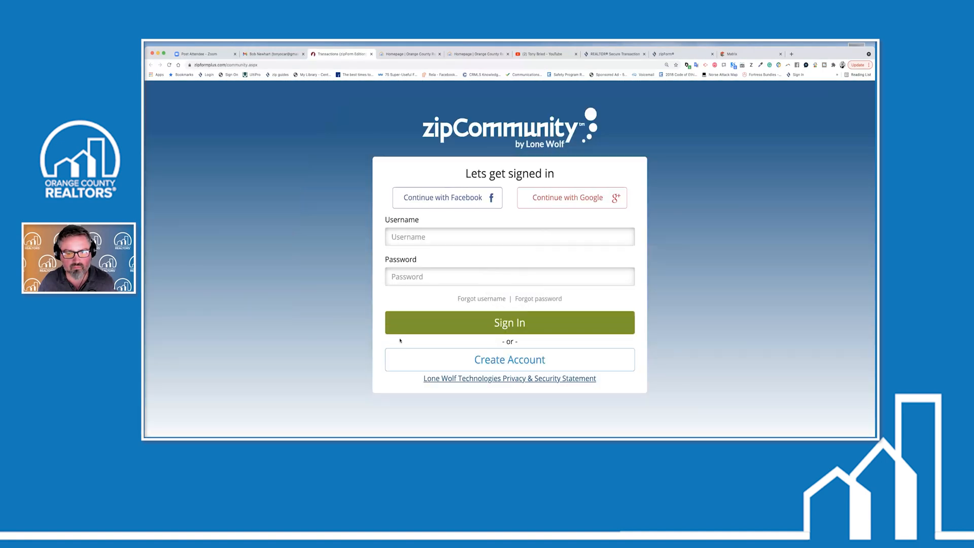
left_click(478, 360)
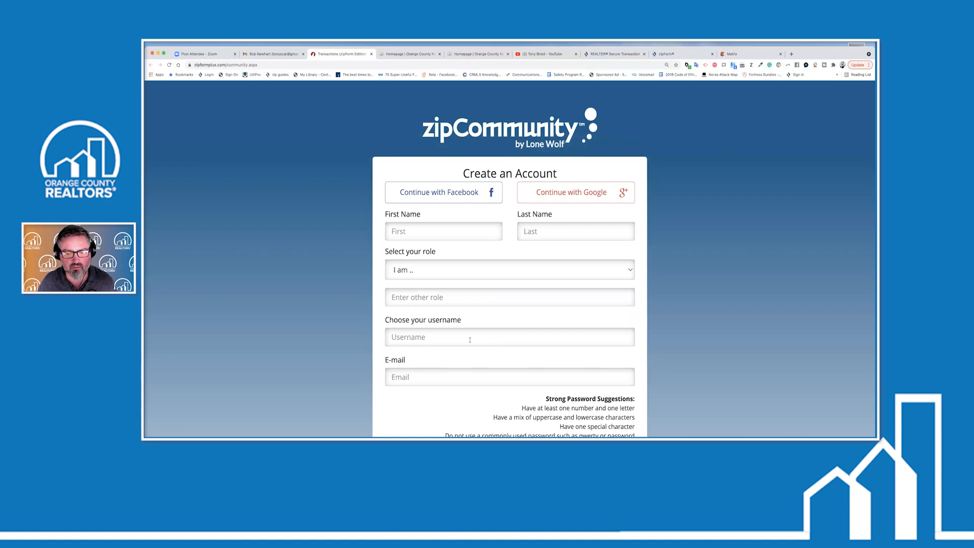
scroll(470, 340, "down", 5)
scroll(470, 340, "up", 5)
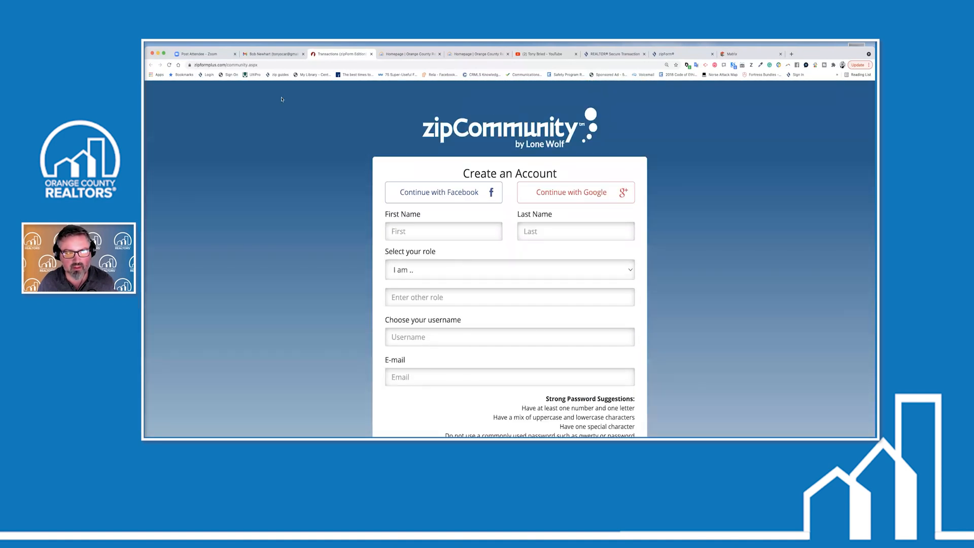
Return to the inbox and expand the newest 4:50 PM collaboration invitation
left_click(371, 55)
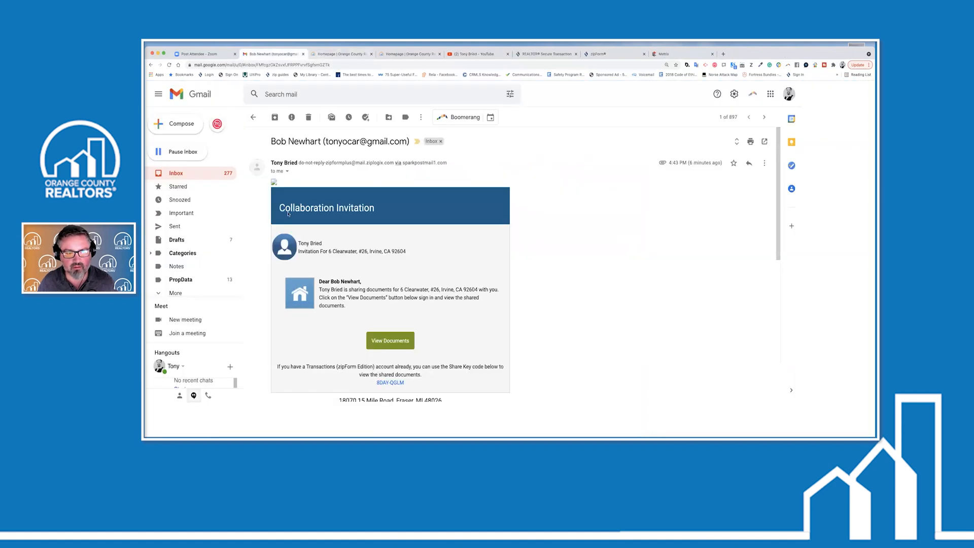
left_click(176, 173)
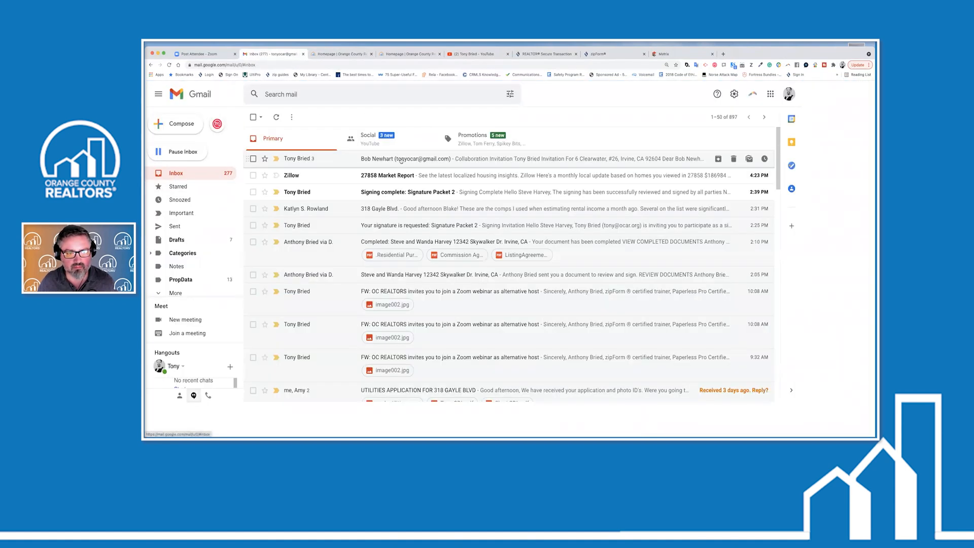
left_click(401, 159)
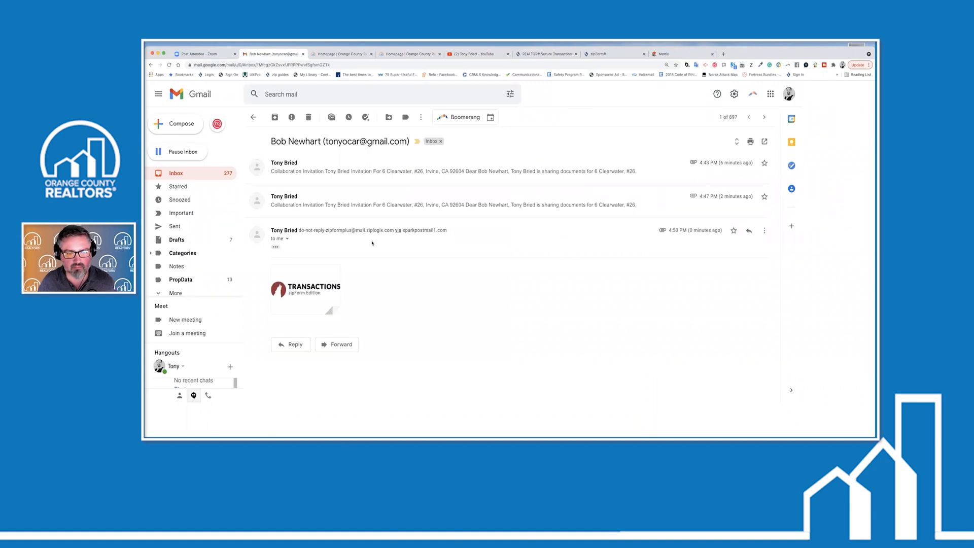
left_click(276, 247)
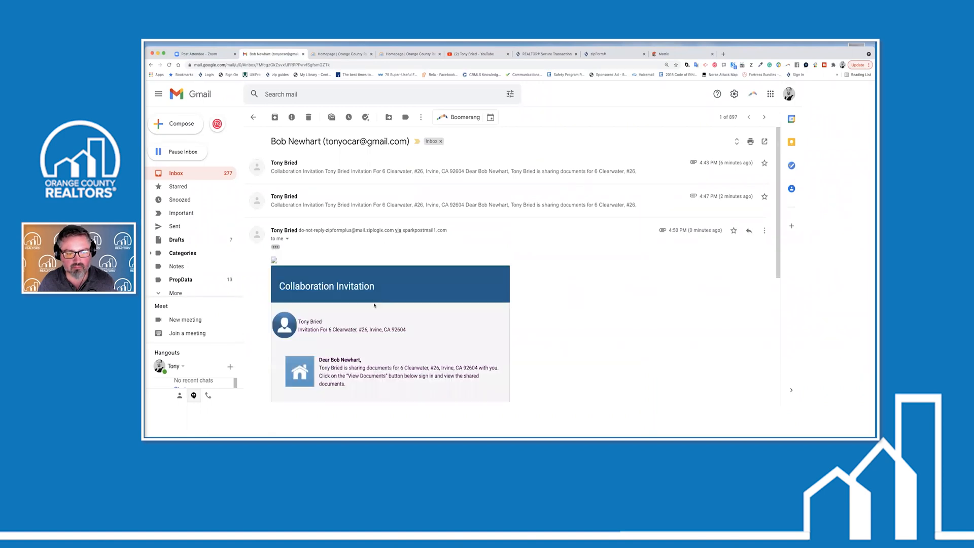
scroll(375, 305, "down", 3)
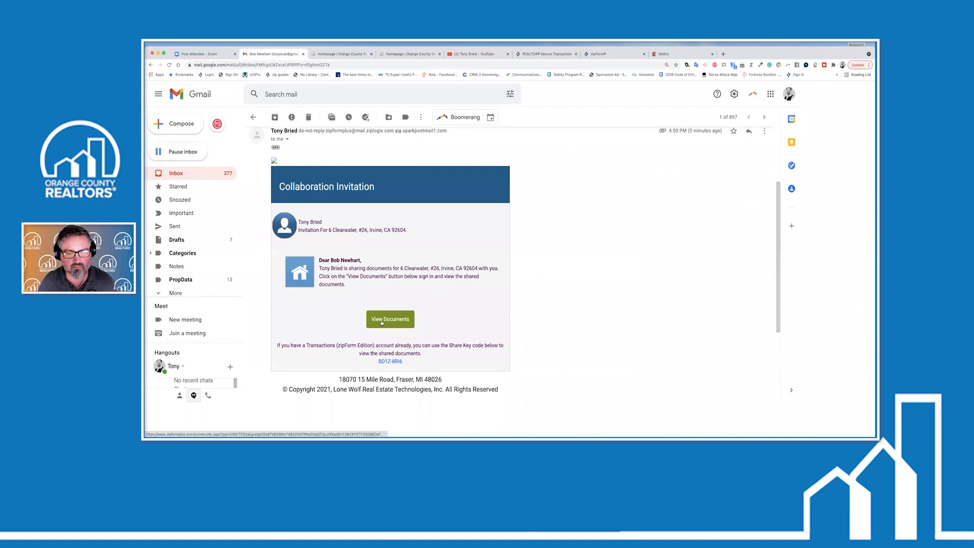
From View Documents, start a new zipCommunity account and enter and confirm its password
left_click(381, 319)
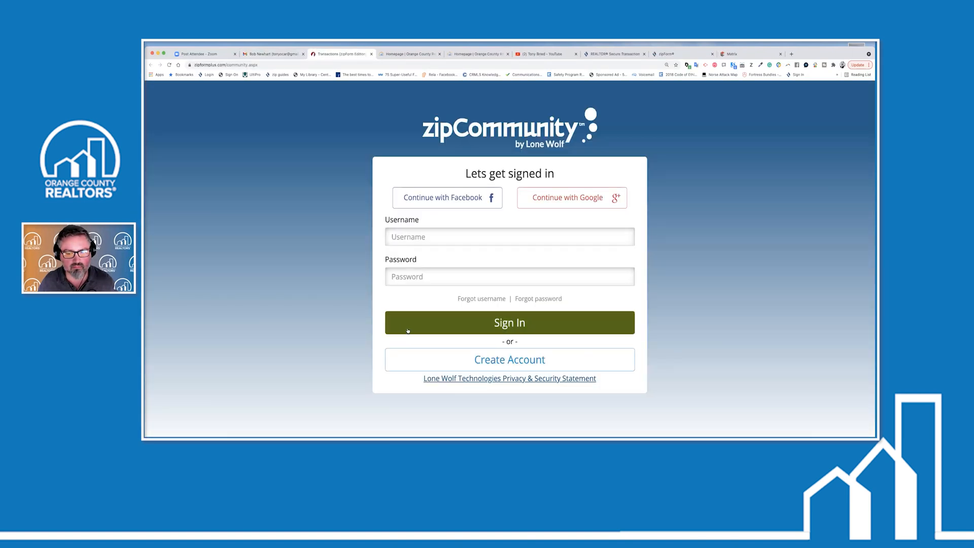
left_click(485, 361)
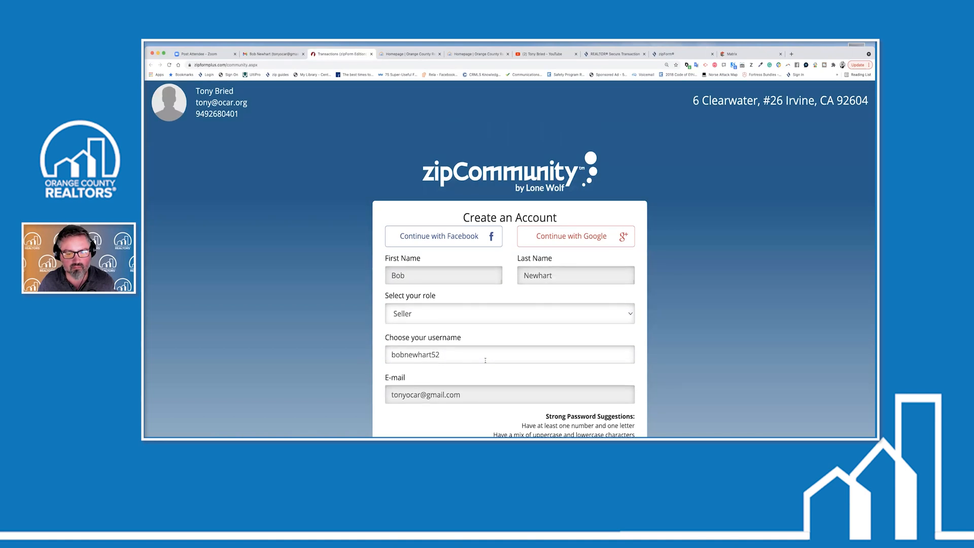
scroll(485, 360, "down", 5)
left_click(496, 348)
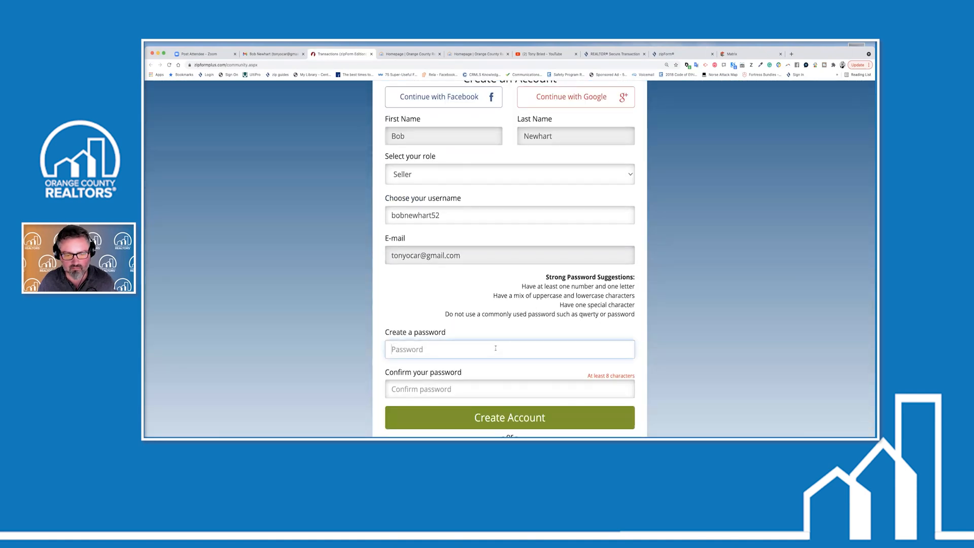
type("********")
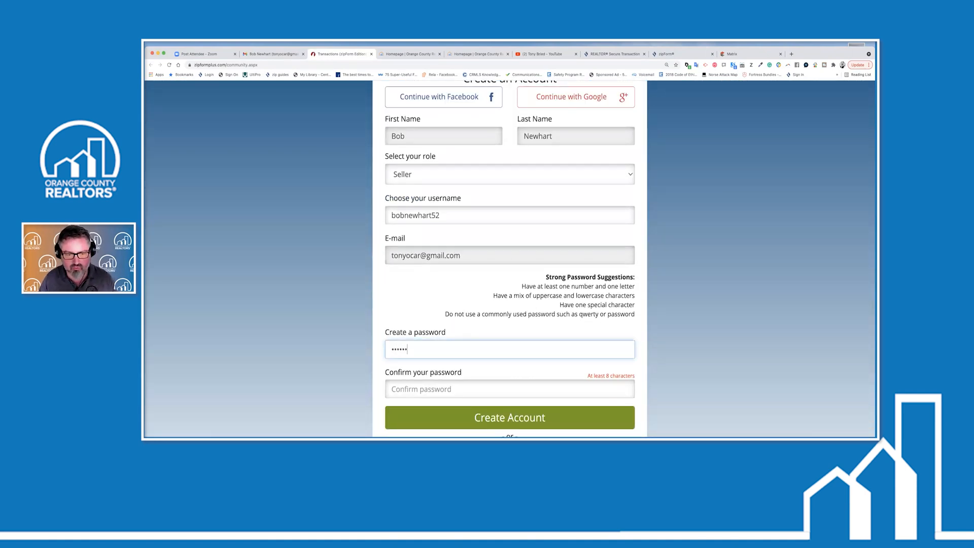
key("Tab")
type("********")
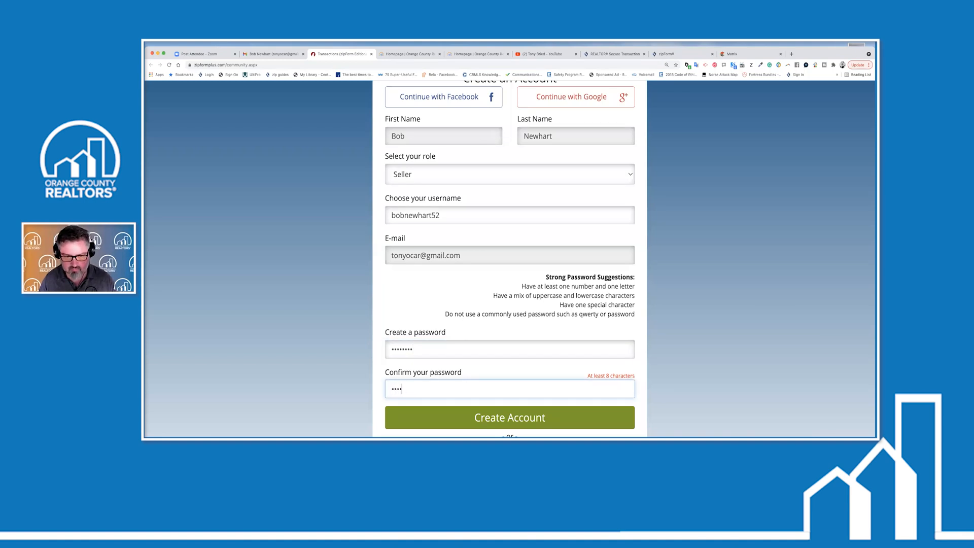
Submit the account creation and accept the license agreement
scroll(535, 387, "down", 3)
left_click(537, 312)
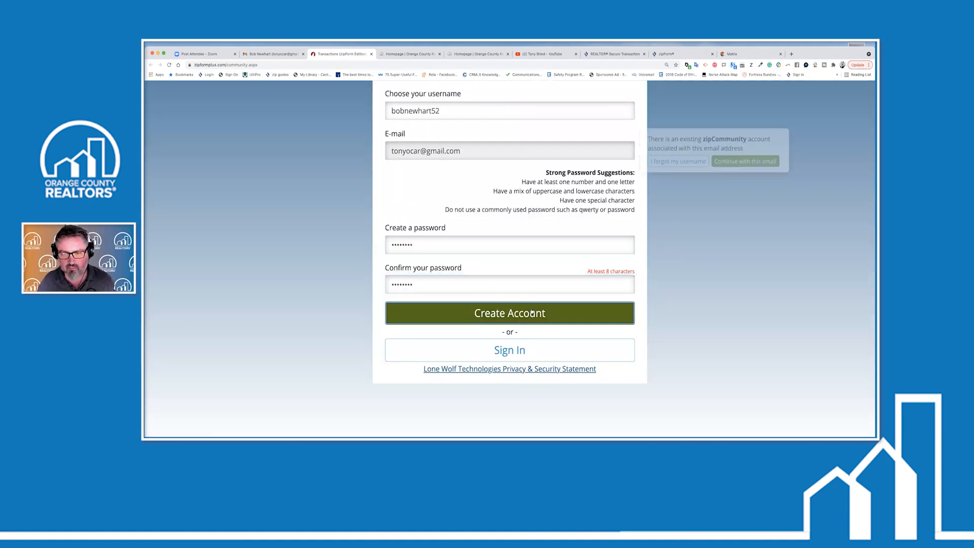
left_click(745, 161)
left_click(531, 315)
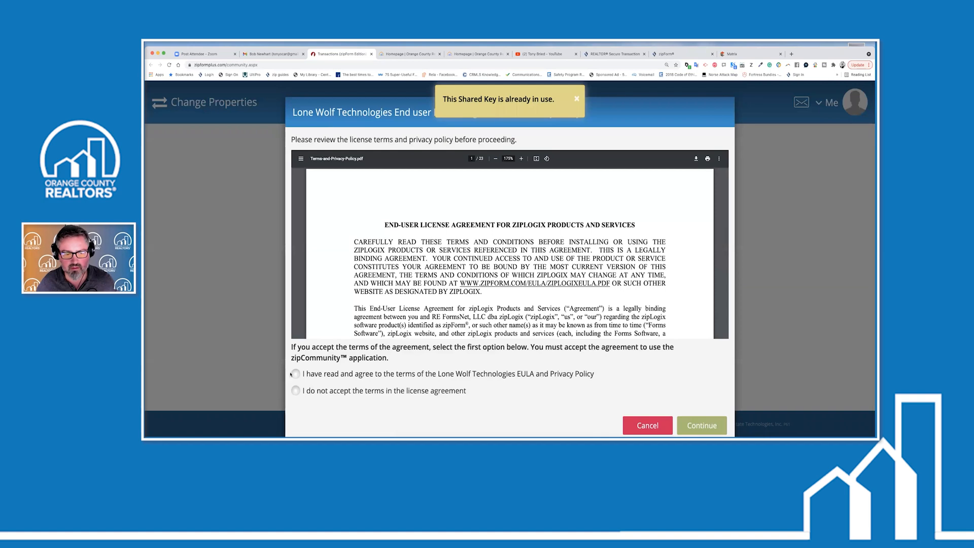
left_click(296, 374)
left_click(695, 425)
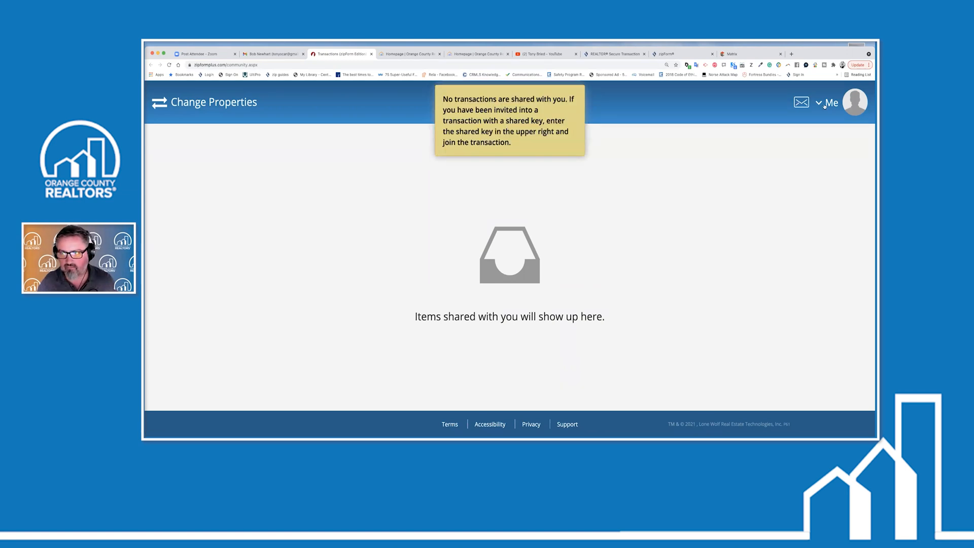
Check the account's My profile details and the shared-keys side panel
left_click(852, 104)
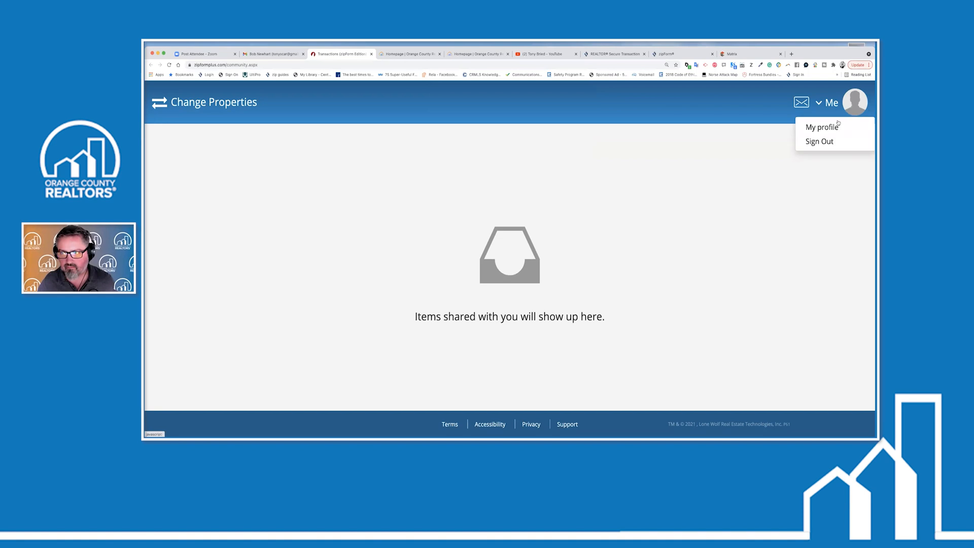
left_click(822, 128)
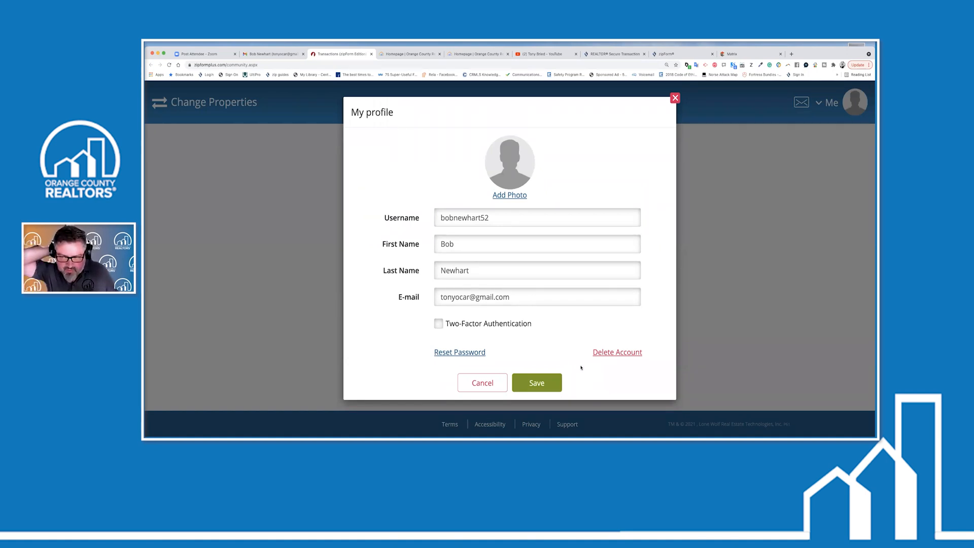
left_click(675, 99)
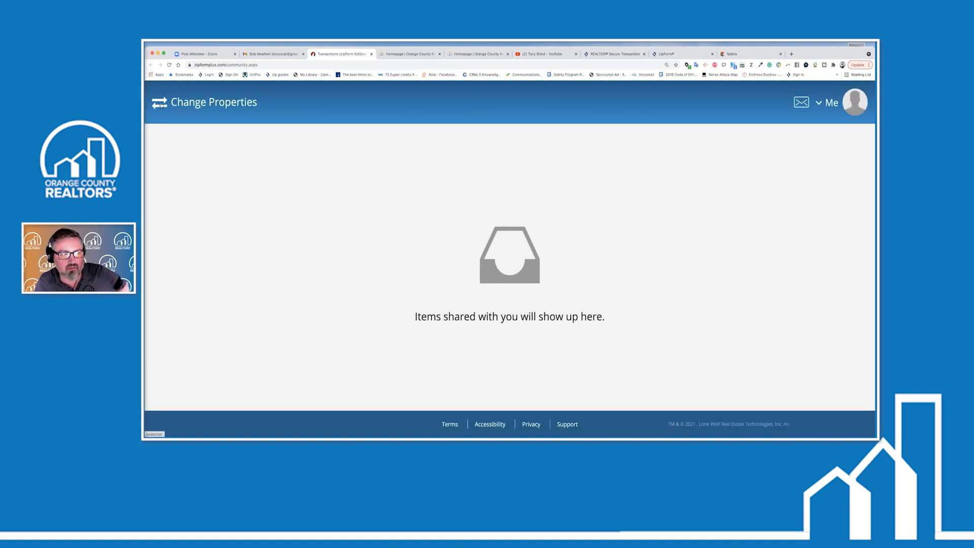
left_click(160, 104)
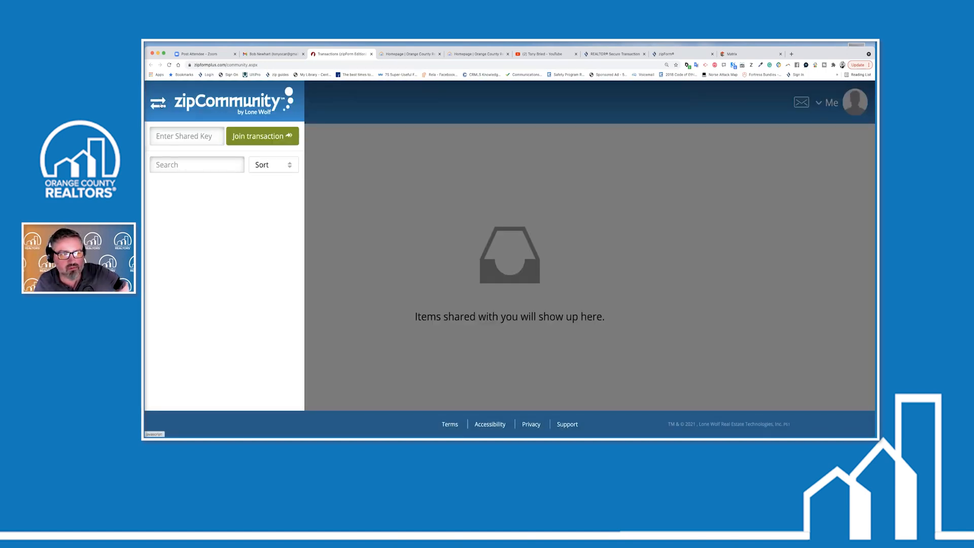
left_click(160, 104)
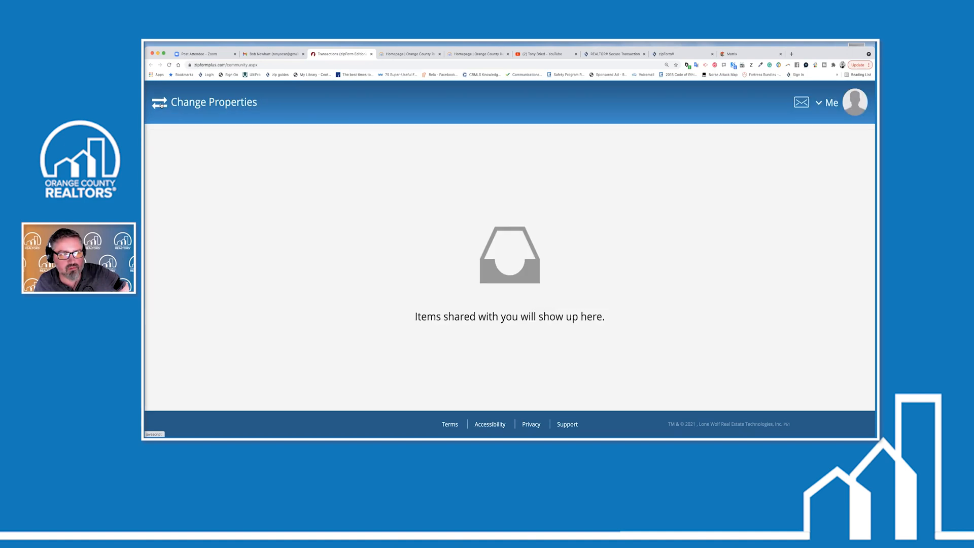
Reopen the collaboration invitation's View Documents link, then close the zipCommunity tab
left_click(370, 55)
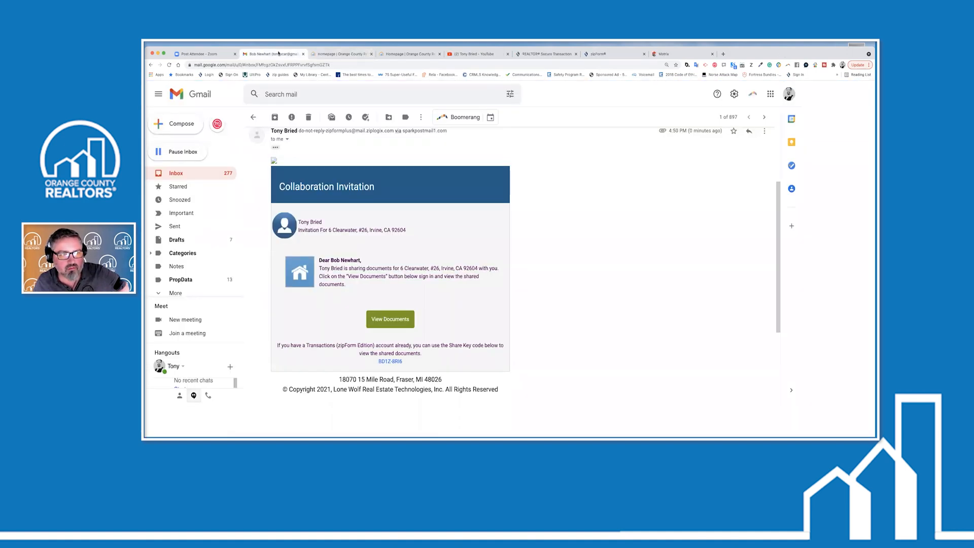
left_click(177, 175)
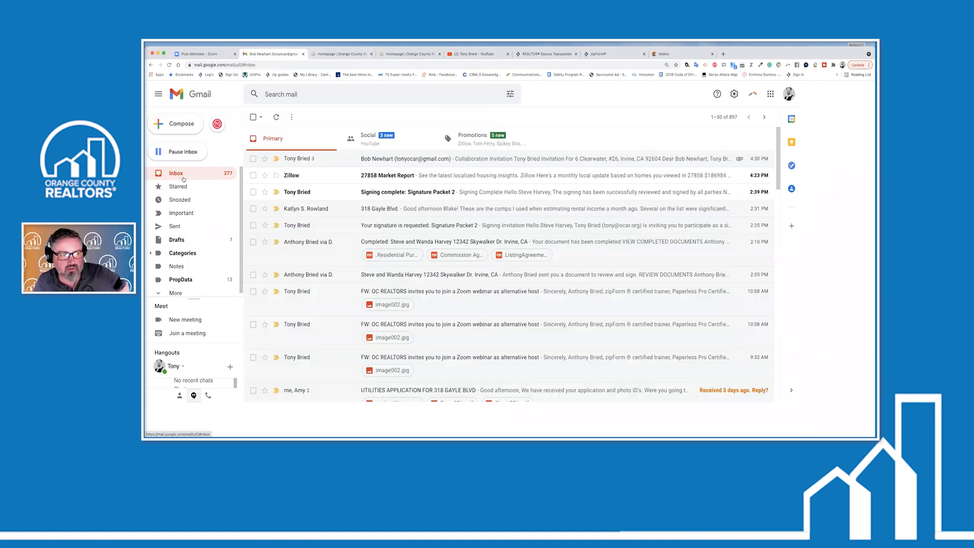
left_click(406, 164)
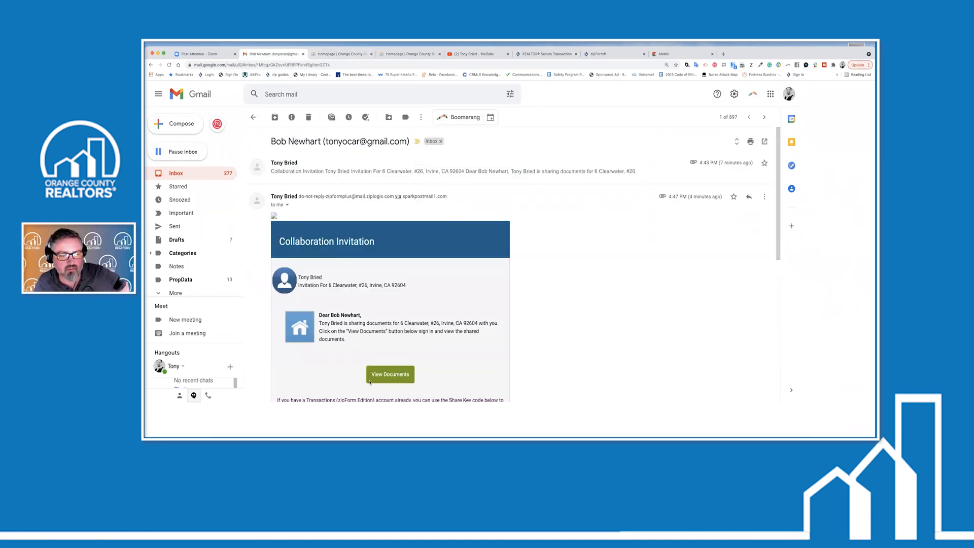
left_click(387, 377)
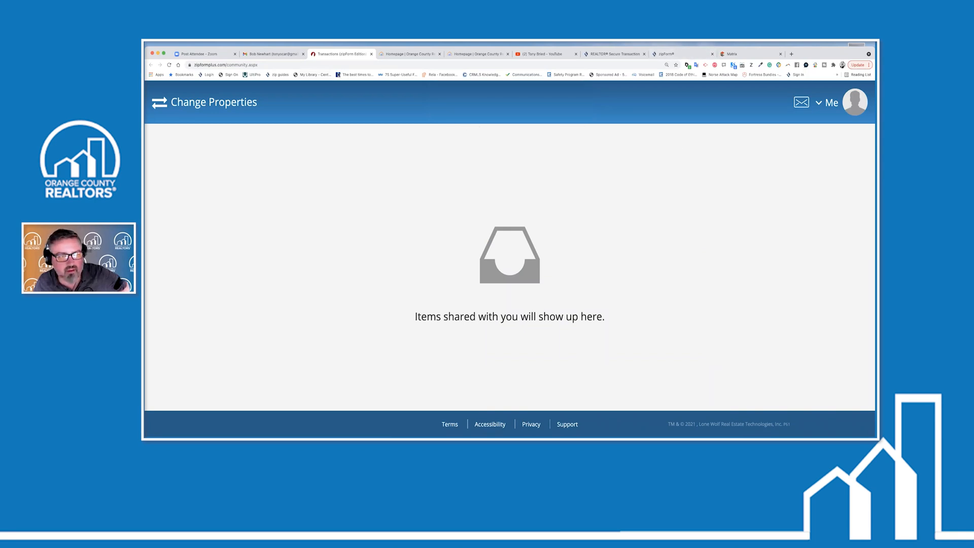
left_click(371, 54)
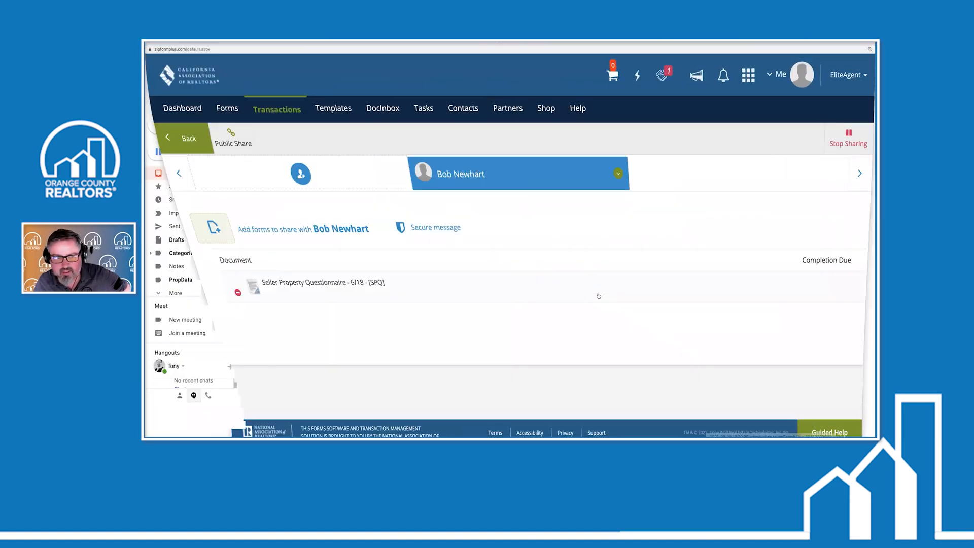
left_click(612, 174)
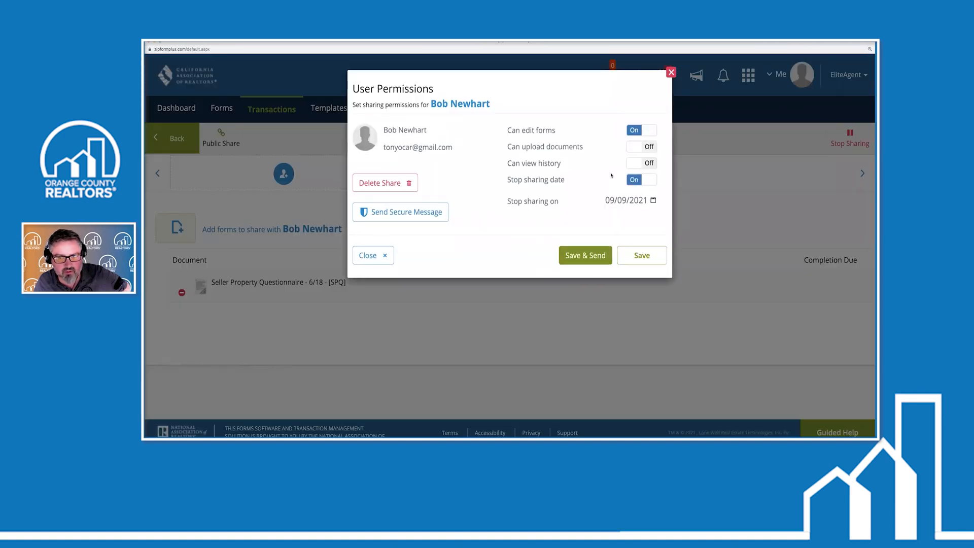
left_click(365, 183)
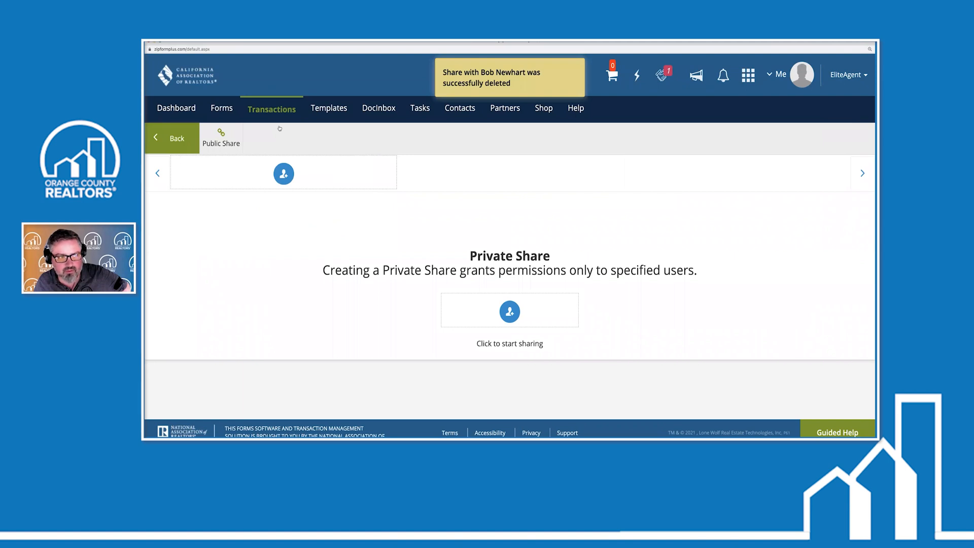
left_click(271, 109)
left_click(241, 331)
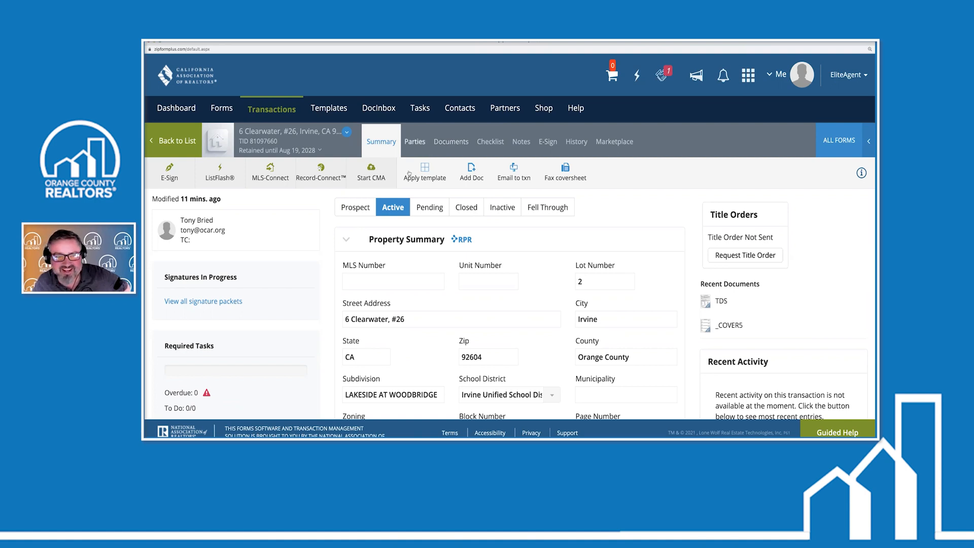
left_click(451, 141)
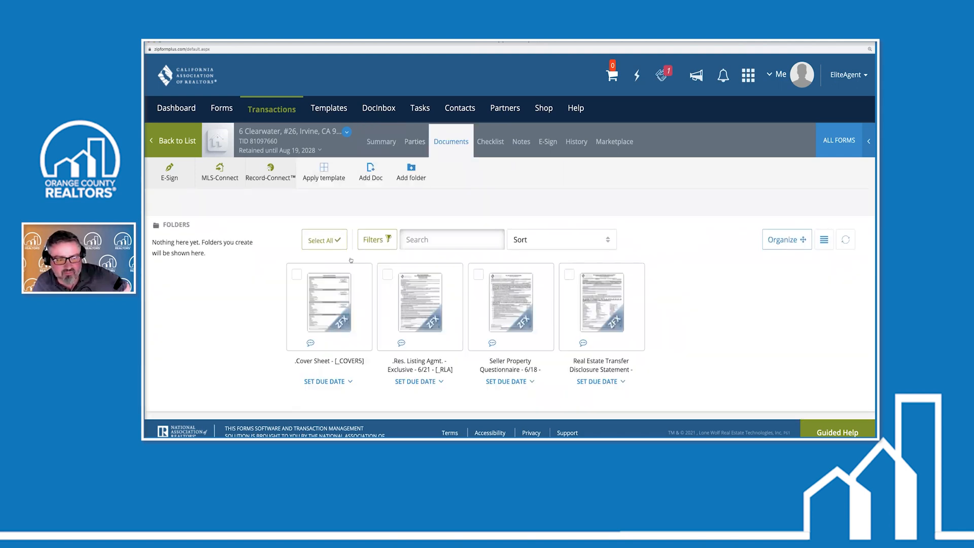
left_click(327, 316)
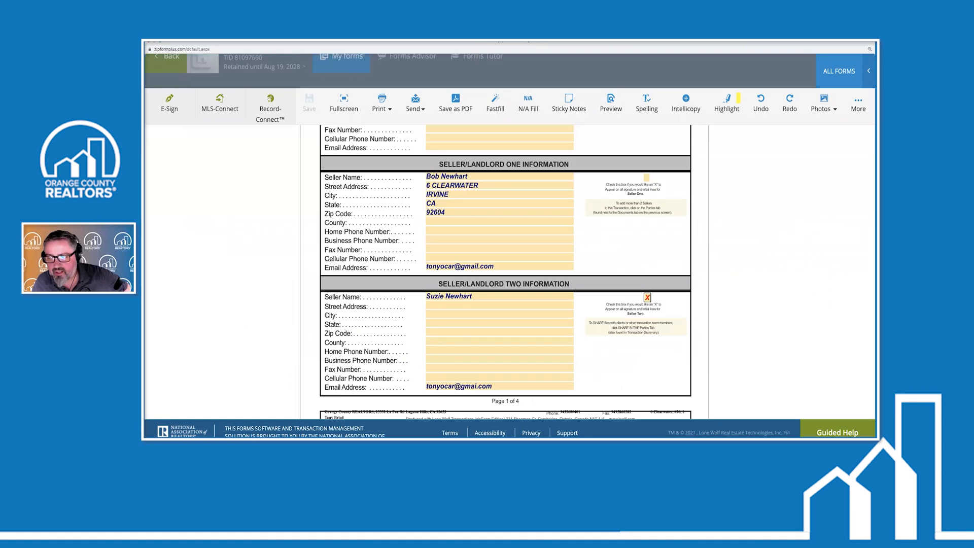
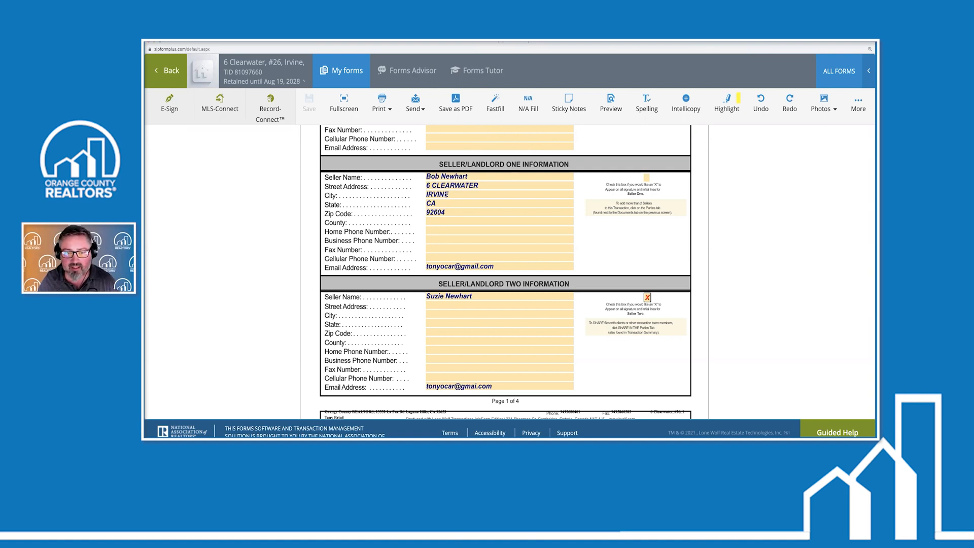
Replace the Seller/Landlord One name on the cover sheet with the new seller's name and save the form
scroll(408, 210, "down", 5)
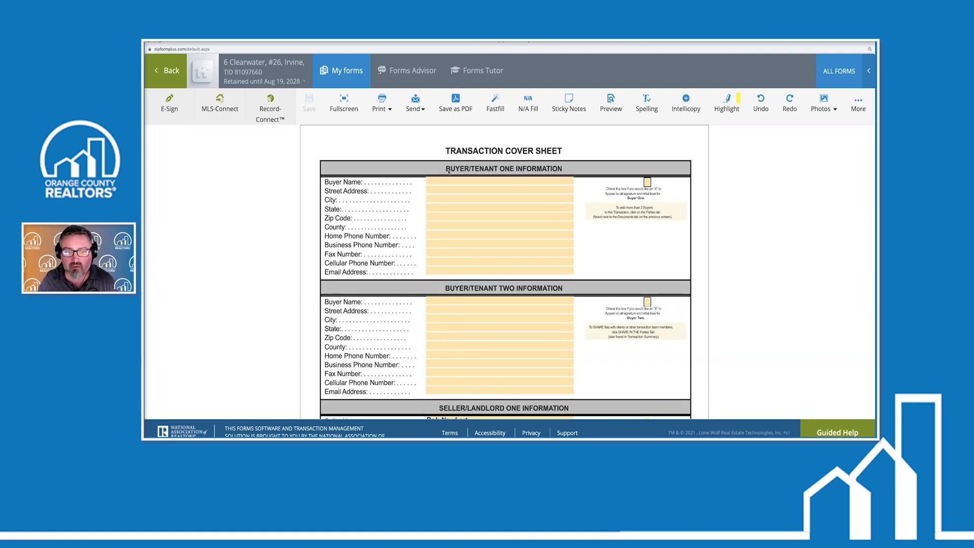
scroll(449, 173, "down", 5)
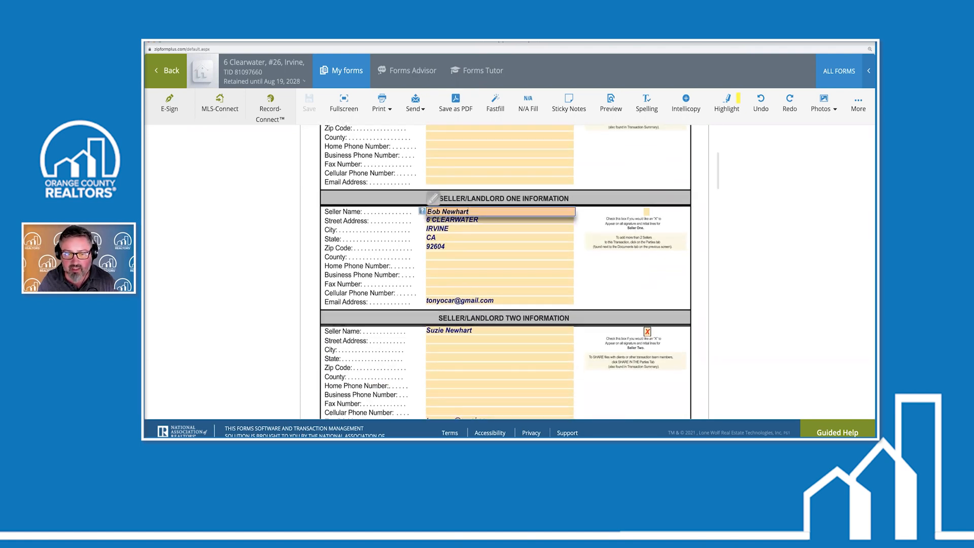
triple_click(438, 211)
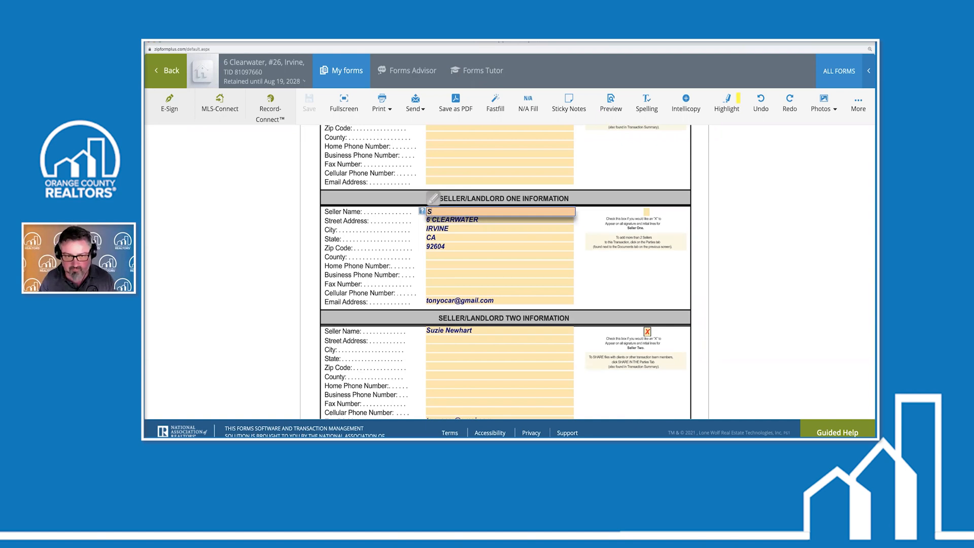
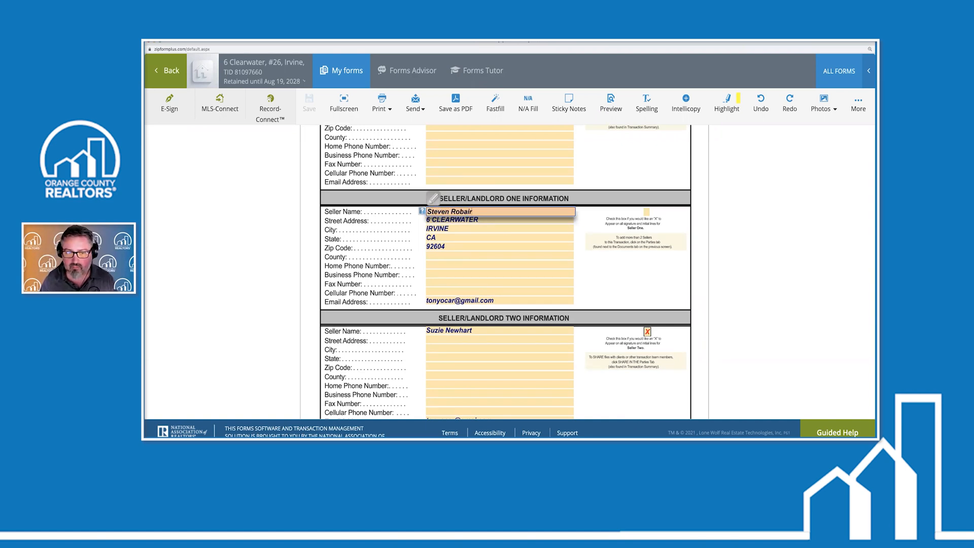
scroll(558, 294, "down", 5)
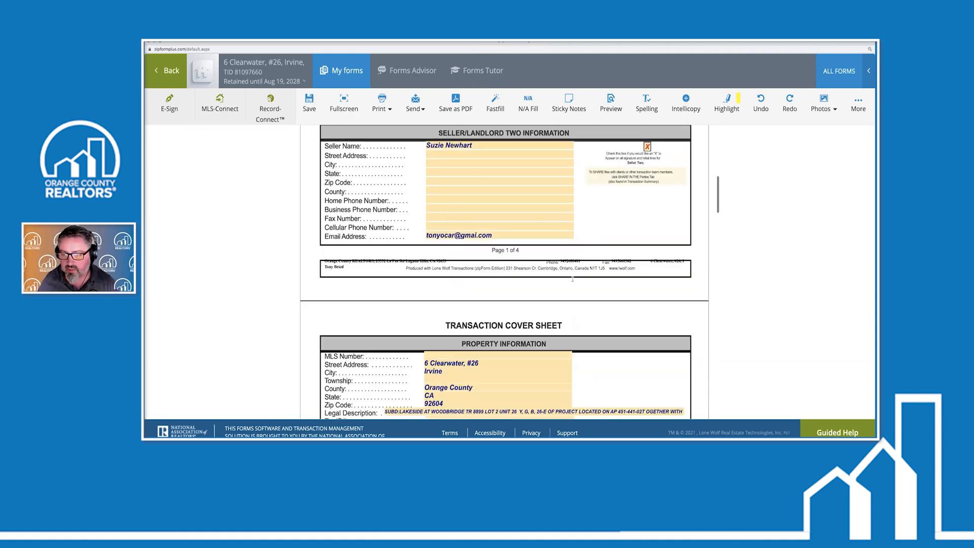
scroll(563, 285, "down", 5)
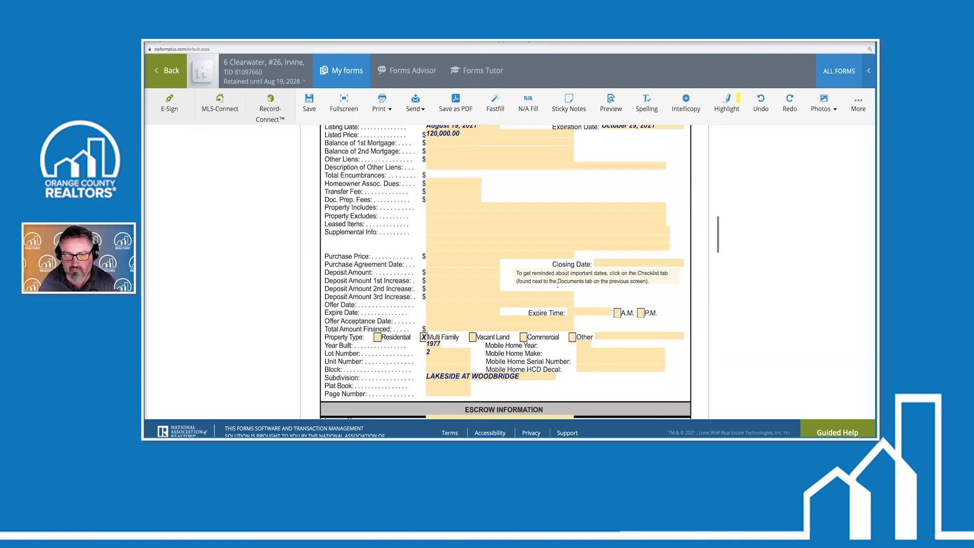
scroll(553, 285, "up", 9)
scroll(551, 285, "up", 5)
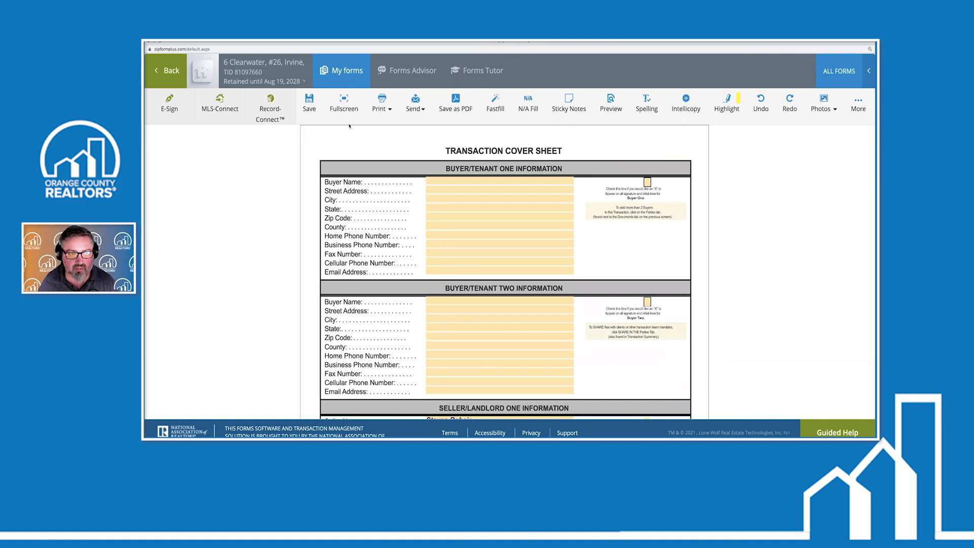
left_click(168, 70)
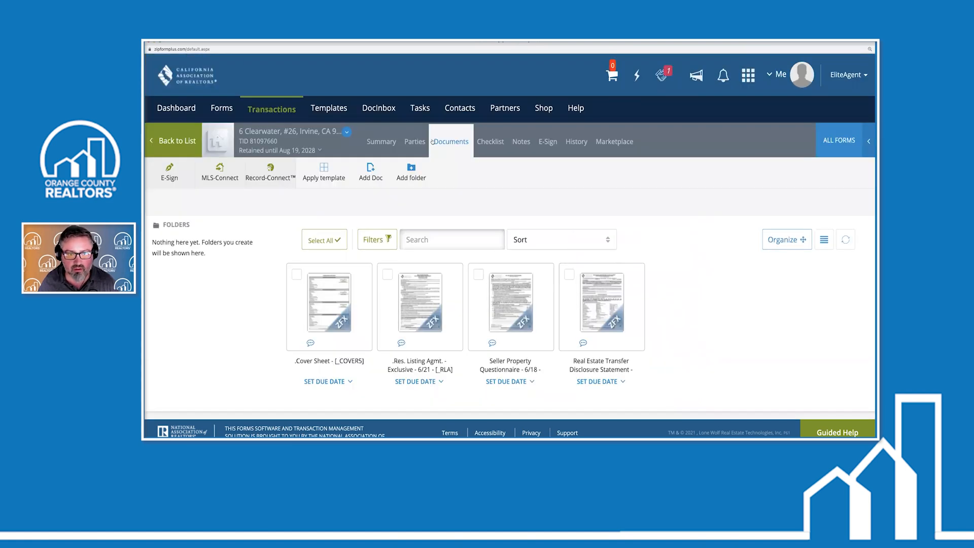
Start a private share with Seller One, allowing form editing until 09/08/2021
left_click(415, 143)
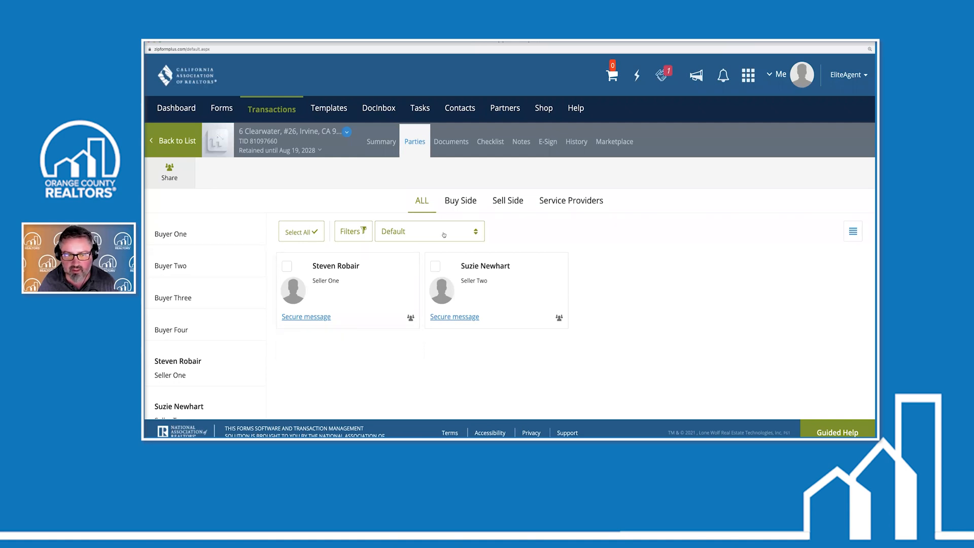
left_click(170, 172)
left_click(510, 312)
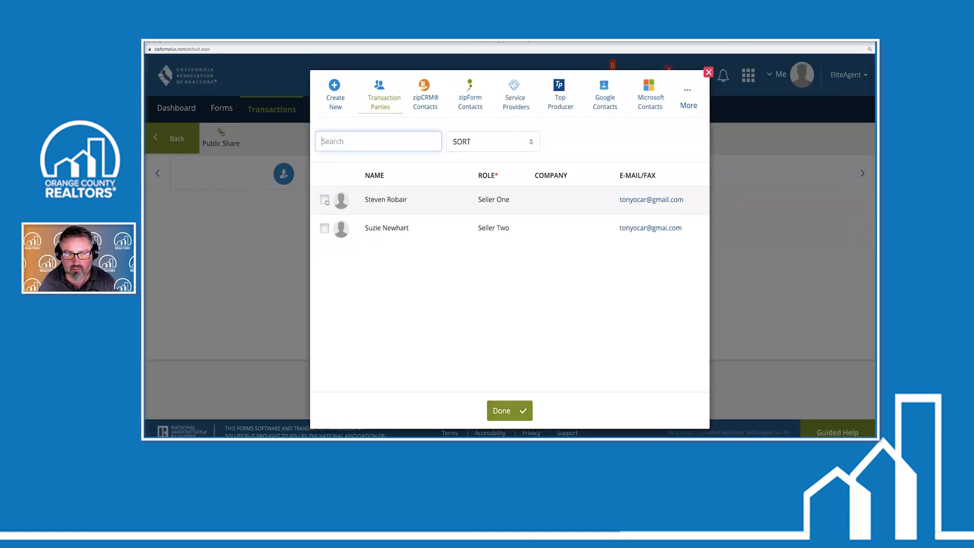
left_click(324, 200)
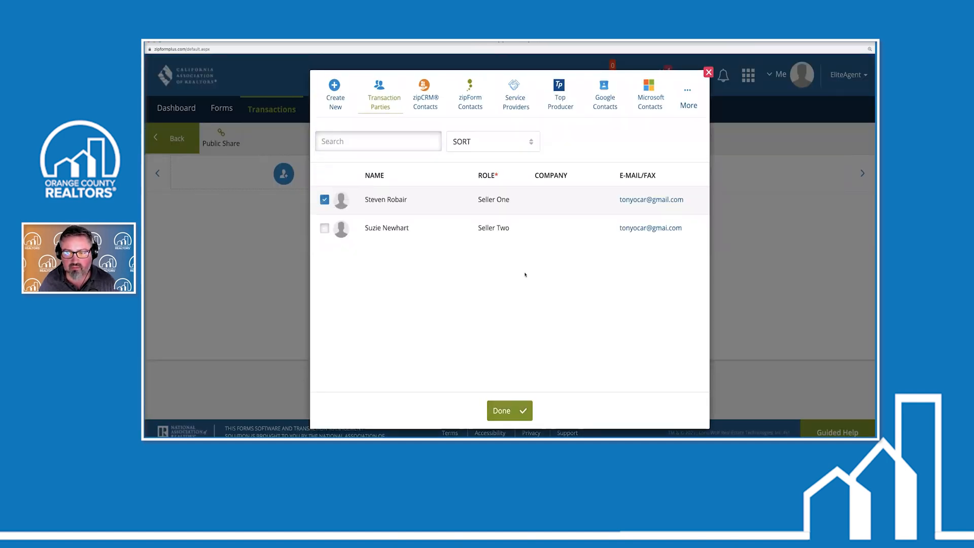
left_click(506, 411)
left_click(644, 132)
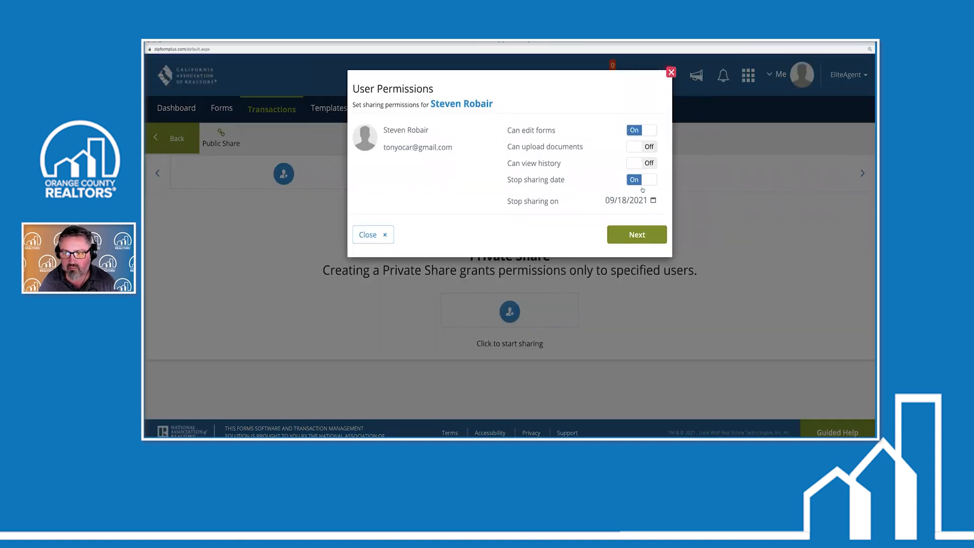
left_click(642, 202)
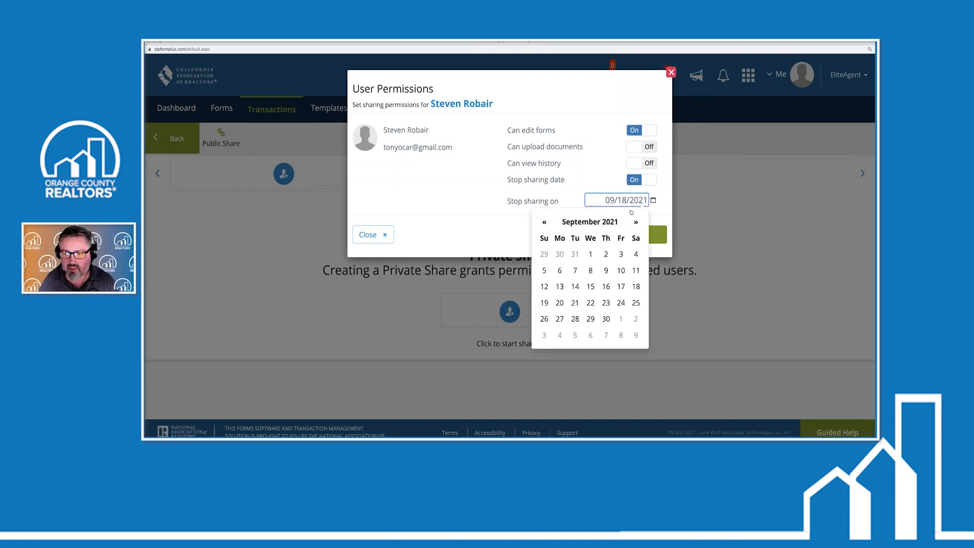
left_click(591, 271)
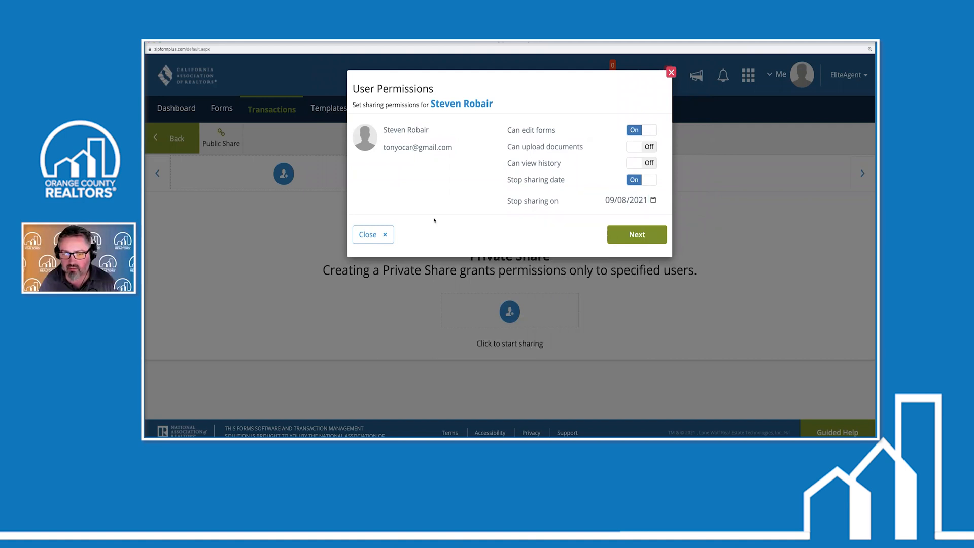
Include the TDS document, add the message 'sdfgsdfgdsf' and send the invitation
left_click(636, 237)
left_click(366, 357)
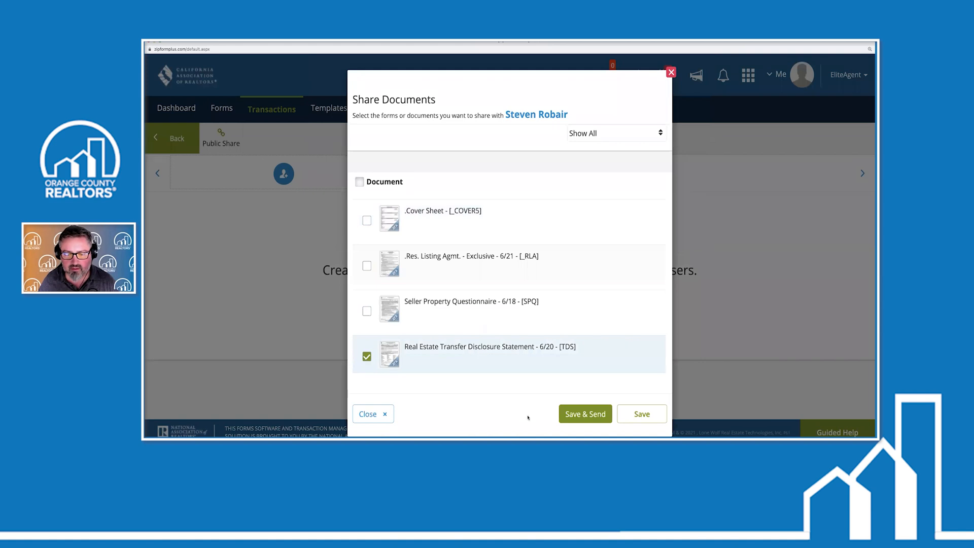
left_click(591, 415)
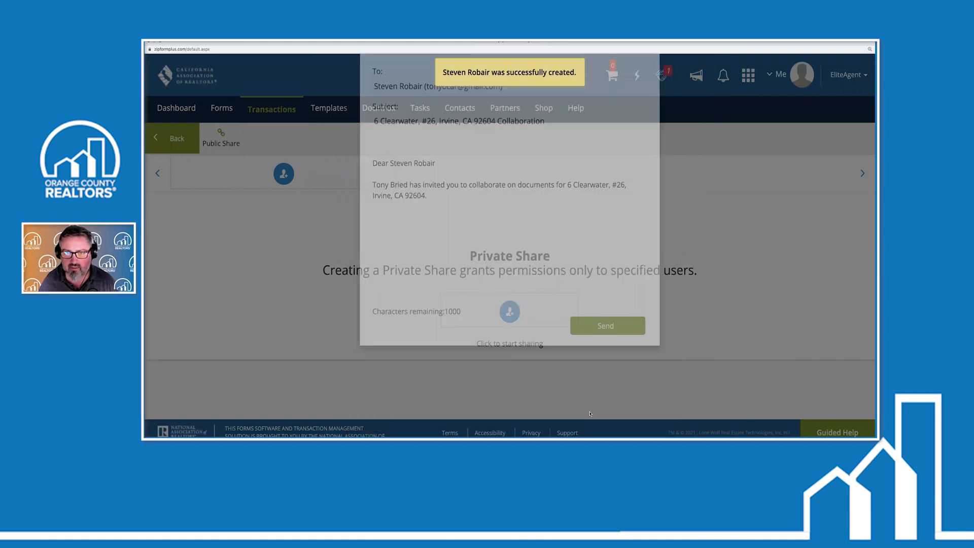
left_click(491, 287)
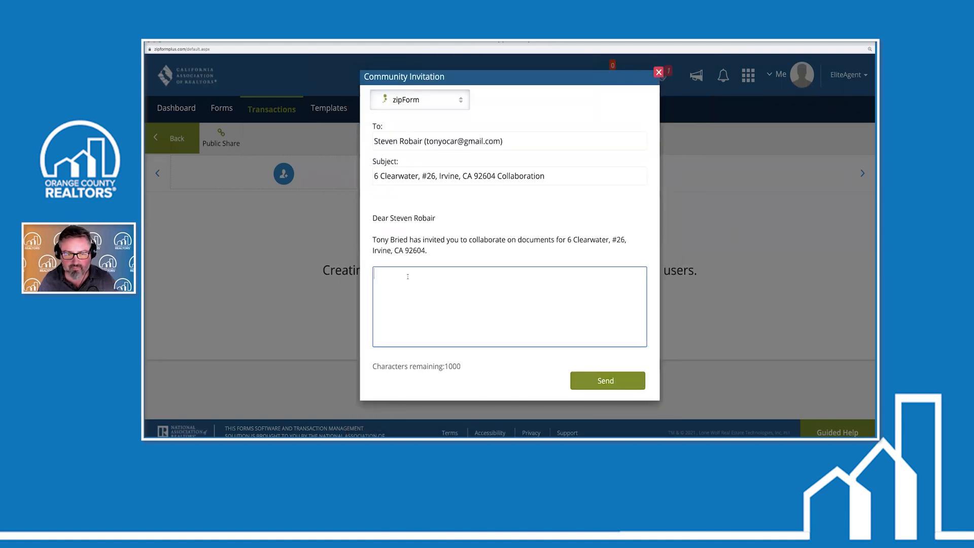
type("sdfgsdfgdsf")
left_click(597, 386)
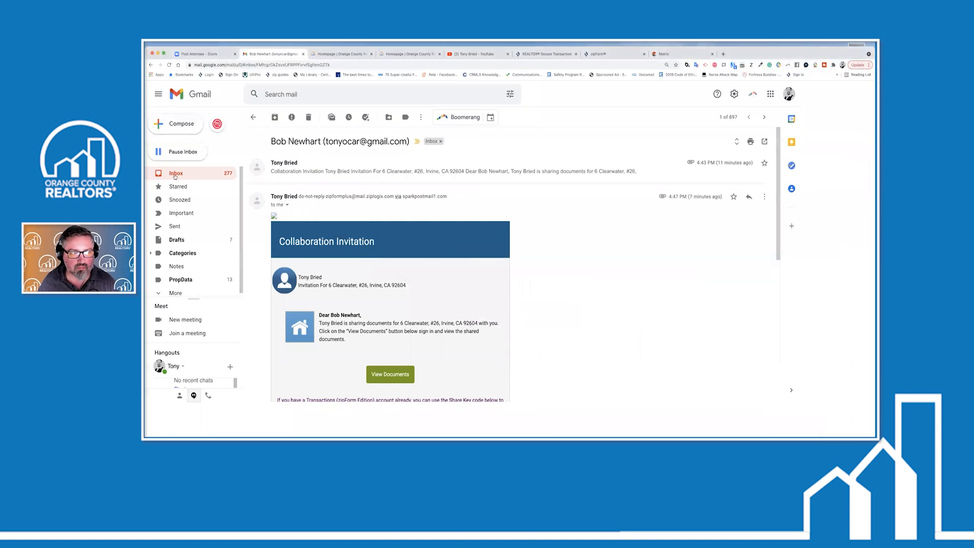
Open the new Collaboration Invitation email from the inbox and follow its View Documents link
left_click(176, 173)
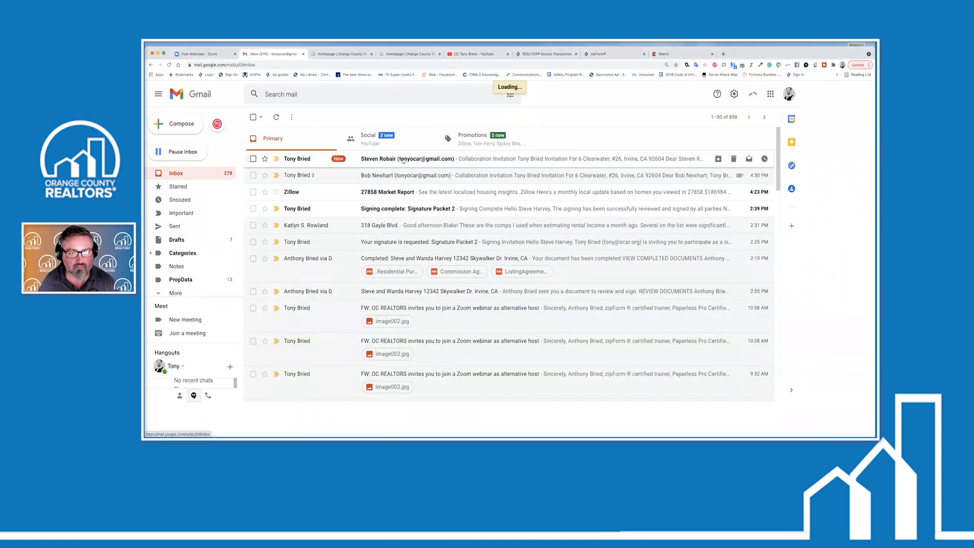
left_click(403, 161)
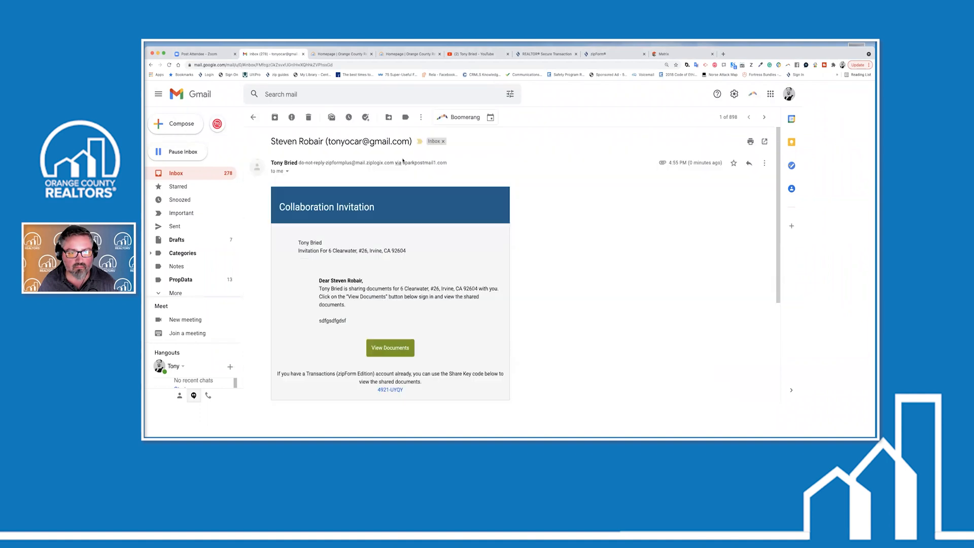
left_click(400, 343)
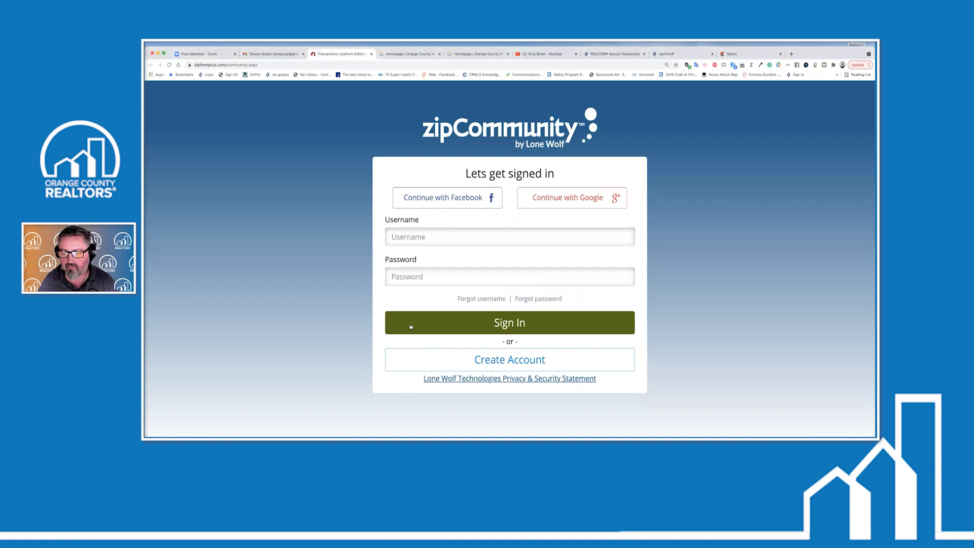
Create a zipCommunity account with a confirmed password under the existing email and accept the EULA
left_click(476, 360)
scroll(465, 286, "down", 4)
left_click(450, 300)
type("********")
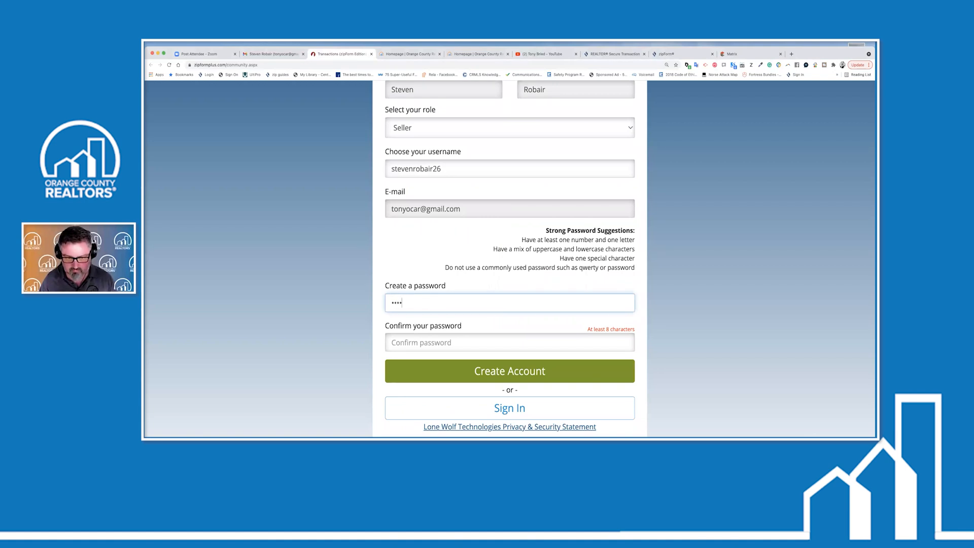
key("Tab")
type("********")
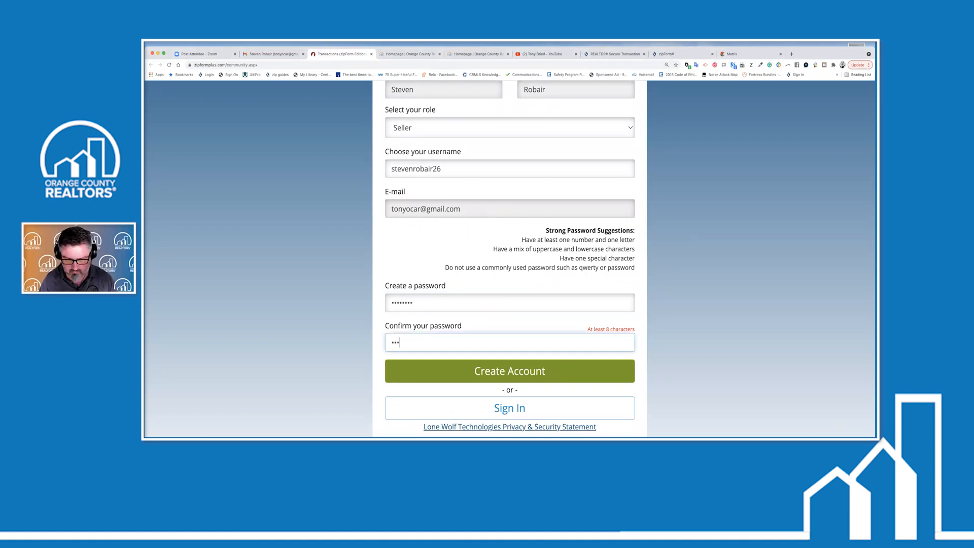
left_click(540, 366)
left_click(729, 220)
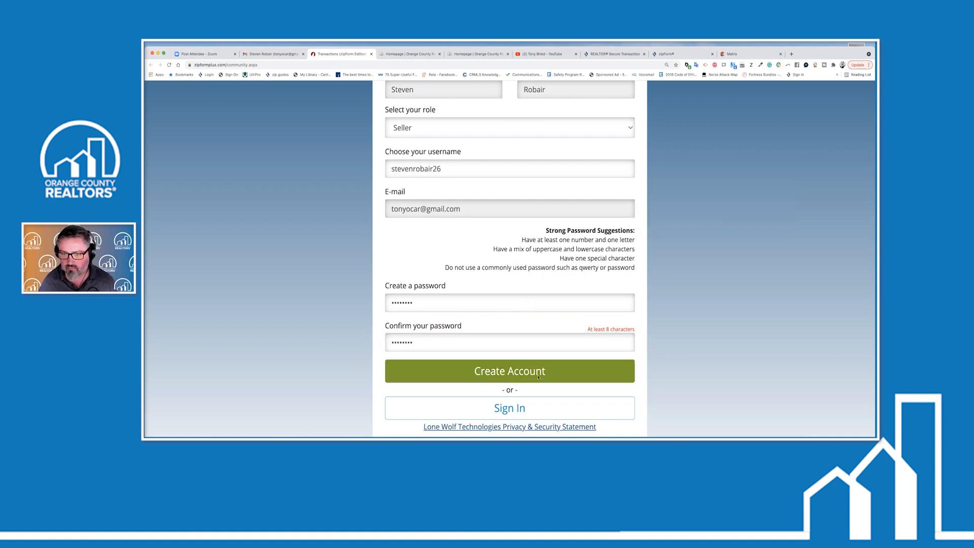
left_click(502, 371)
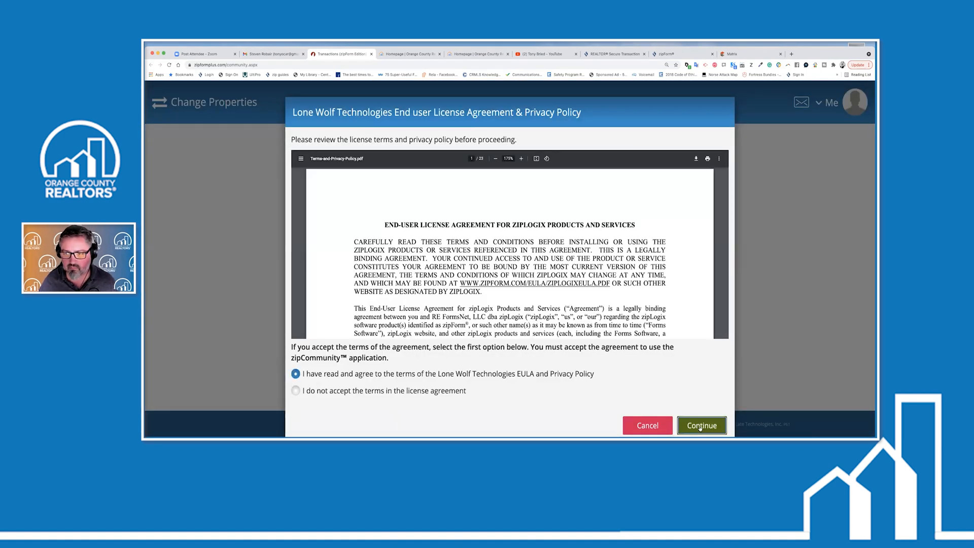
left_click(701, 426)
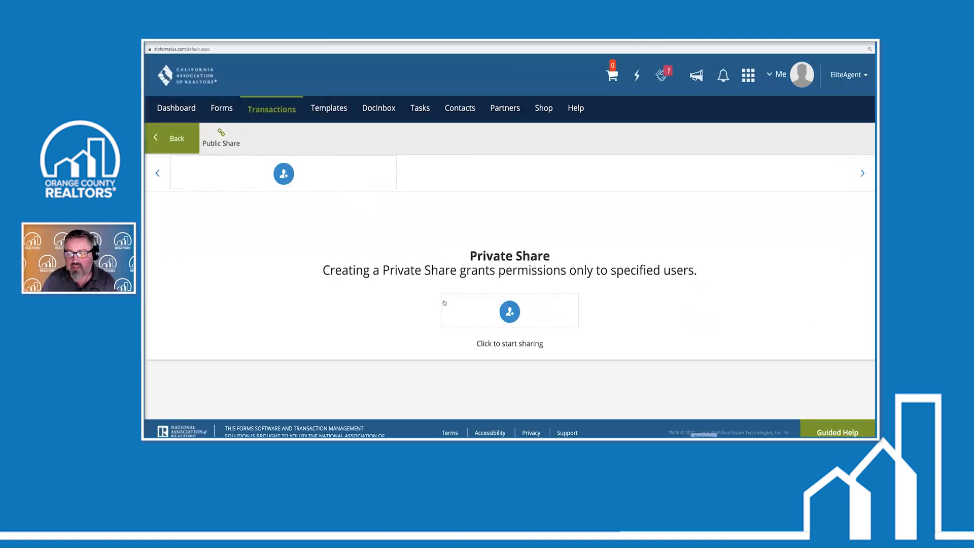
left_click(267, 113)
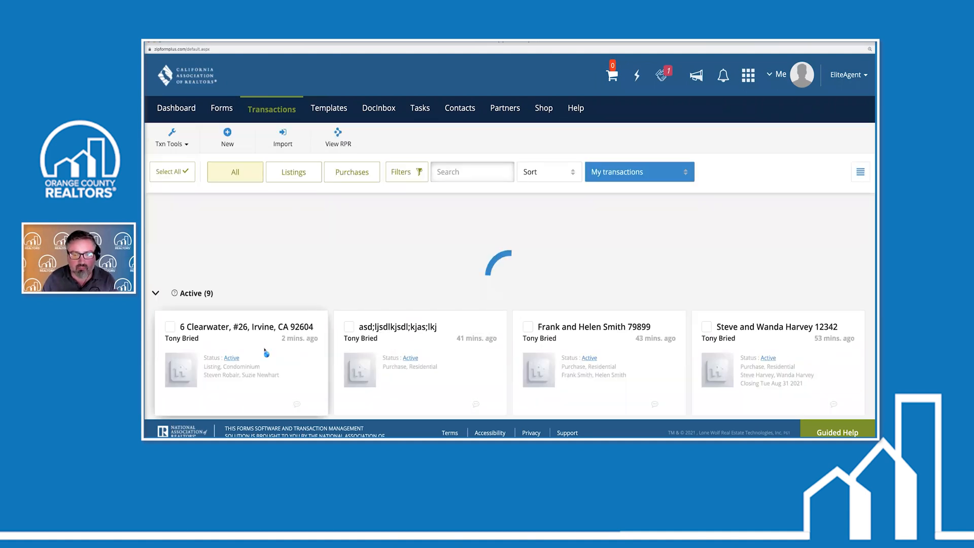
left_click(265, 352)
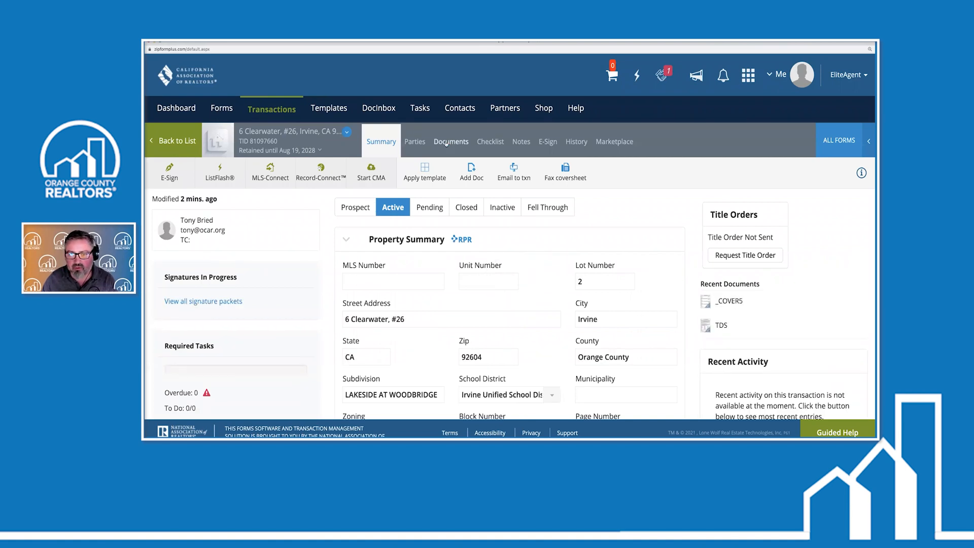
left_click(447, 142)
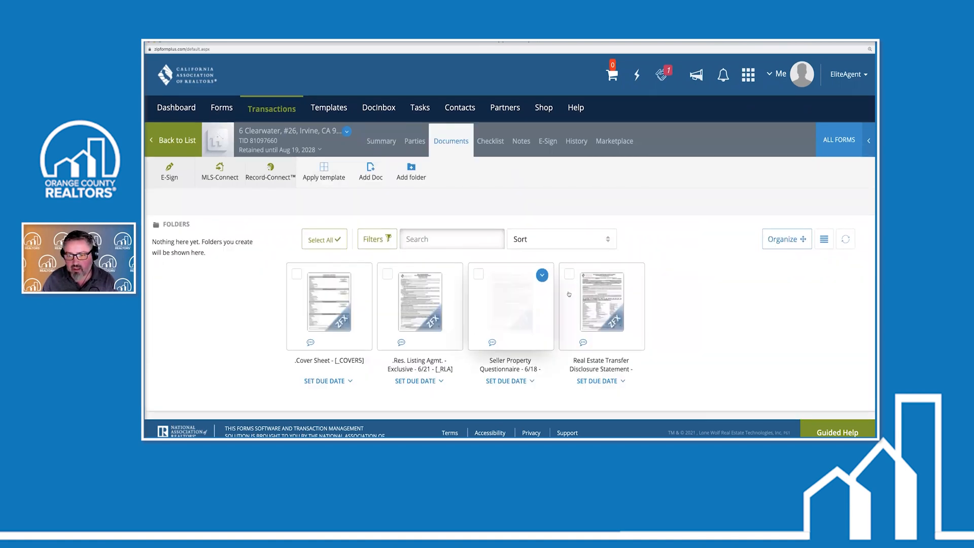
scroll(586, 300, "down", 1)
left_click(586, 299)
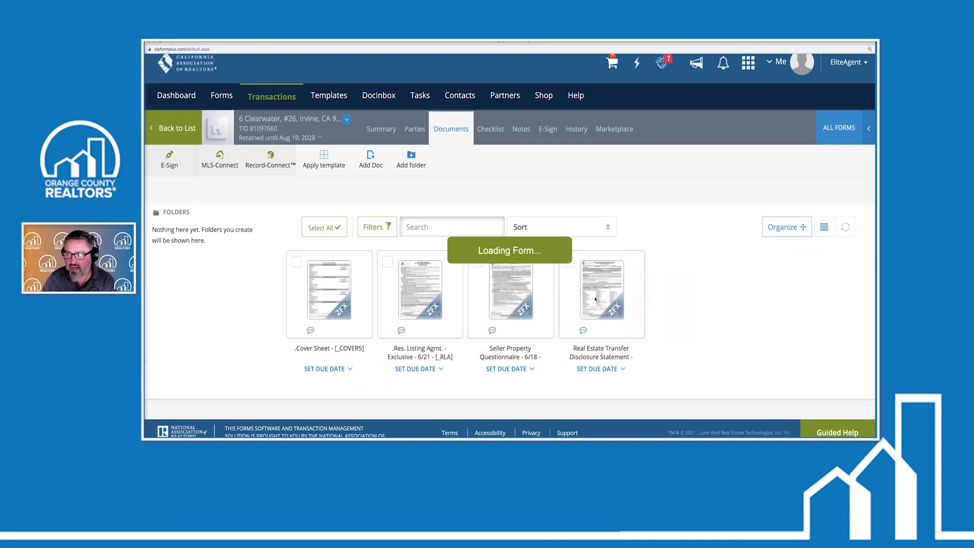
Uncheck the Electric water-heater box and review page 2 sections B and C
scroll(523, 328, "down", 4)
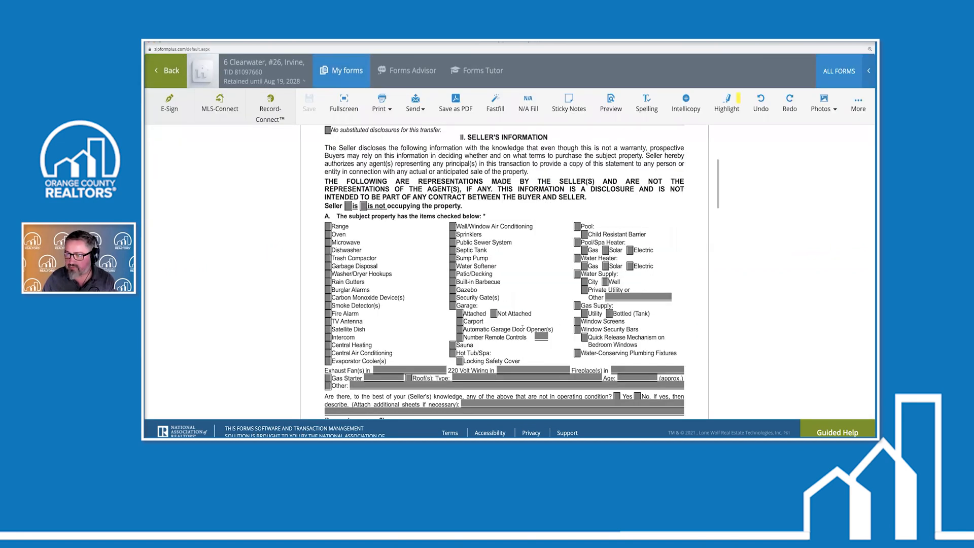
scroll(495, 336, "down", 3)
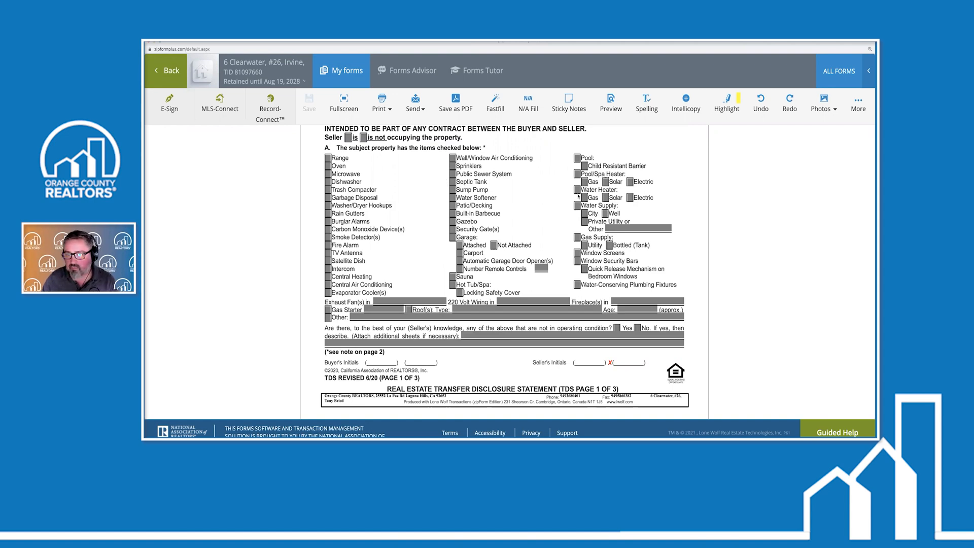
left_click(631, 197)
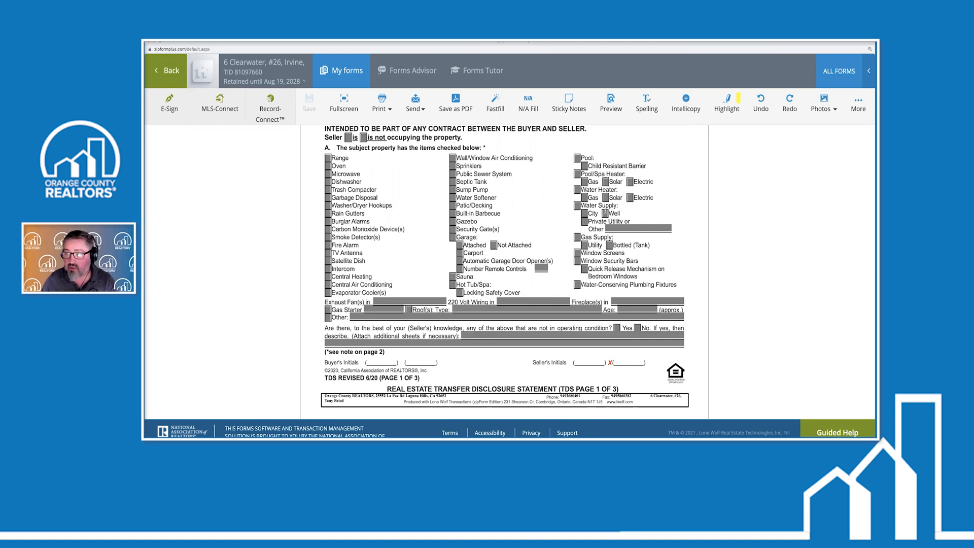
scroll(591, 302, "down", 3)
scroll(557, 307, "up", 2)
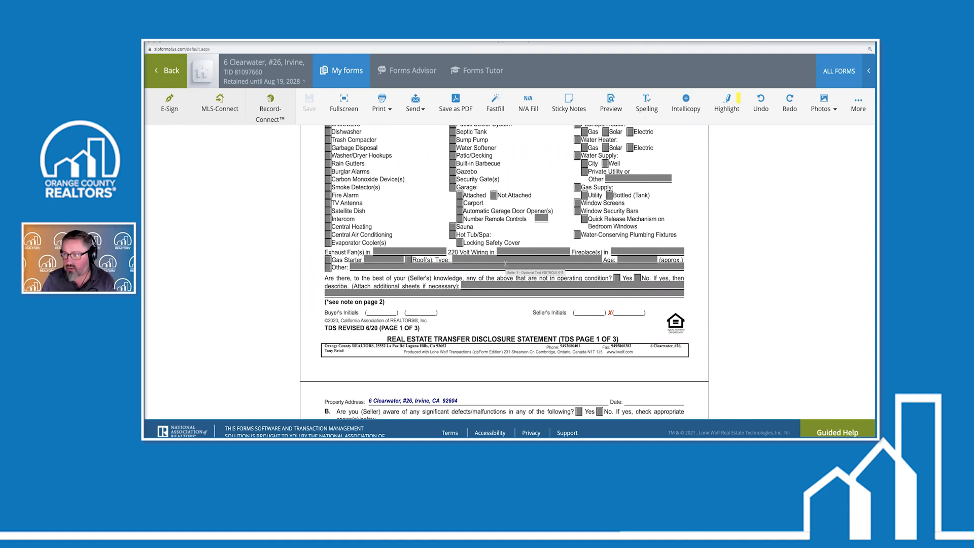
scroll(505, 290, "down", 6)
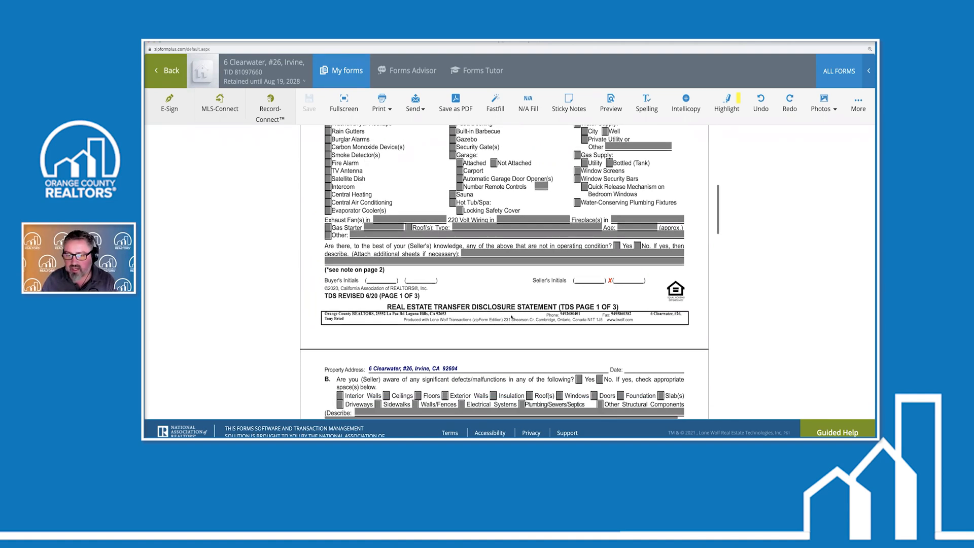
scroll(509, 248, "down", 1)
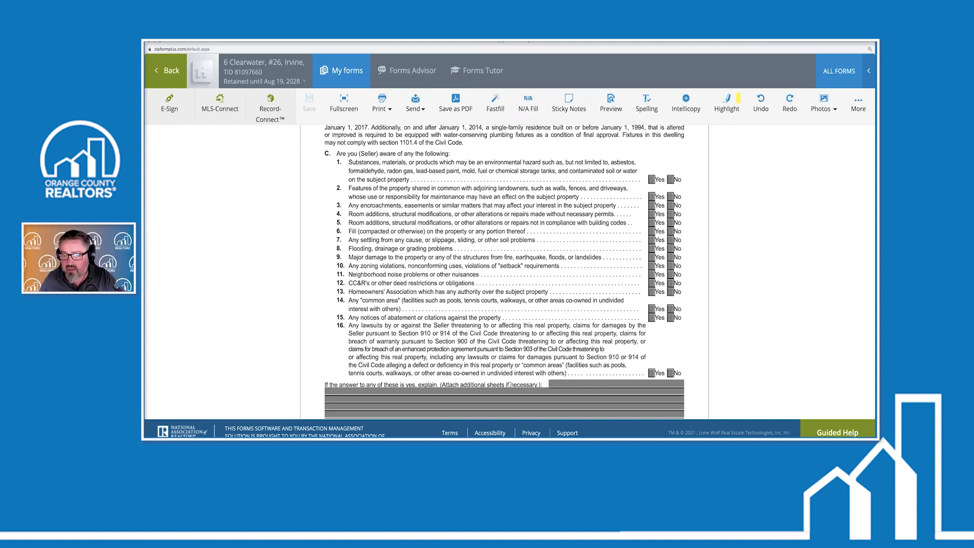
scroll(510, 384, "down", 2)
scroll(463, 303, "up", 5)
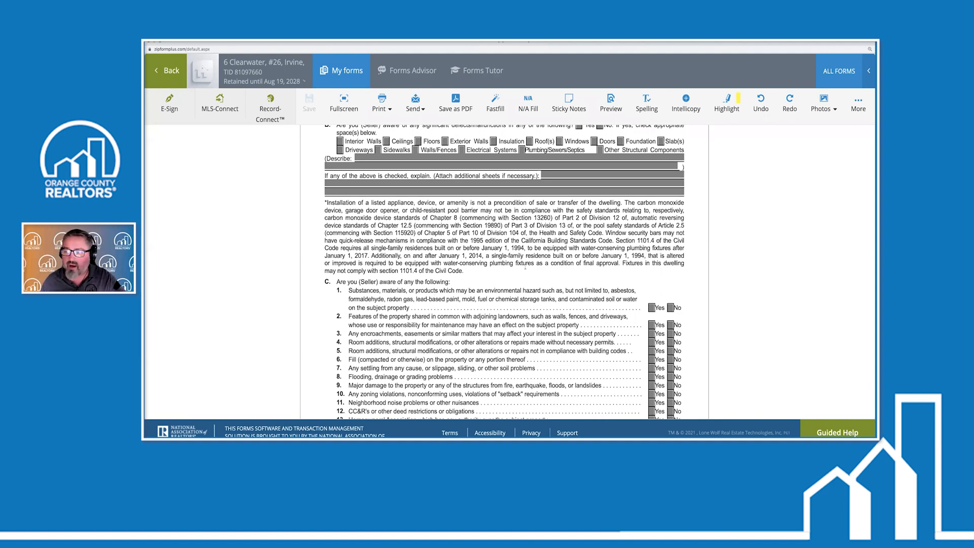
scroll(525, 268, "up", 7)
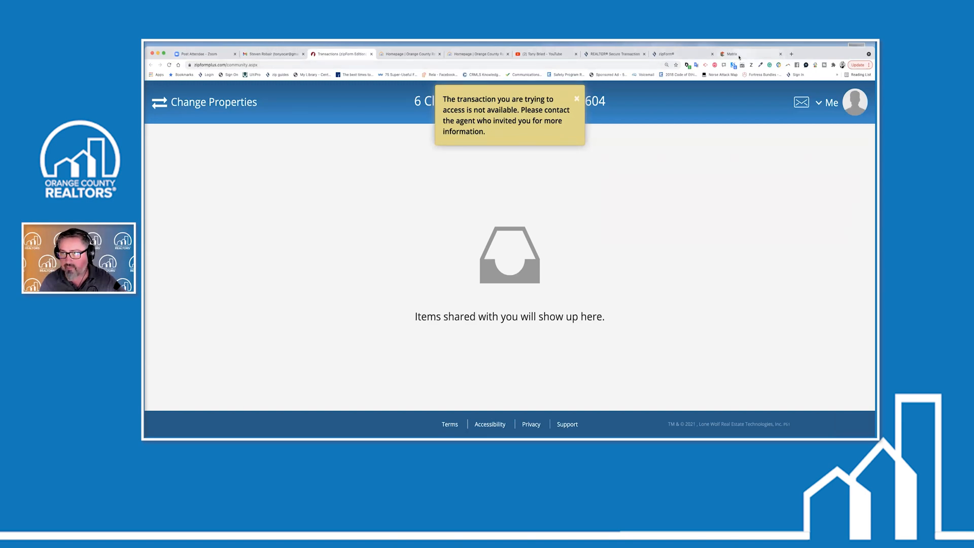
Open a new browser tab showing the speed-dial start page
left_click(792, 54)
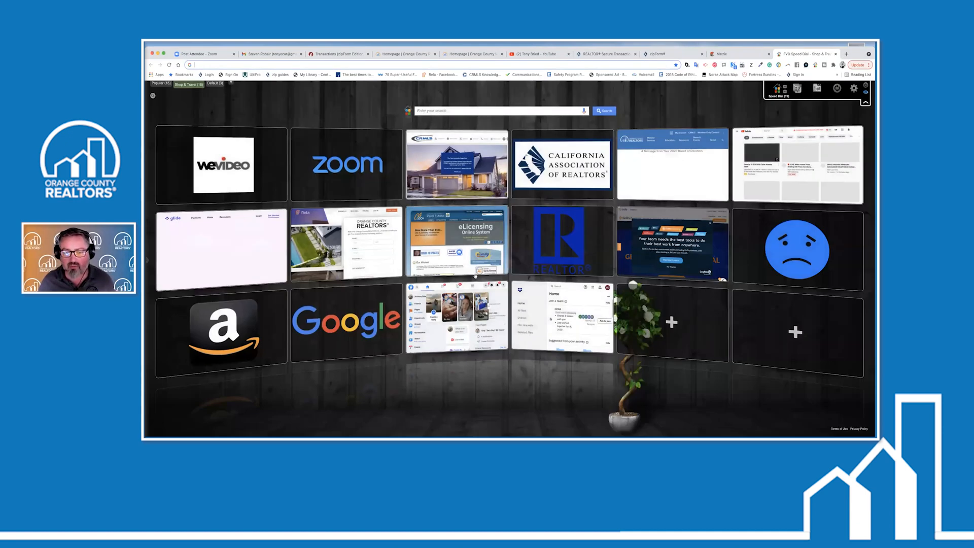
Search YouTube for the host's name and open his real-estate training channel
left_click(773, 172)
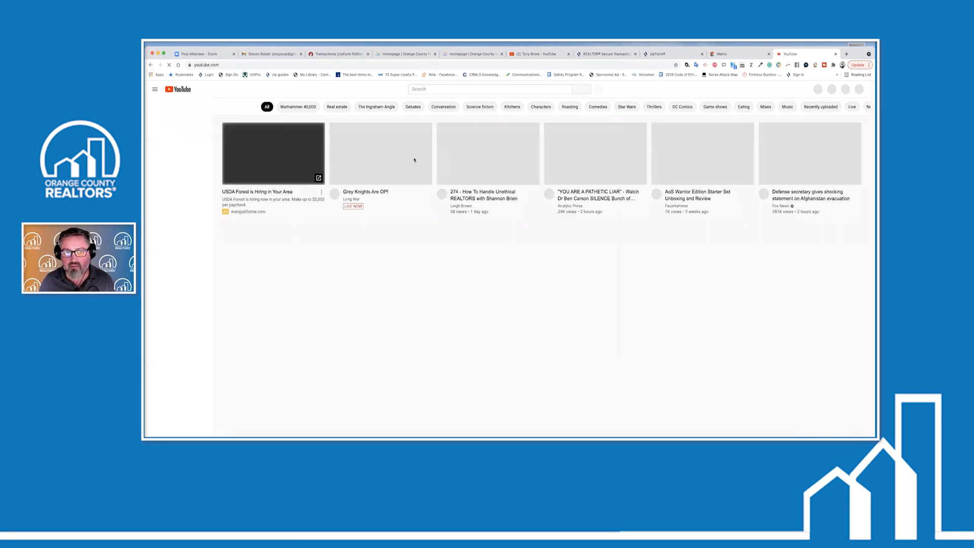
left_click(427, 90)
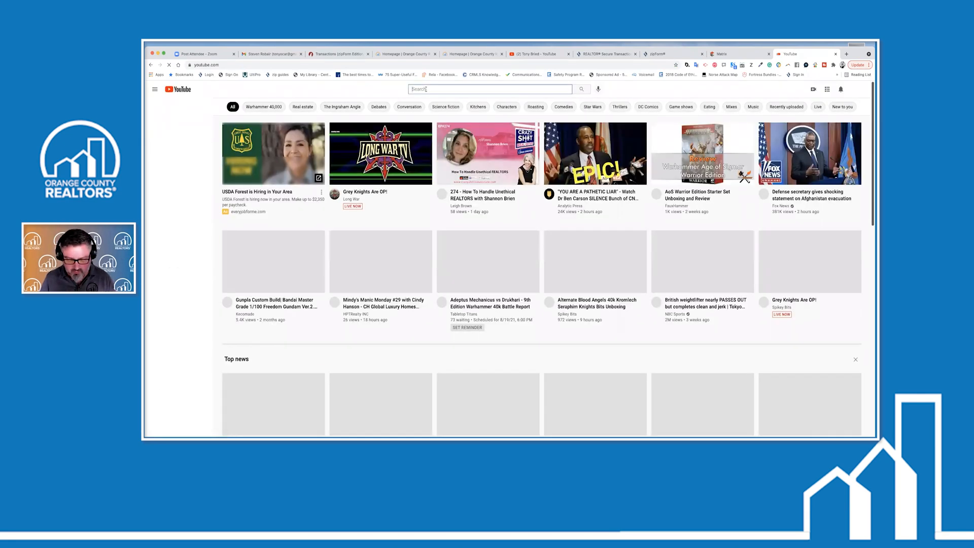
type("tony bried")
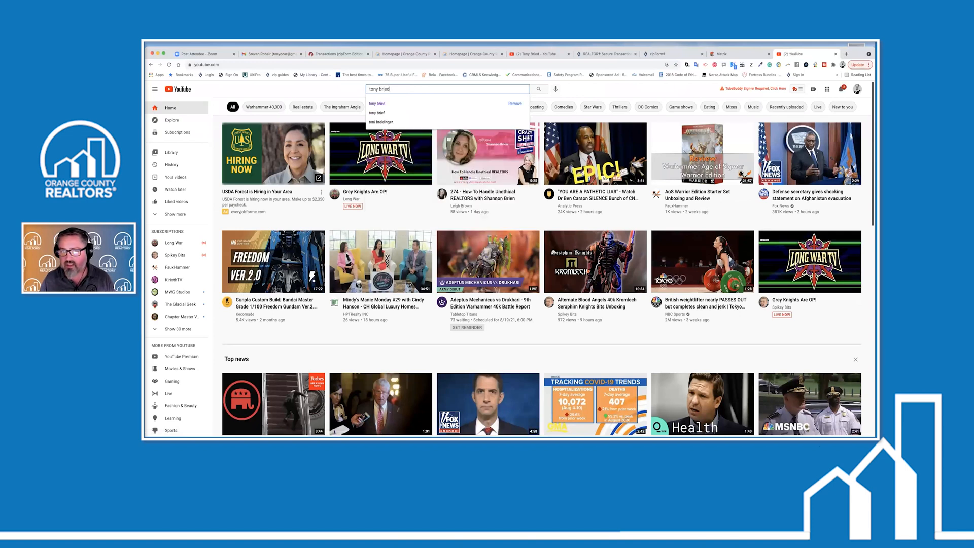
key("Return")
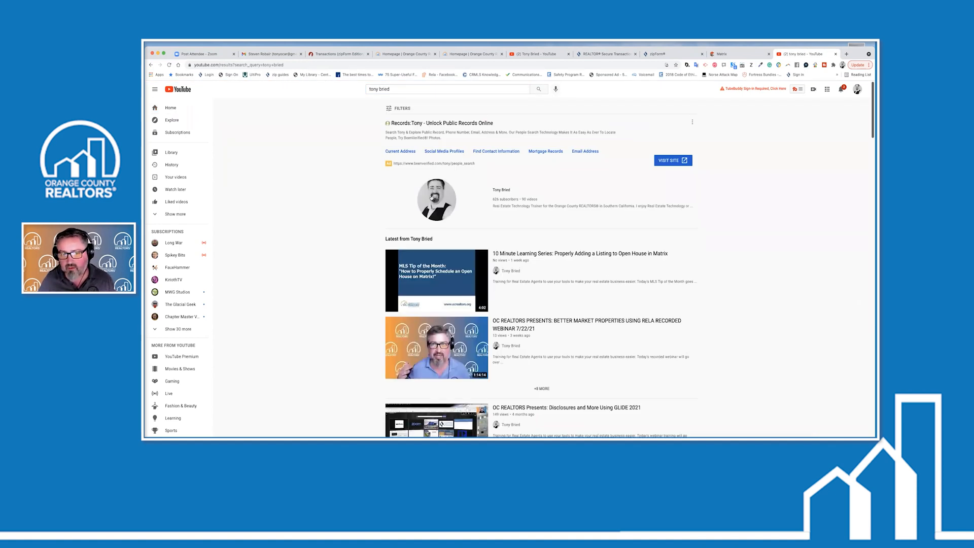
left_click(501, 192)
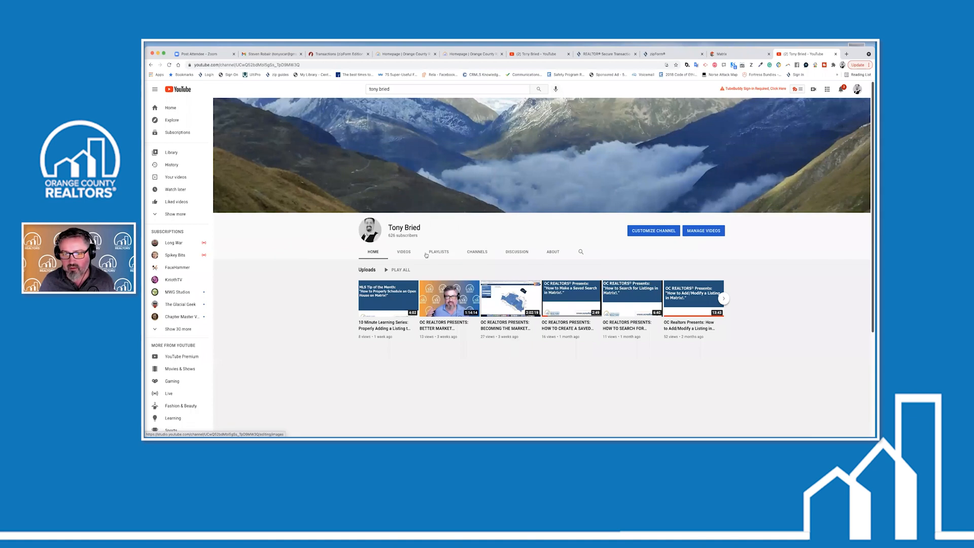
Scroll through the channel's Videos uploads, then return to the zipForm thank-you page tab
left_click(404, 252)
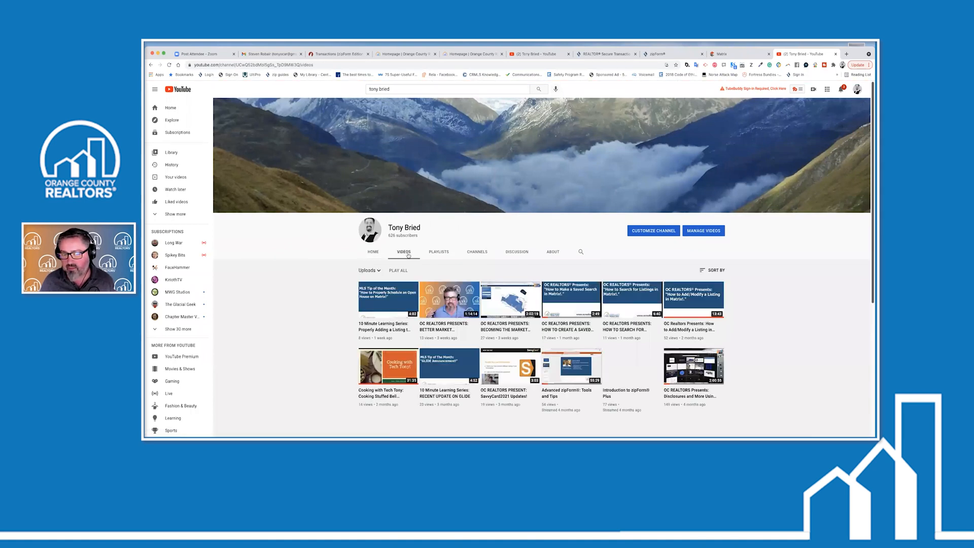
scroll(453, 316, "down", 1)
scroll(453, 316, "down", 4)
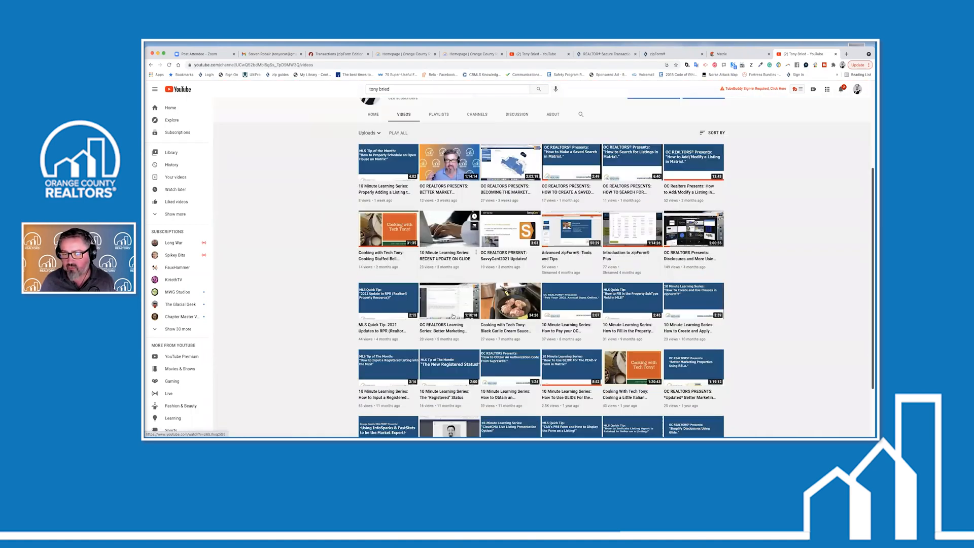
scroll(452, 315, "down", 1)
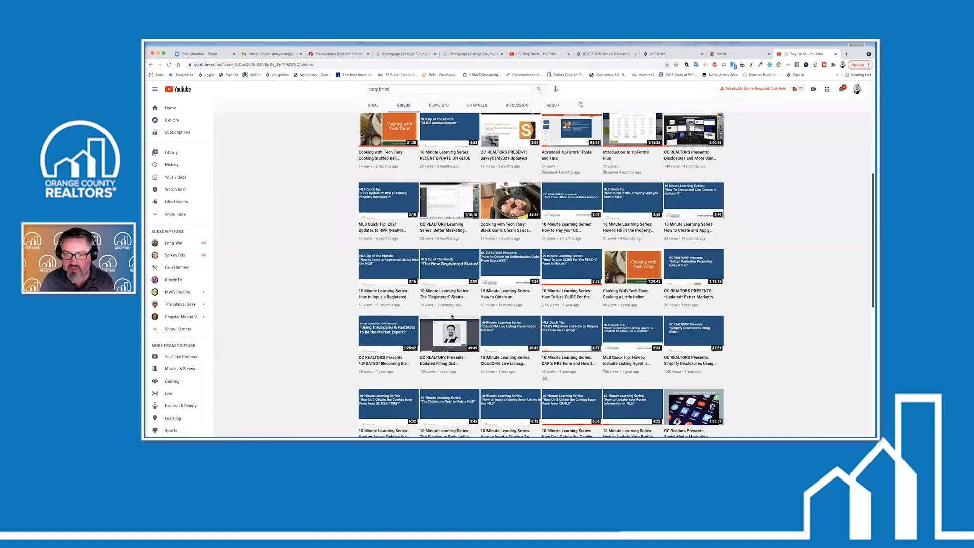
scroll(452, 316, "down", 1)
scroll(452, 316, "down", 3)
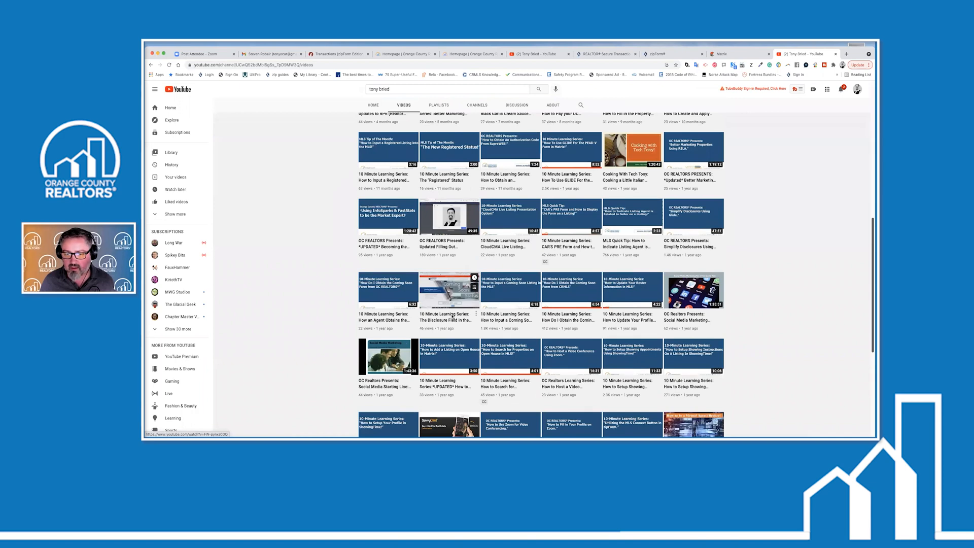
scroll(452, 316, "down", 1)
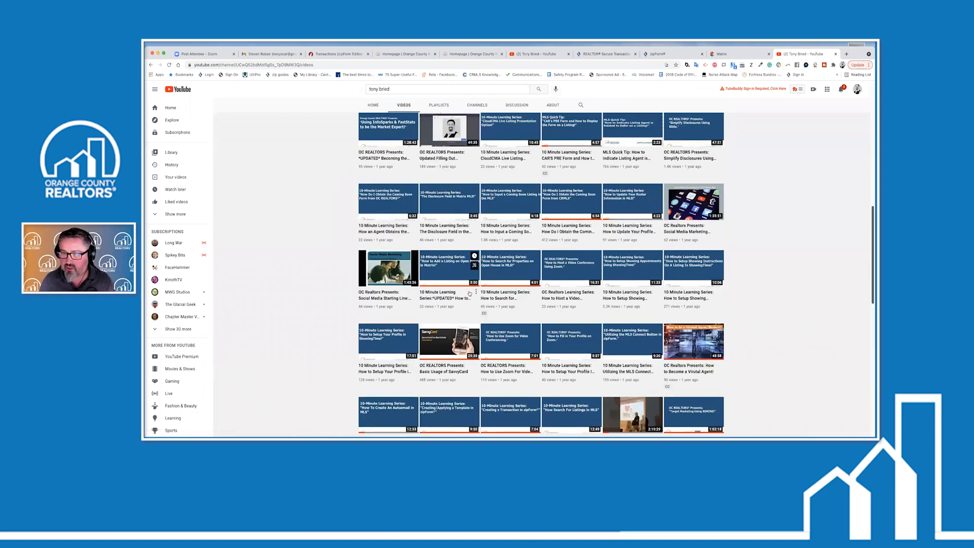
scroll(470, 293, "down", 1)
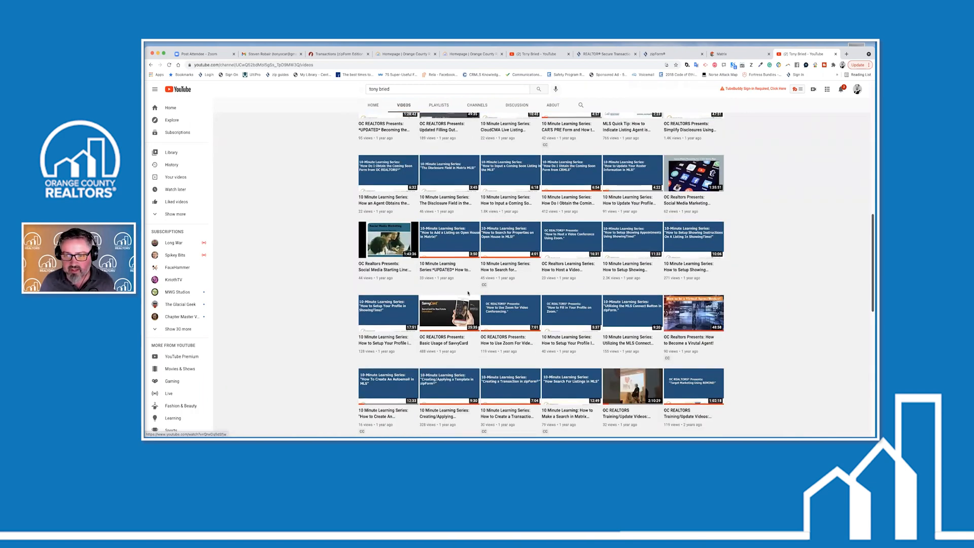
scroll(468, 293, "down", 1)
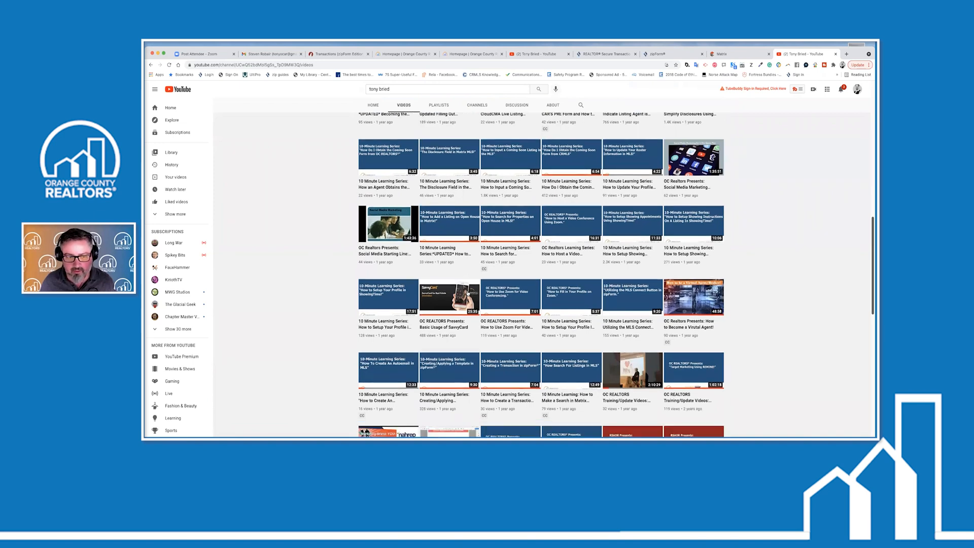
scroll(468, 293, "down", 1)
scroll(409, 297, "down", 3)
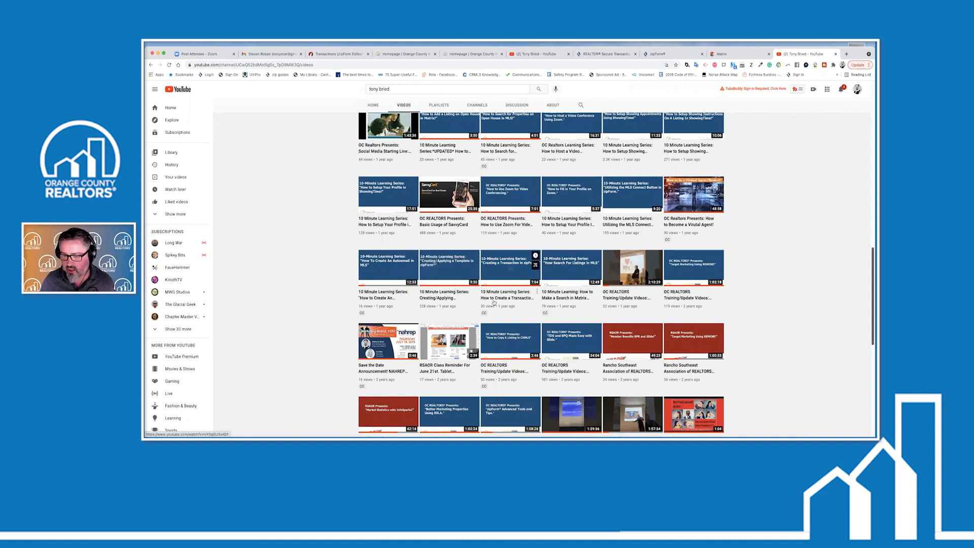
scroll(494, 301, "down", 3)
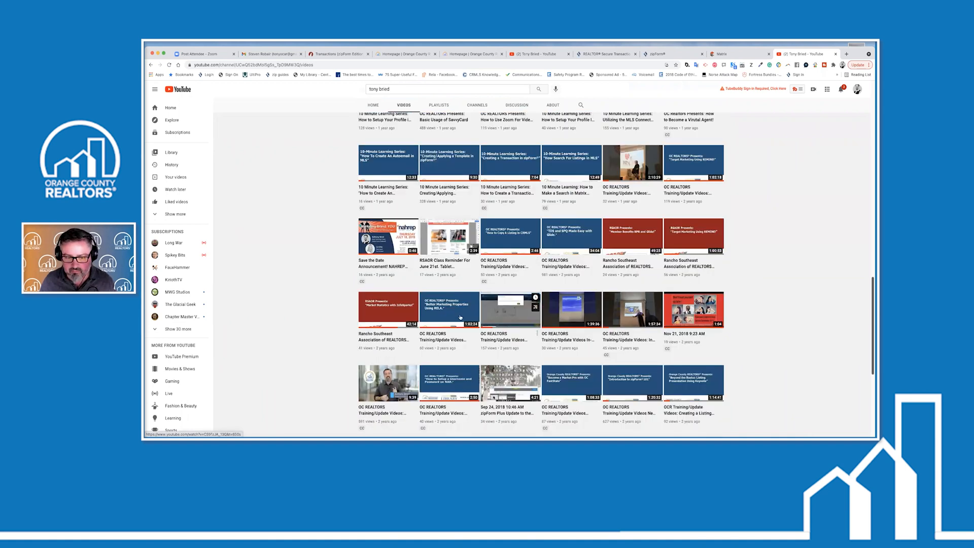
scroll(461, 318, "down", 1)
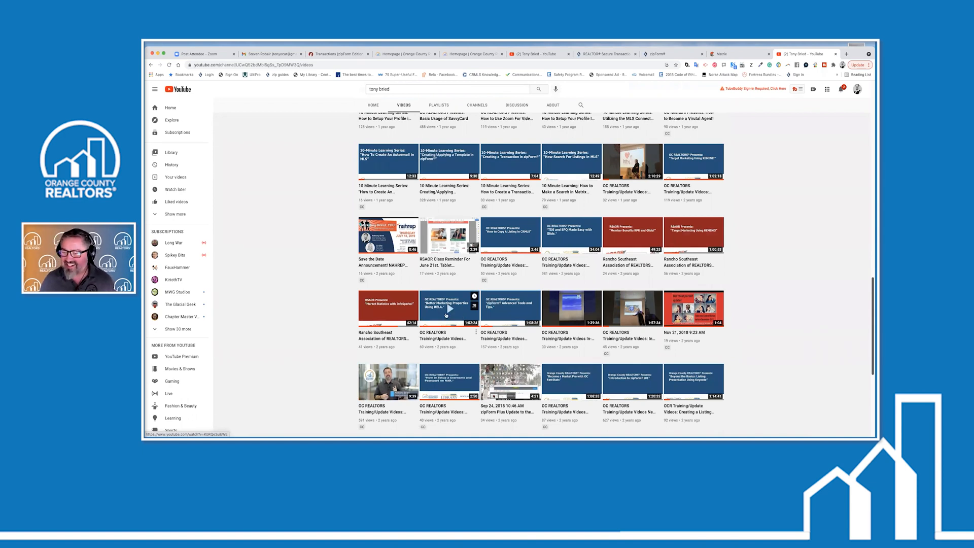
scroll(446, 315, "down", 1)
scroll(445, 314, "down", 3)
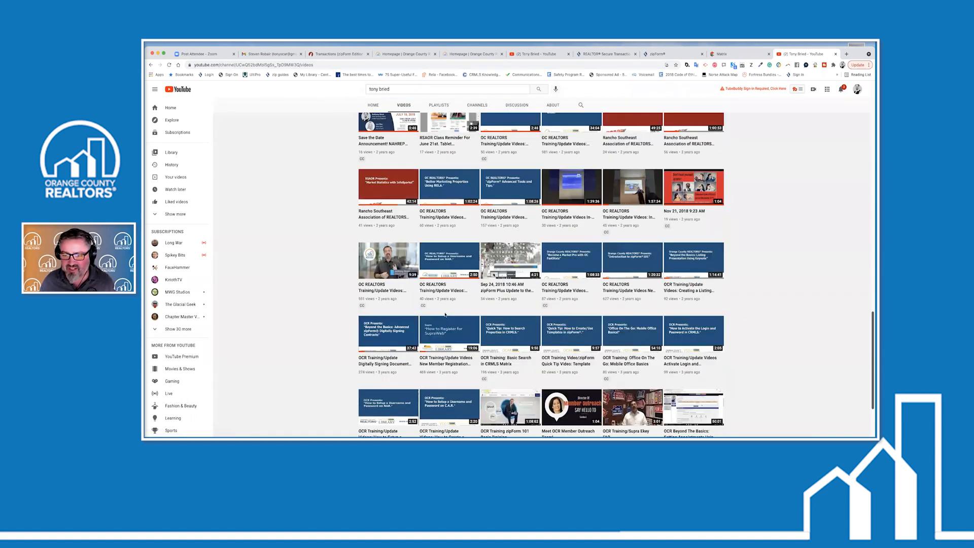
scroll(445, 314, "down", 2)
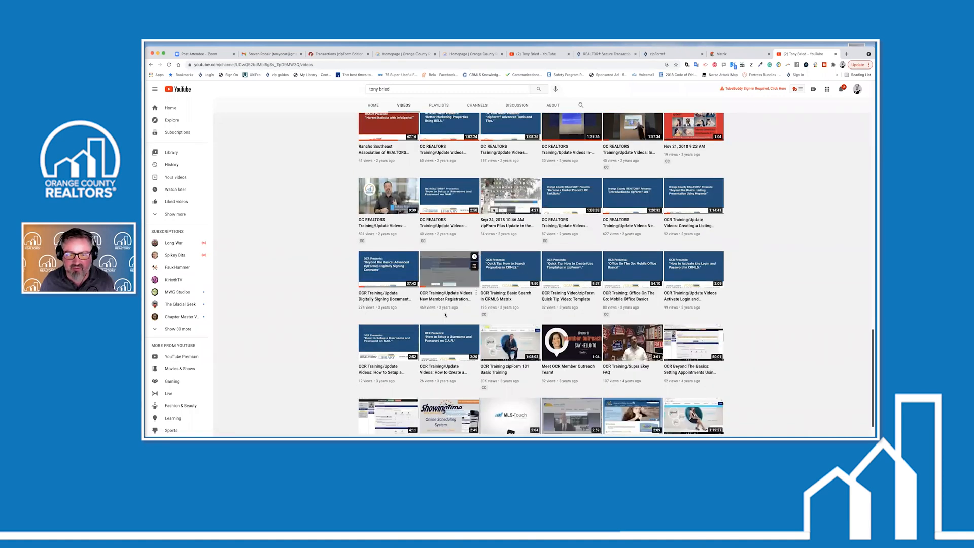
scroll(445, 315, "down", 1)
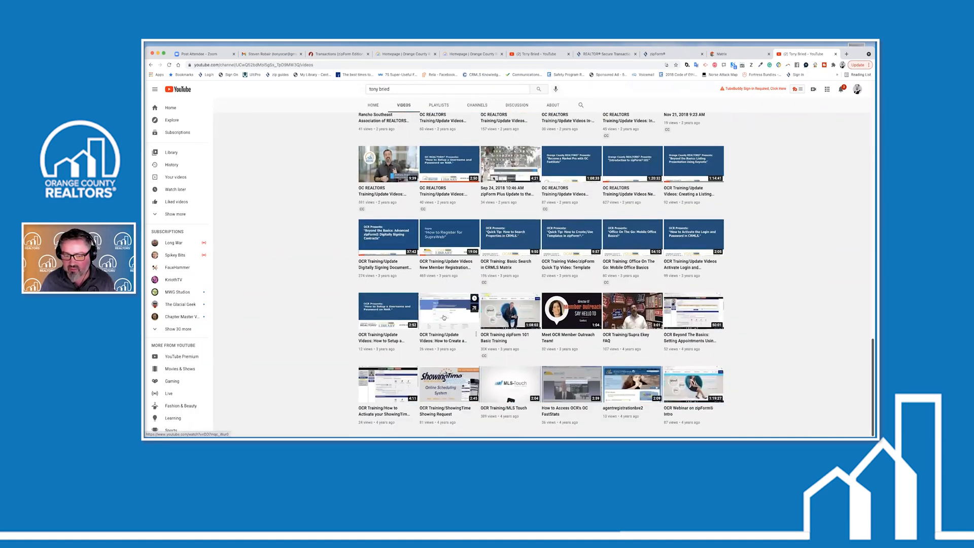
scroll(440, 274, "up", 1)
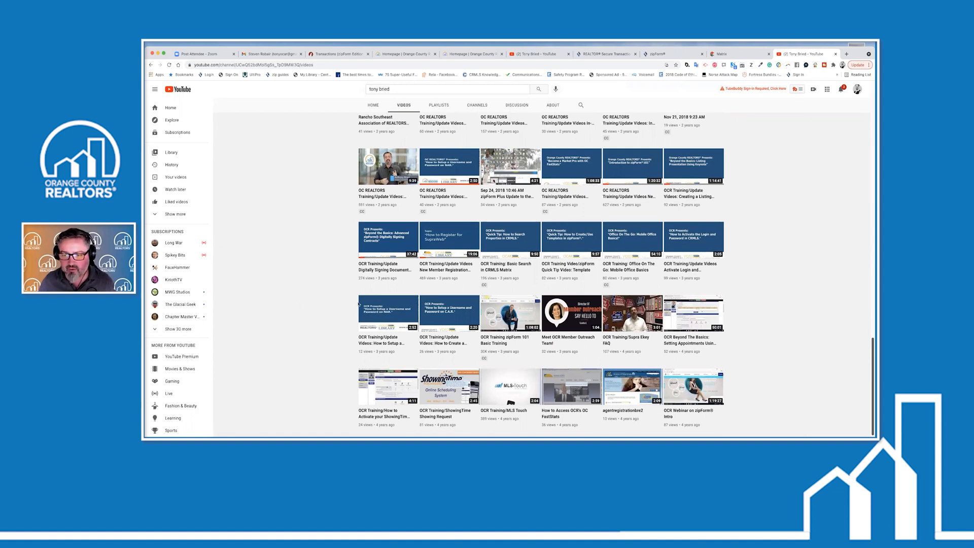
scroll(359, 303, "up", 1)
scroll(358, 304, "up", 2)
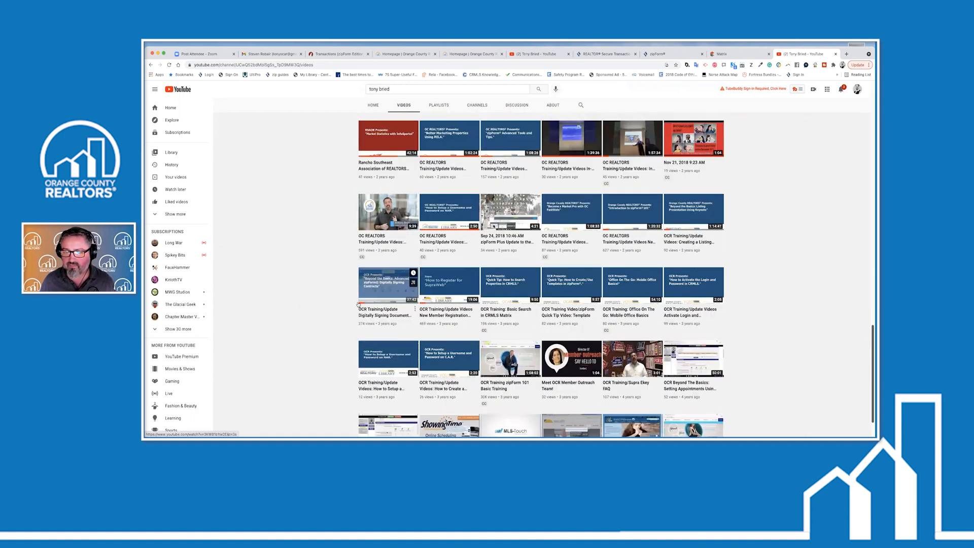
scroll(359, 303, "up", 1)
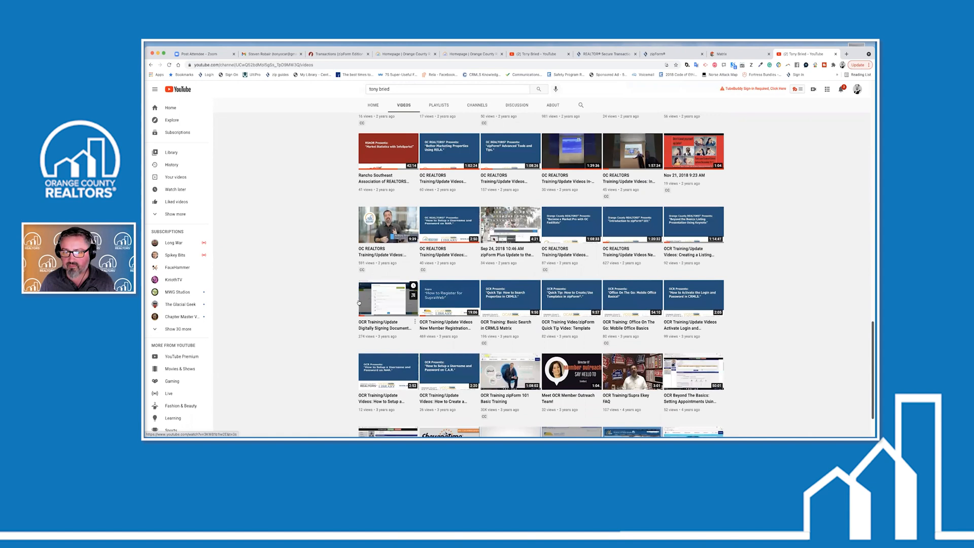
scroll(359, 303, "up", 5)
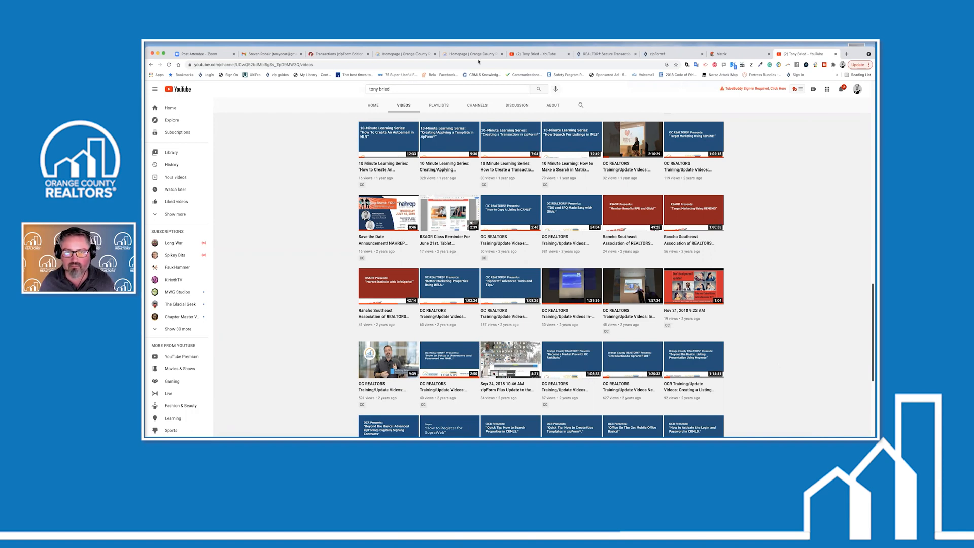
left_click(682, 53)
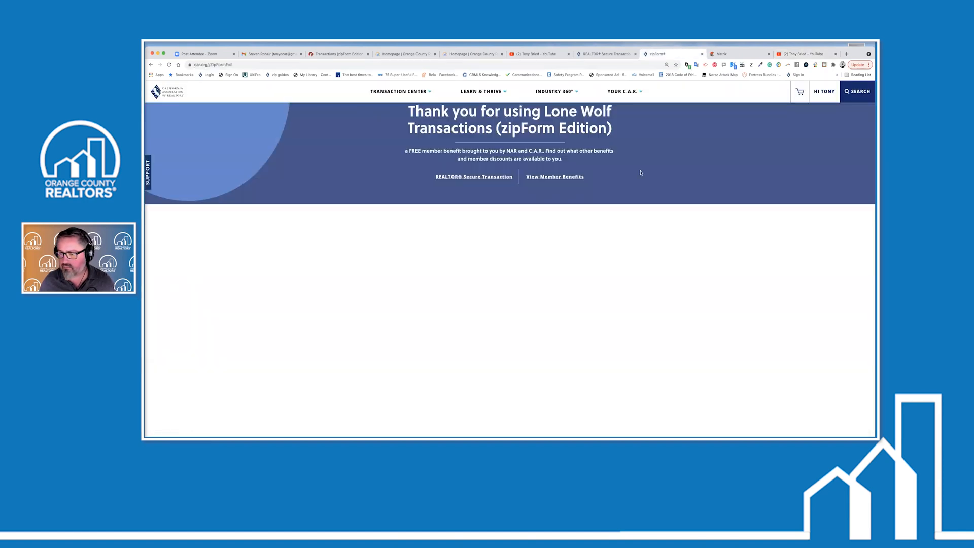